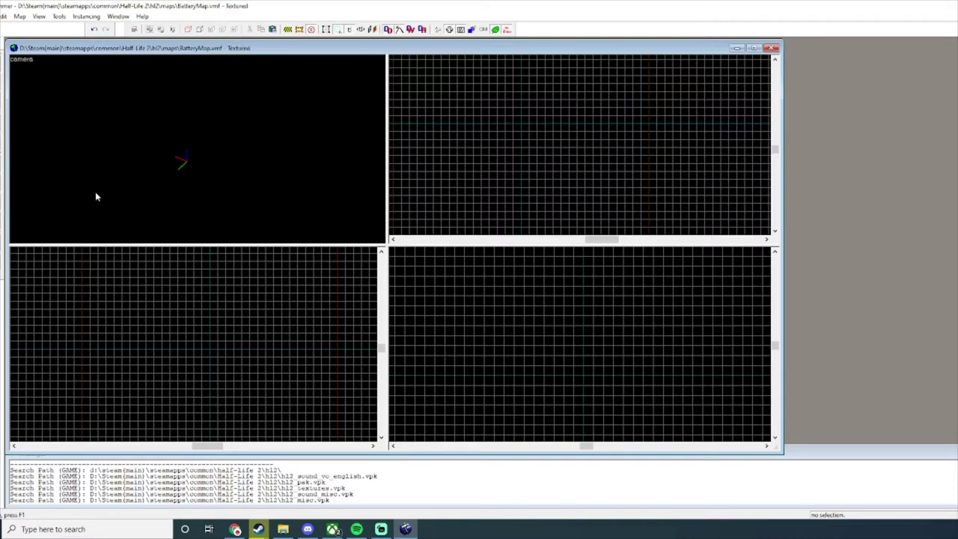
Create a solid floor block of about 892 by 768 units and 332 units high.
{"action": "scroll", "coordinate": [543, 339], "scroll_direction": "up", "scroll_amount": 2}
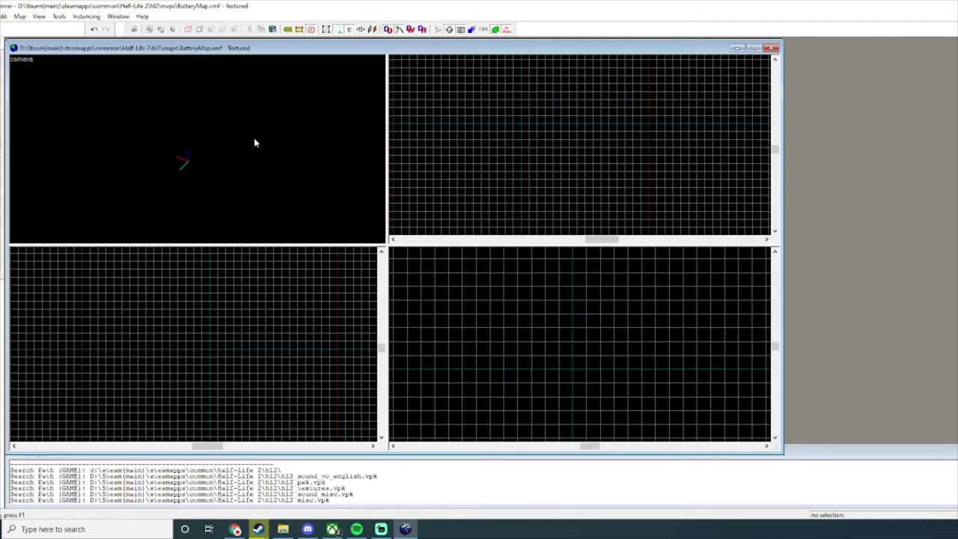
{"action": "middle_click_drag", "start_coordinate": [255, 142], "coordinate": [254, 142]}
{"action": "left_click_drag", "start_coordinate": [474, 94], "coordinate": [580, 184]}
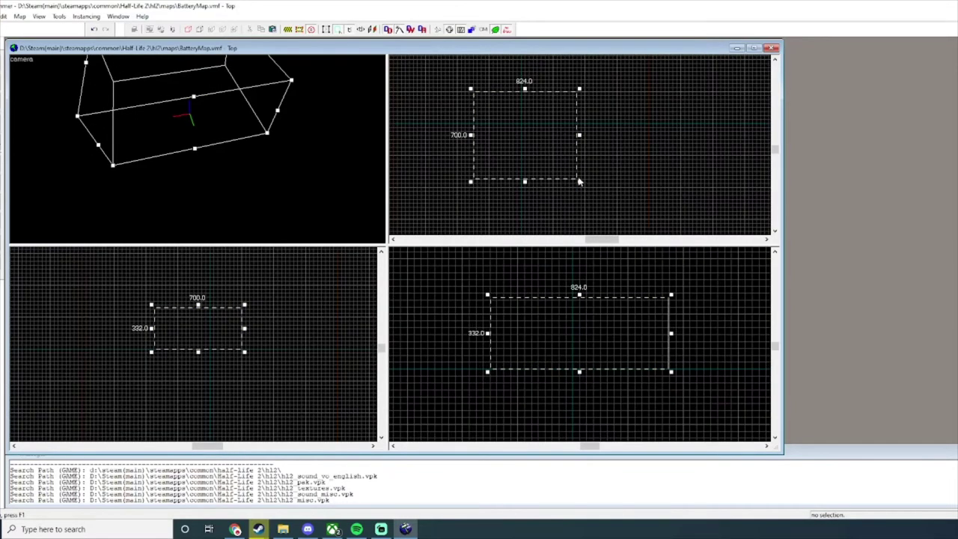
{"action": "left_click_drag", "start_coordinate": [578, 179], "coordinate": [585, 189]}
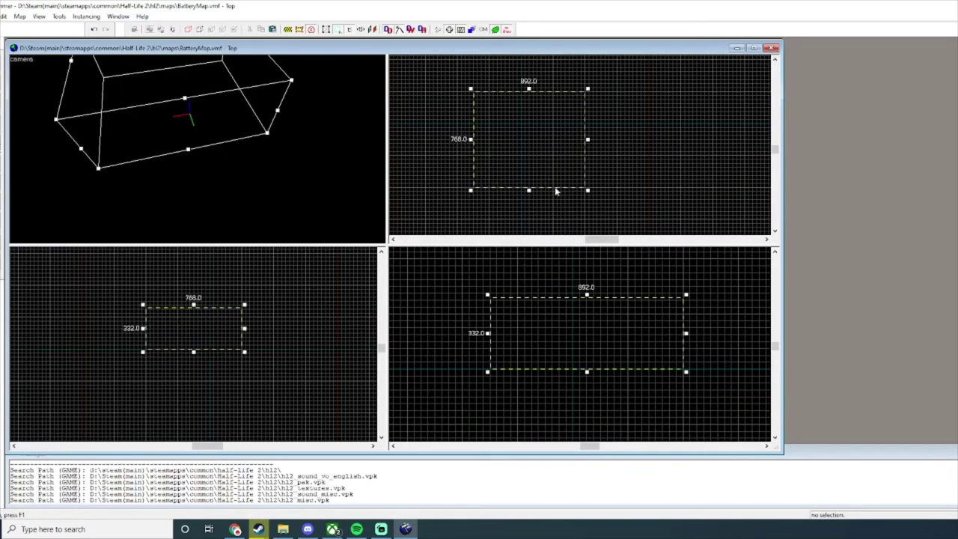
{"action": "key", "text": "z"}
{"action": "key", "text": "Return"}
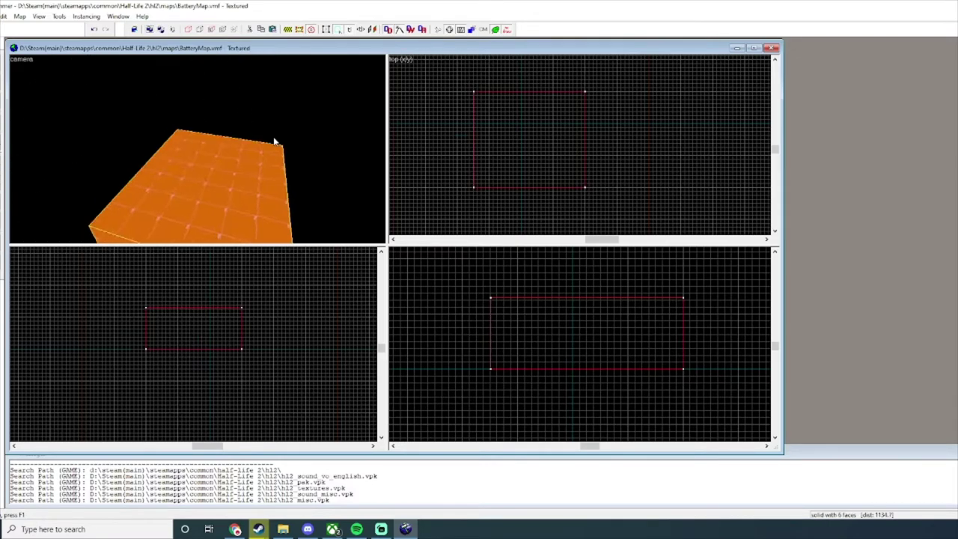
Place an info_player_start entity on top of the floor block.
{"action": "key", "text": "s"}
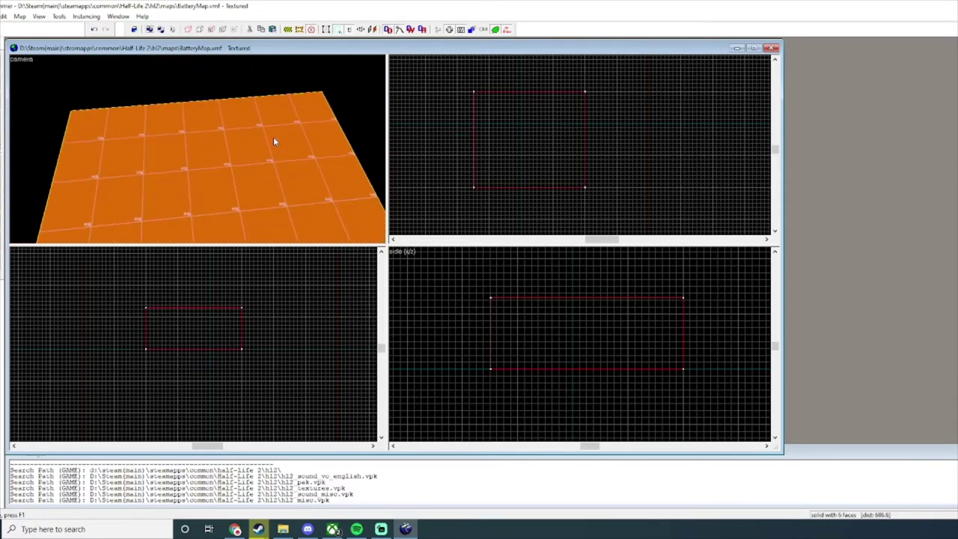
{"action": "key", "text": "z"}
{"action": "key", "text": "w"}
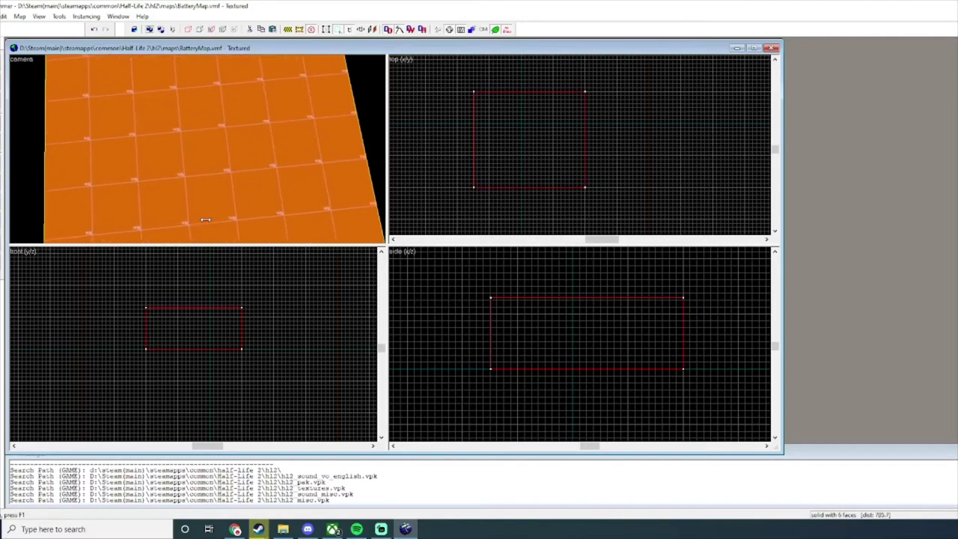
{"action": "left_click", "coordinate": [201, 191]}
{"action": "left_click", "coordinate": [1, 62]}
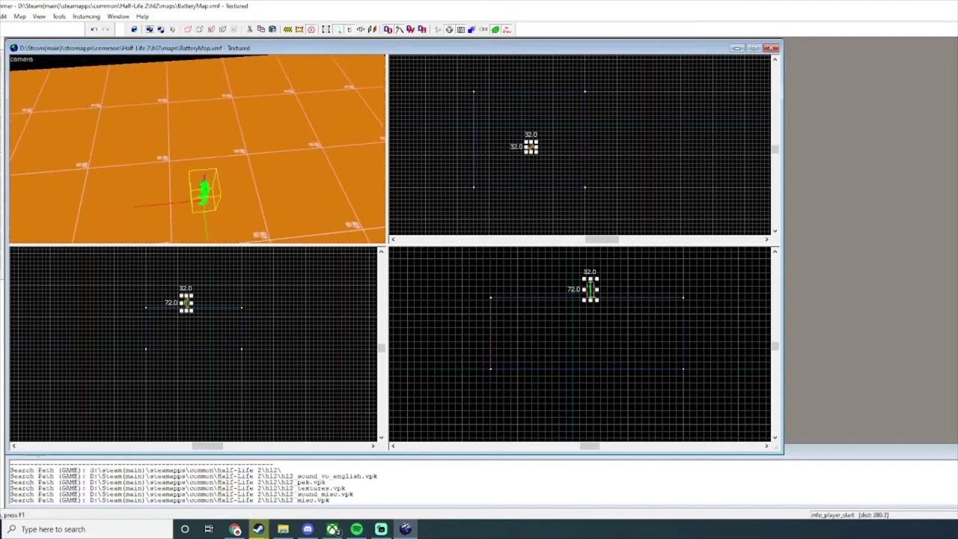
Shrink the floor block to about 476 by 448 units around the player start.
{"action": "scroll", "coordinate": [527, 158], "scroll_direction": "up", "scroll_amount": 4}
{"action": "scroll", "coordinate": [451, 150], "scroll_direction": "down", "scroll_amount": 4}
{"action": "left_click", "coordinate": [299, 160]}
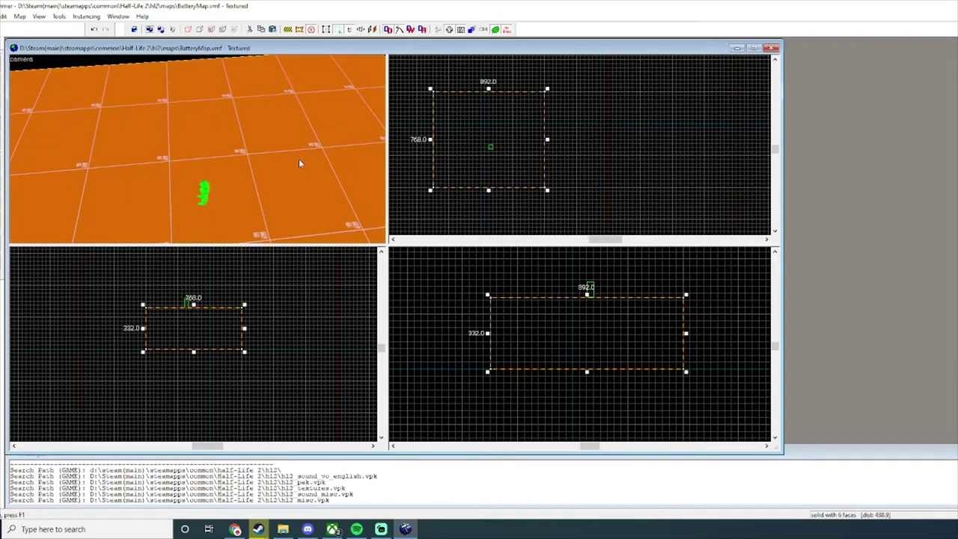
{"action": "scroll", "coordinate": [544, 162], "scroll_direction": "down", "scroll_amount": 4}
{"action": "left_click_drag", "start_coordinate": [548, 177], "coordinate": [528, 162]}
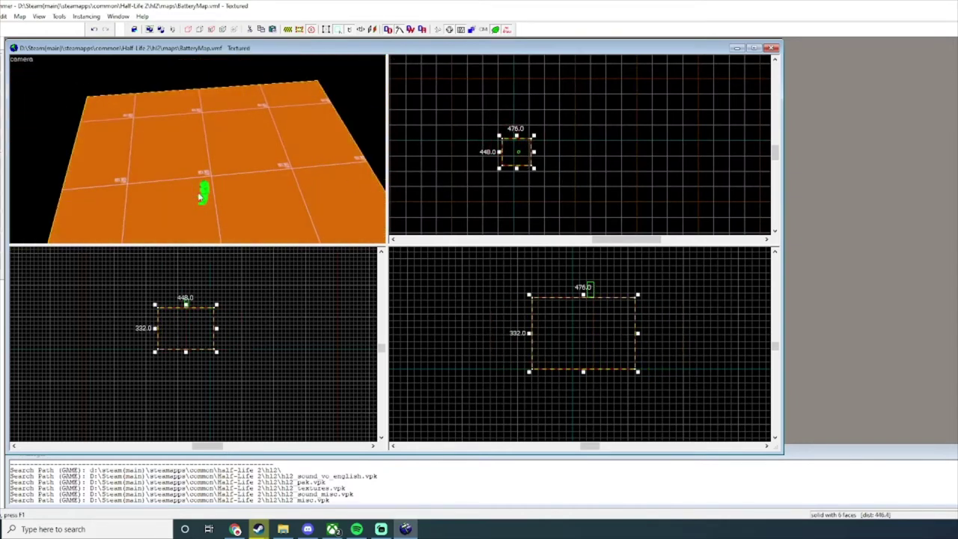
Choose the grey dev/dev_measuregeneric01b texture as the current texture.
{"action": "left_click", "coordinate": [203, 195]}
{"action": "key", "text": "z"}
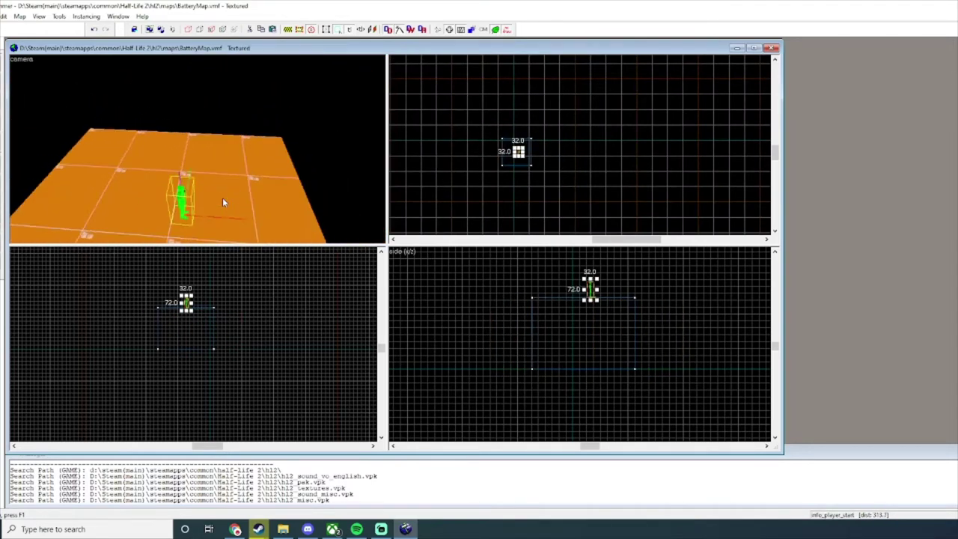
{"action": "key", "text": "z"}
{"action": "scroll", "coordinate": [577, 120], "scroll_direction": "up", "scroll_amount": 5}
{"action": "scroll", "coordinate": [513, 172], "scroll_direction": "down", "scroll_amount": 6}
{"action": "scroll", "coordinate": [513, 177], "scroll_direction": "up", "scroll_amount": 5}
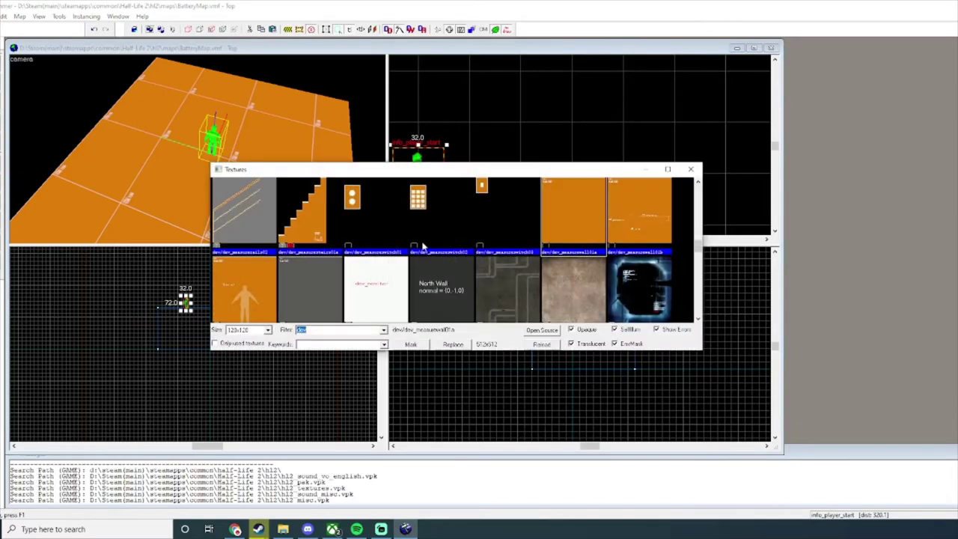
{"action": "scroll", "coordinate": [338, 275], "scroll_direction": "up", "scroll_amount": 3}
{"action": "scroll", "coordinate": [381, 299], "scroll_direction": "down", "scroll_amount": 1}
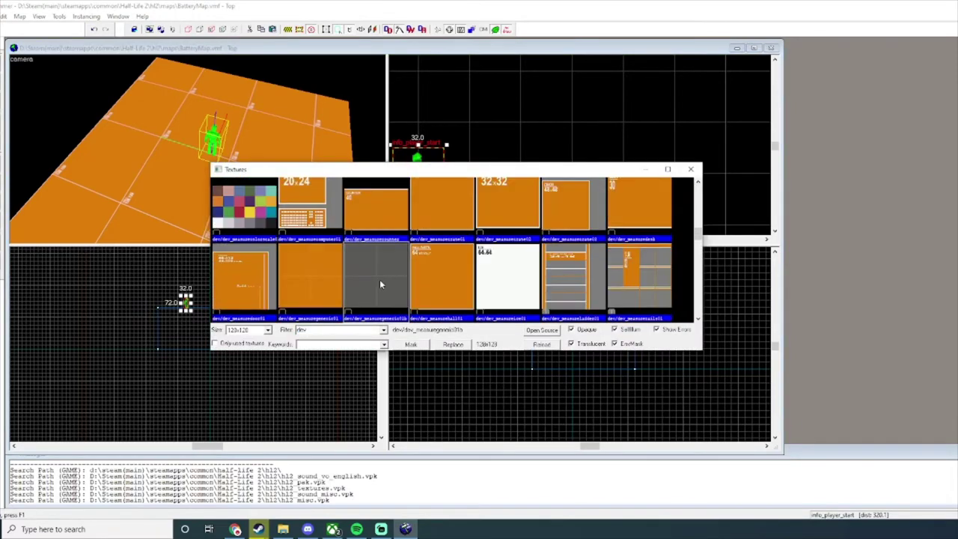
{"action": "double_click", "coordinate": [381, 280]}
Create a grey block about 160 units long and 72 units high at the floor edge in front of the player start.
{"action": "scroll", "coordinate": [530, 180], "scroll_direction": "down", "scroll_amount": 5}
{"action": "key", "text": "shift+b"}
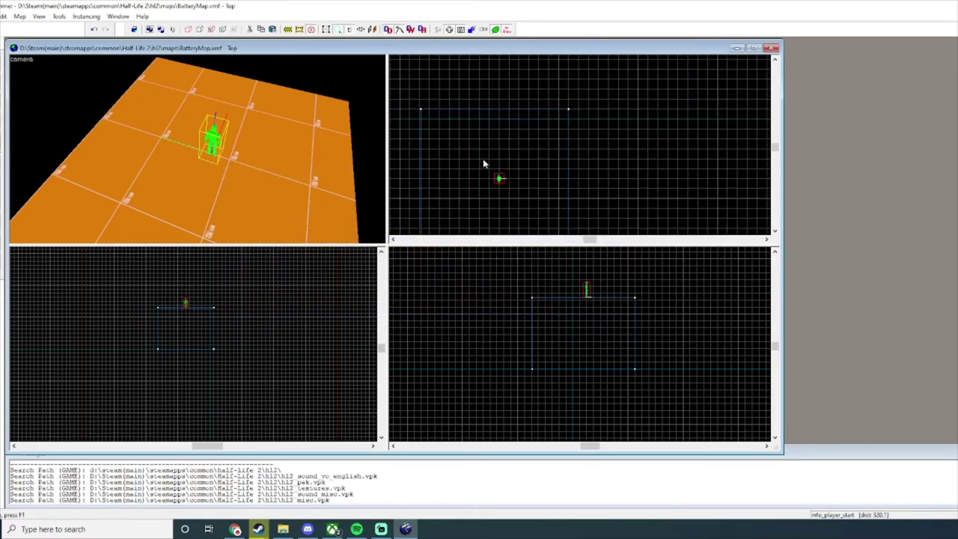
{"action": "scroll", "coordinate": [552, 176], "scroll_direction": "up", "scroll_amount": 2}
{"action": "left_click_drag", "start_coordinate": [575, 152], "coordinate": [544, 223]}
{"action": "scroll", "coordinate": [642, 279], "scroll_direction": "up", "scroll_amount": 3}
{"action": "left_click_drag", "start_coordinate": [625, 300], "coordinate": [629, 327]}
{"action": "key", "text": "Return"}
{"action": "key", "text": "z"}
{"action": "key", "text": "w"}
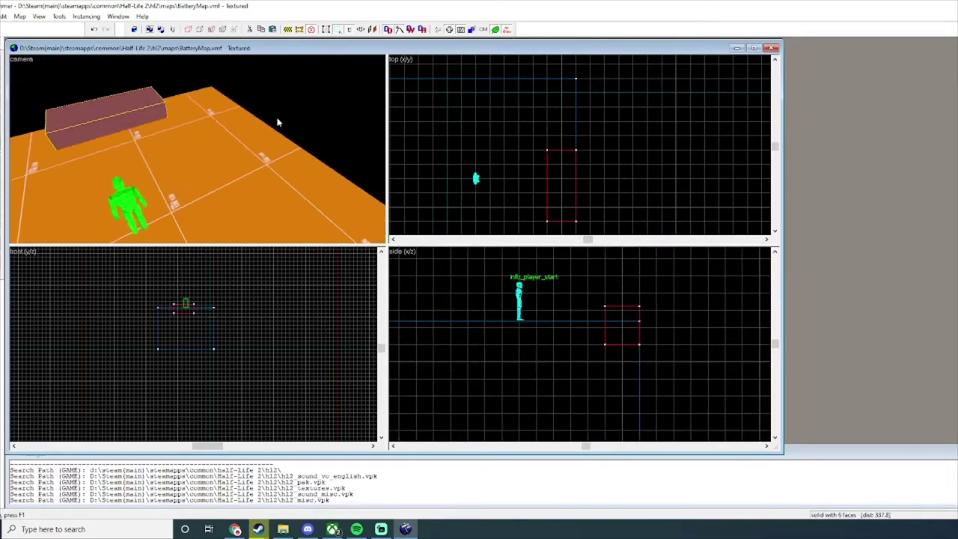
{"action": "left_click_drag", "start_coordinate": [278, 122], "coordinate": [277, 122]}
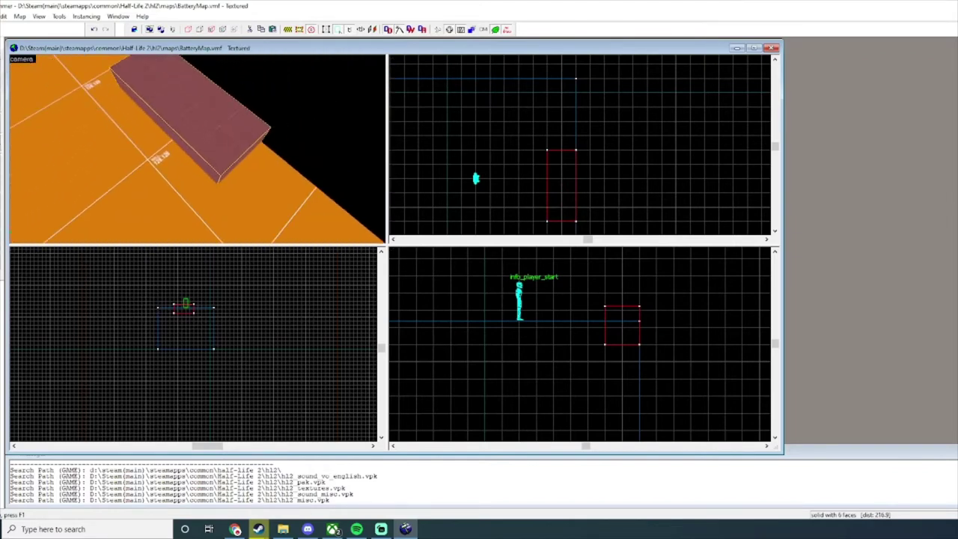
Widen the grey block toward the player start to 96 units and deselect it.
{"action": "left_click", "coordinate": [2, 63]}
{"action": "left_click_drag", "start_coordinate": [544, 186], "coordinate": [534, 188]}
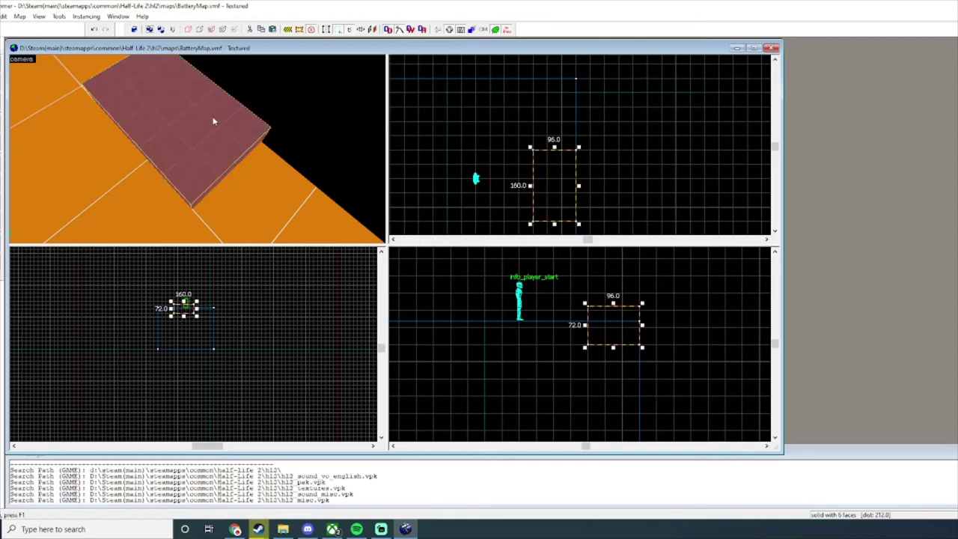
{"action": "left_click", "coordinate": [252, 91]}
Place two entities side by side on the floor between the player start and the grey block.
{"action": "key", "text": "z"}
{"action": "left_click_drag", "start_coordinate": [252, 90], "coordinate": [253, 90]}
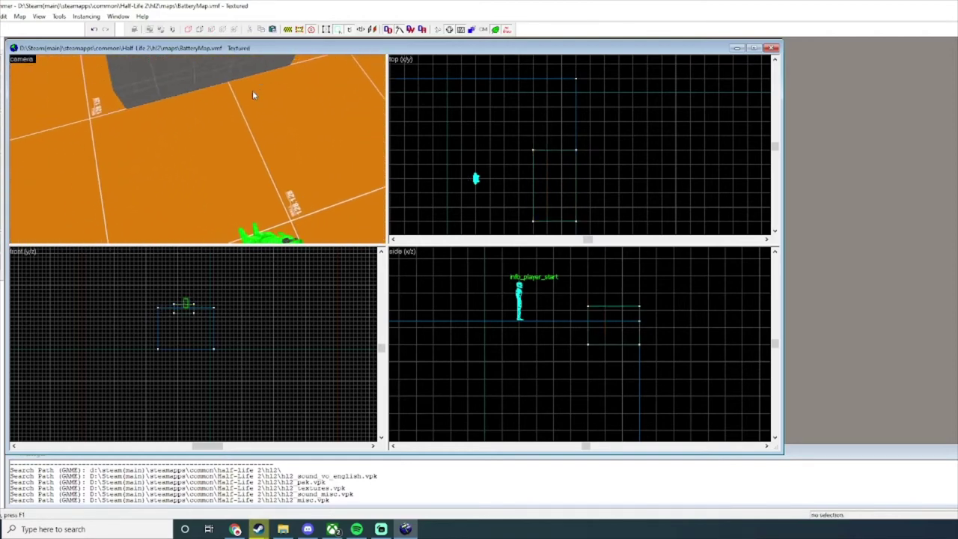
{"action": "left_click", "coordinate": [169, 169]}
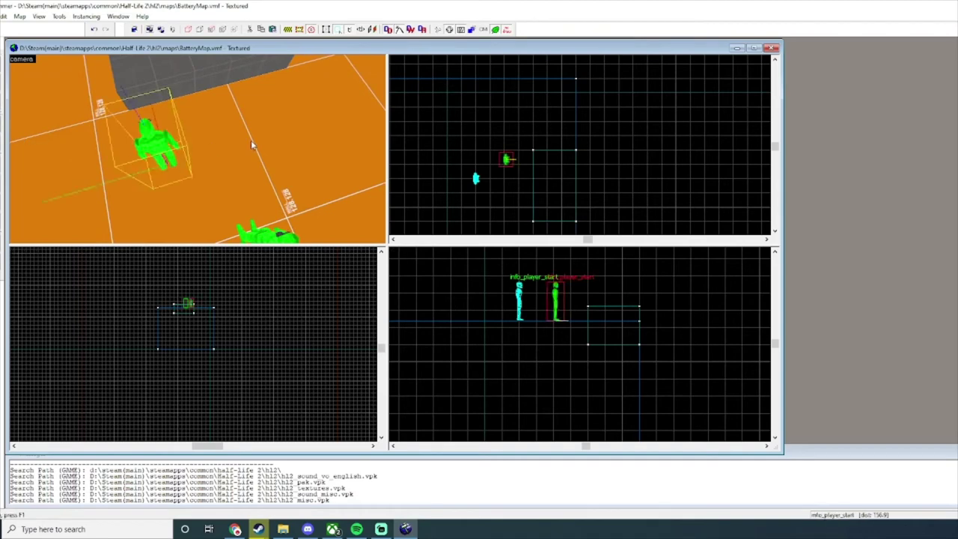
{"action": "left_click", "coordinate": [261, 135]}
Change the class of the two new entities together to prop_physics.
{"action": "double_click", "coordinate": [147, 147]}
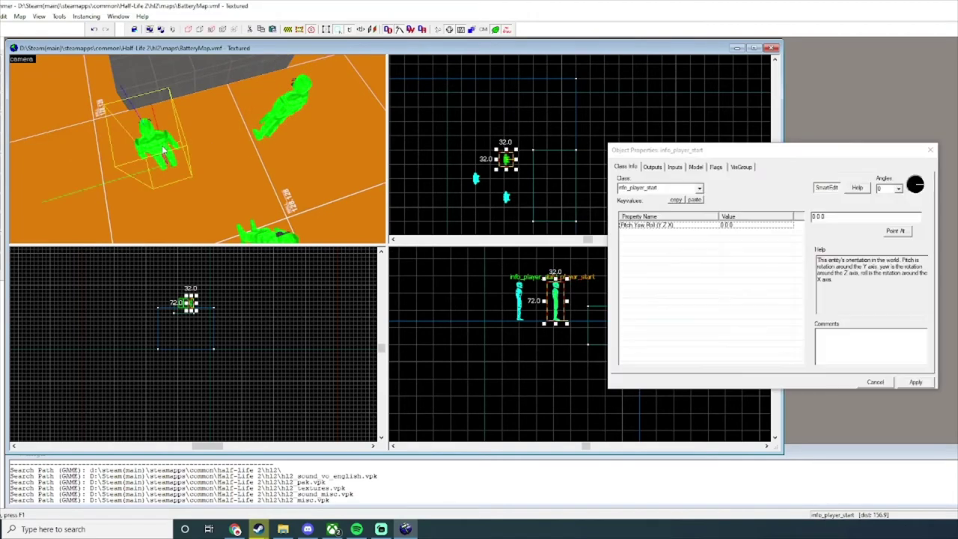
{"action": "left_click", "coordinate": [292, 106], "text": "ctrl"}
{"action": "double_click", "coordinate": [678, 190]}
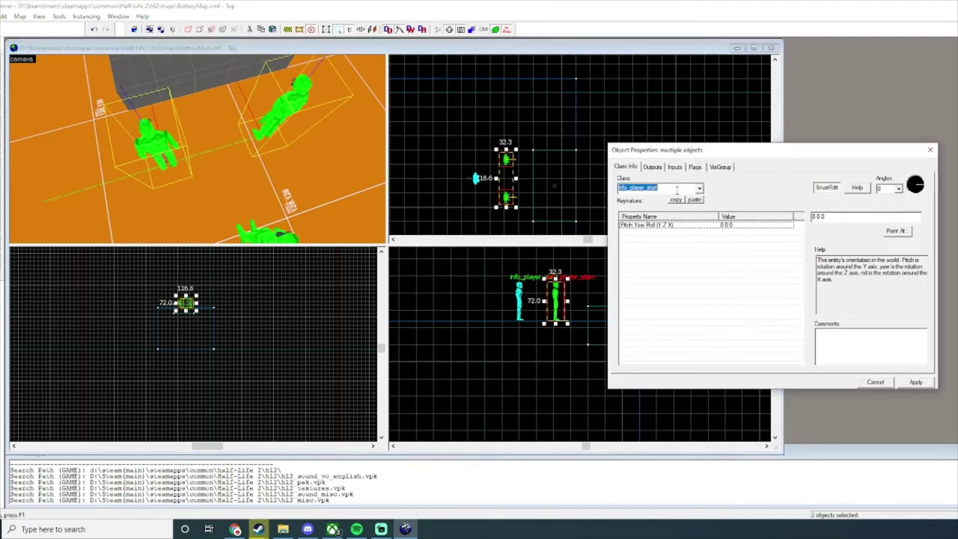
{"action": "key", "text": "BackSpace"}
{"action": "type", "text": "prop_sta"}
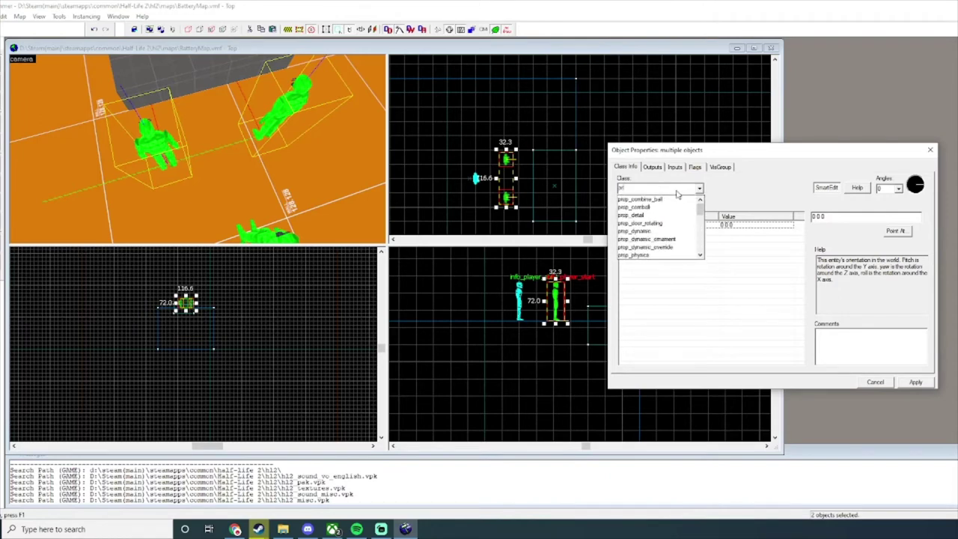
{"action": "key", "text": "BackSpace"}
{"action": "key", "text": "BackSpace"}
{"action": "key", "text": "BackSpace"}
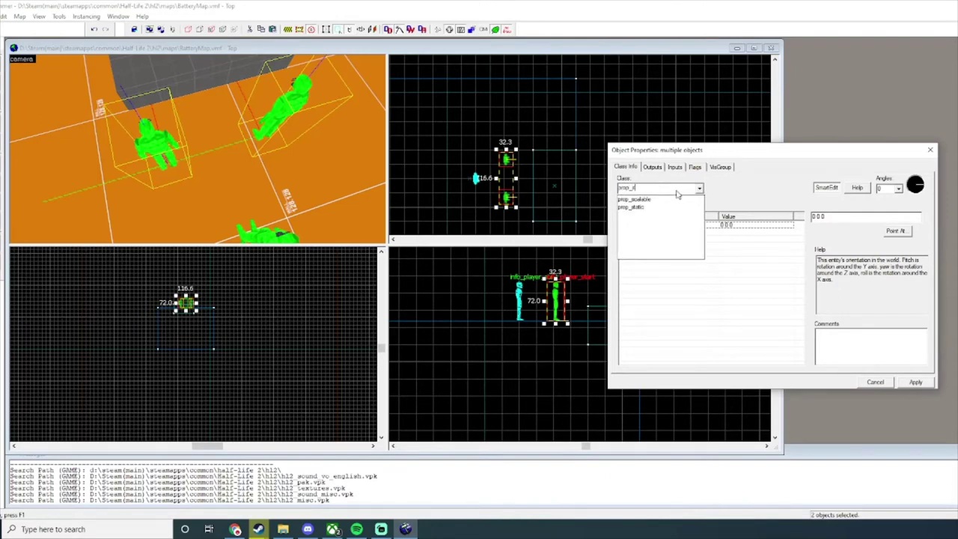
{"action": "type", "text": "physics"}
{"action": "key", "text": "Return"}
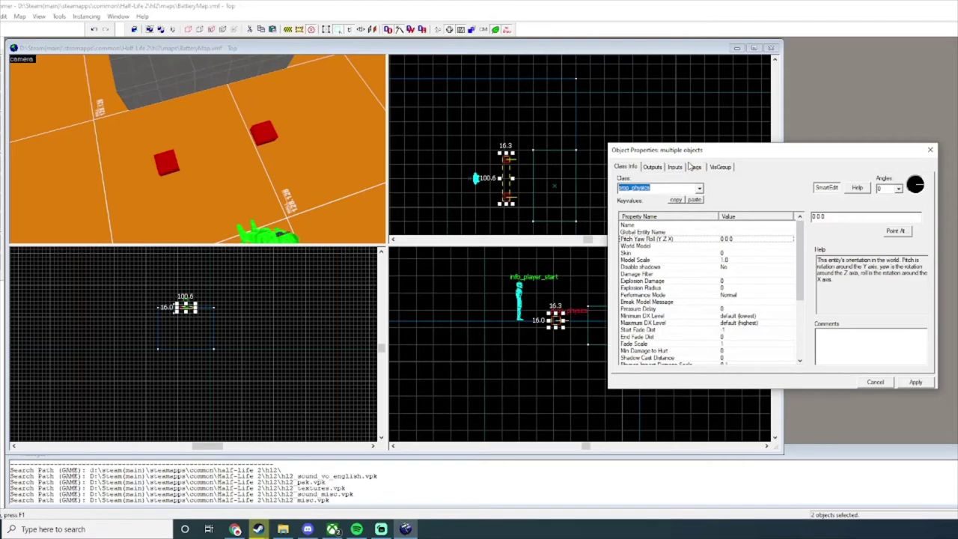
Browse for the two props' world model and filter the model list by "battery".
{"action": "left_click", "coordinate": [693, 247]}
{"action": "left_click", "coordinate": [821, 231]}
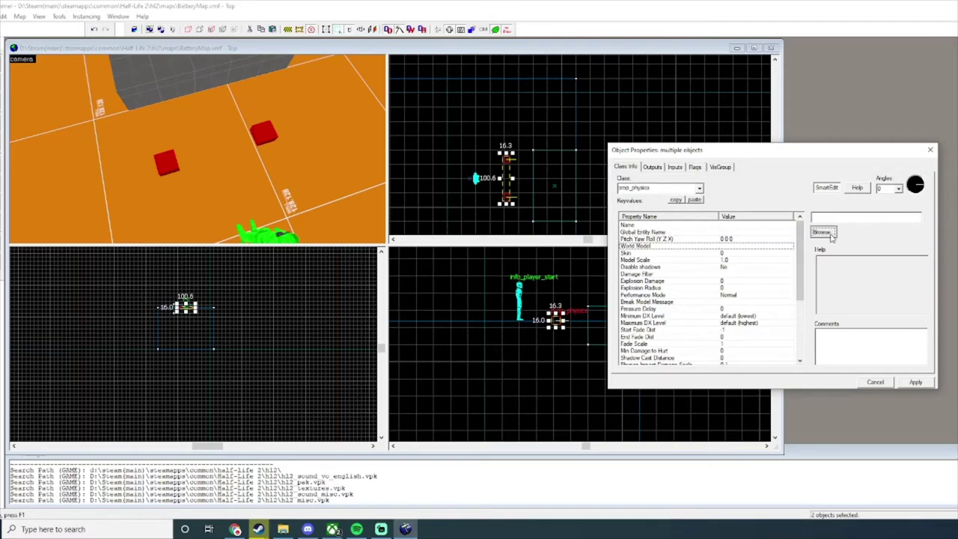
{"action": "left_click", "coordinate": [329, 313]}
{"action": "double_click", "coordinate": [305, 382]}
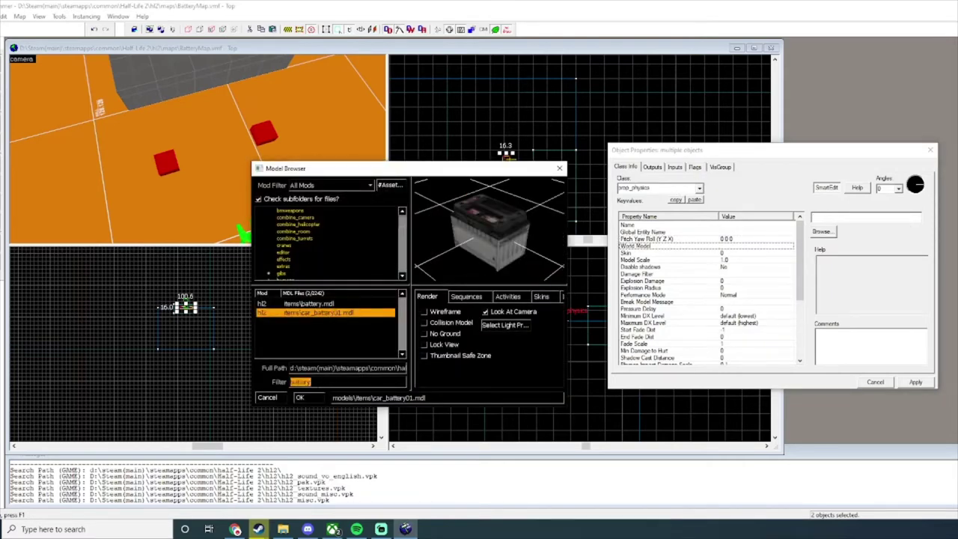
{"action": "type", "text": "batery"}
{"action": "key", "text": "BackSpace"}
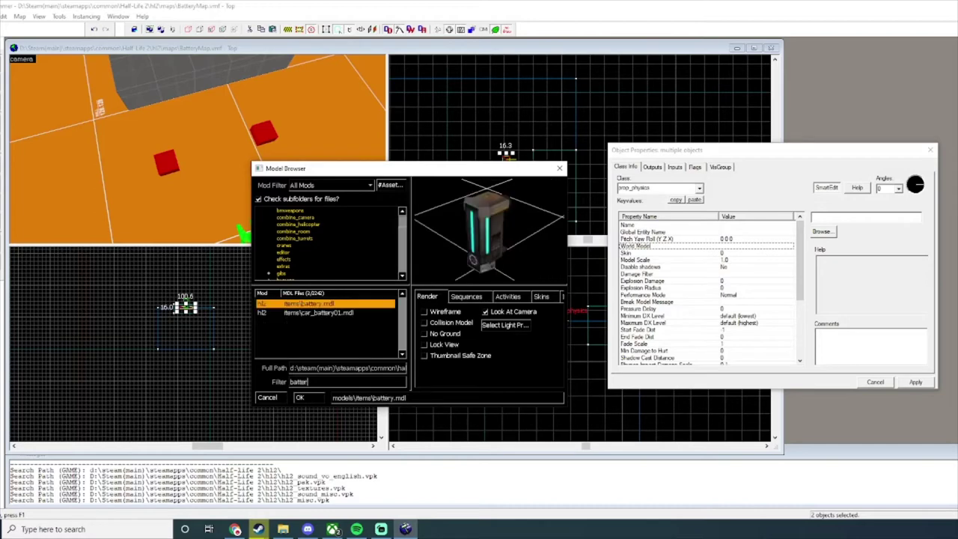
{"action": "type", "text": "y"}
Compare the two battery models and assign items/car_battery01.mdl as the props' world model.
{"action": "left_click", "coordinate": [349, 314]}
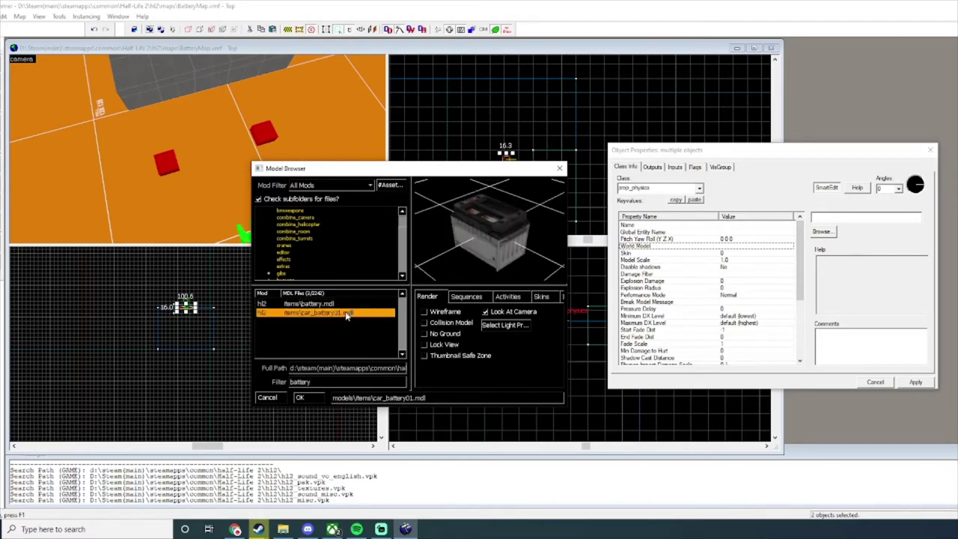
{"action": "left_click", "coordinate": [335, 305]}
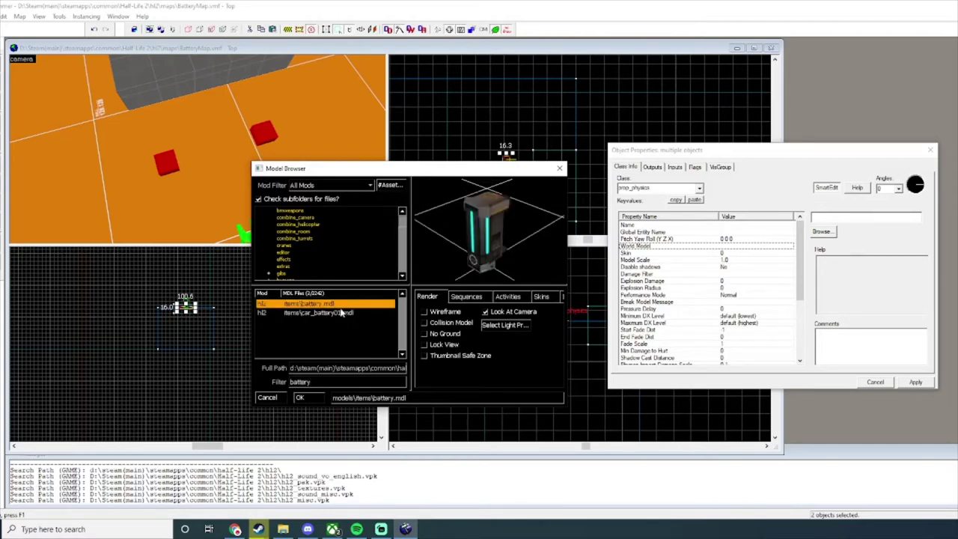
{"action": "left_click", "coordinate": [345, 313]}
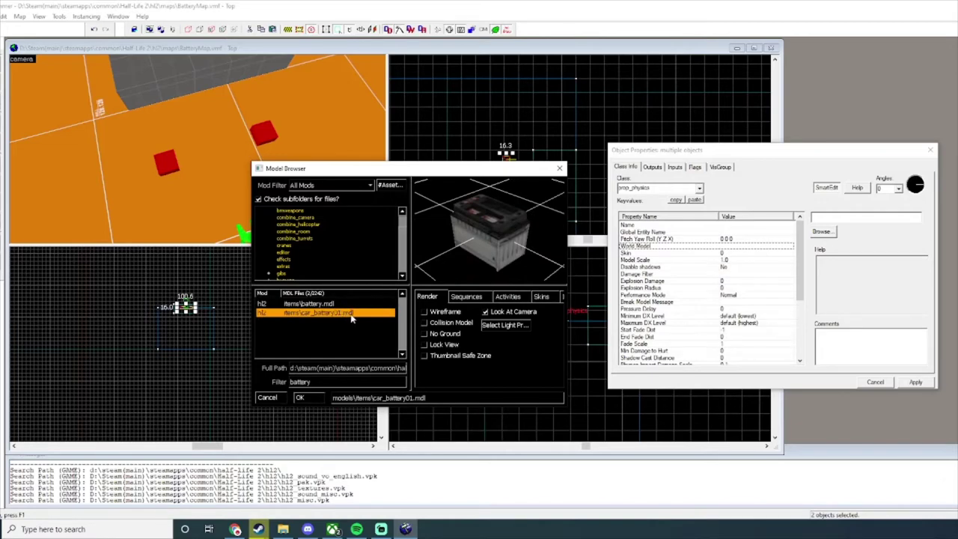
{"action": "left_click", "coordinate": [312, 399]}
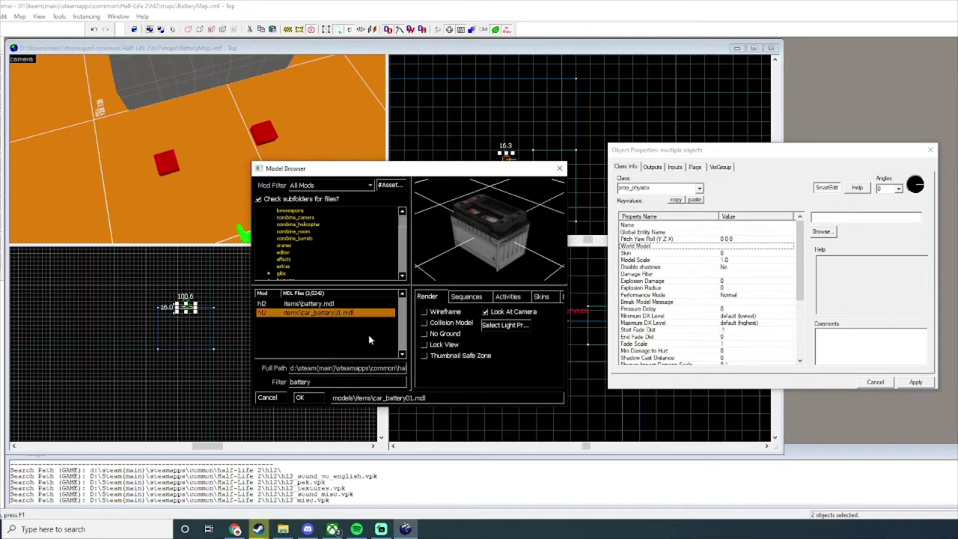
{"action": "left_click", "coordinate": [309, 401]}
{"action": "left_click", "coordinate": [307, 399]}
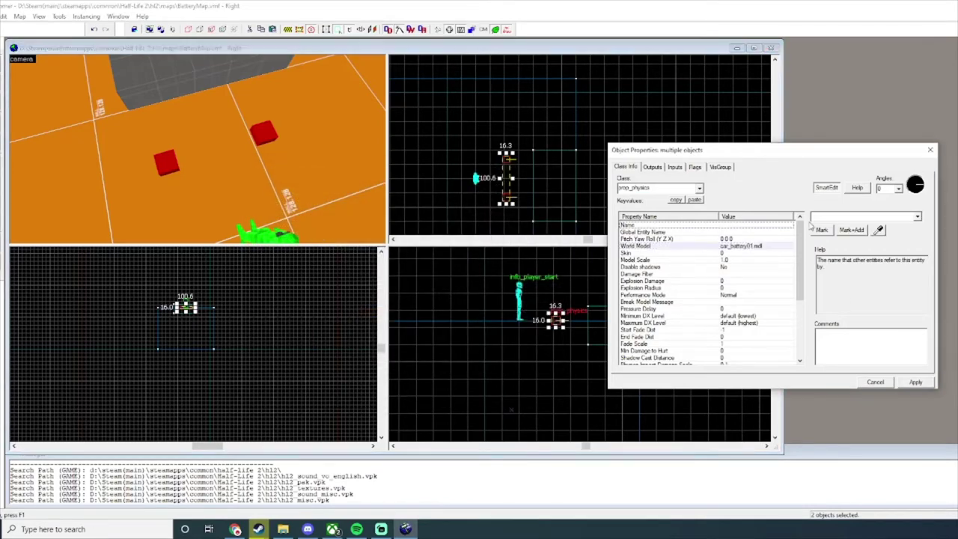
Name both battery props battery1, apply the properties and close the dialog.
{"action": "left_click", "coordinate": [832, 217]}
{"action": "type", "text": "battery1"}
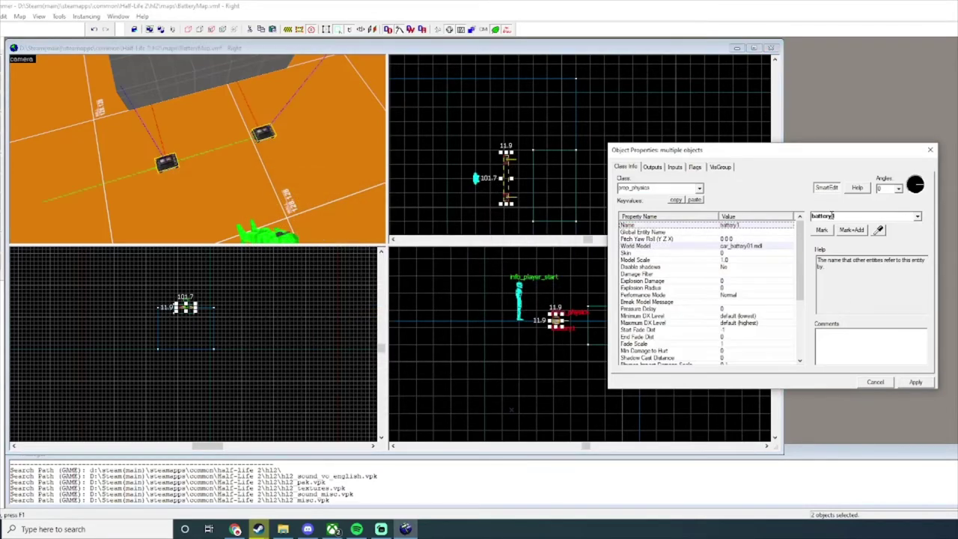
{"action": "left_click", "coordinate": [916, 382]}
{"action": "left_click", "coordinate": [930, 149]}
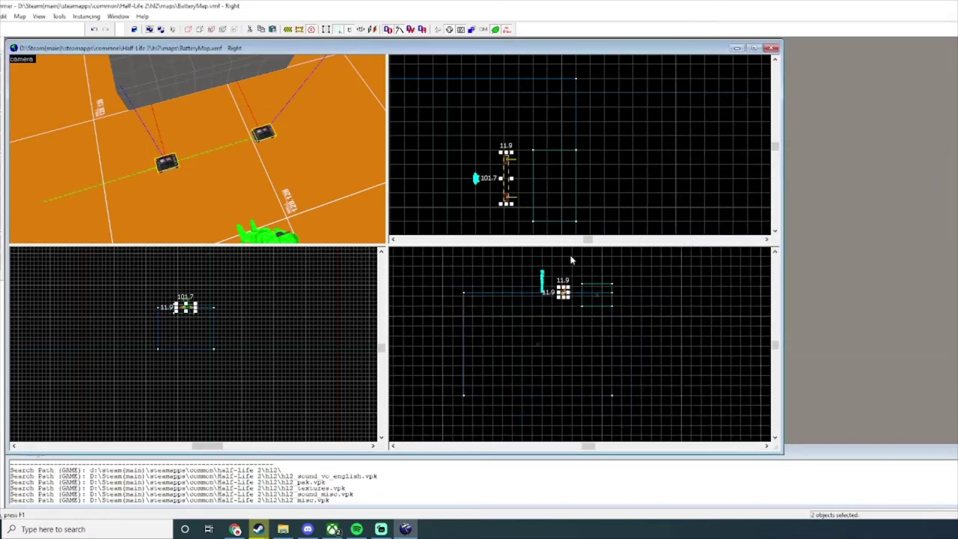
Raise both battery props in the side view so they sit clear above the floor surface.
{"action": "scroll", "coordinate": [576, 300], "scroll_direction": "up", "scroll_amount": 5}
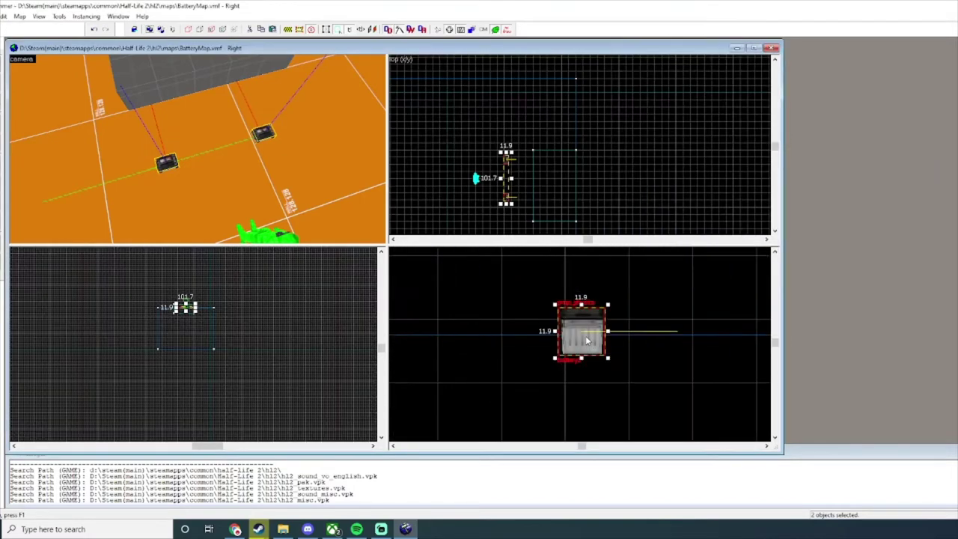
{"action": "mouse_move", "coordinate": [587, 341]}
{"action": "left_mouse_down"}
{"action": "mouse_move", "coordinate": [574, 280]}
{"action": "mouse_move", "coordinate": [573, 314]}
{"action": "mouse_move", "coordinate": [575, 297]}
{"action": "left_mouse_up"}
{"action": "scroll", "coordinate": [580, 309], "scroll_direction": "down", "scroll_amount": 2}
{"action": "key", "text": "z"}
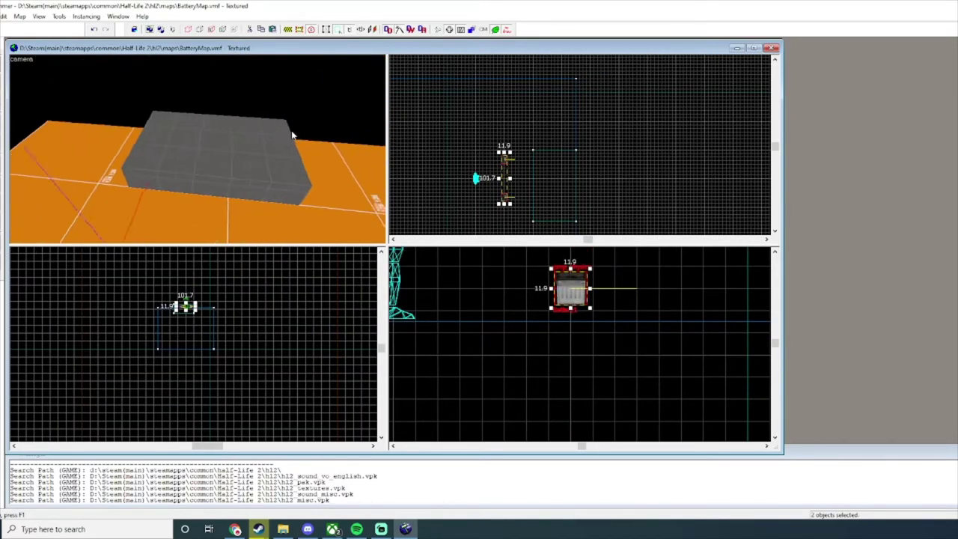
Choose the trigger tool texture from the texture browser for the next brushes.
{"action": "key", "text": "a"}
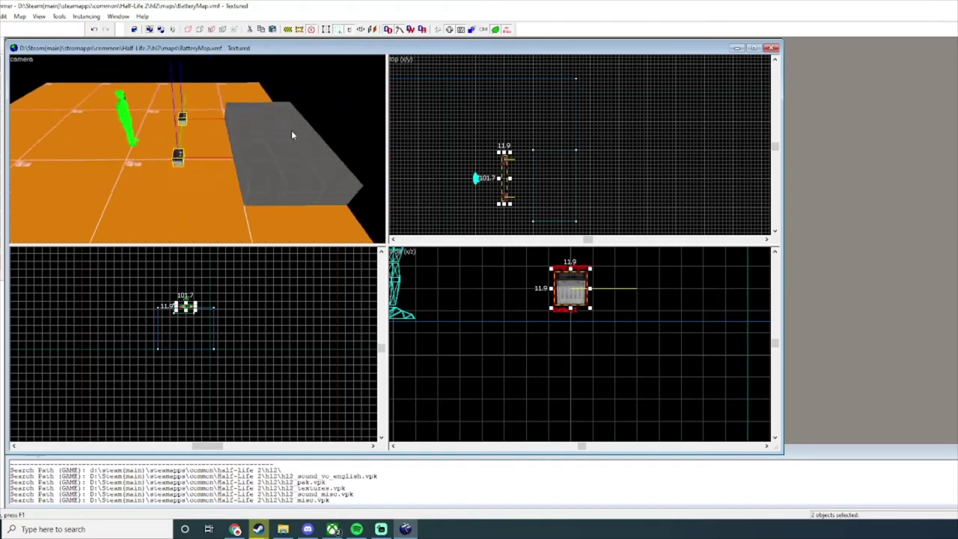
{"action": "key", "text": "Right"}
{"action": "key", "text": "a"}
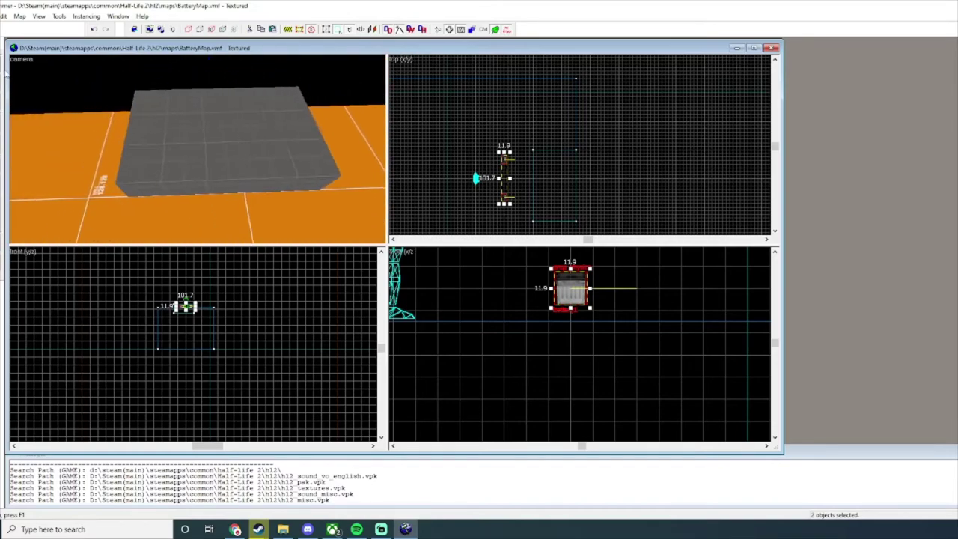
{"action": "key", "text": "shift+b"}
{"action": "left_click", "coordinate": [824, 166]}
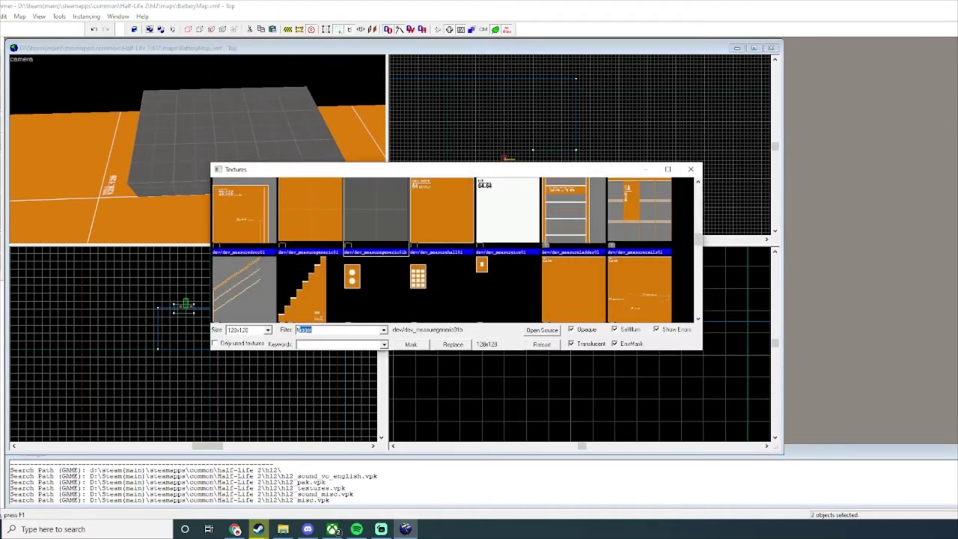
{"action": "double_click", "coordinate": [310, 223]}
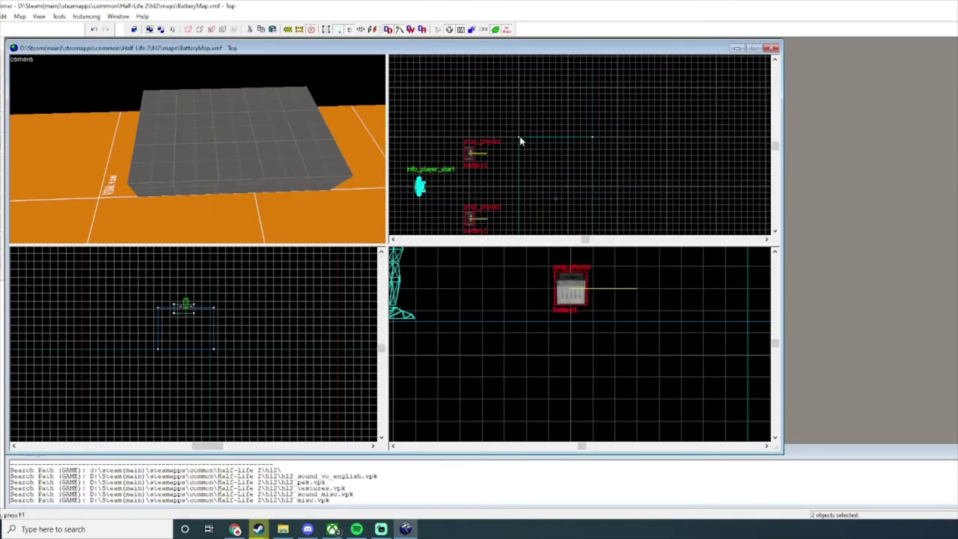
Create a trigger brush 8 units thick, 56 wide and 32 tall on top of the grey block, at the left end of its front edge.
{"action": "mouse_move", "coordinate": [522, 135]}
{"action": "left_mouse_down"}
{"action": "mouse_move", "coordinate": [526, 184]}
{"action": "mouse_move", "coordinate": [515, 185]}
{"action": "left_mouse_up"}
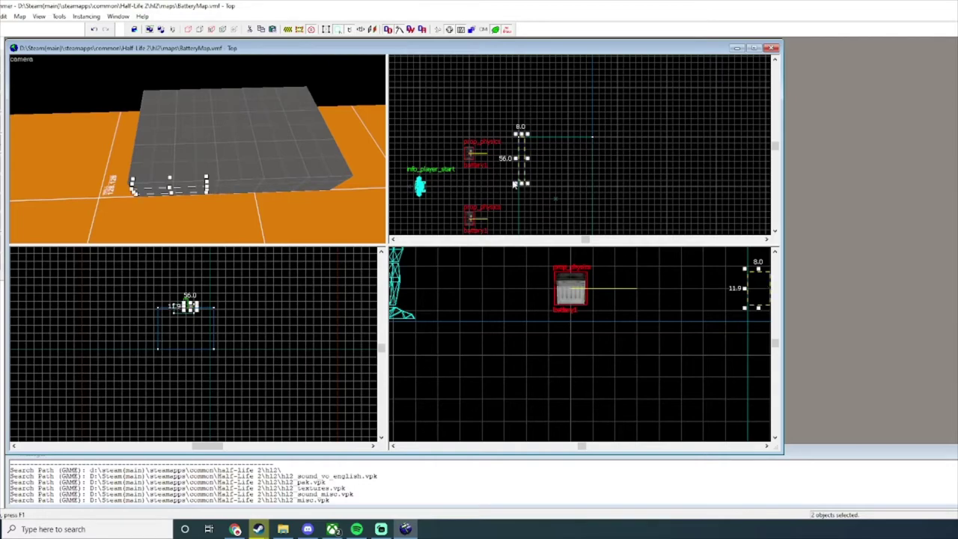
{"action": "scroll", "coordinate": [520, 318], "scroll_direction": "down", "scroll_amount": 5}
{"action": "scroll", "coordinate": [528, 306], "scroll_direction": "up", "scroll_amount": 3}
{"action": "scroll", "coordinate": [719, 303], "scroll_direction": "down", "scroll_amount": 8}
{"action": "scroll", "coordinate": [719, 303], "scroll_direction": "up", "scroll_amount": 6}
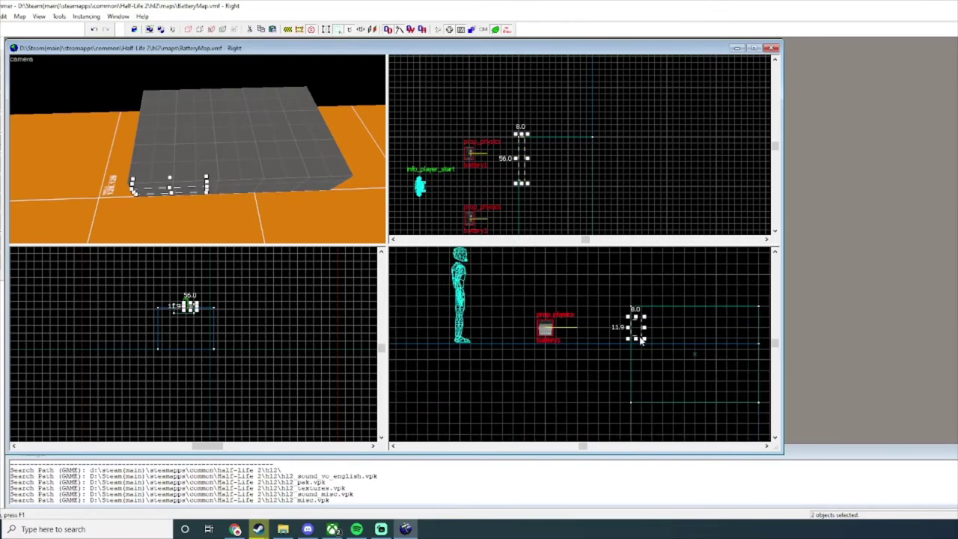
{"action": "left_click_drag", "start_coordinate": [639, 333], "coordinate": [638, 271]}
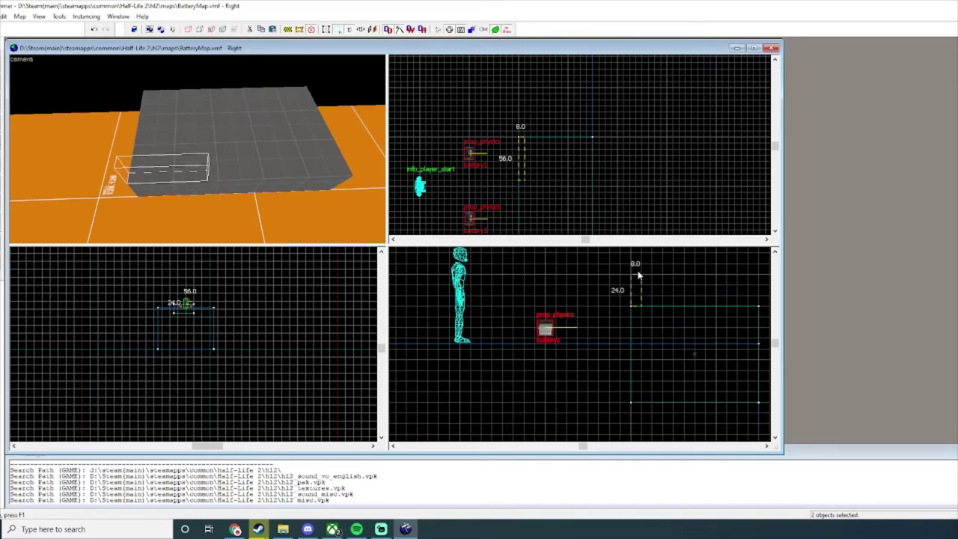
{"action": "key", "text": "Return"}
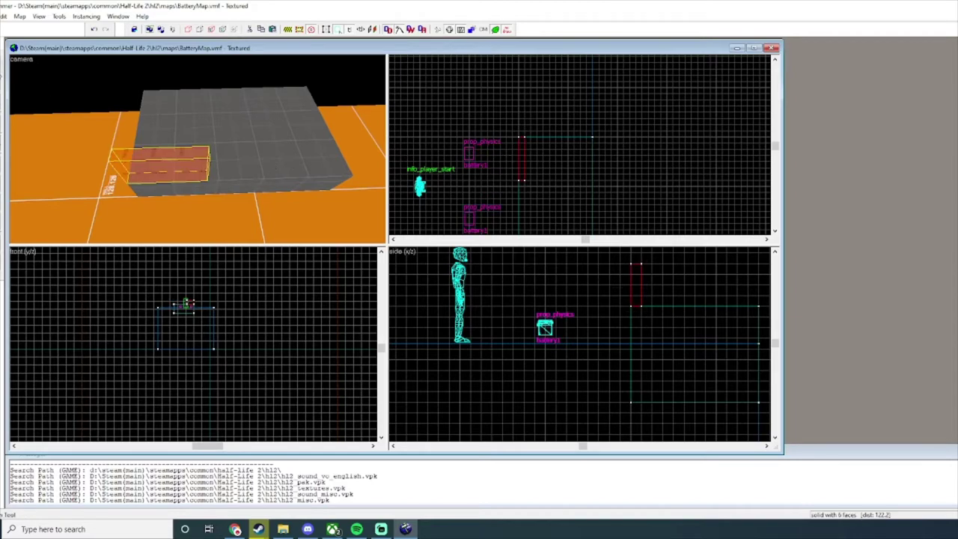
Create a second trigger brush, 8 by 56 by 32 units, on the grey block at the right end of its front edge.
{"action": "scroll", "coordinate": [526, 150], "scroll_direction": "down", "scroll_amount": 2}
{"action": "scroll", "coordinate": [525, 215], "scroll_direction": "up", "scroll_amount": 3}
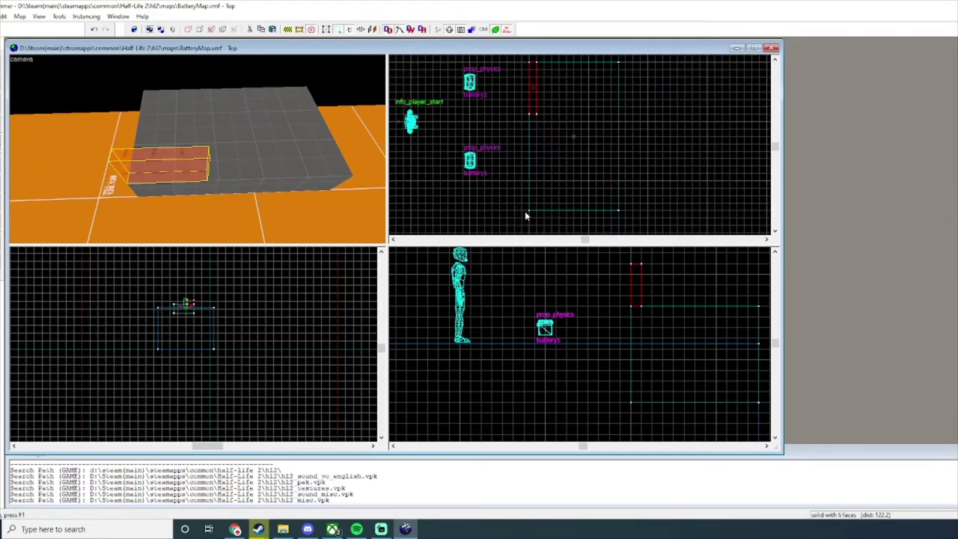
{"action": "left_click_drag", "start_coordinate": [529, 213], "coordinate": [536, 158]}
{"action": "left_click_drag", "start_coordinate": [637, 327], "coordinate": [635, 308]}
{"action": "left_click_drag", "start_coordinate": [528, 194], "coordinate": [532, 214]}
{"action": "key", "text": "Return"}
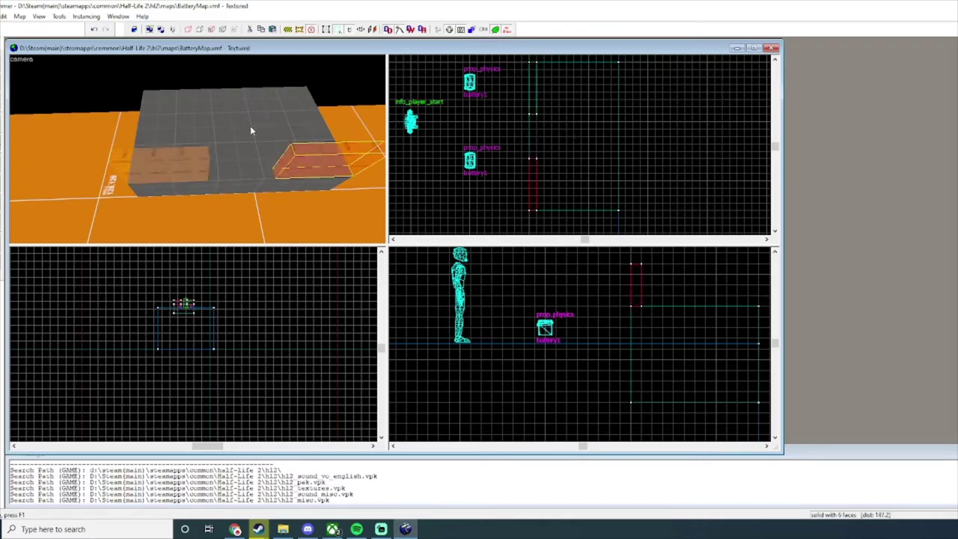
Place a point entity near each rear corner of the grey block's top and change the left one's class to info_target.
{"action": "left_click", "coordinate": [172, 106]}
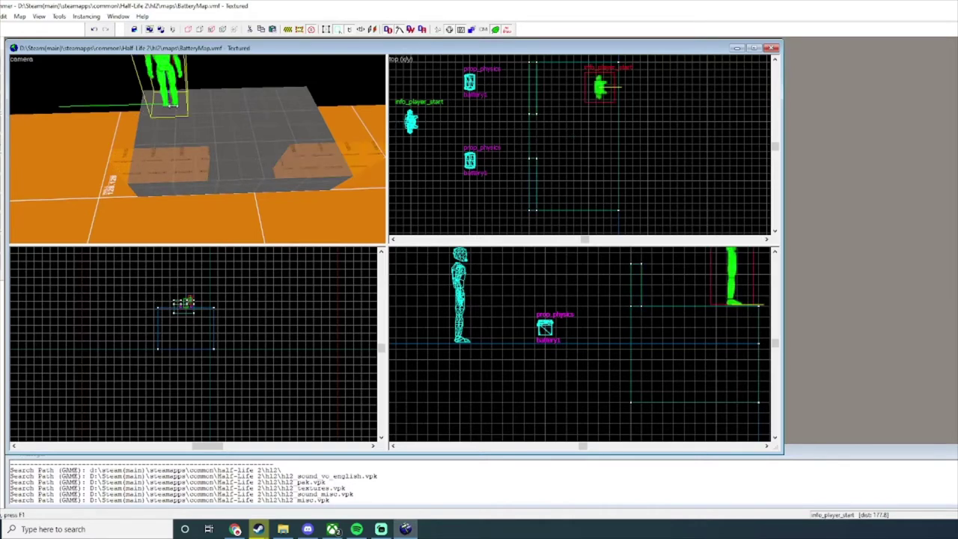
{"action": "left_click", "coordinate": [284, 100]}
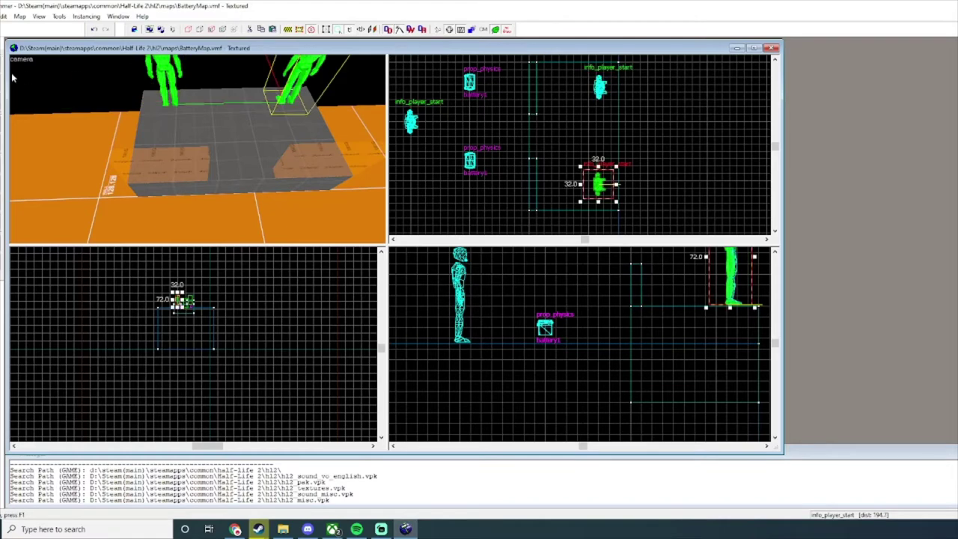
{"action": "double_click", "coordinate": [166, 81]}
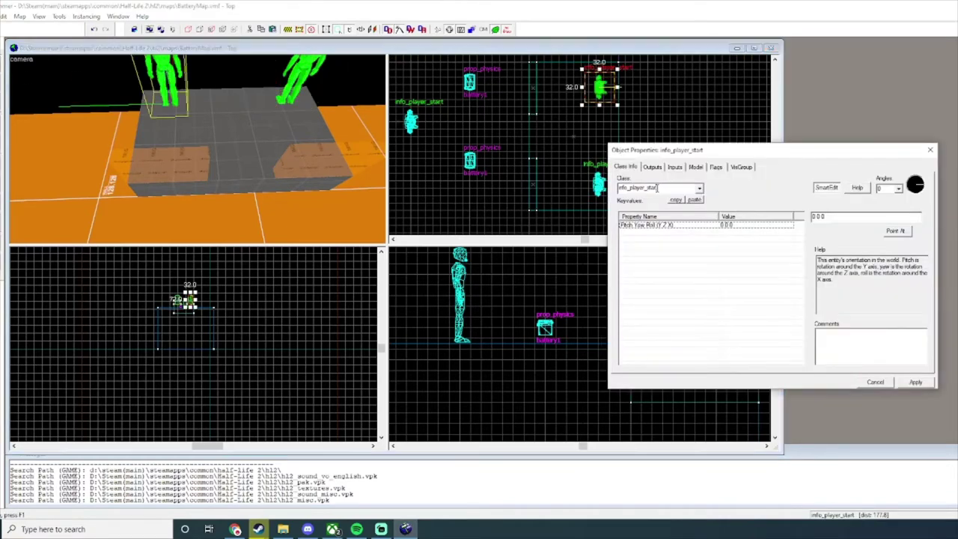
{"action": "type", "text": "info_target"}
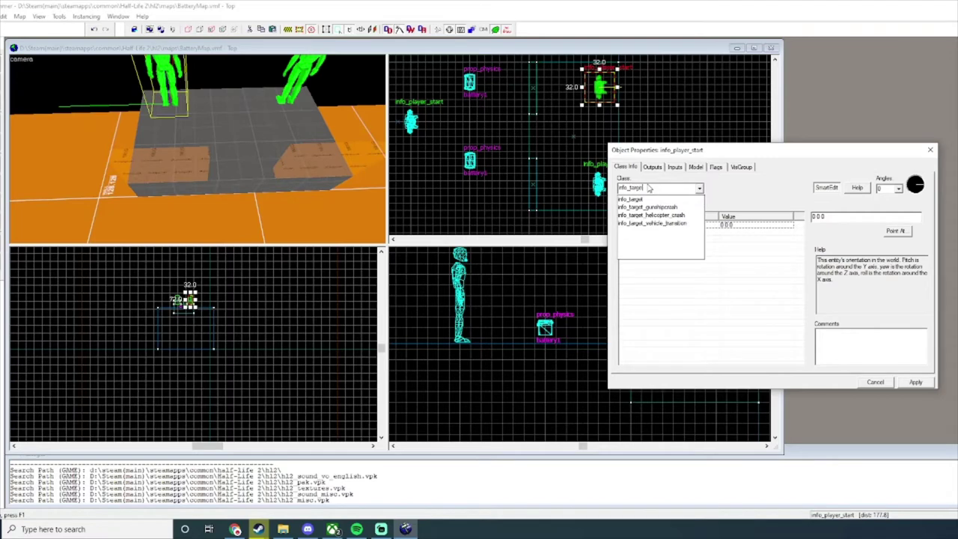
{"action": "key", "text": "Return"}
Change the class of the right rear player start on the grey block to info_target, apply it and close the properties.
{"action": "left_click", "coordinate": [294, 84]}
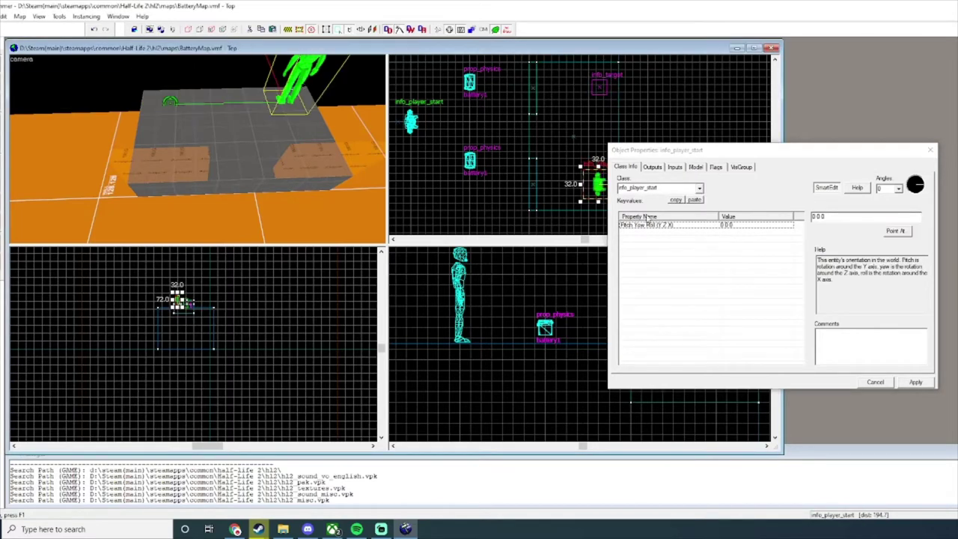
{"action": "double_click", "coordinate": [661, 189]}
{"action": "type", "text": "iinfo_target"}
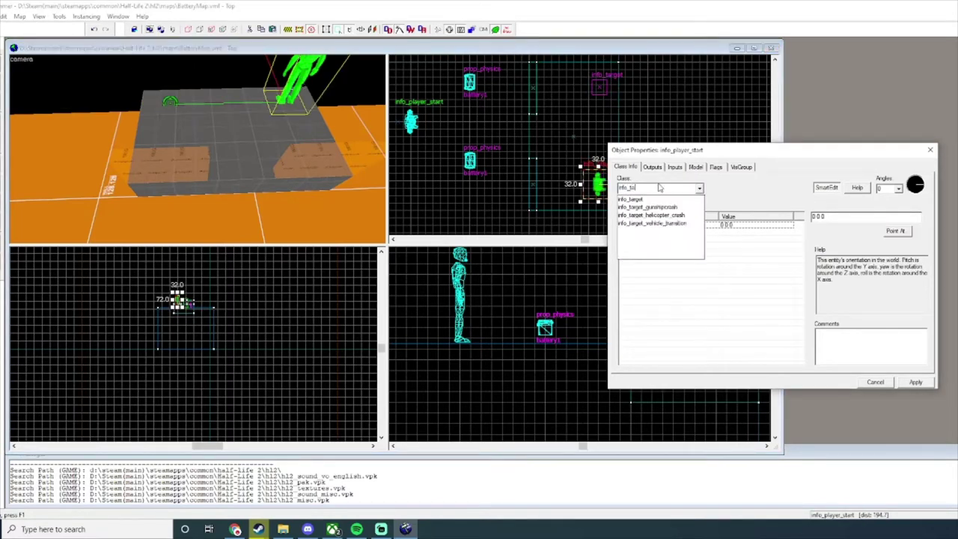
{"action": "key", "text": "Return"}
{"action": "left_click", "coordinate": [916, 381]}
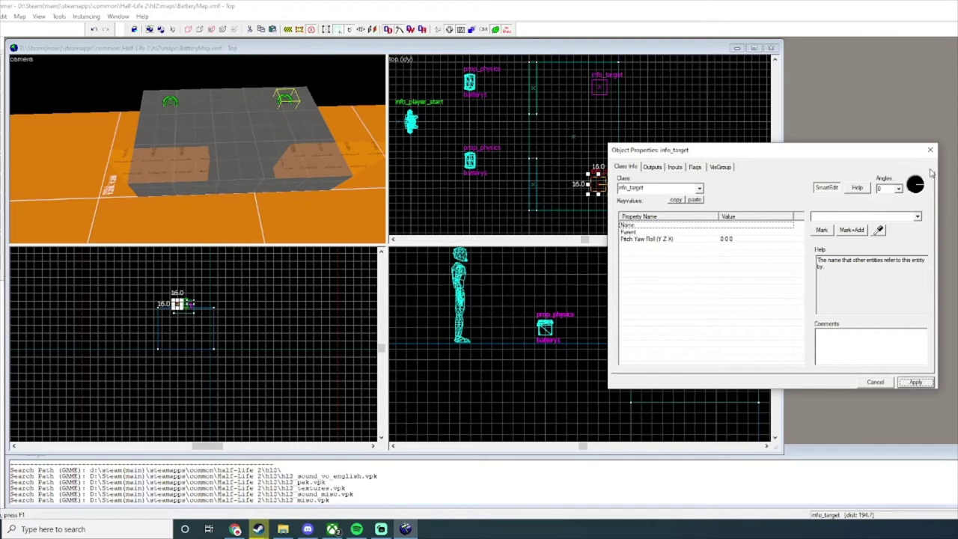
{"action": "left_click", "coordinate": [930, 150]}
Name the left info_target on the grey block battery_teleport1.
{"action": "double_click", "coordinate": [173, 99]}
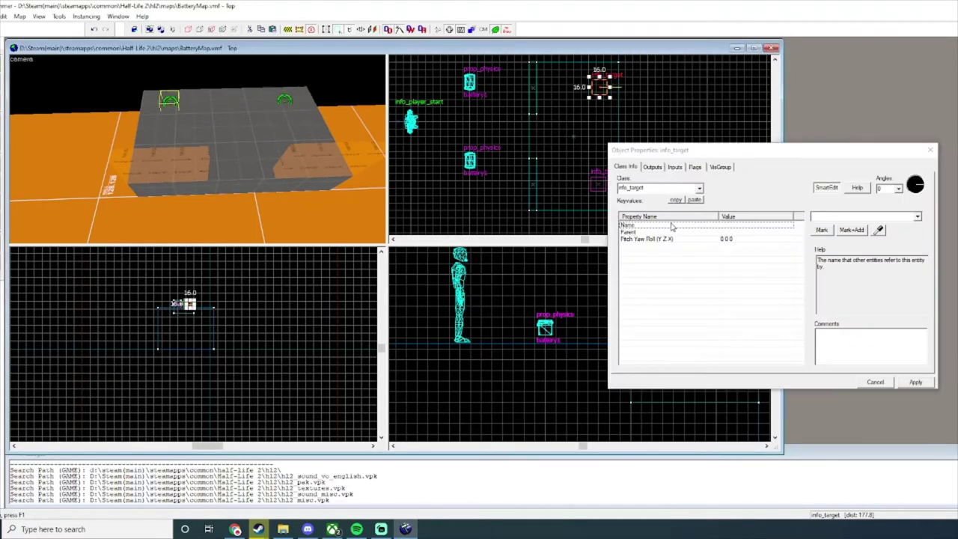
{"action": "left_click", "coordinate": [839, 216]}
{"action": "type", "text": "battery_teleport"}
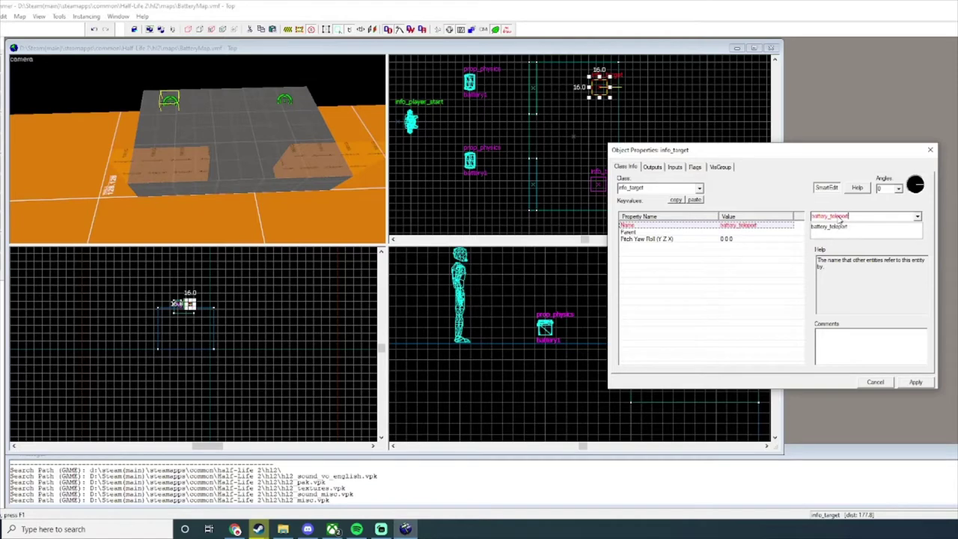
{"action": "key", "text": "Return"}
Name the right info_target on the grey block battery_teleport2 and close the properties.
{"action": "left_click", "coordinate": [285, 98]}
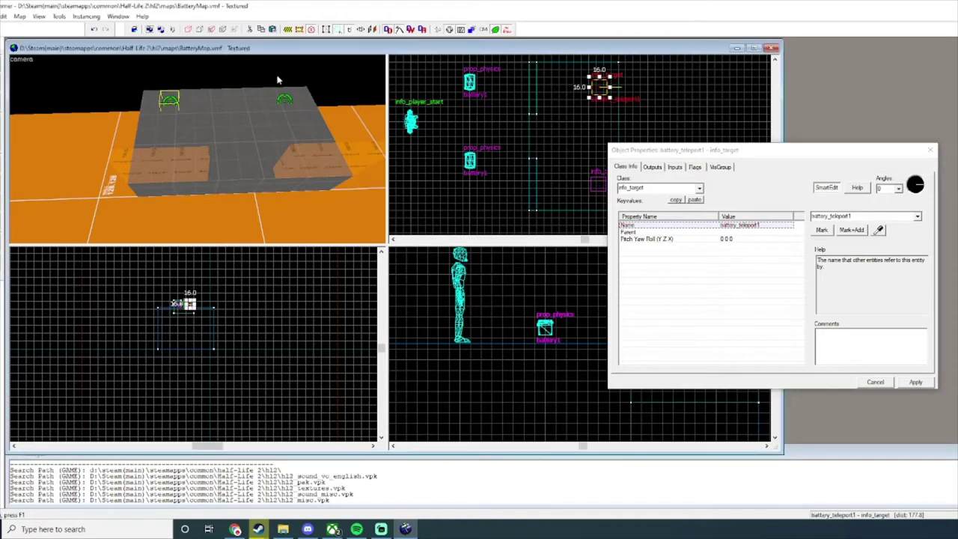
{"action": "left_click", "coordinate": [819, 216]}
{"action": "type", "text": "batt"}
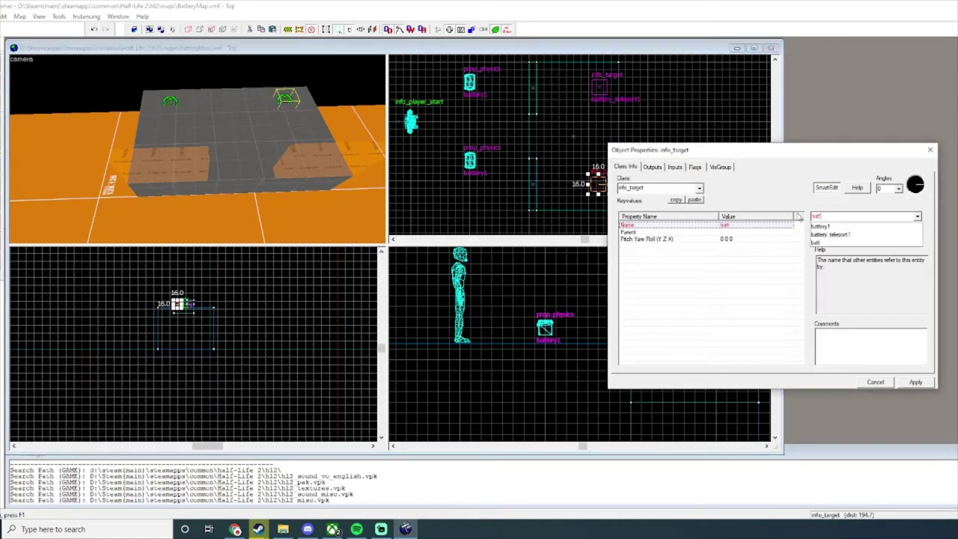
{"action": "type", "text": "ery_teleport2"}
{"action": "key", "text": "Return"}
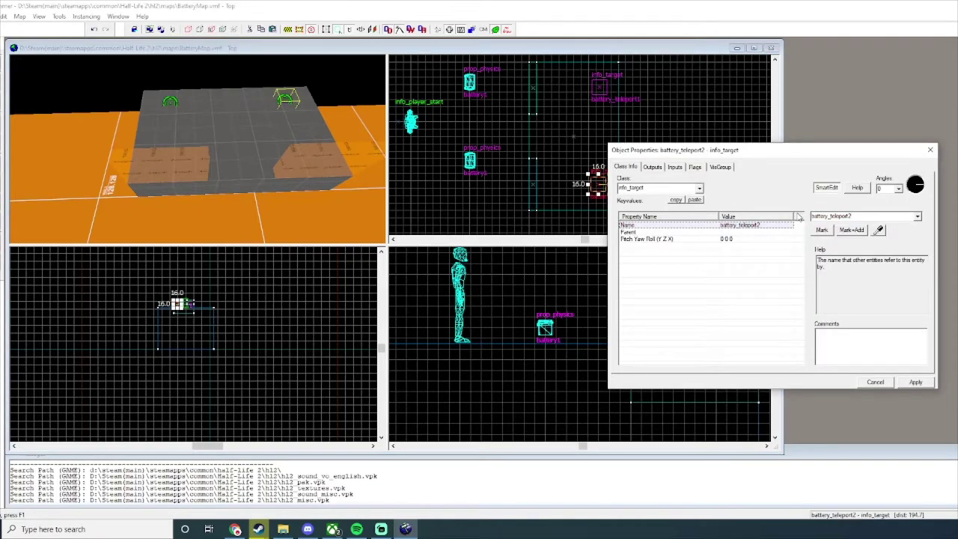
{"action": "left_click", "coordinate": [929, 150]}
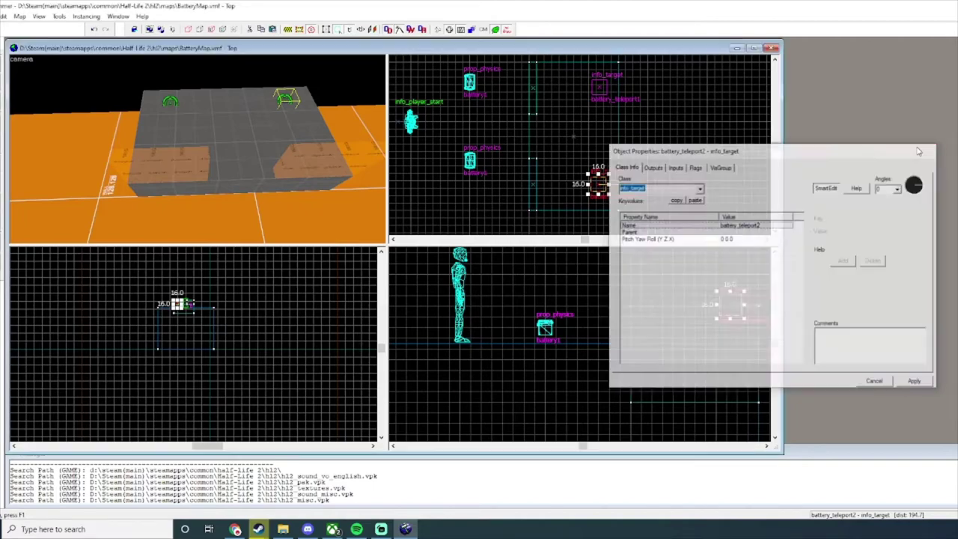
Select both info_targets and raise them in the side view so they sit fully above the grey block's top.
{"action": "left_click", "coordinate": [170, 104]}
{"action": "left_click", "coordinate": [287, 102], "text": "ctrl"}
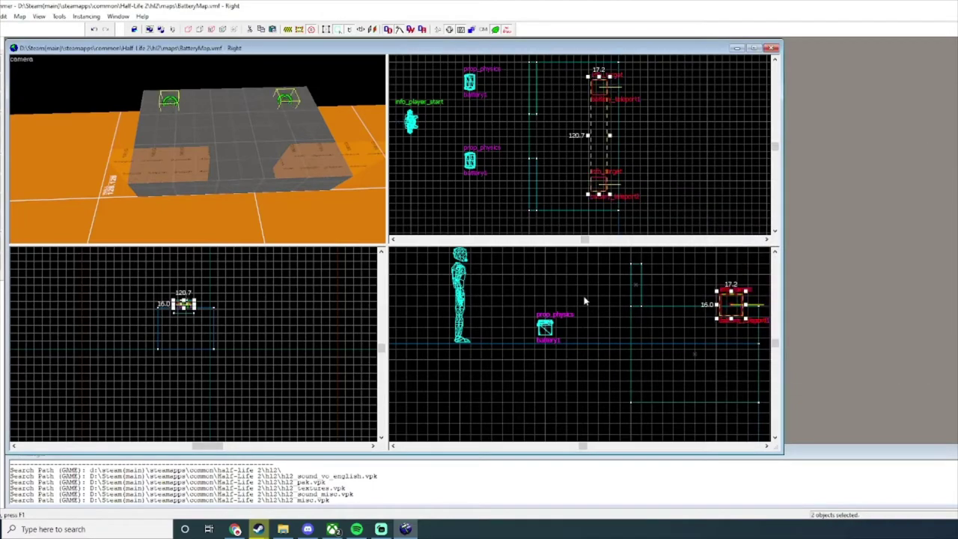
{"action": "scroll", "coordinate": [740, 305], "scroll_direction": "up", "scroll_amount": 3}
{"action": "mouse_move", "coordinate": [726, 316]}
{"action": "left_mouse_down"}
{"action": "mouse_move", "coordinate": [719, 293]}
{"action": "mouse_move", "coordinate": [722, 303]}
{"action": "mouse_move", "coordinate": [711, 305]}
{"action": "left_mouse_up"}
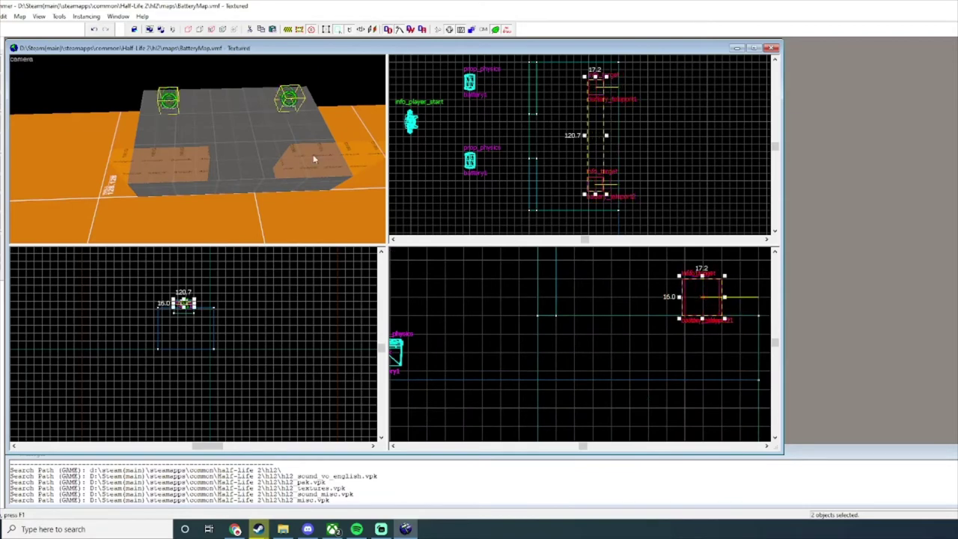
Tie the left trigger brush to an entity and set its class to trigger_teleport.
{"action": "left_click", "coordinate": [306, 154]}
{"action": "left_click", "coordinate": [180, 165]}
{"action": "key", "text": "alt+Return"}
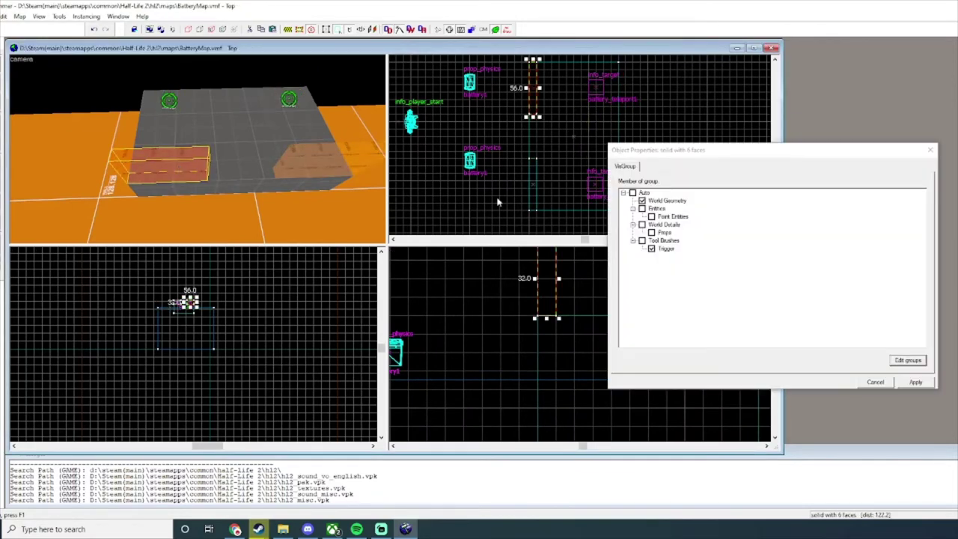
{"action": "left_click", "coordinate": [931, 150]}
{"action": "key", "text": "ctrl+t"}
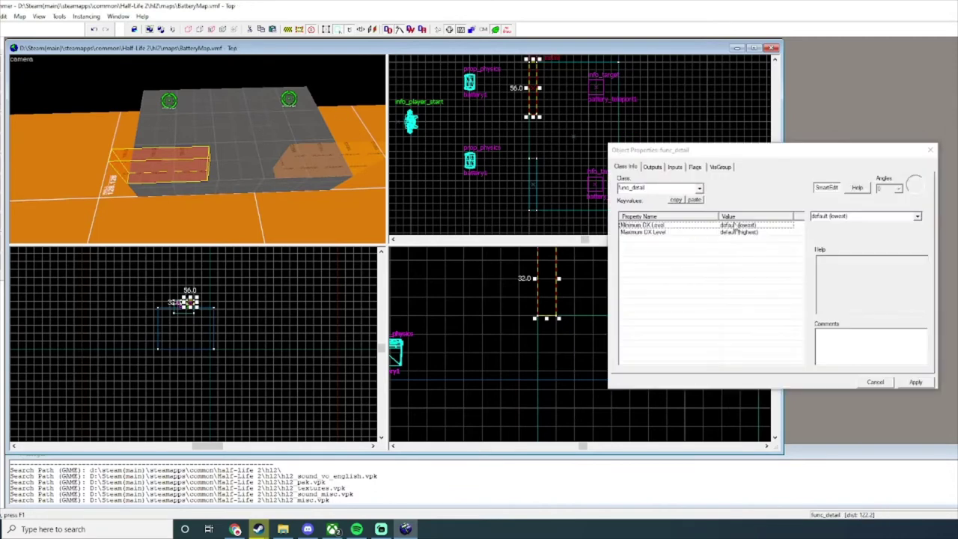
{"action": "double_click", "coordinate": [661, 187]}
{"action": "type", "text": "t"}
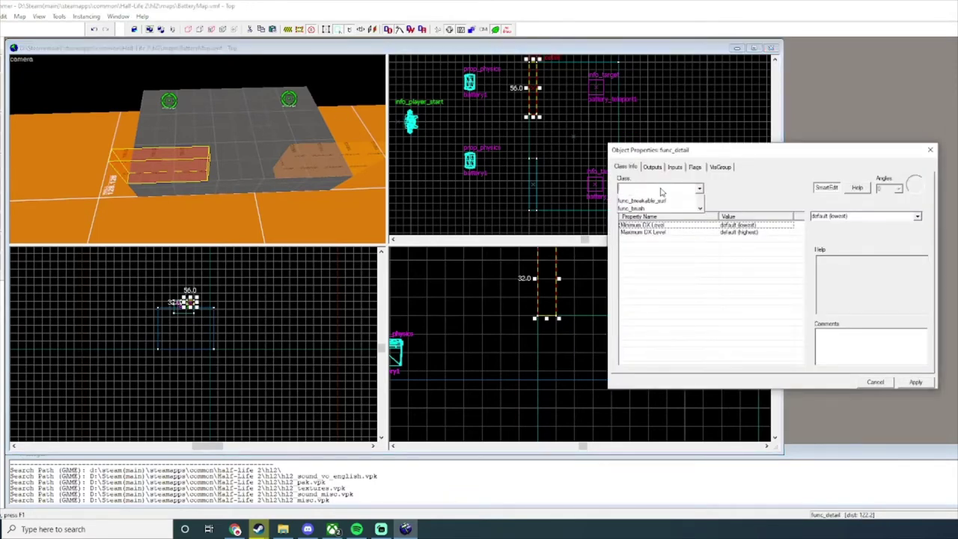
{"action": "type", "text": "rigger_te"}
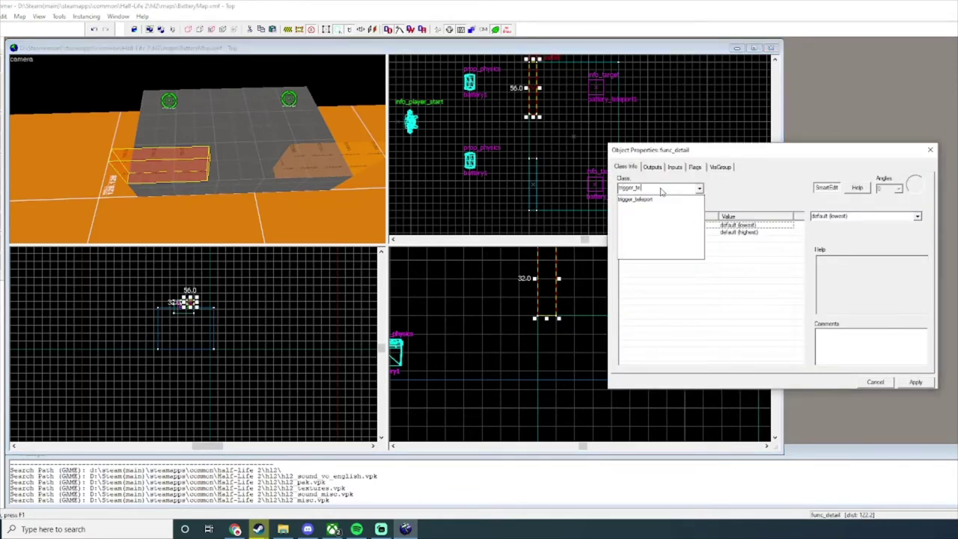
{"action": "type", "text": "leport"}
{"action": "key", "text": "Return"}
Tie the right trigger brush to an entity and set its class to trigger_teleport.
{"action": "left_click", "coordinate": [358, 171]}
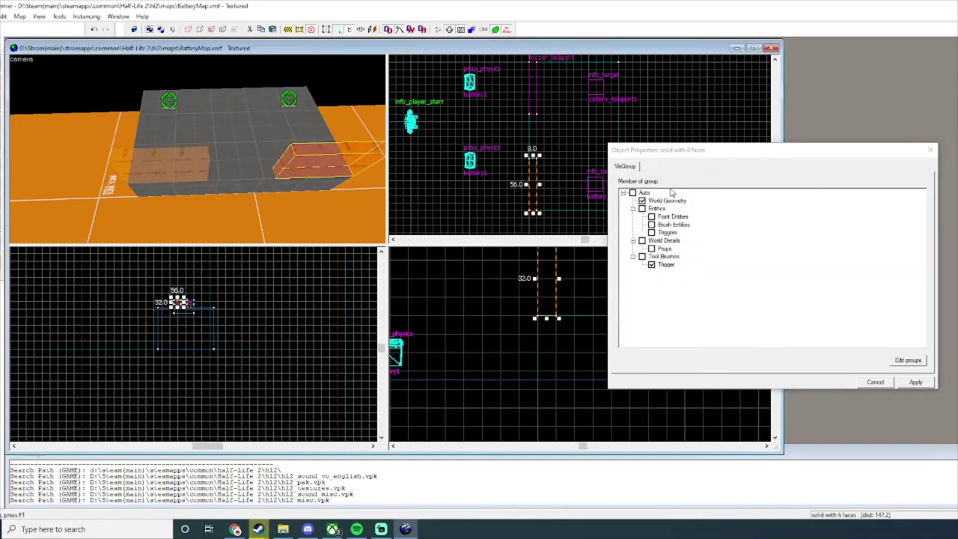
{"action": "key", "text": "ctrl+t"}
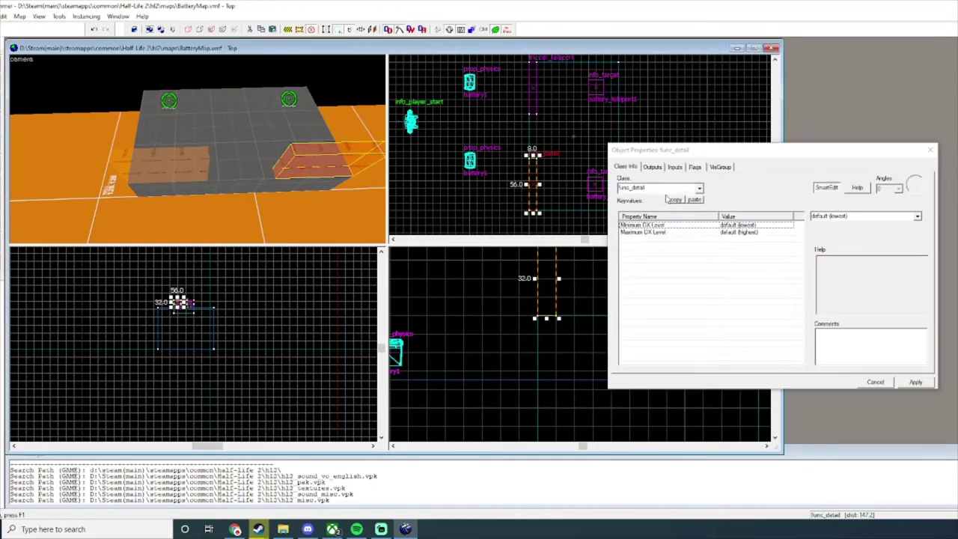
{"action": "double_click", "coordinate": [666, 188]}
{"action": "type", "text": "trig"}
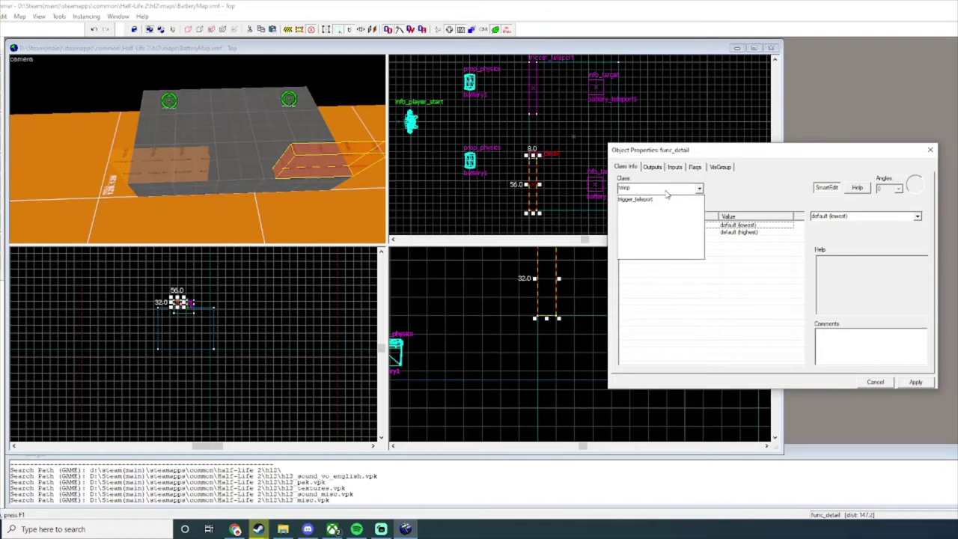
{"action": "key", "text": "Return"}
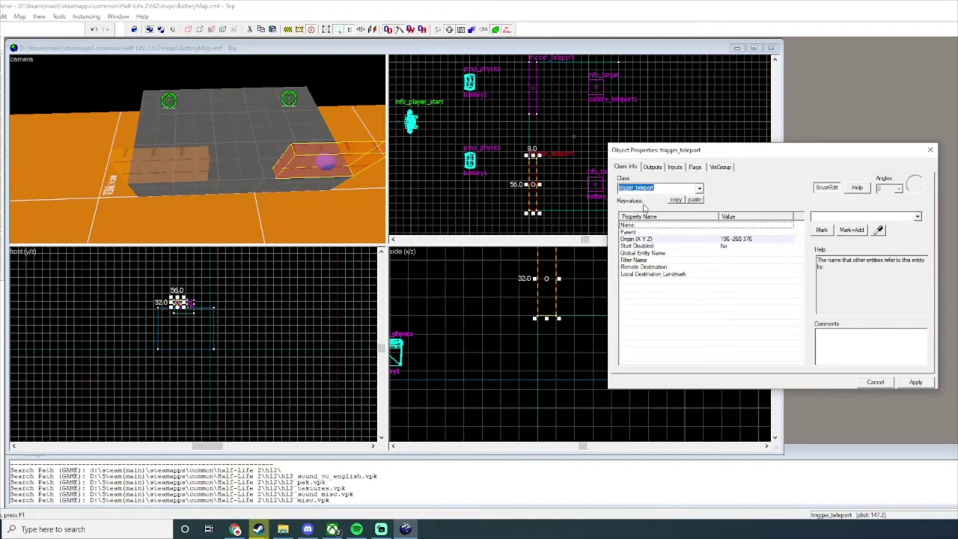
Name the right trigger_teleport brush battery_trigger_teleport2.
{"action": "left_click", "coordinate": [823, 217]}
{"action": "type", "text": "batter"}
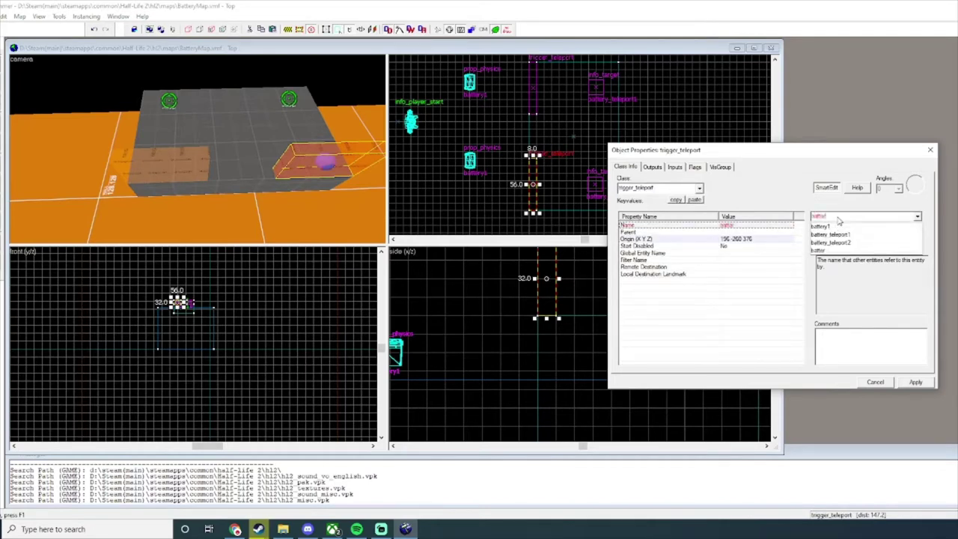
{"action": "type", "text": "y_trigger_te"}
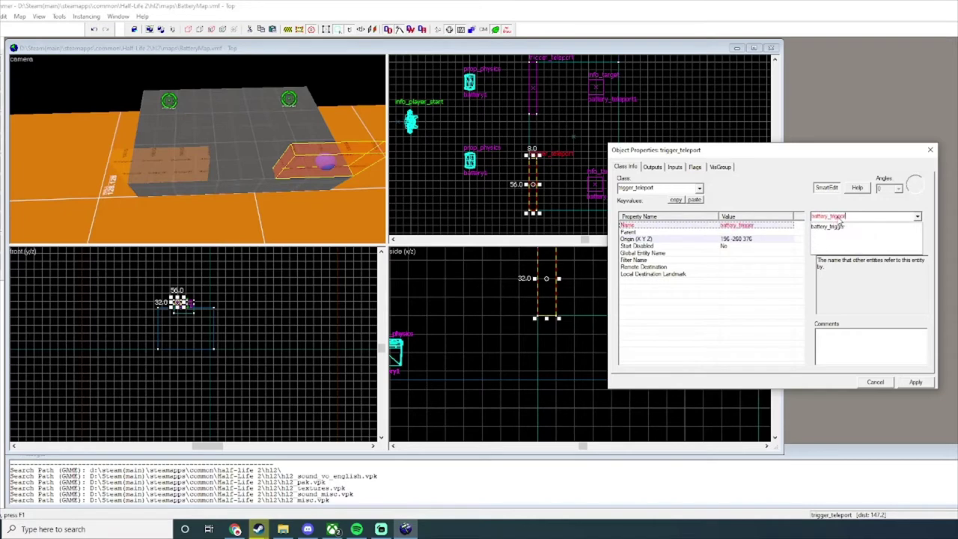
{"action": "type", "text": "leport12"}
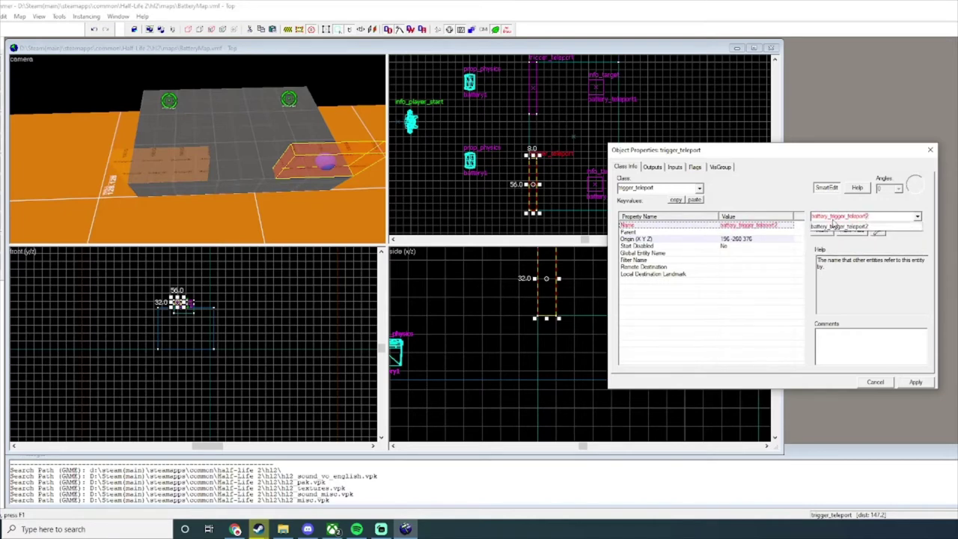
{"action": "left_click", "coordinate": [719, 231]}
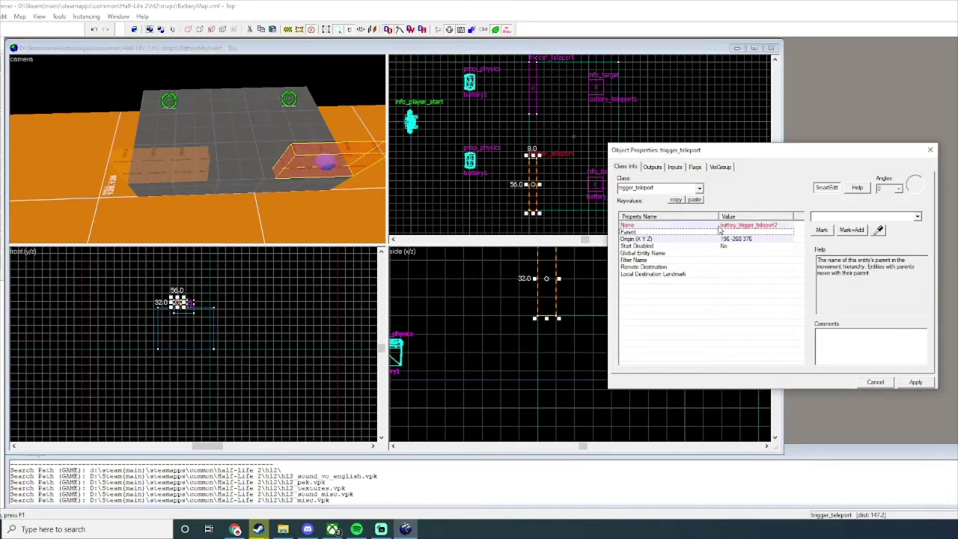
{"action": "left_click", "coordinate": [721, 226]}
Select the left trigger_teleport brush and name it battery_trigger_teleport1.
{"action": "left_click", "coordinate": [192, 171]}
{"action": "left_click", "coordinate": [840, 216]}
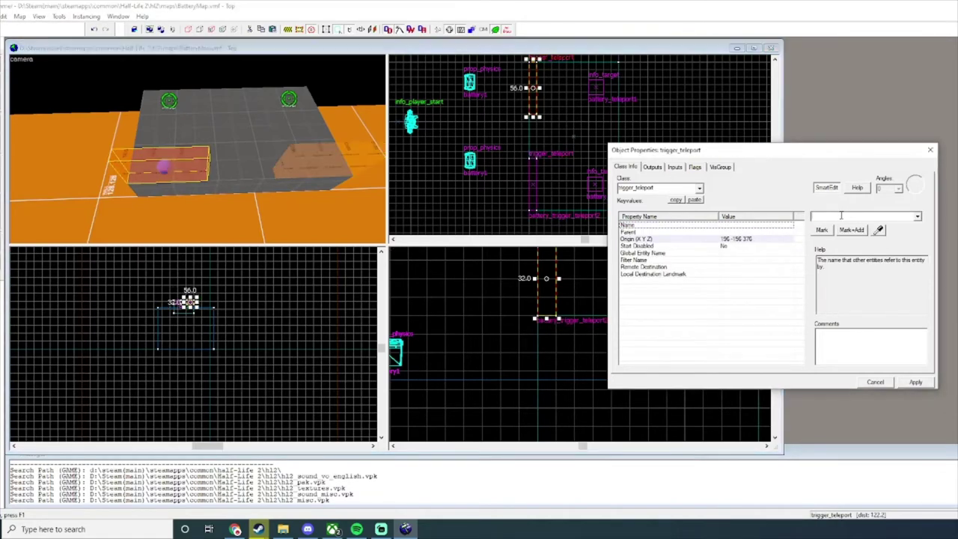
{"action": "type", "text": "battery_trig"}
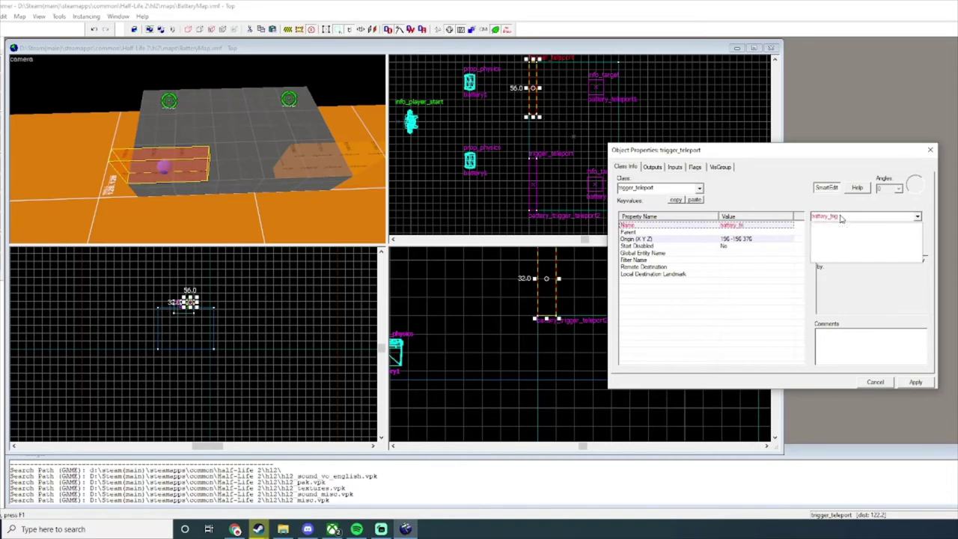
{"action": "type", "text": "ger_teleport1"}
{"action": "key", "text": "Return"}
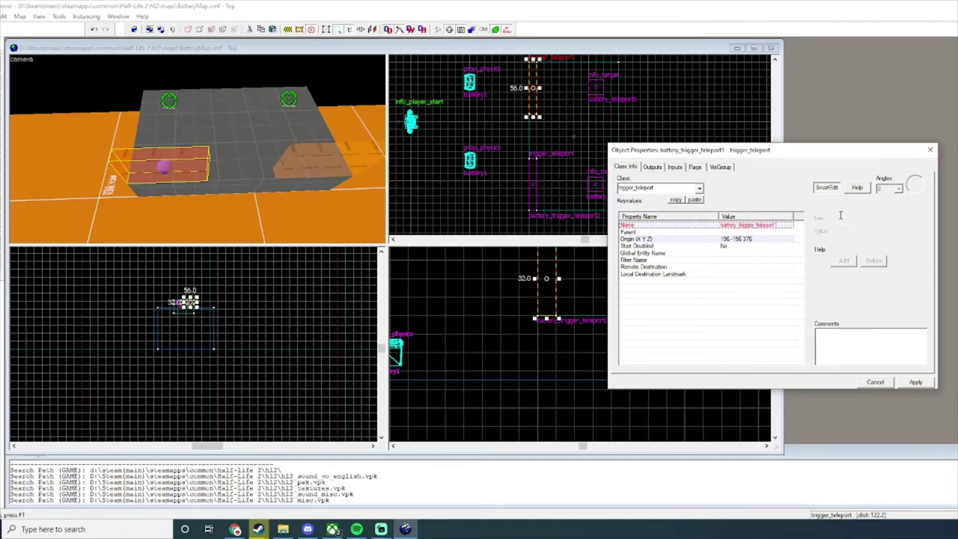
Set the Remote Destination of the left trigger, battery_trigger_teleport1, to battery_teleport1.
{"action": "left_click", "coordinate": [289, 99]}
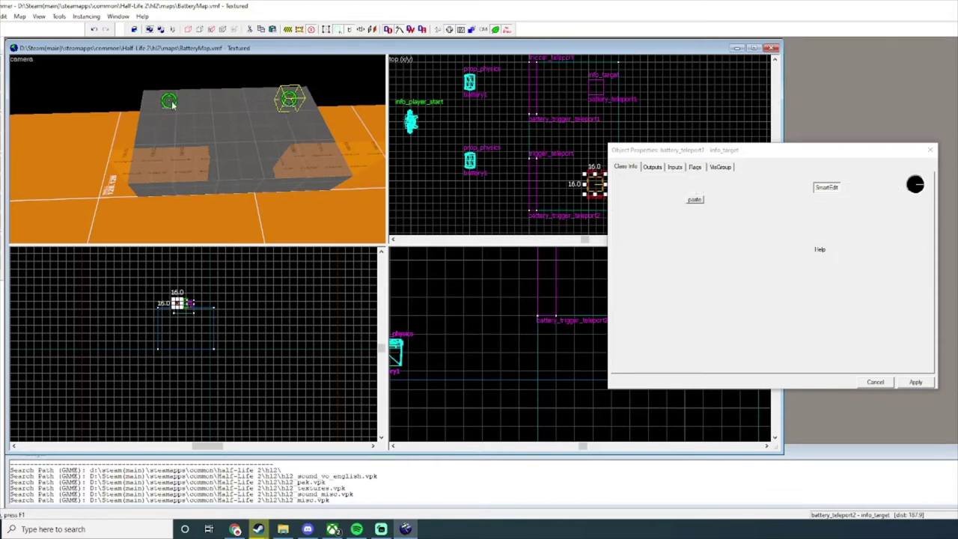
{"action": "left_click", "coordinate": [181, 153]}
{"action": "left_click", "coordinate": [712, 267]}
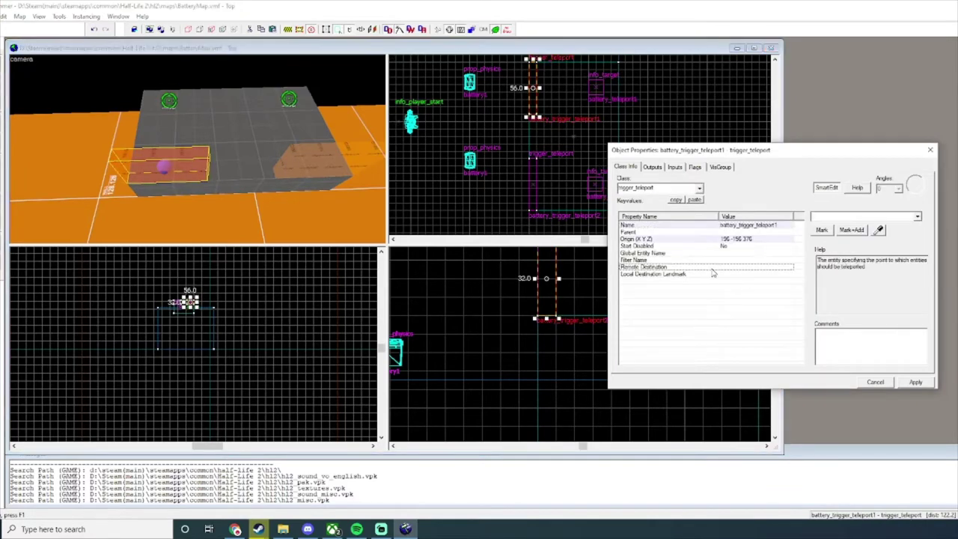
{"action": "type", "text": "battery_teleport1"}
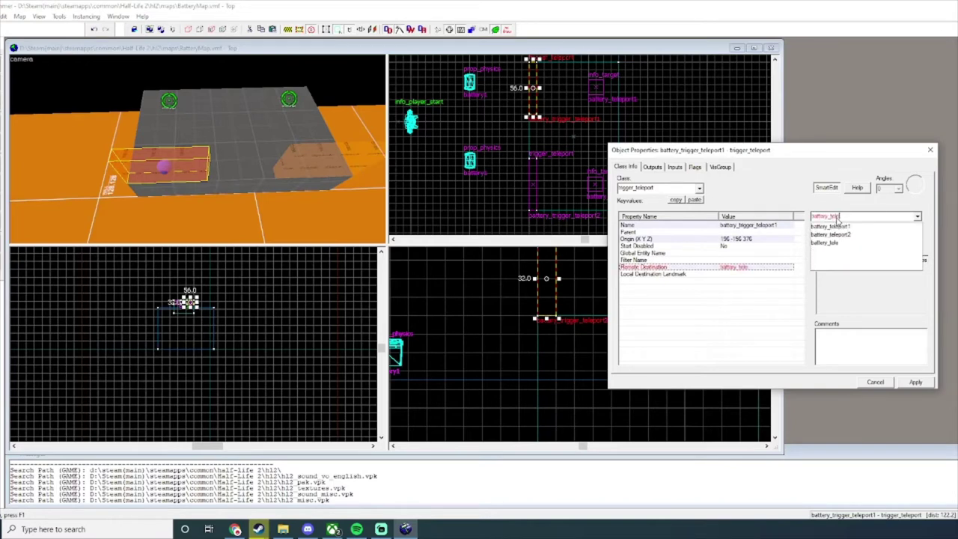
{"action": "key", "text": "Return"}
Set the Remote Destination of the right trigger to battery_teleport2, apply the change and close the properties.
{"action": "left_click", "coordinate": [324, 161]}
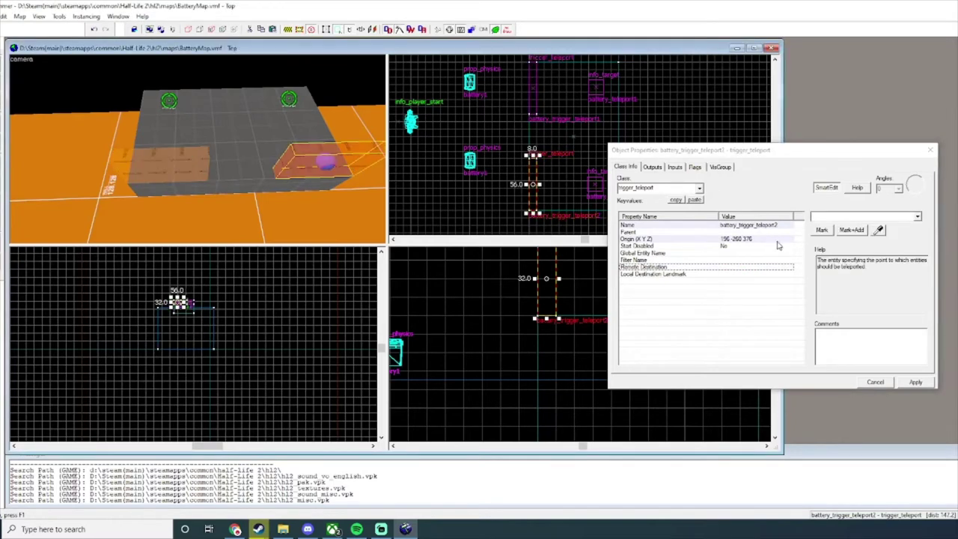
{"action": "left_click", "coordinate": [858, 215]}
{"action": "type", "text": "battery_teleport2"}
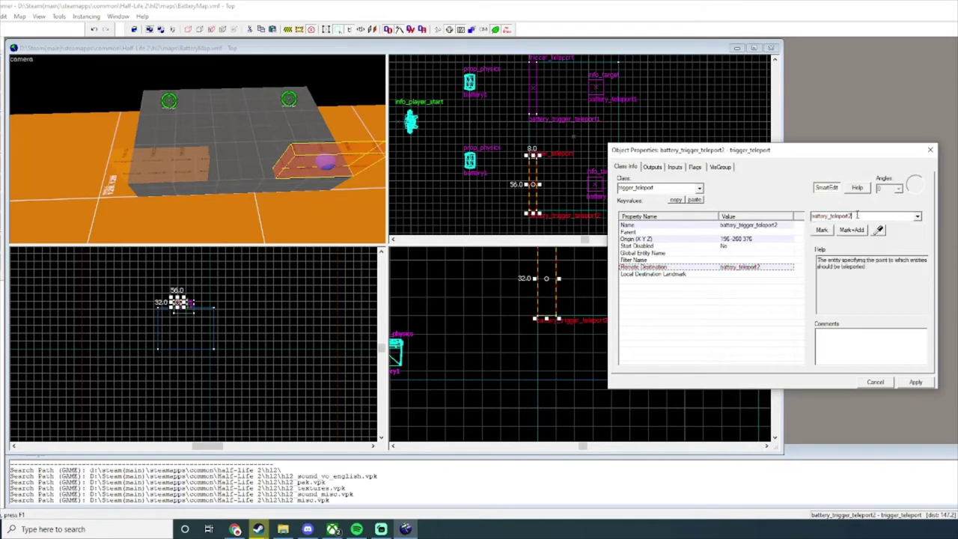
{"action": "key", "text": "Return"}
{"action": "left_click", "coordinate": [916, 381]}
{"action": "left_click", "coordinate": [930, 151]}
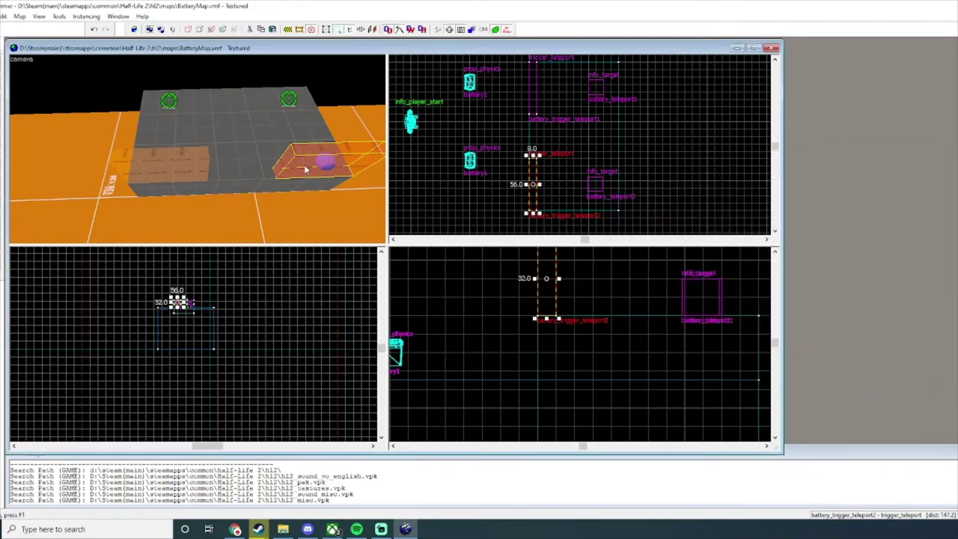
Examine a battery prop, the battery_trigger_teleport1 brush and its battery_teleport1 target in the camera view to trace the teleport route.
{"action": "key", "text": "z"}
{"action": "left_click", "coordinate": [279, 176]}
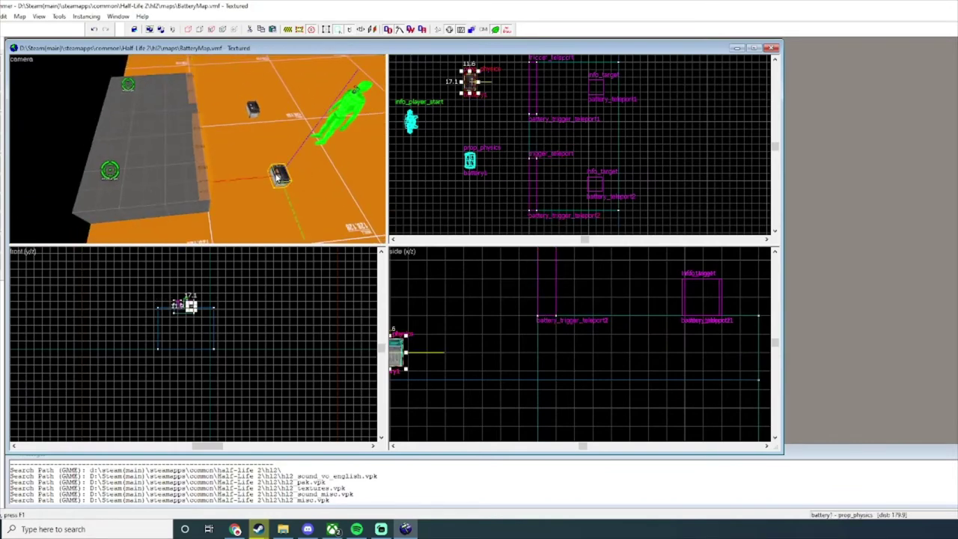
{"action": "key", "text": "z"}
{"action": "key", "text": "z"}
{"action": "left_click", "coordinate": [216, 160]}
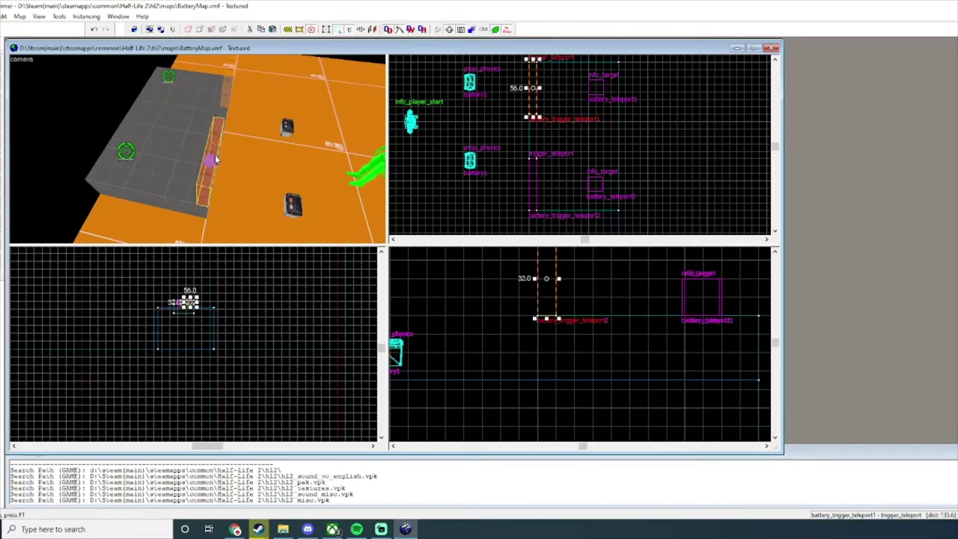
{"action": "key", "text": "z"}
{"action": "key", "text": "d"}
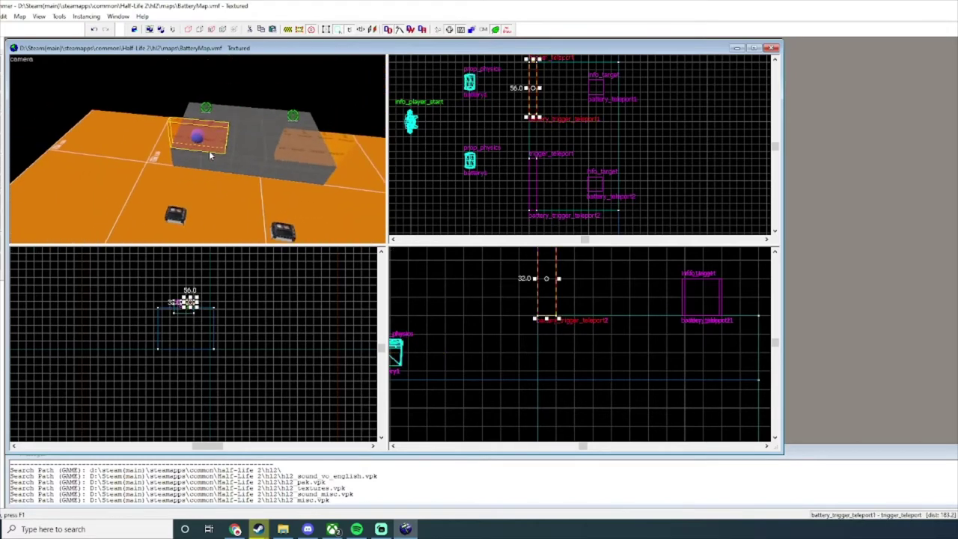
{"action": "key", "text": "w"}
{"action": "key", "text": "Left"}
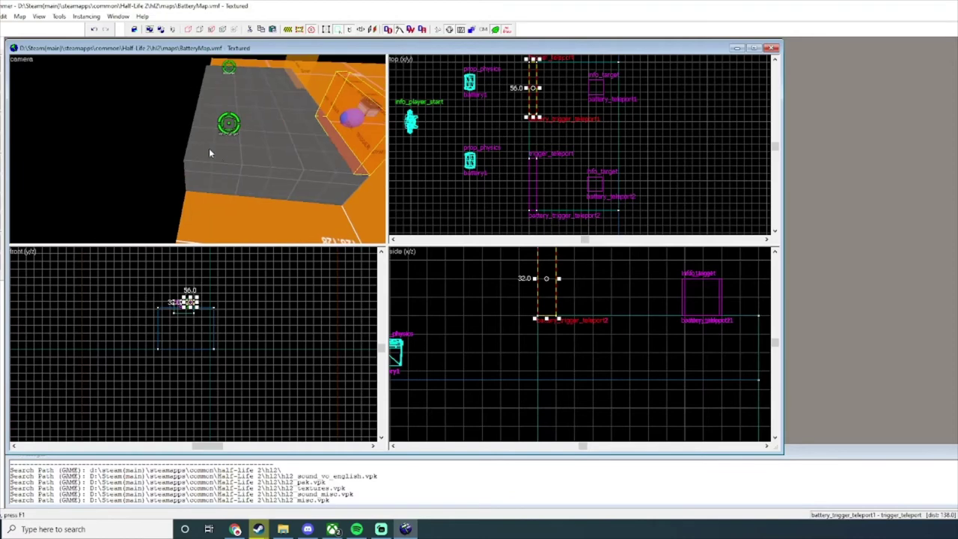
{"action": "left_click", "coordinate": [228, 120]}
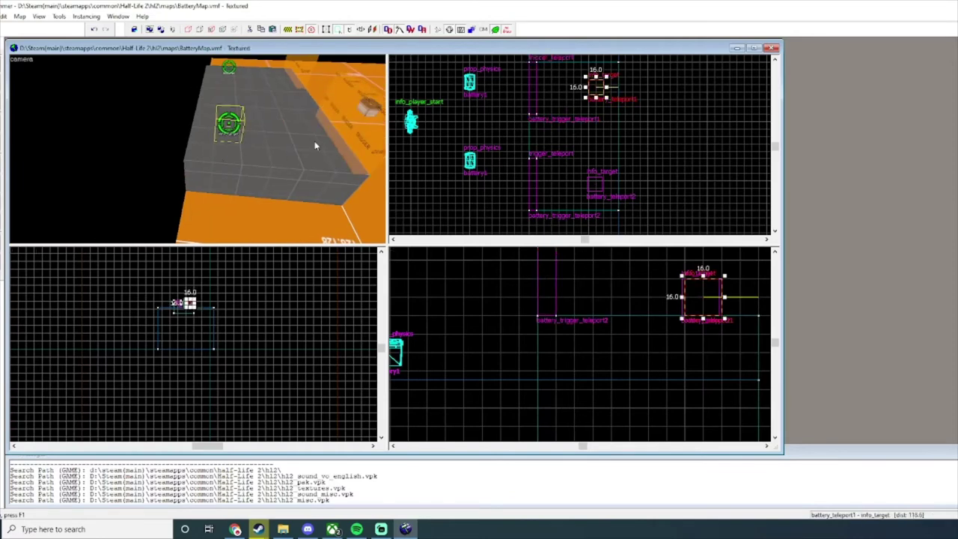
{"action": "key", "text": "z"}
{"action": "key", "text": "d"}
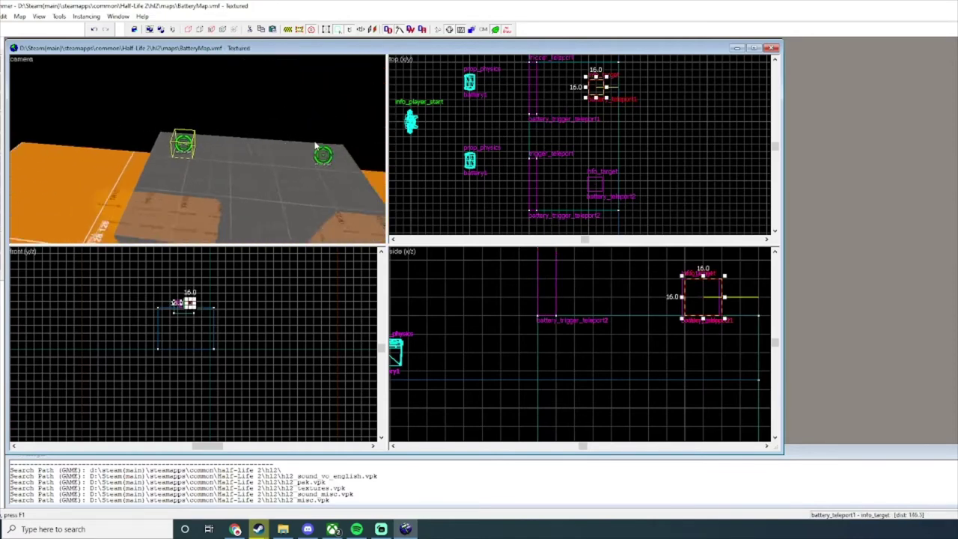
{"action": "key", "text": "z"}
Shift the battery_teleport2 info_target slightly so it lines up with battery_teleport1 in the side view, then clear the selection.
{"action": "left_click", "coordinate": [294, 154]}
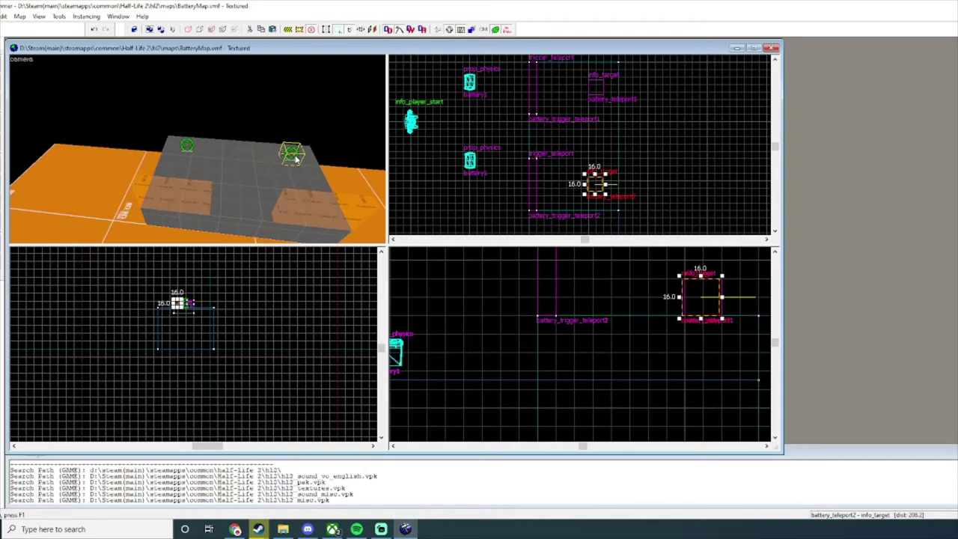
{"action": "left_click", "coordinate": [188, 145], "text": "ctrl"}
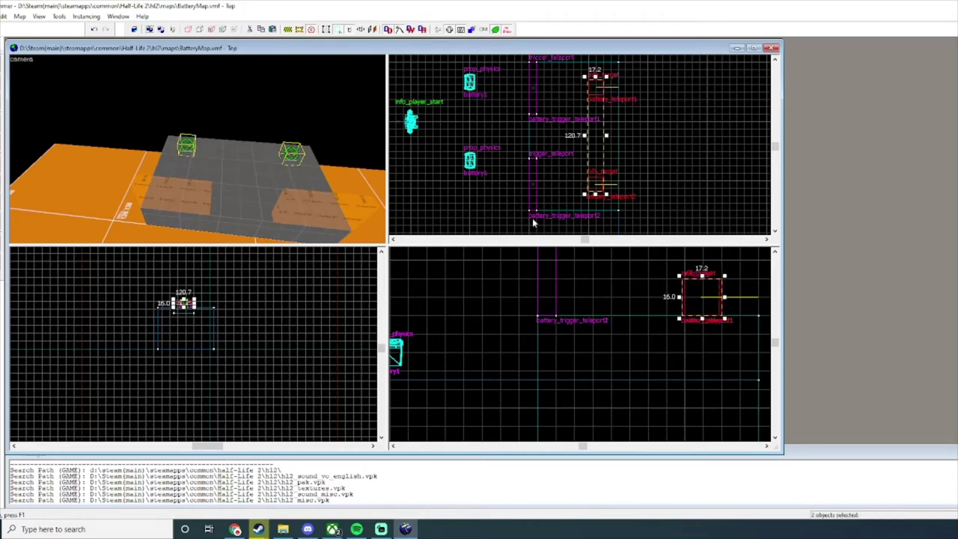
{"action": "key", "text": "Escape"}
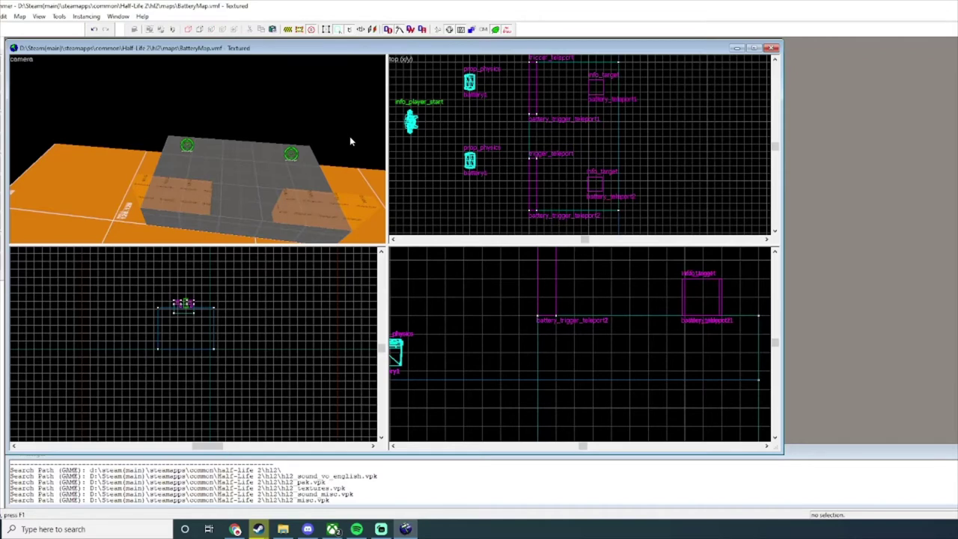
{"action": "left_click", "coordinate": [291, 153]}
{"action": "key", "text": "Escape"}
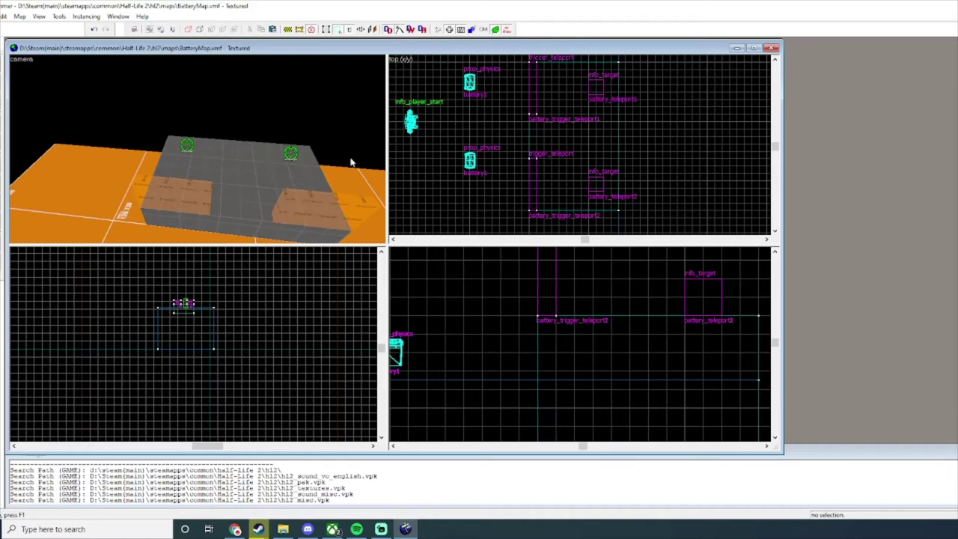
Place a new point entity on top of the grey block, midway between the two teleport triggers.
{"action": "key", "text": "z"}
{"action": "double_click", "coordinate": [351, 158]}
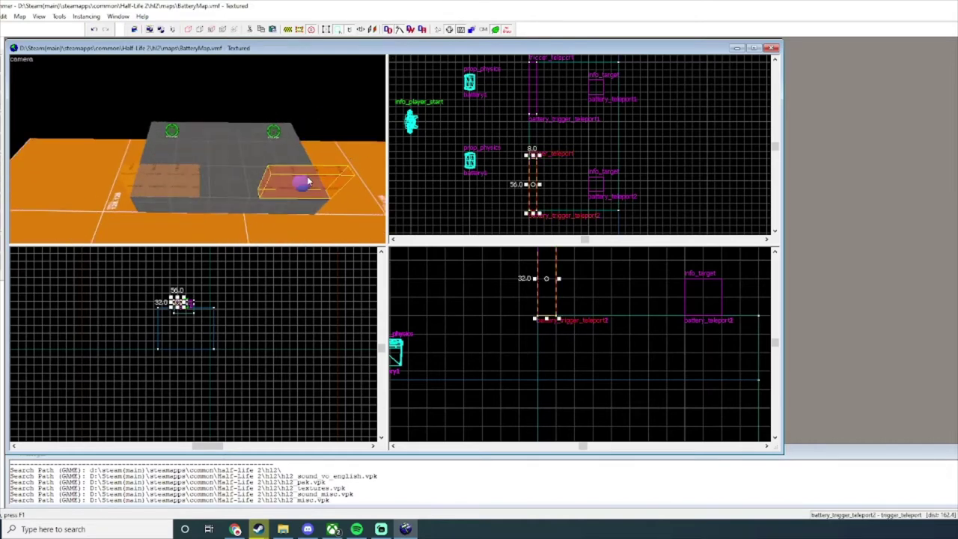
{"action": "left_click", "coordinate": [929, 151]}
{"action": "left_click", "coordinate": [1, 122]}
{"action": "key", "text": "w"}
{"action": "key", "text": "d"}
{"action": "left_click", "coordinate": [219, 182]}
{"action": "left_click", "coordinate": [2, 60]}
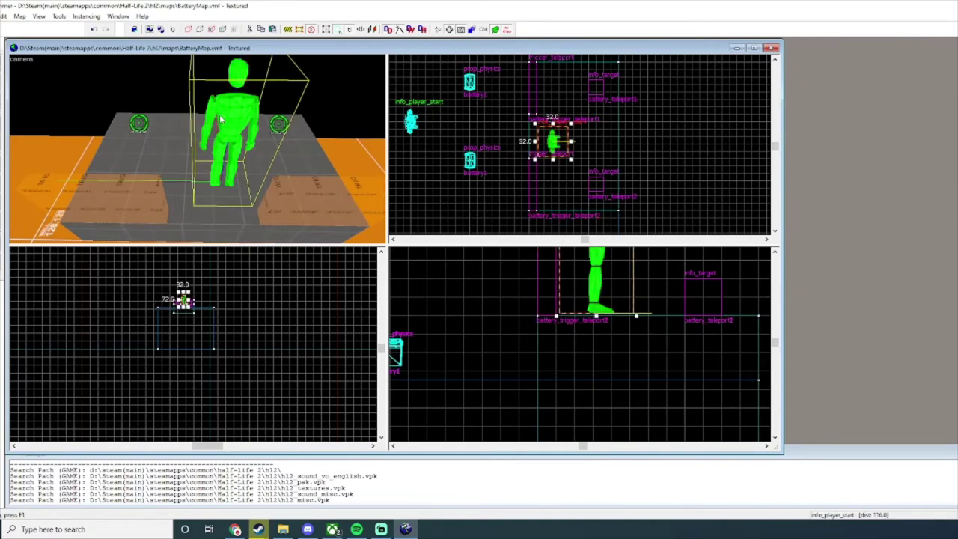
Open the new entity's properties and change its class to filter_activator_name.
{"action": "double_click", "coordinate": [220, 117]}
{"action": "left_click", "coordinate": [666, 190]}
{"action": "type", "text": "filter"}
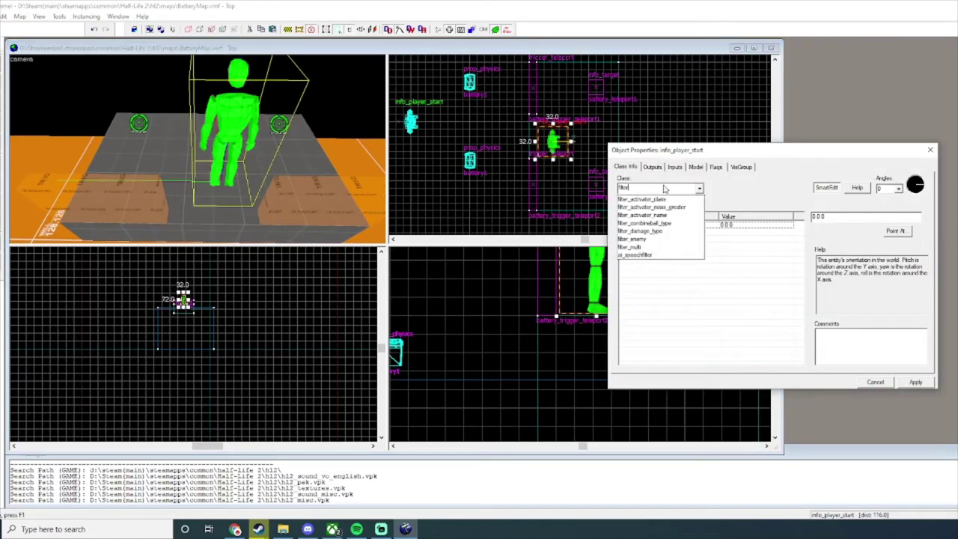
{"action": "type", "text": "_activator_name"}
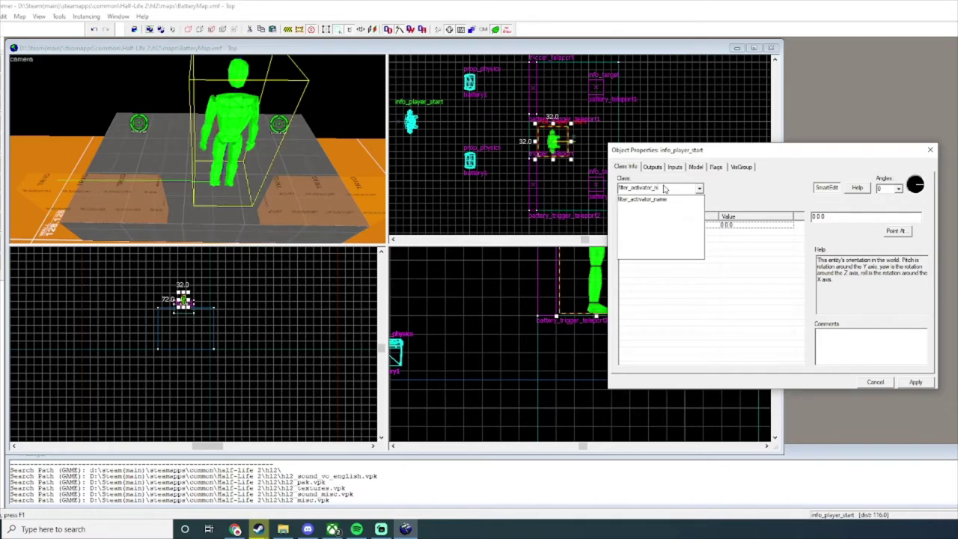
{"action": "key", "text": "Return"}
Name the filter_activator_name entity filter_battery.
{"action": "left_click", "coordinate": [830, 216]}
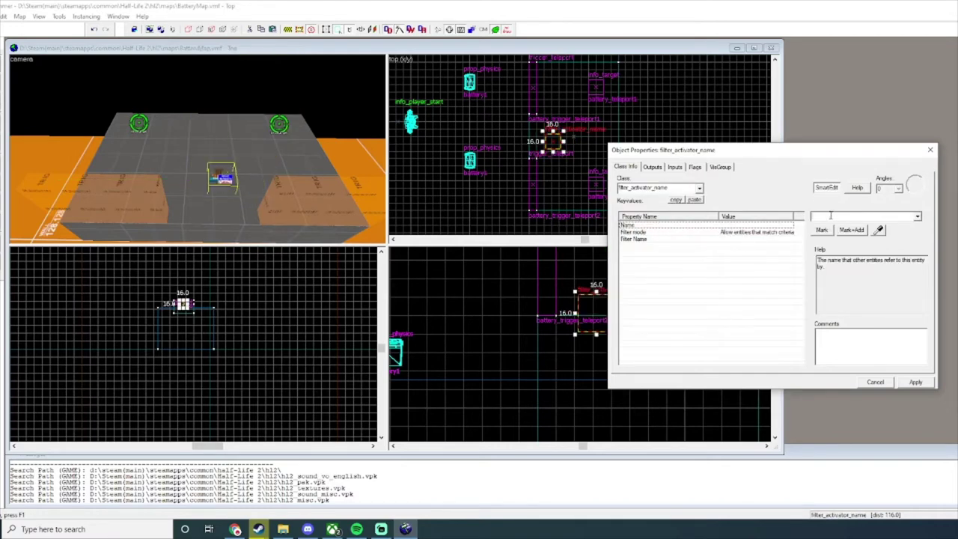
{"action": "type", "text": "fi"}
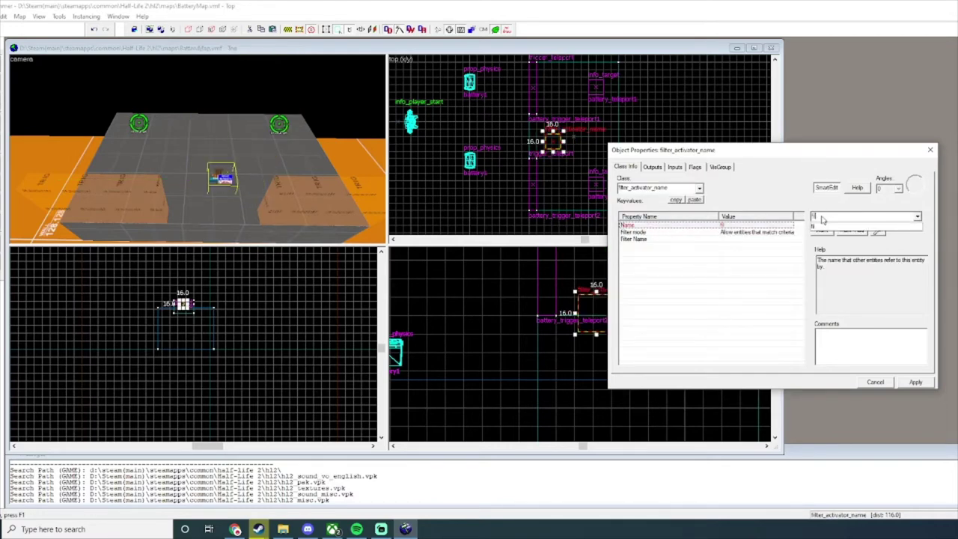
{"action": "type", "text": "lter_battery"}
{"action": "key", "text": "Return"}
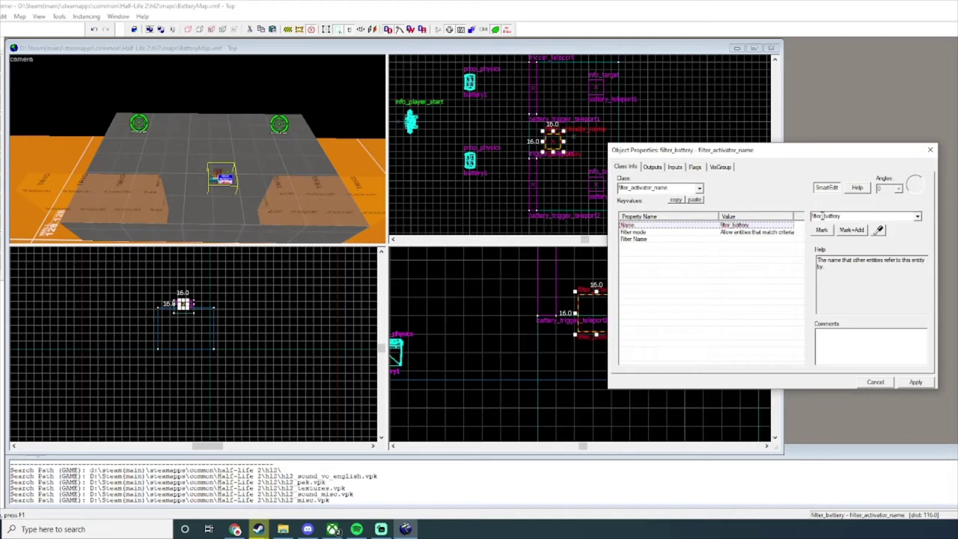
Set the Filter Name of filter_battery to battery* as a wildcard match.
{"action": "left_click", "coordinate": [760, 238]}
{"action": "left_click", "coordinate": [842, 215]}
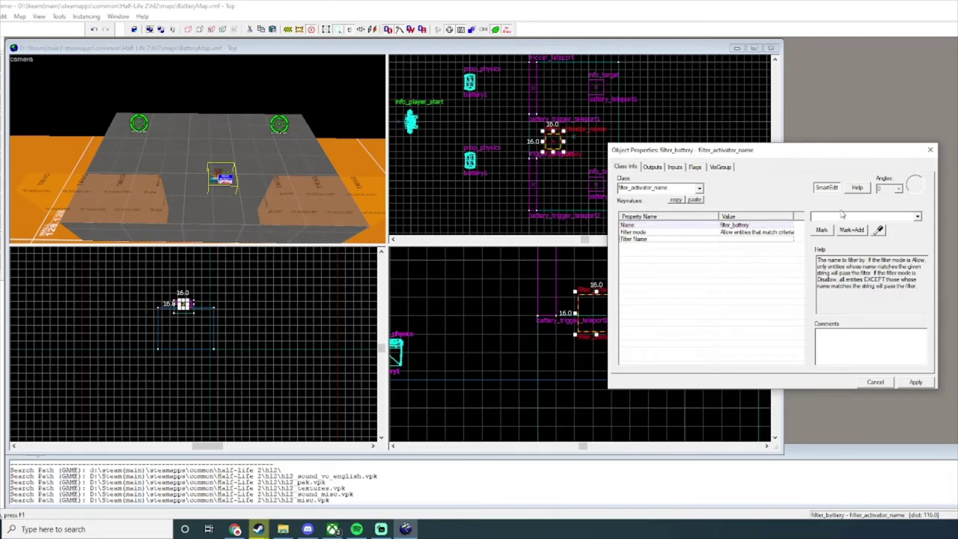
{"action": "type", "text": "battery*"}
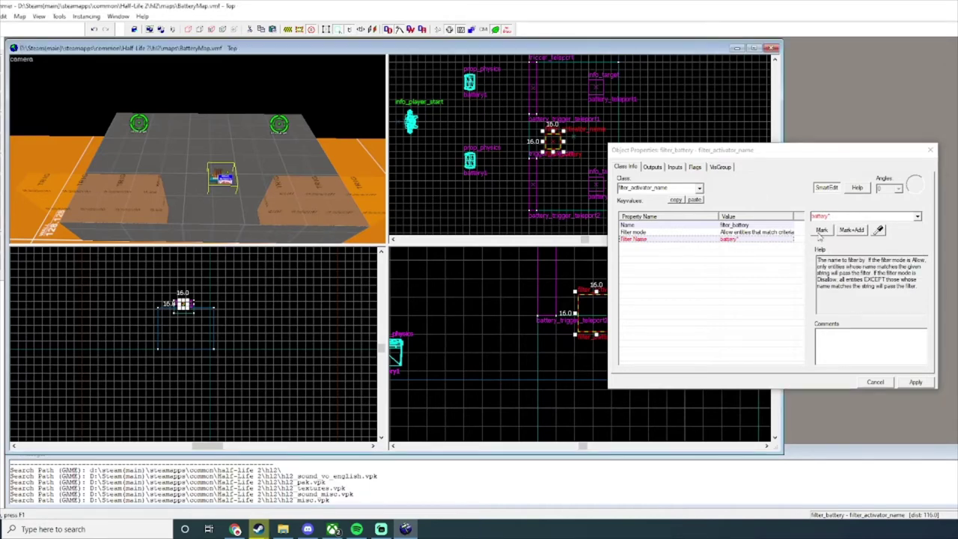
Remove the asterisk from the Filter Name of filter_battery, then restore the value to battery*.
{"action": "left_click", "coordinate": [550, 158]}
{"action": "left_click", "coordinate": [824, 216]}
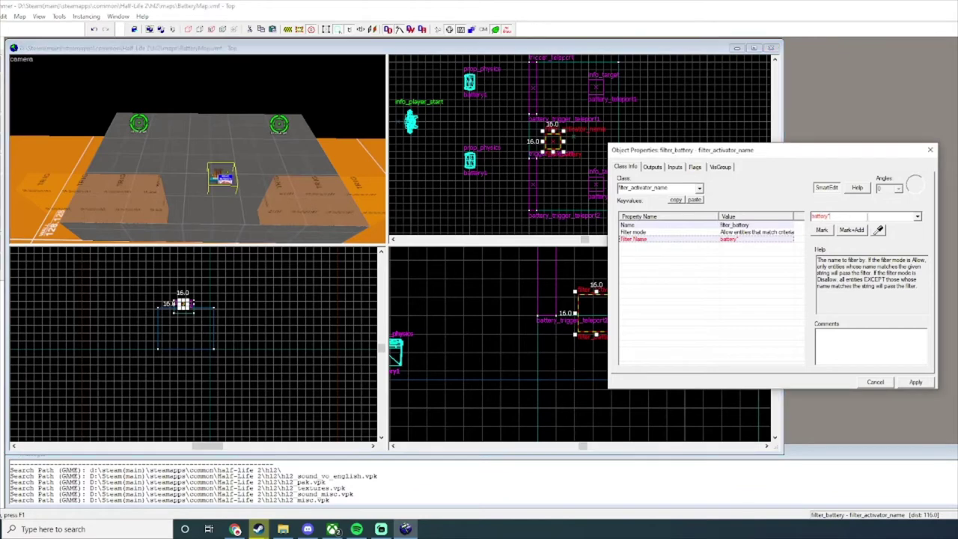
{"action": "key", "text": "BackSpace"}
{"action": "left_click", "coordinate": [249, 129]}
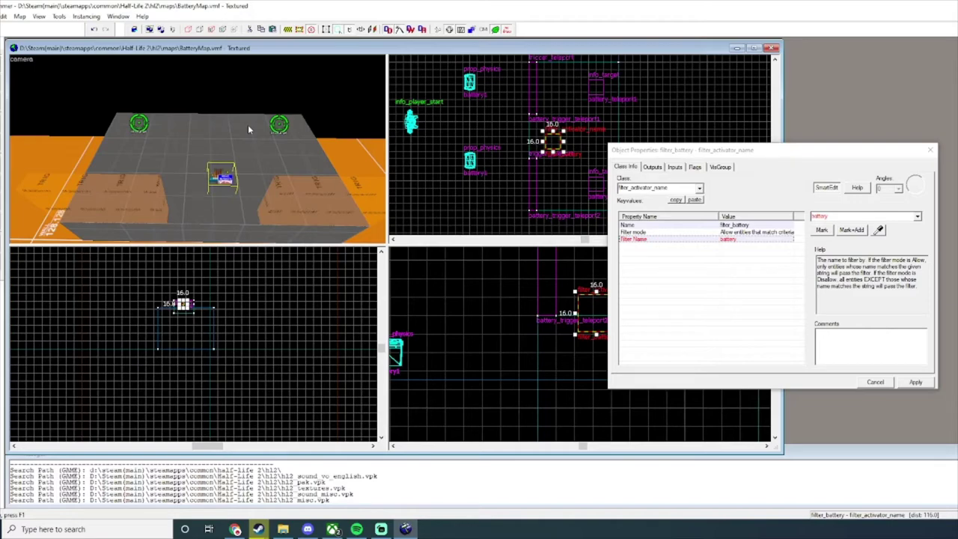
{"action": "key", "text": "z"}
{"action": "key", "text": "s"}
{"action": "key", "text": "z"}
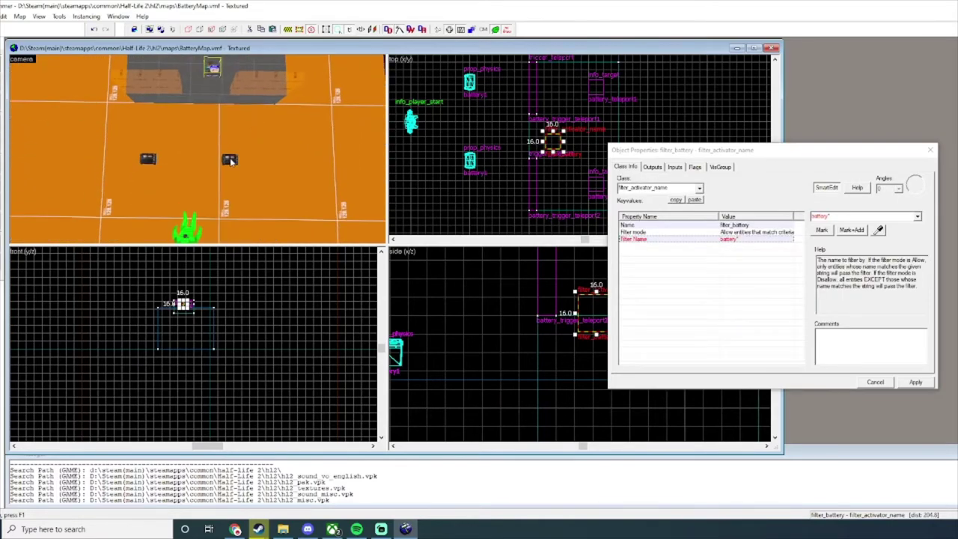
Review how the battery prop's name, filter_battery's Filter Name, the first teleport trigger and its info_target relate to each other.
{"action": "left_click", "coordinate": [232, 161]}
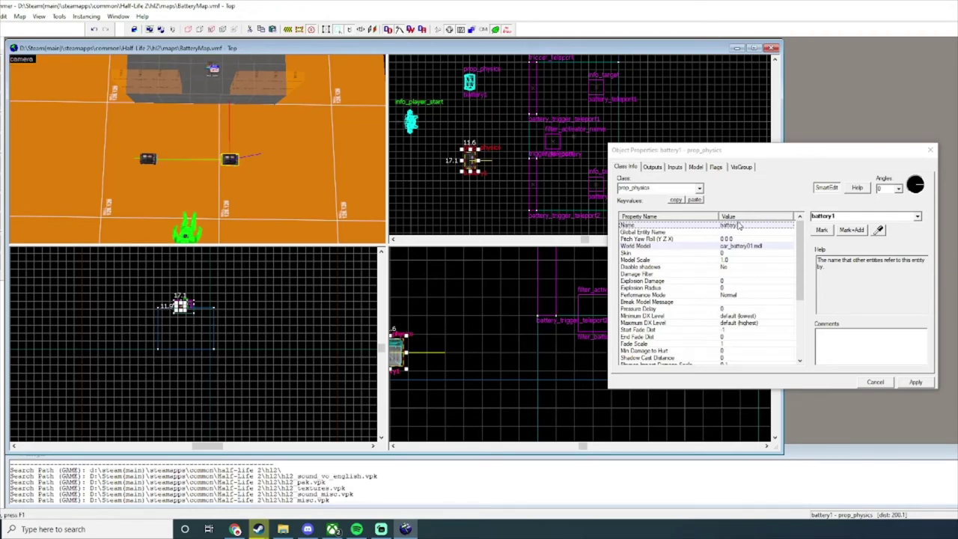
{"action": "left_click", "coordinate": [232, 162]}
{"action": "key", "text": "Up"}
{"action": "scroll", "coordinate": [230, 163], "scroll_direction": "up", "scroll_amount": 3}
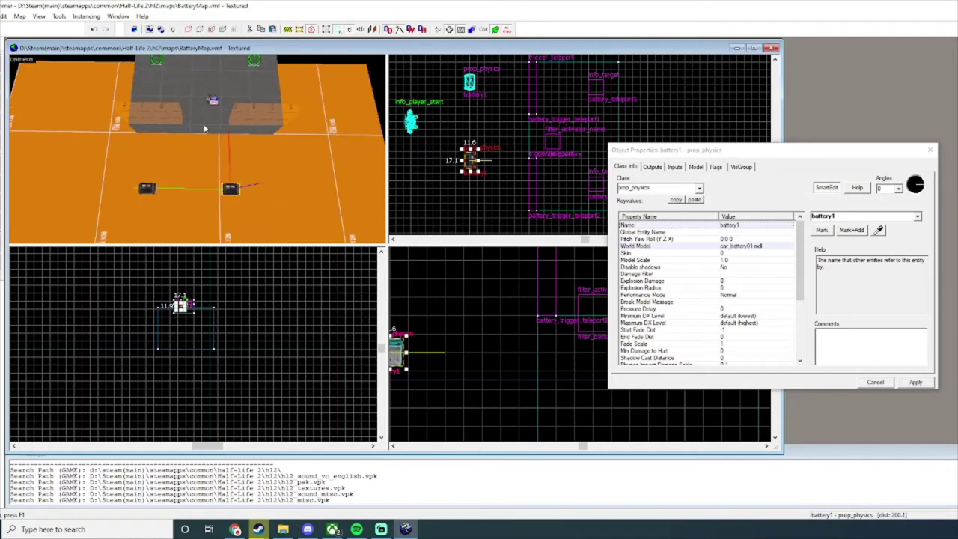
{"action": "left_click", "coordinate": [213, 103]}
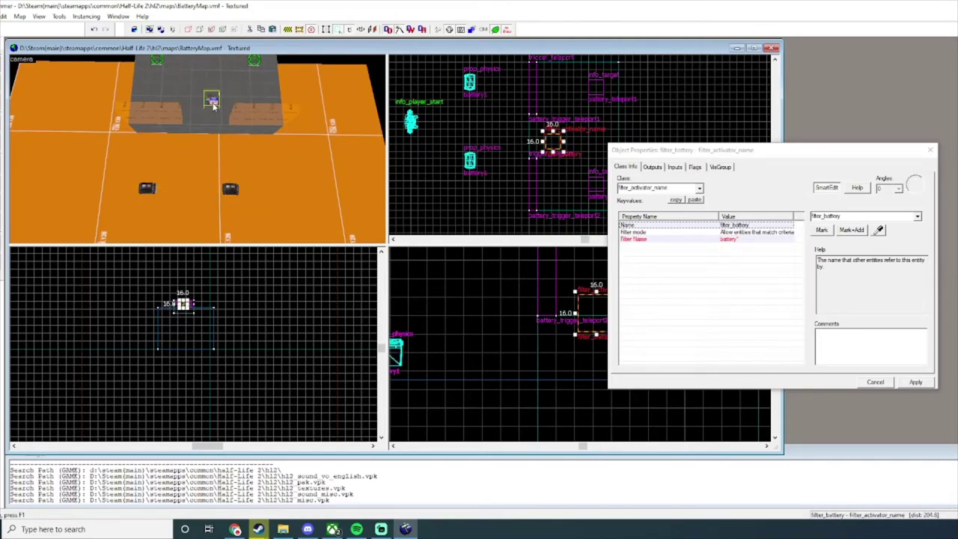
{"action": "key", "text": "z"}
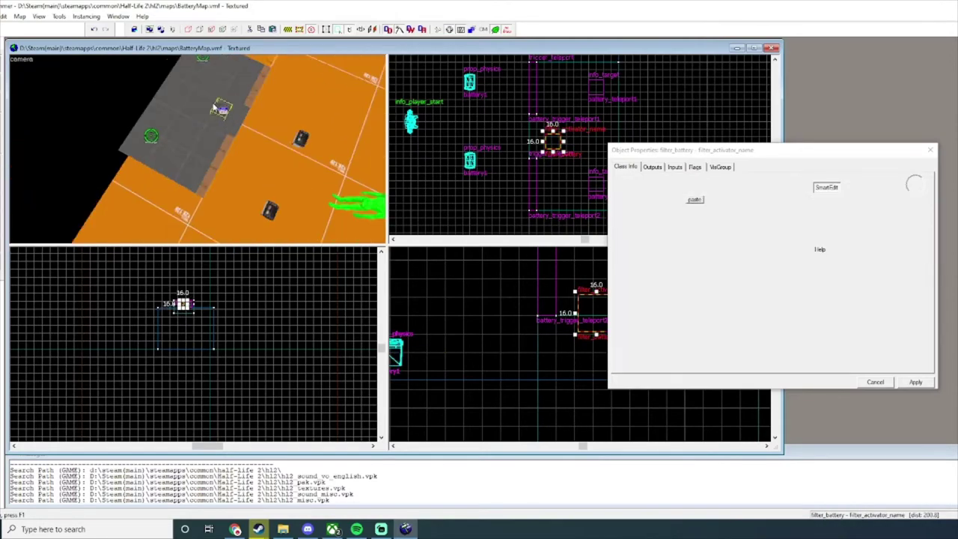
{"action": "key", "text": "z"}
{"action": "left_click", "coordinate": [241, 191]}
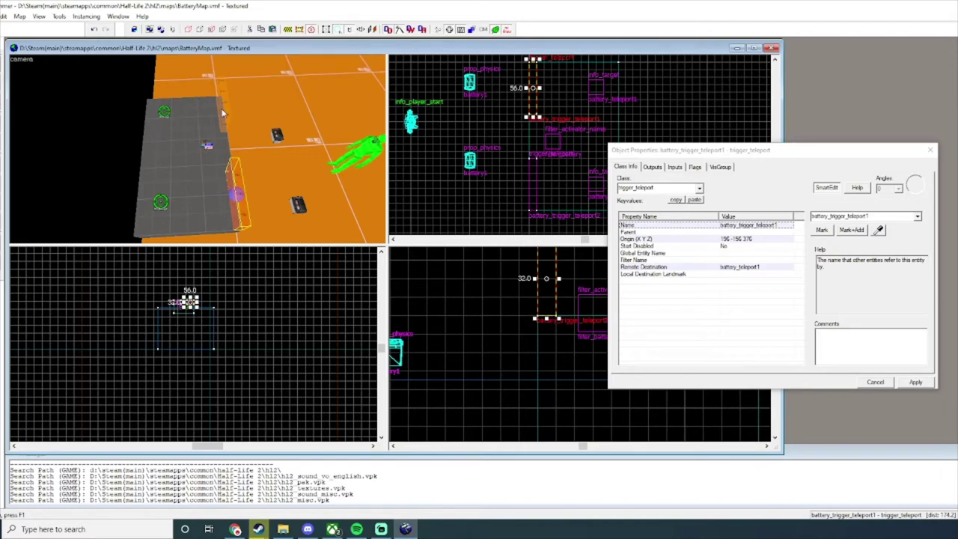
{"action": "left_click", "coordinate": [159, 205]}
{"action": "left_click", "coordinate": [234, 184]}
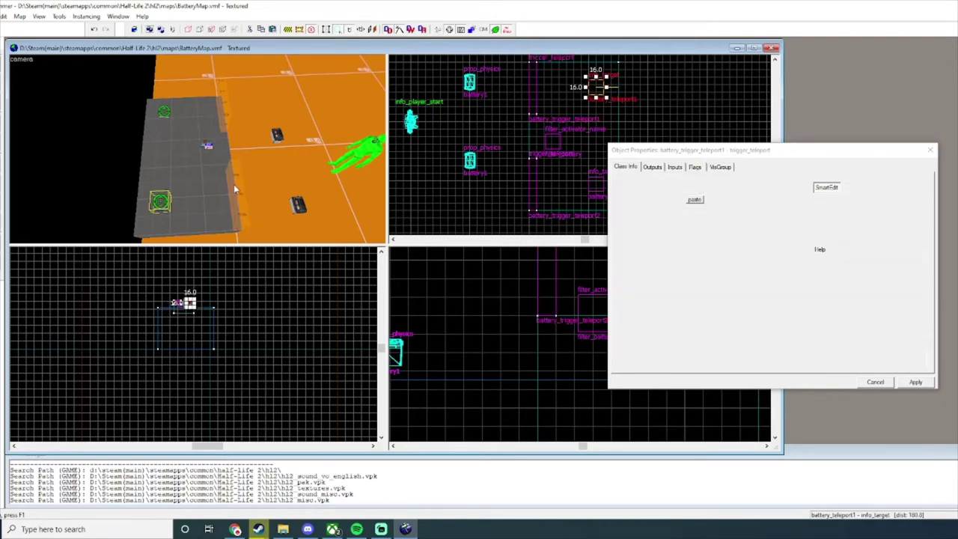
{"action": "left_click", "coordinate": [210, 147]}
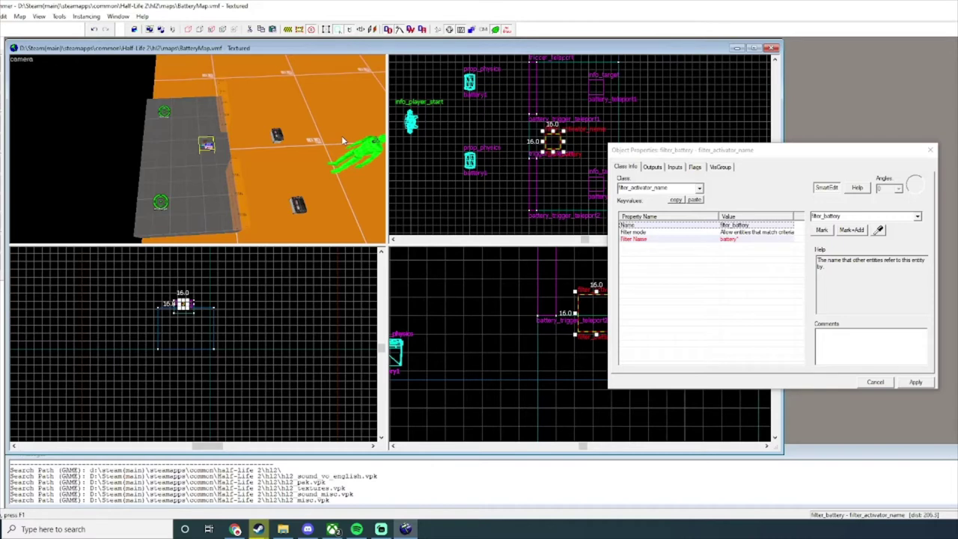
{"action": "left_click", "coordinate": [737, 240]}
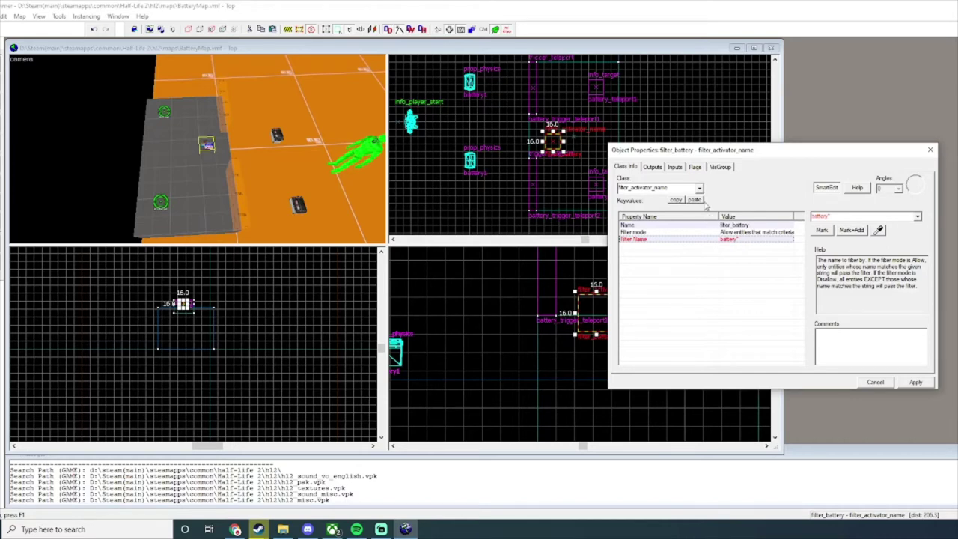
Compare the Name of both battery props with the battery* Filter Name of the filter_activator_name entity.
{"action": "left_click", "coordinate": [298, 205]}
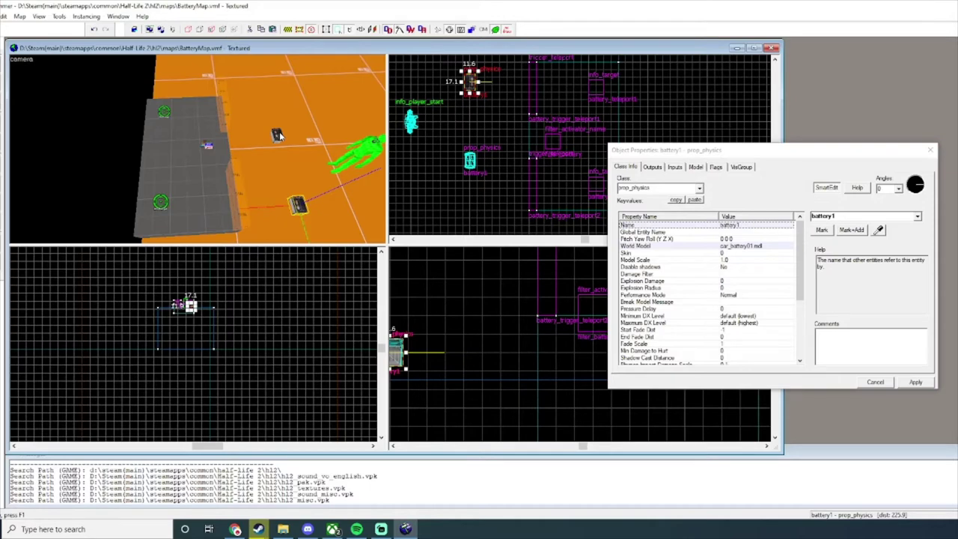
{"action": "left_click", "coordinate": [208, 149]}
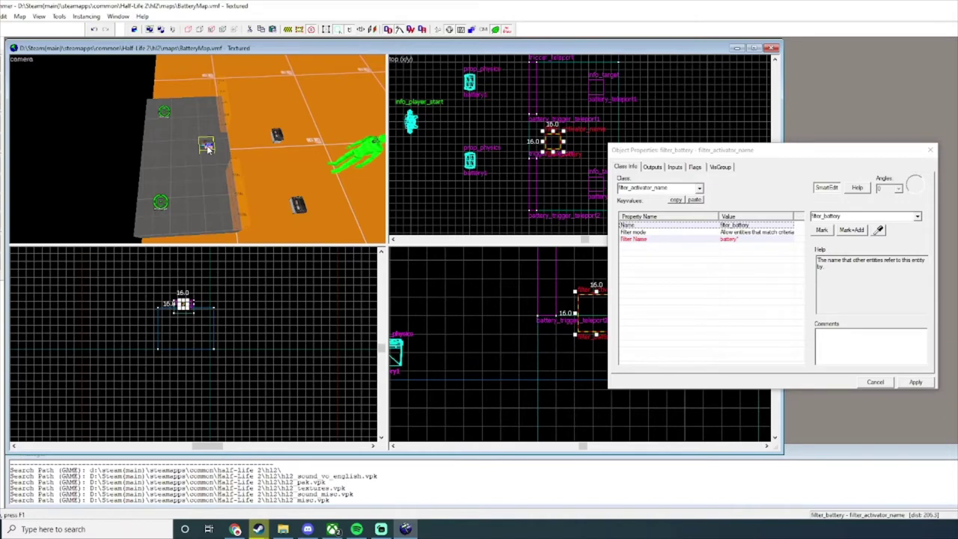
{"action": "left_click", "coordinate": [760, 240]}
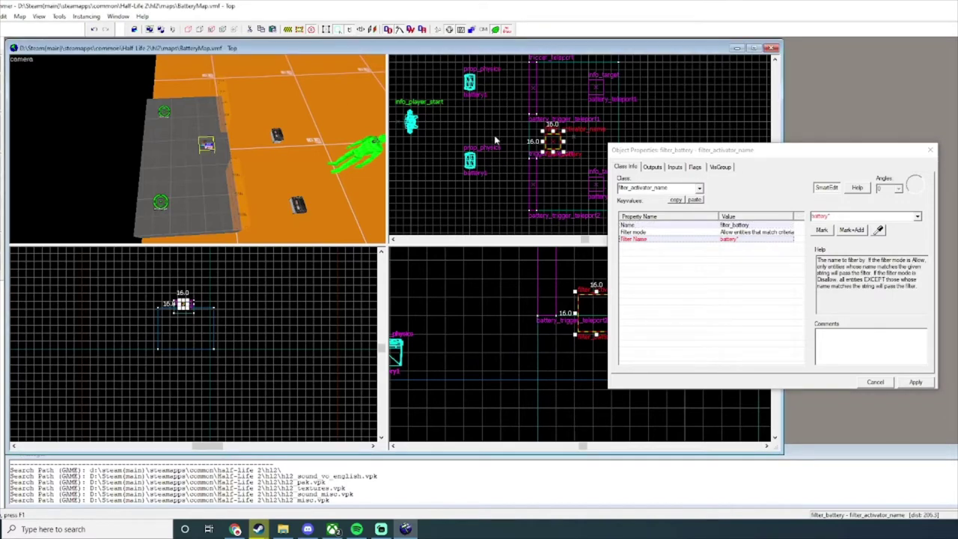
{"action": "left_click", "coordinate": [280, 136]}
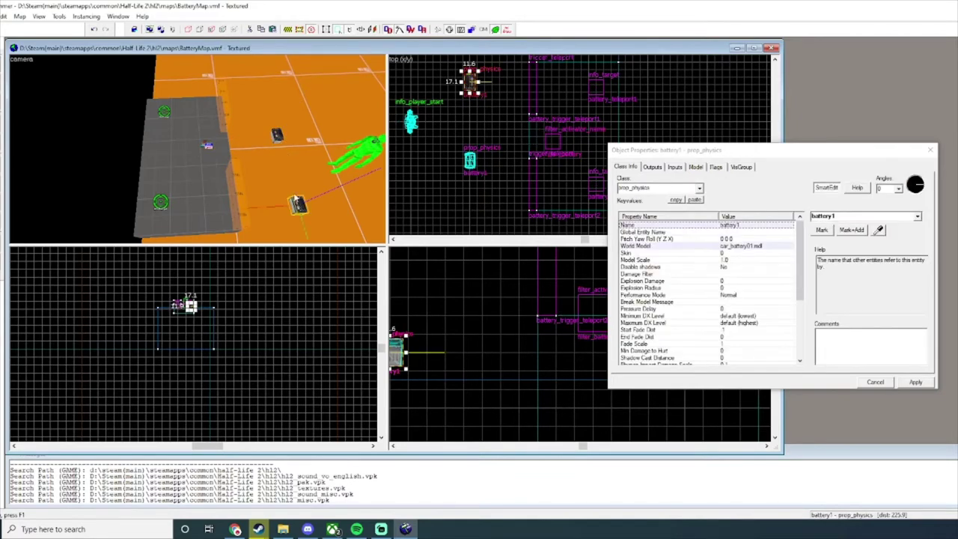
{"action": "left_click", "coordinate": [277, 136]}
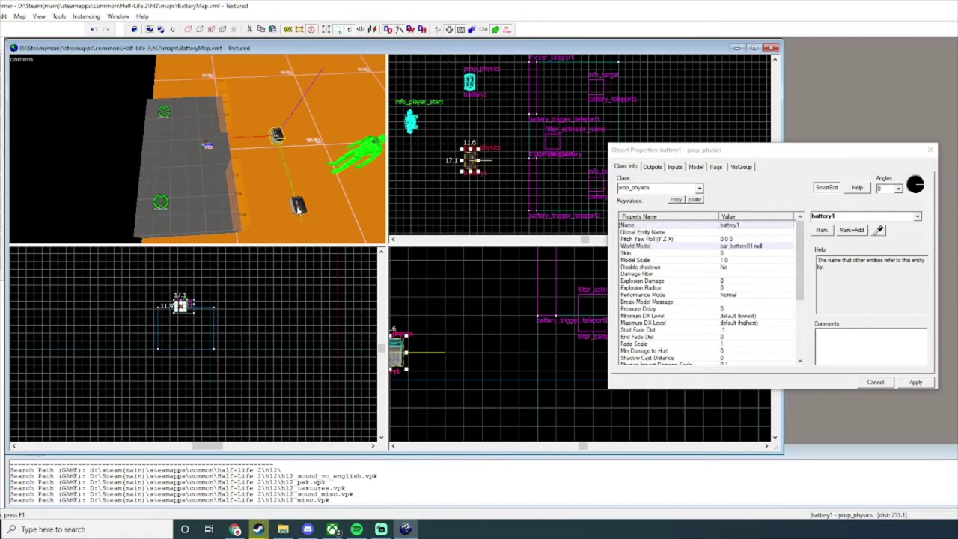
{"action": "left_click", "coordinate": [832, 216]}
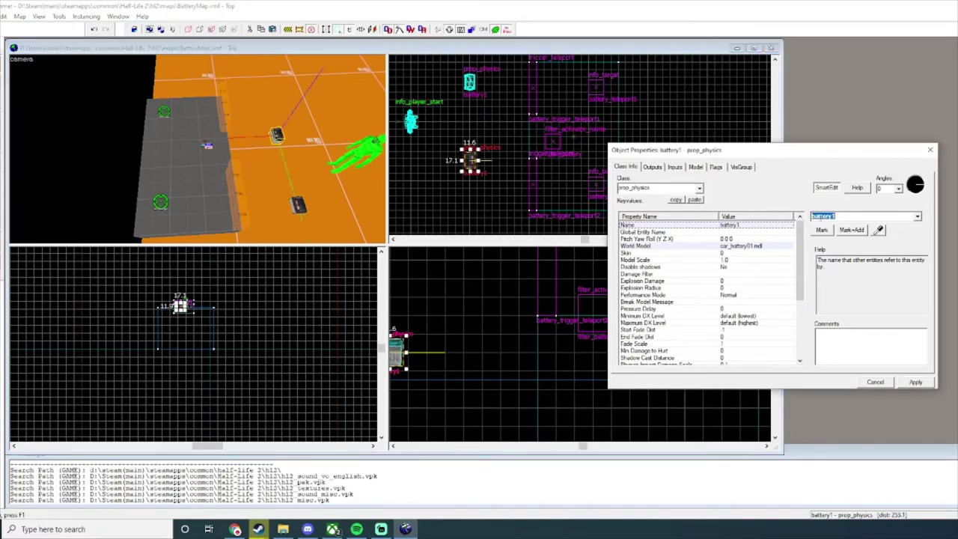
{"action": "left_click", "coordinate": [833, 216]}
{"action": "left_click", "coordinate": [202, 151]}
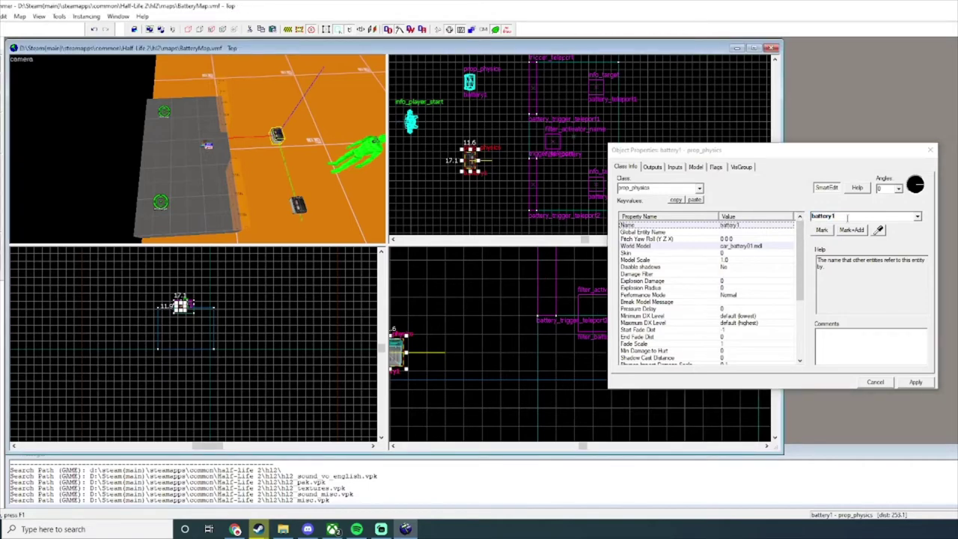
{"action": "left_click", "coordinate": [833, 217]}
{"action": "left_click_drag", "start_coordinate": [833, 216], "coordinate": [811, 216]}
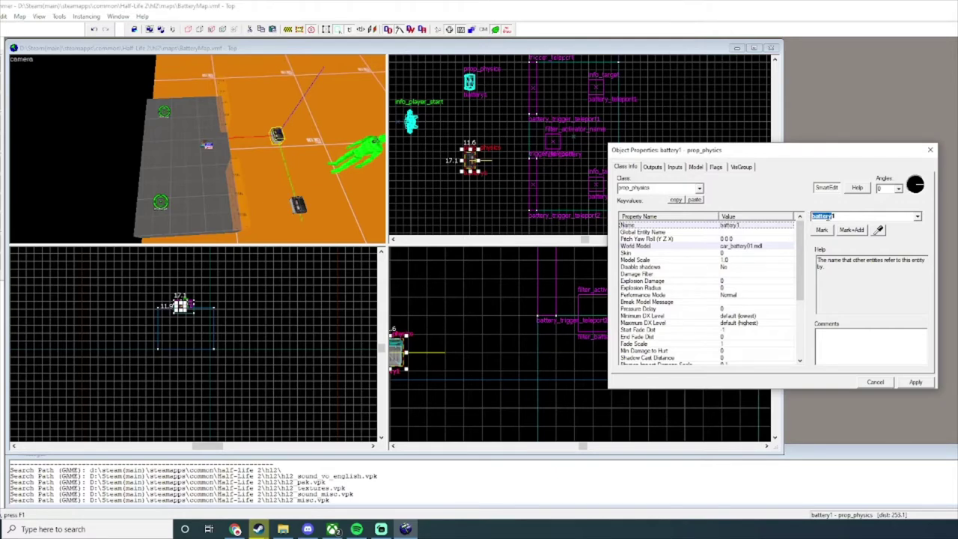
{"action": "left_click", "coordinate": [840, 216]}
{"action": "left_click", "coordinate": [207, 149]}
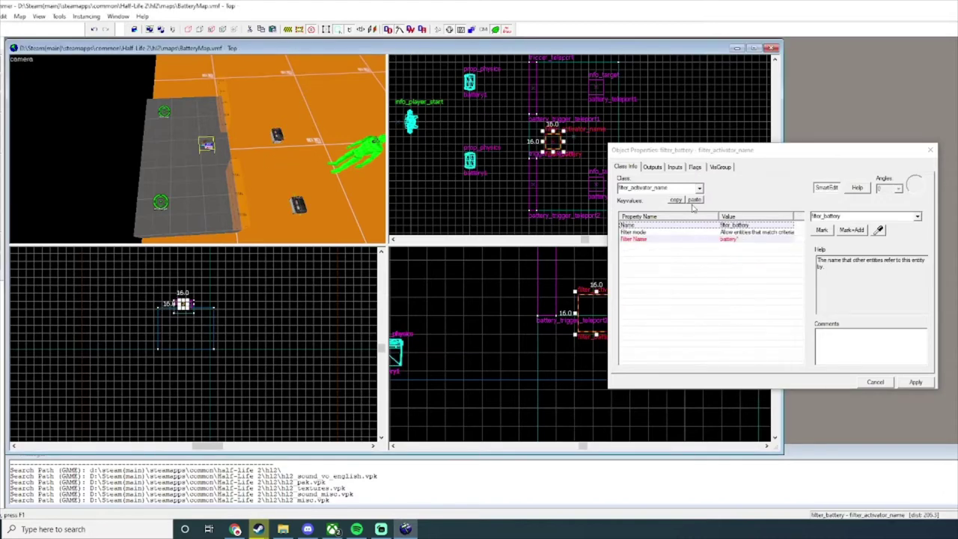
{"action": "left_click", "coordinate": [756, 241]}
Enable the Pushables and Physics Objects flags on battery_trigger_teleport2.
{"action": "left_click", "coordinate": [251, 171]}
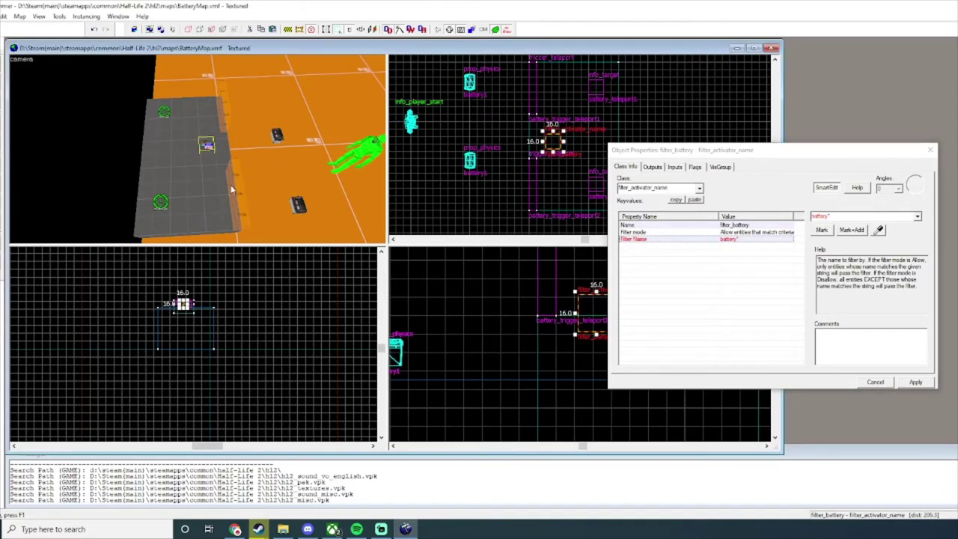
{"action": "left_click", "coordinate": [232, 189]}
{"action": "left_click", "coordinate": [224, 102]}
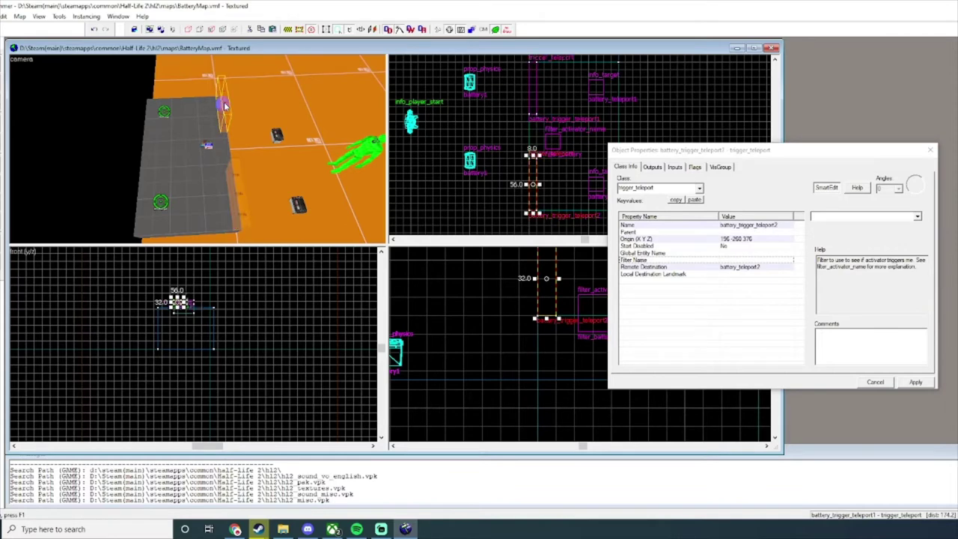
{"action": "left_click", "coordinate": [696, 168]}
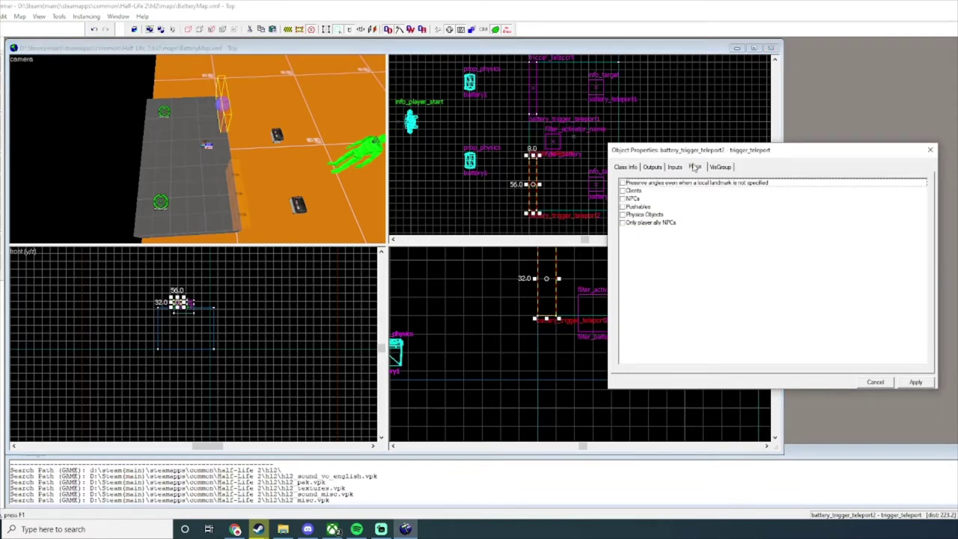
{"action": "left_click", "coordinate": [624, 215]}
{"action": "left_click", "coordinate": [622, 206]}
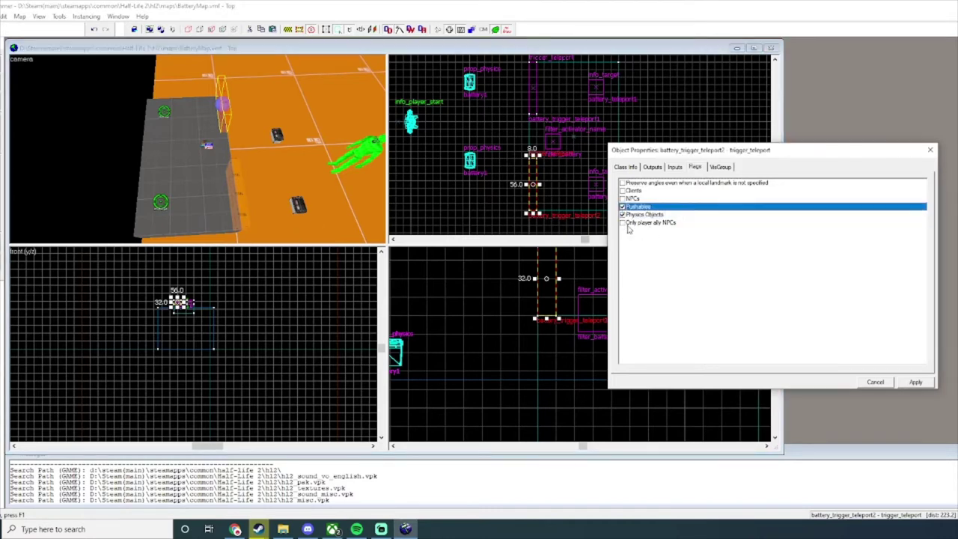
{"action": "left_click", "coordinate": [643, 216]}
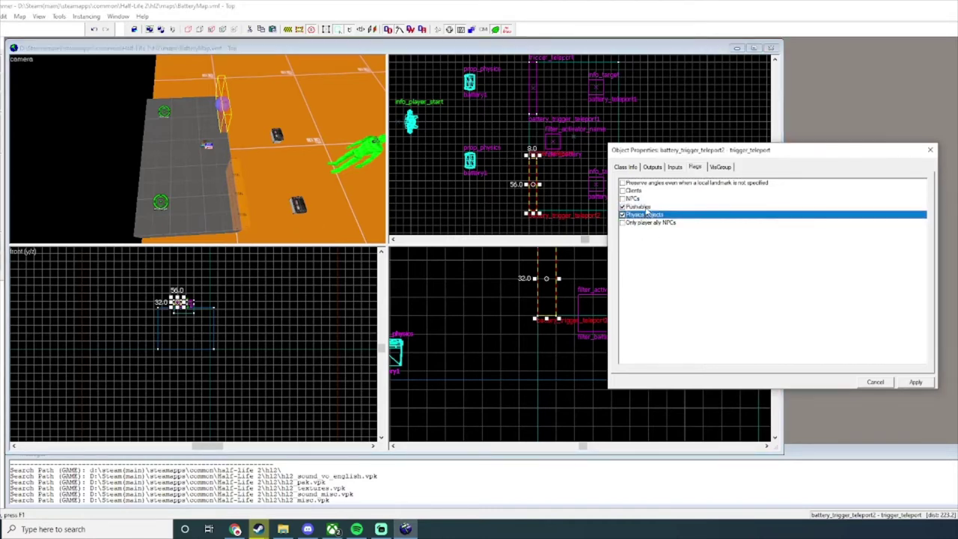
{"action": "left_click", "coordinate": [646, 208]}
{"action": "left_click", "coordinate": [279, 216]}
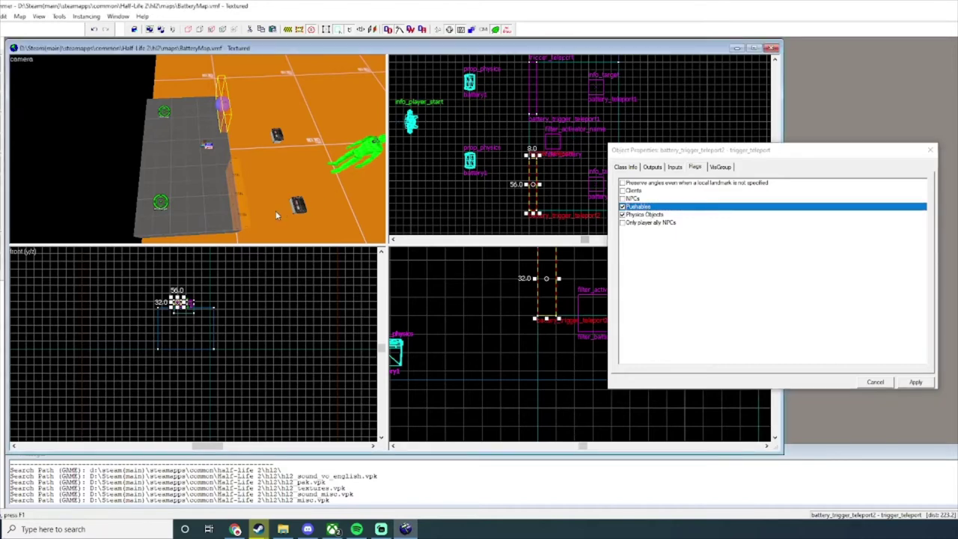
{"action": "left_click", "coordinate": [301, 205]}
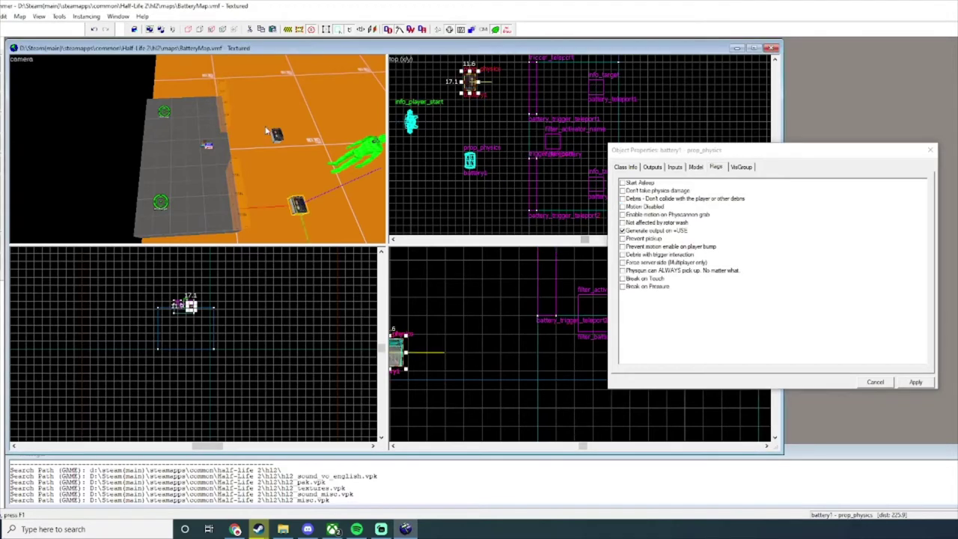
Enable the Pushables and Physics Objects flags on battery_trigger_teleport1 and apply the change.
{"action": "left_click", "coordinate": [533, 89]}
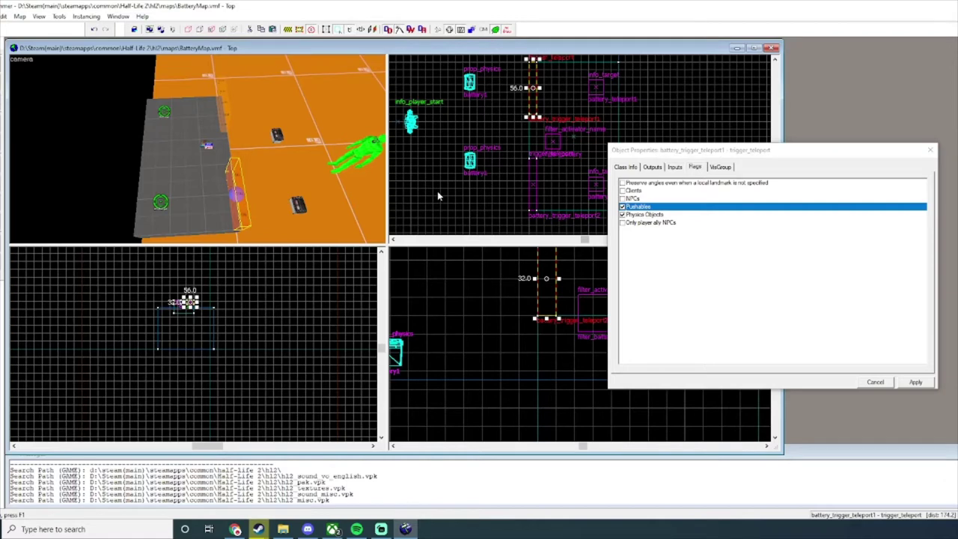
{"action": "key", "text": "z"}
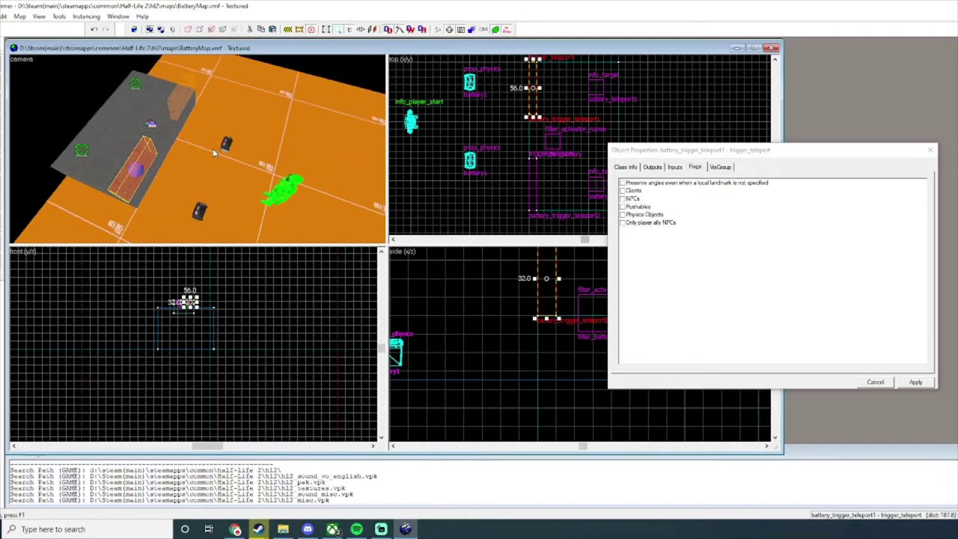
{"action": "key", "text": "a"}
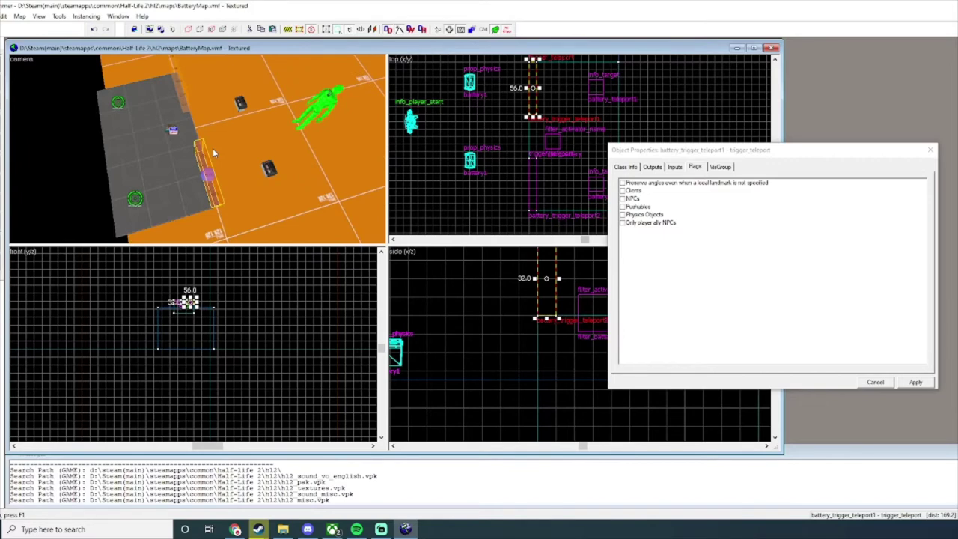
{"action": "left_click", "coordinate": [623, 206]}
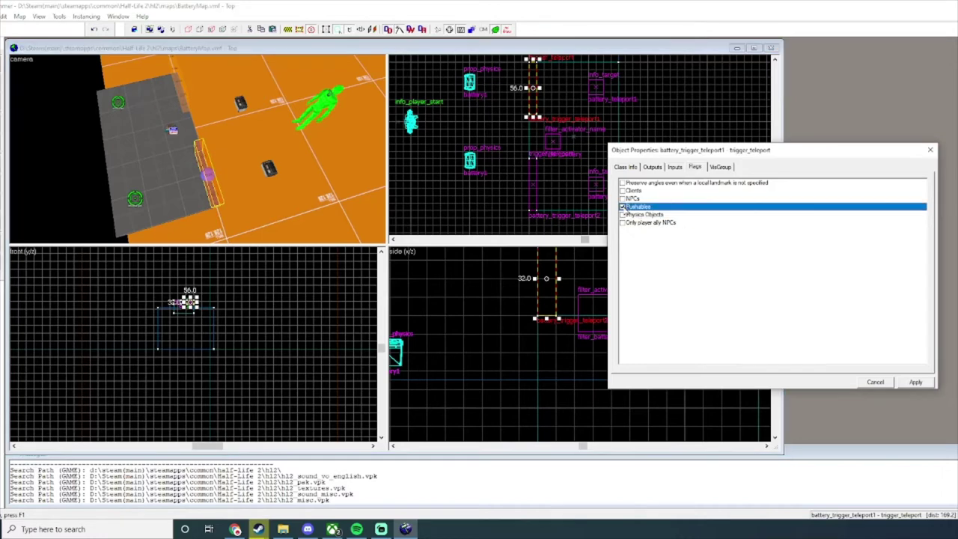
{"action": "left_click", "coordinate": [623, 215]}
{"action": "left_click", "coordinate": [915, 381]}
Check the key values of both battery teleport triggers and the flags of battery_trigger_teleport1.
{"action": "left_click", "coordinate": [173, 89]}
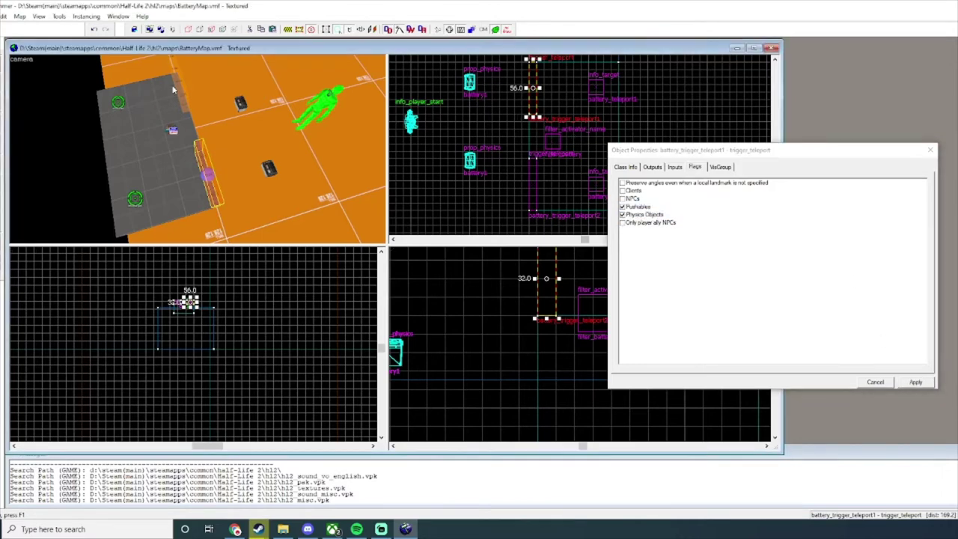
{"action": "left_click", "coordinate": [173, 89]}
{"action": "left_click", "coordinate": [625, 166]}
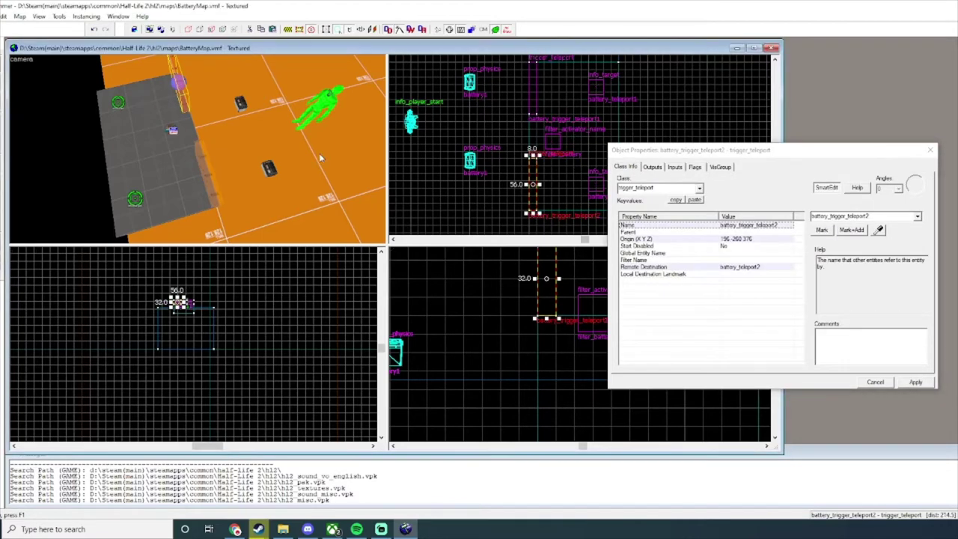
{"action": "left_click", "coordinate": [209, 169]}
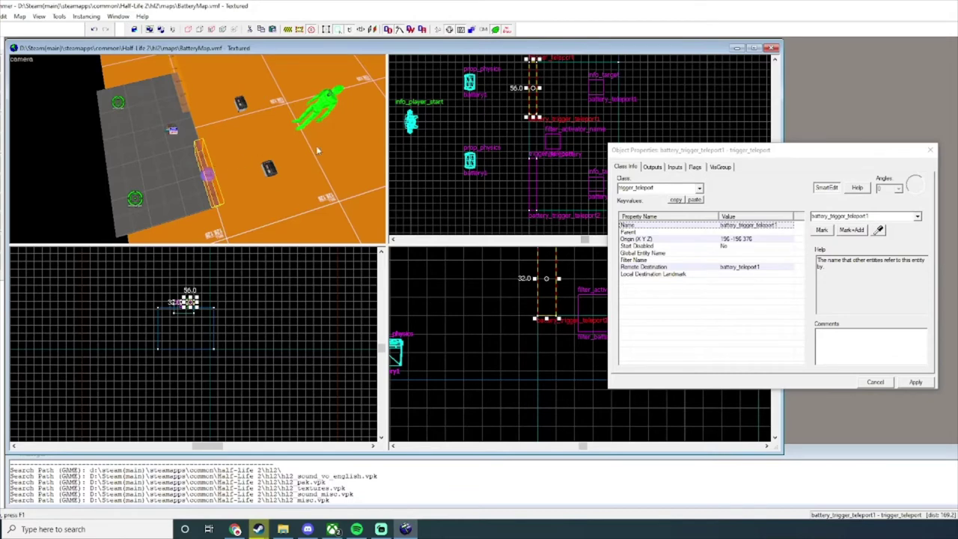
{"action": "left_click", "coordinate": [695, 166]}
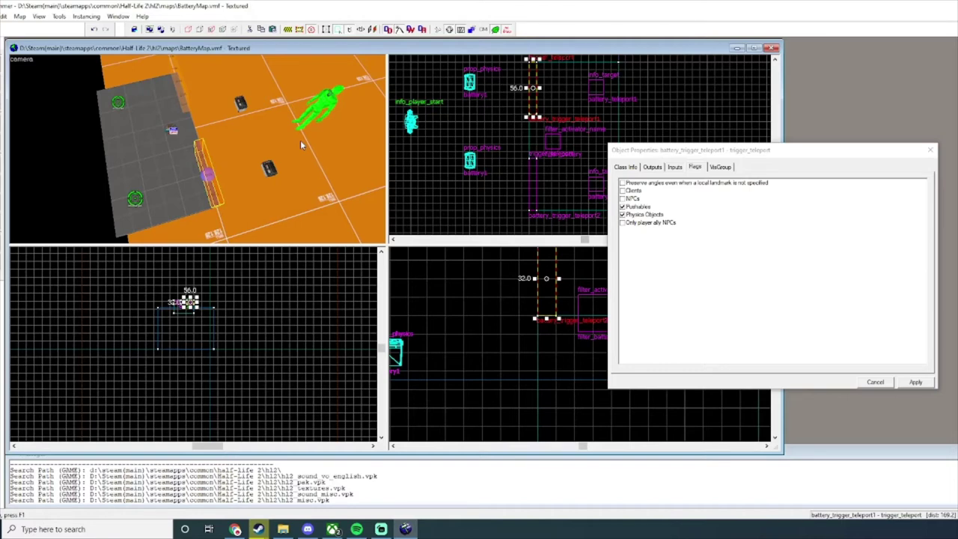
Set the Filter Name of battery_trigger_teleport1 to filter_battery, matching the name of the filter_activator_name entity.
{"action": "left_click", "coordinate": [172, 131]}
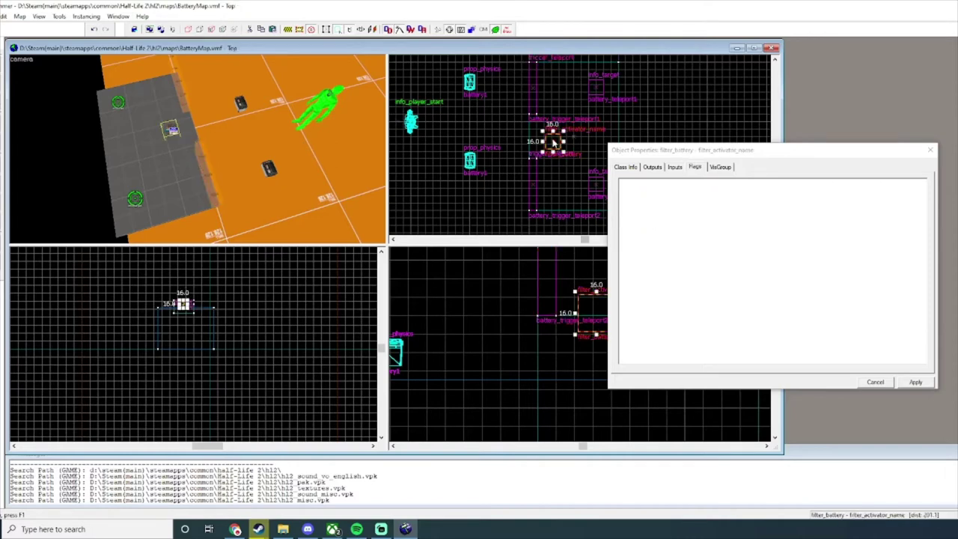
{"action": "left_click", "coordinate": [201, 162]}
{"action": "left_click", "coordinate": [626, 167]}
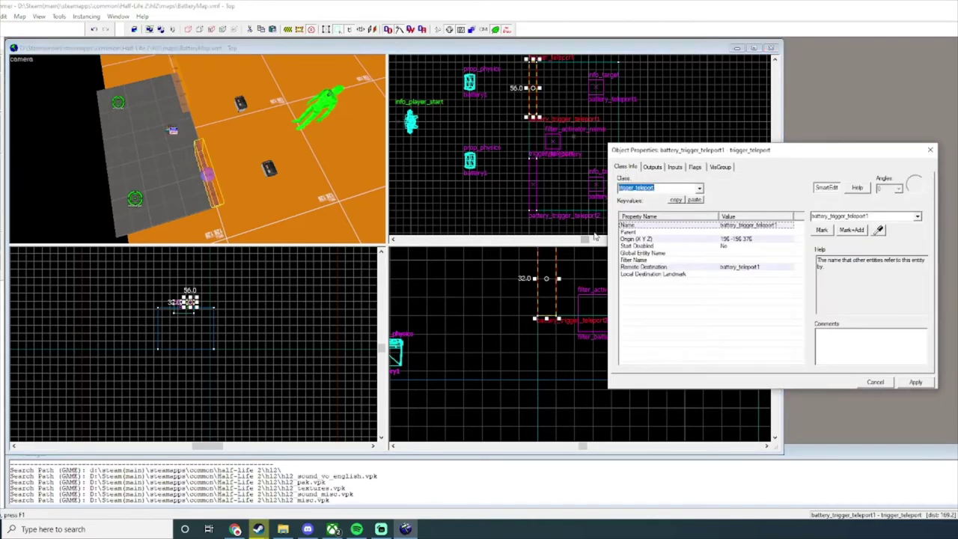
{"action": "left_click", "coordinate": [715, 268]}
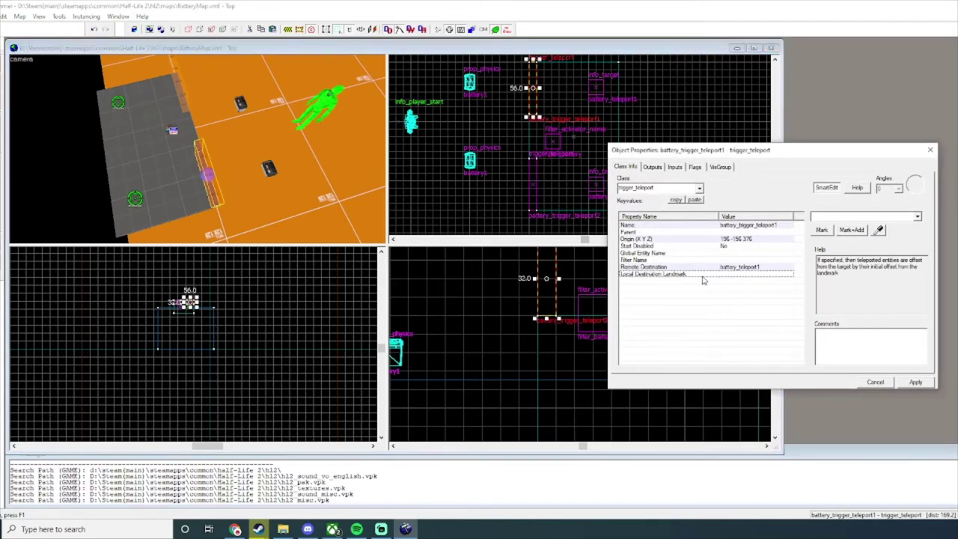
{"action": "left_click", "coordinate": [693, 260]}
{"action": "left_click", "coordinate": [171, 130]}
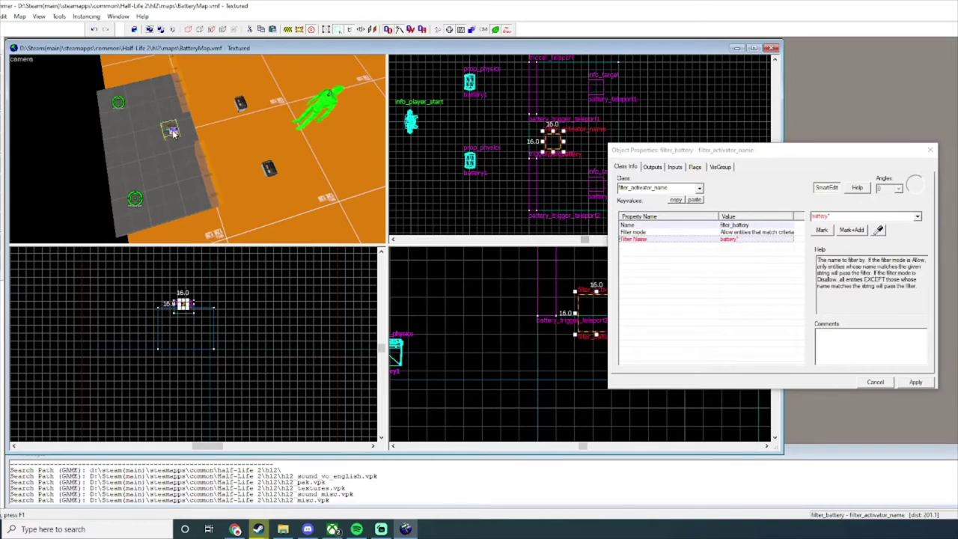
{"action": "left_click", "coordinate": [212, 157]}
{"action": "left_click", "coordinate": [208, 177]}
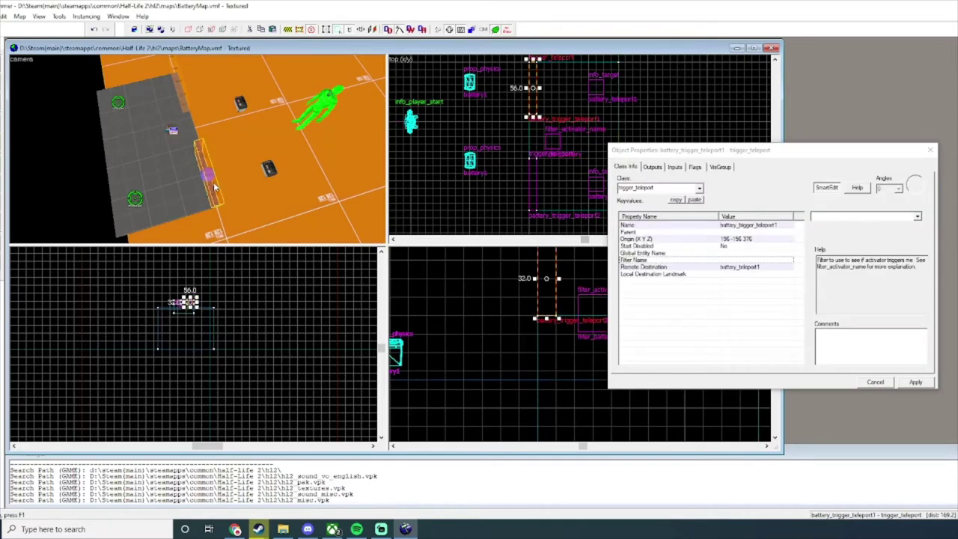
{"action": "left_click", "coordinate": [835, 216]}
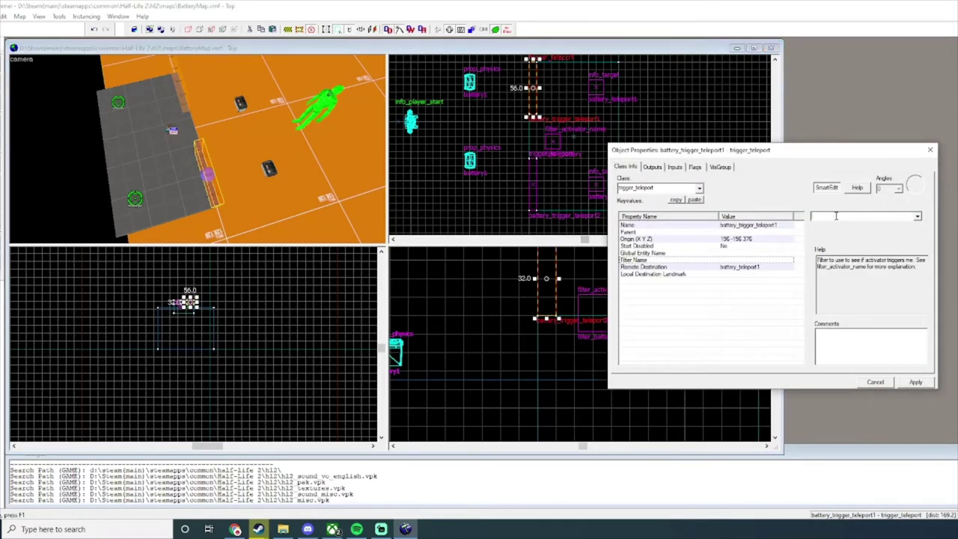
{"action": "type", "text": "fifilter_battery"}
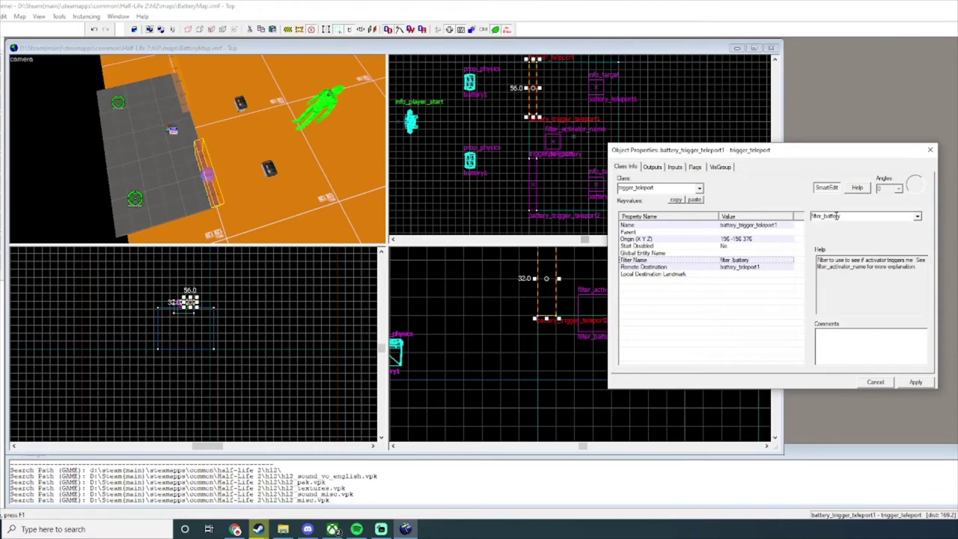
Set the Filter Name of battery_trigger_teleport2 to filter_battery and apply the change.
{"action": "left_click", "coordinate": [187, 110]}
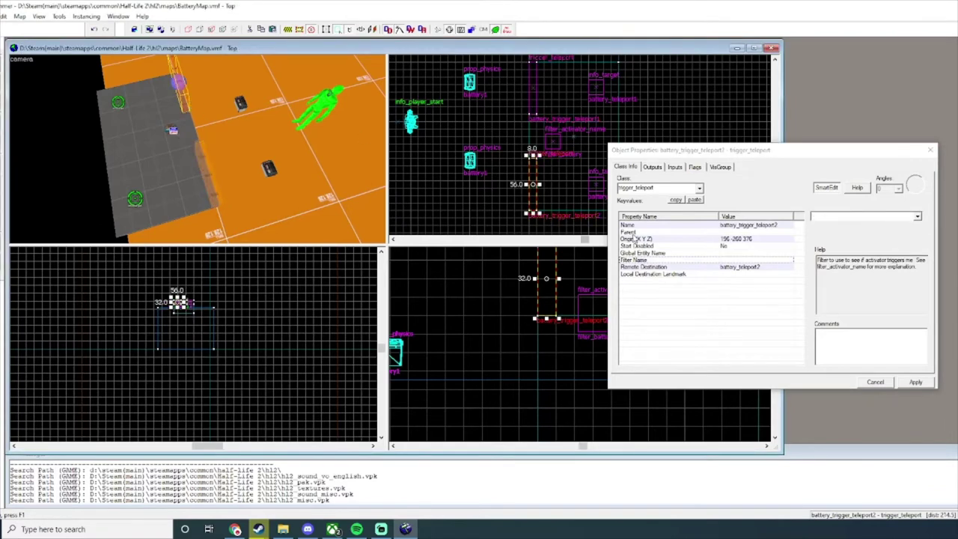
{"action": "left_click", "coordinate": [824, 218]}
{"action": "type", "text": "filter_battery"}
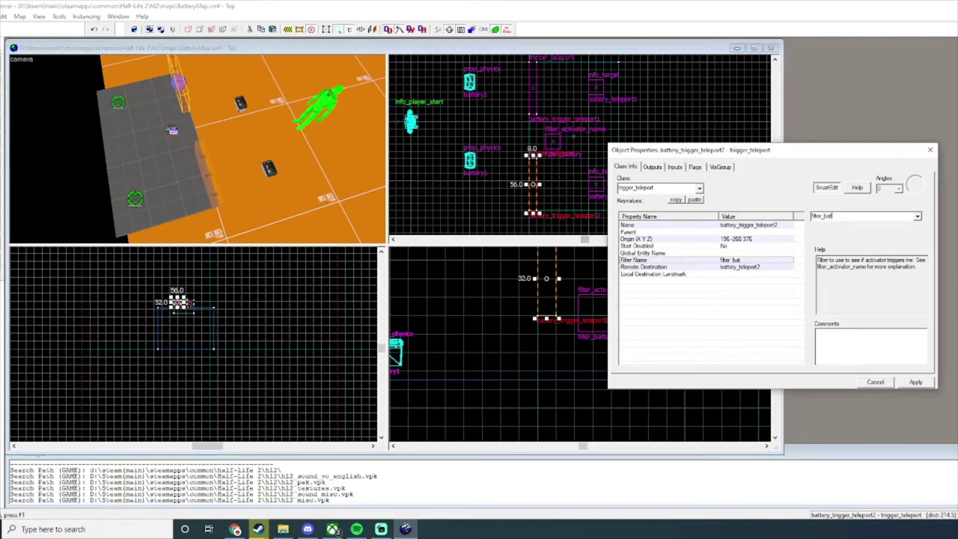
{"action": "left_click", "coordinate": [849, 217]}
{"action": "key", "text": "BackSpace"}
{"action": "type", "text": "y"}
{"action": "left_click", "coordinate": [915, 382]}
{"action": "left_click", "coordinate": [584, 241]}
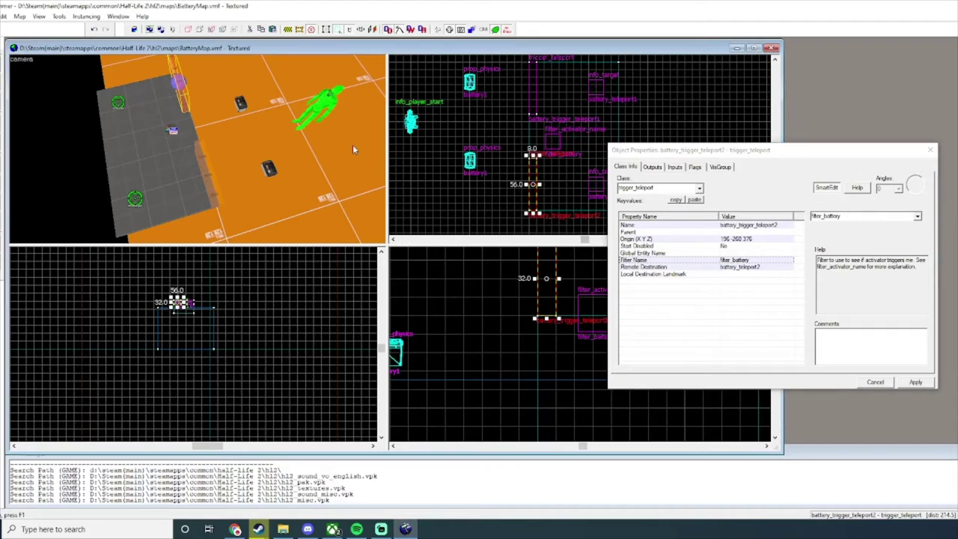
{"action": "left_click", "coordinate": [917, 218]}
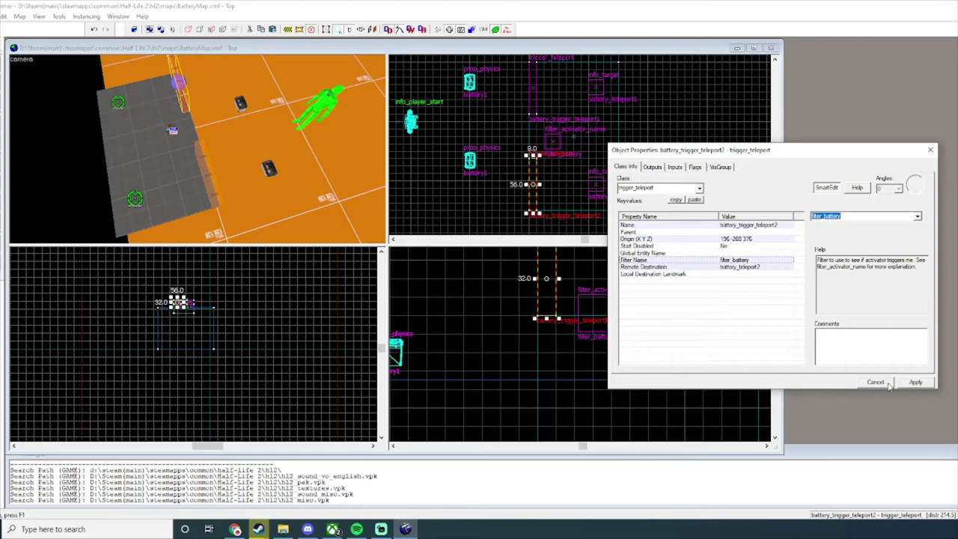
{"action": "left_click", "coordinate": [915, 382]}
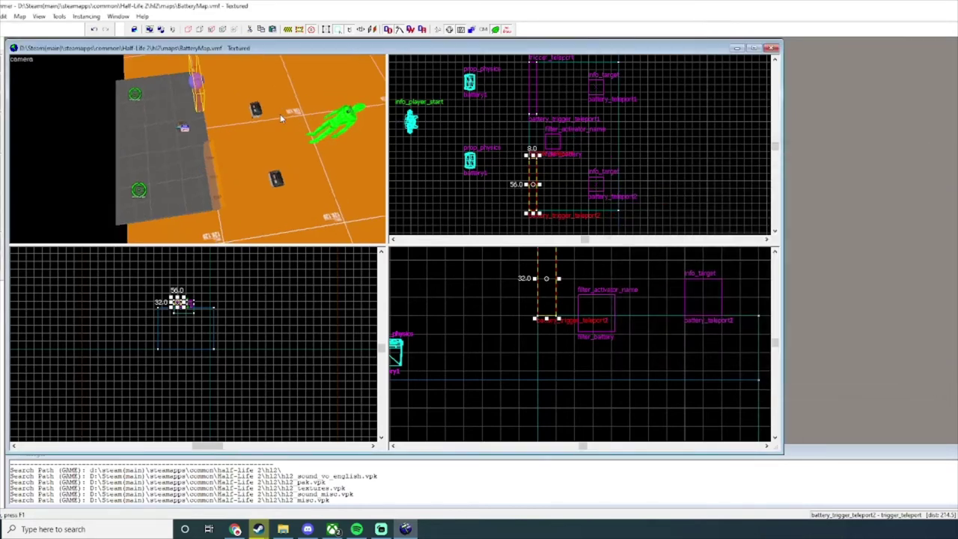
Place a new entity on the grey block behind the filter entity and change its class to math_counter.
{"action": "key", "text": "w"}
{"action": "key", "text": "z"}
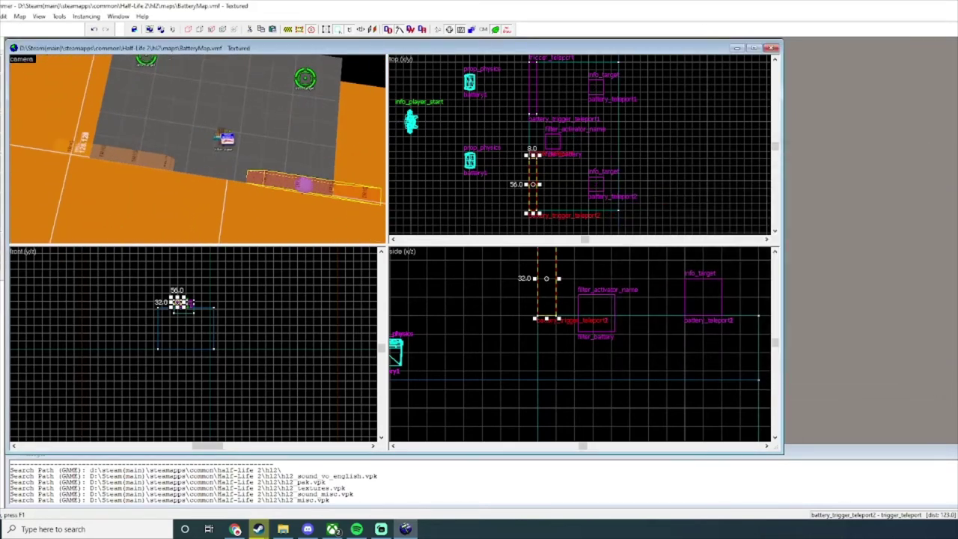
{"action": "left_click", "coordinate": [0, 113]}
{"action": "left_click", "coordinate": [225, 105]}
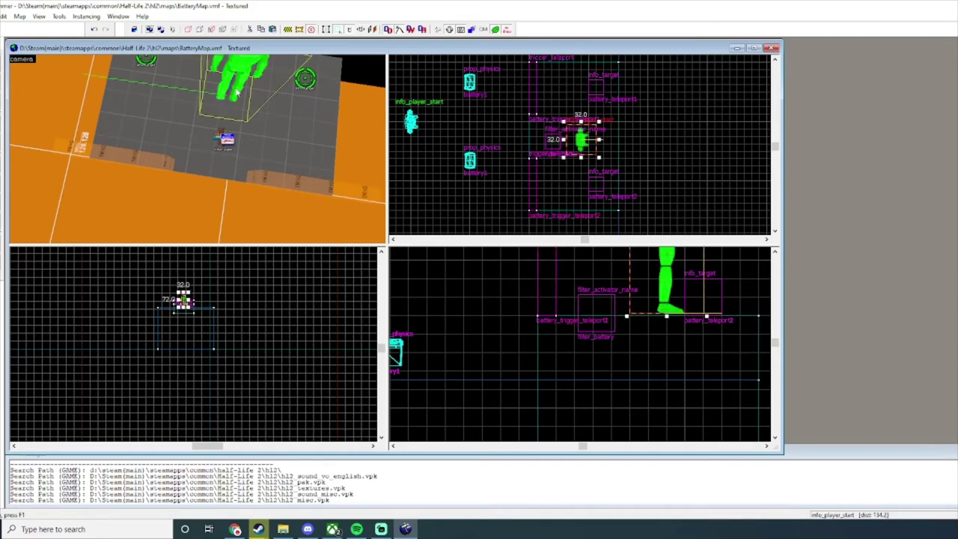
{"action": "key", "text": "alt+Return"}
{"action": "type", "text": "math_counter"}
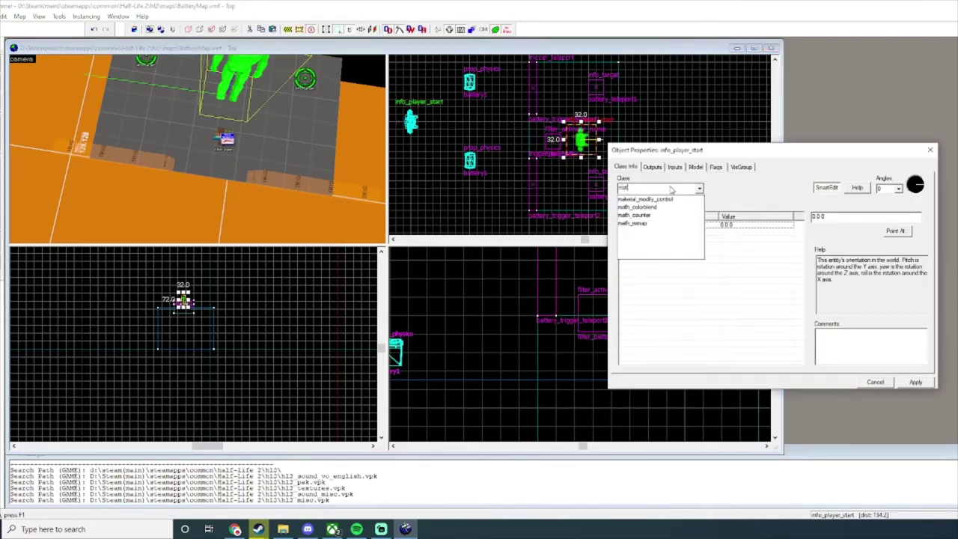
{"action": "key", "text": "Return"}
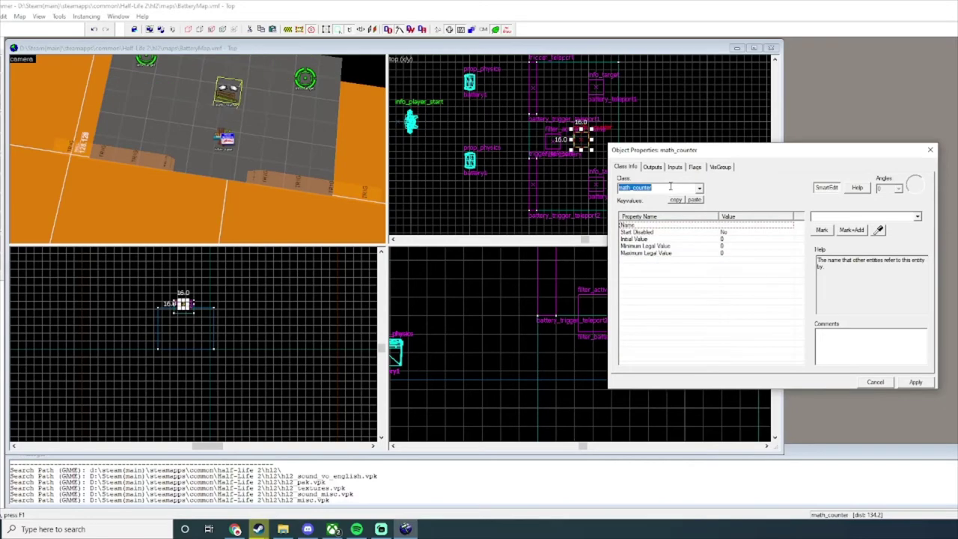
Examine the layout of the math_counter, both teleport triggers, the battery props and the info_target destinations.
{"action": "key", "text": "z"}
{"action": "key", "text": "w"}
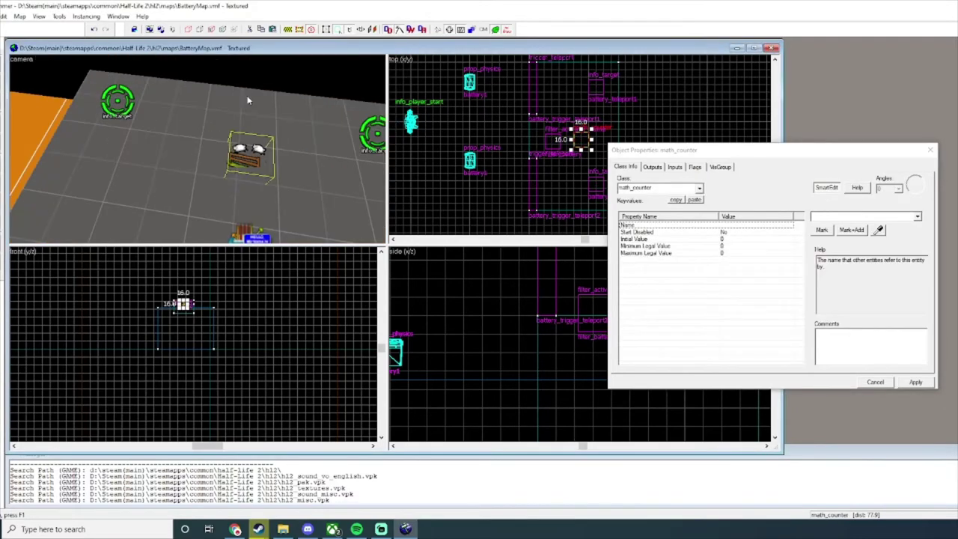
{"action": "key", "text": "s"}
{"action": "left_click_drag", "start_coordinate": [248, 100], "coordinate": [248, 100]}
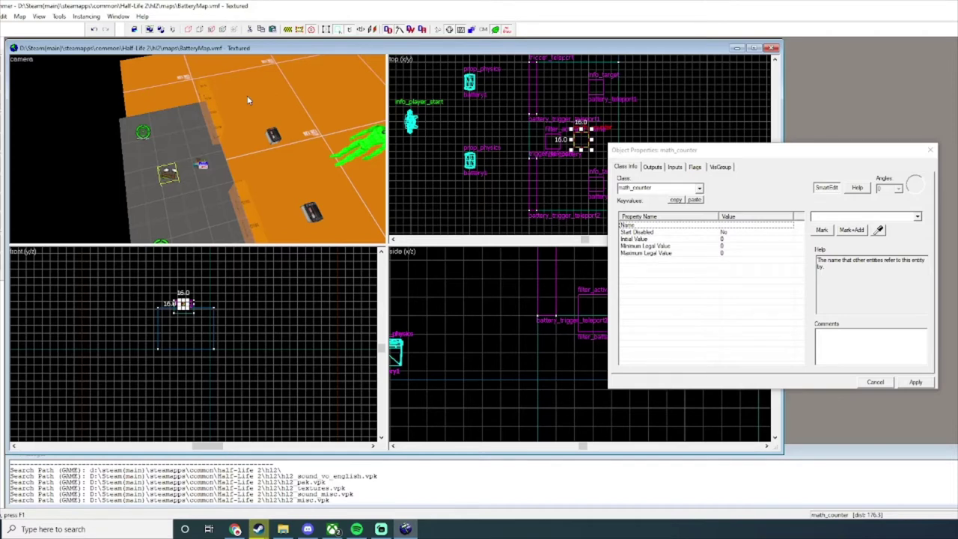
{"action": "key", "text": "z"}
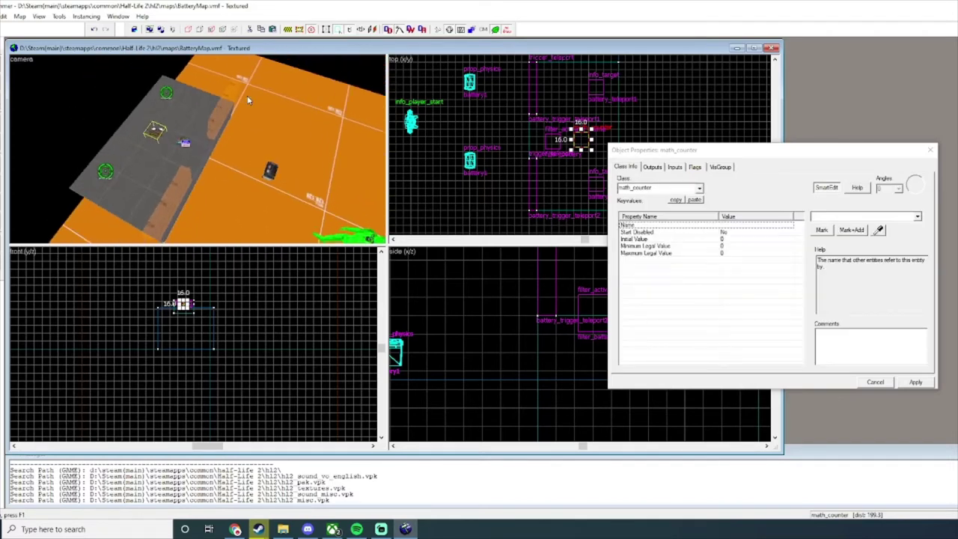
{"action": "left_click", "coordinate": [218, 114]}
{"action": "left_click", "coordinate": [177, 199]}
{"action": "left_click", "coordinate": [269, 168]}
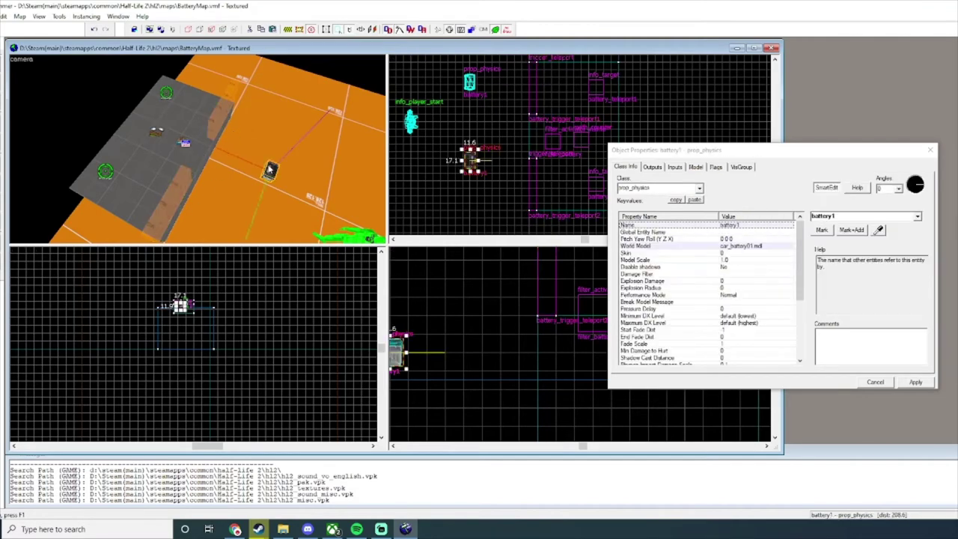
{"action": "key", "text": "z"}
{"action": "key", "text": "z"}
{"action": "left_click", "coordinate": [232, 195]}
{"action": "left_click", "coordinate": [269, 114]}
{"action": "key", "text": "z"}
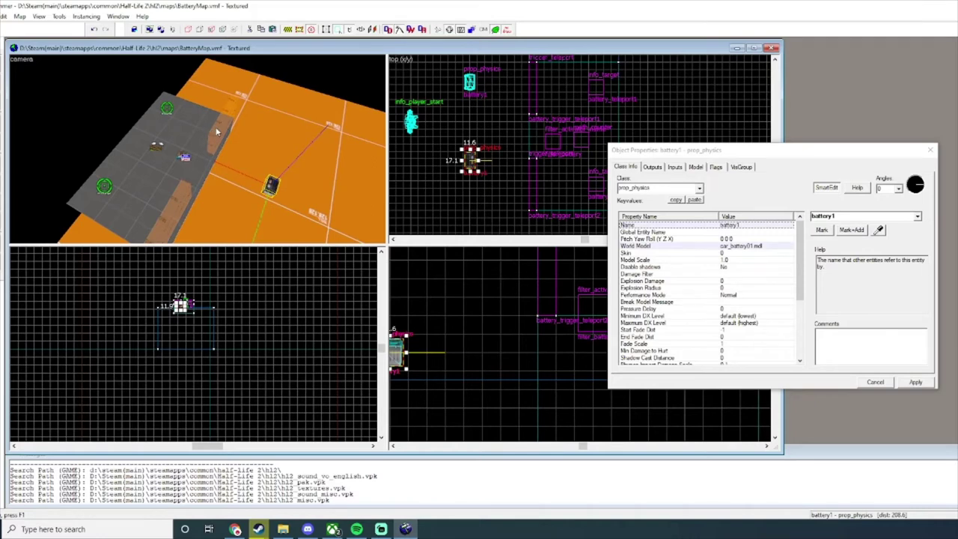
{"action": "key", "text": "z"}
{"action": "key", "text": "z"}
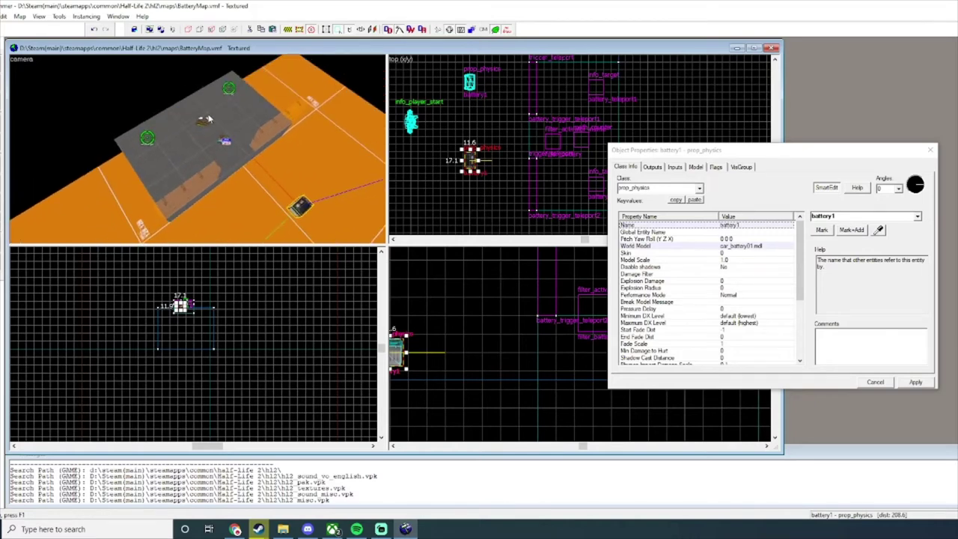
{"action": "left_click", "coordinate": [229, 91]}
{"action": "left_click", "coordinate": [231, 89]}
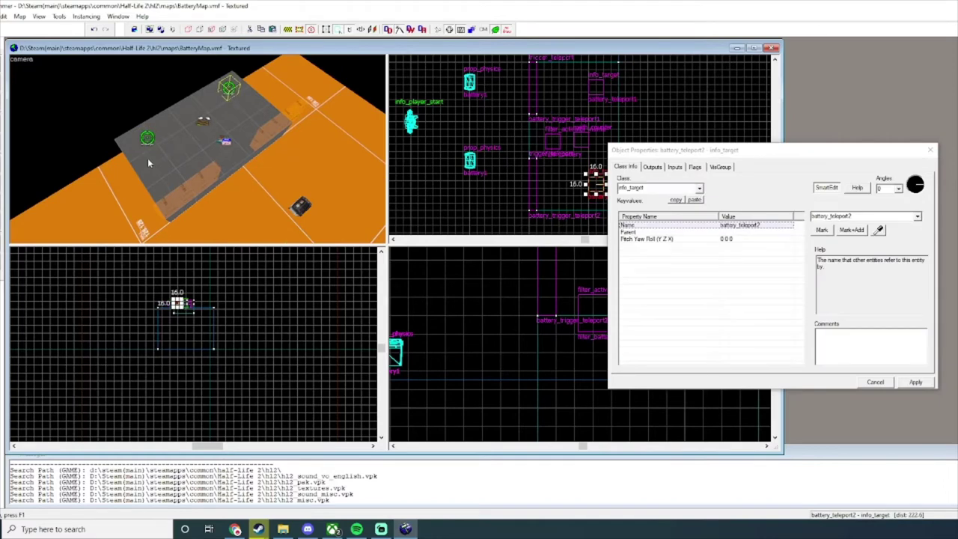
Name the math_counter entity battery_counter.
{"action": "left_click", "coordinate": [203, 122]}
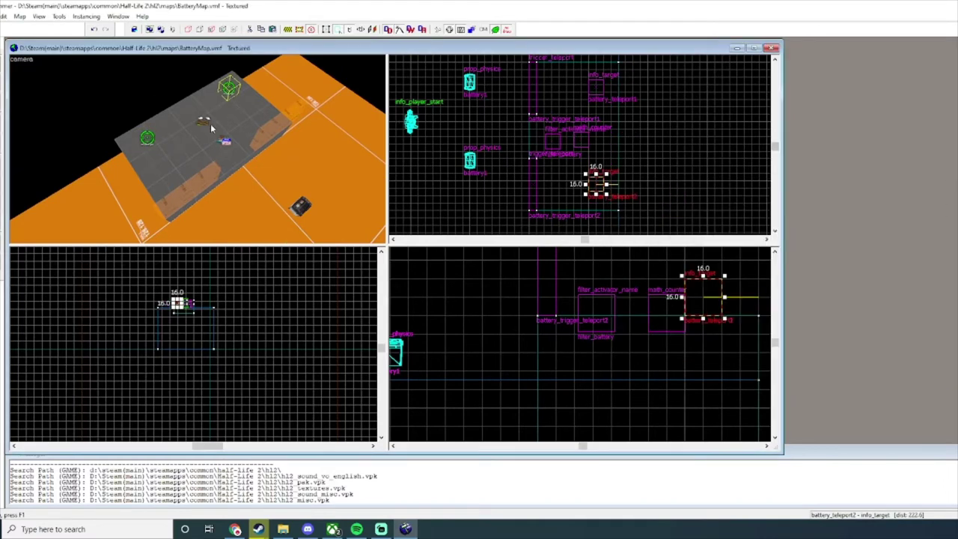
{"action": "left_click", "coordinate": [732, 253]}
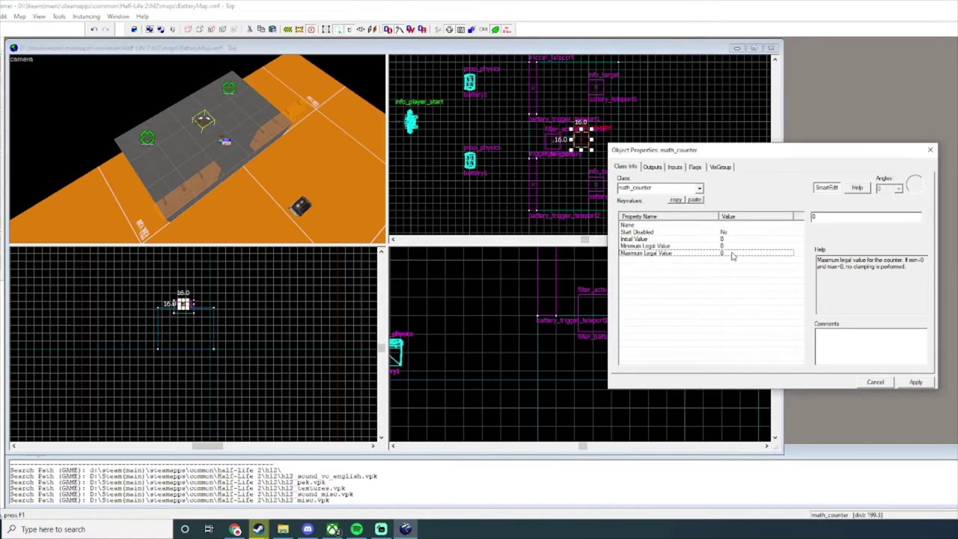
{"action": "left_click", "coordinate": [717, 225]}
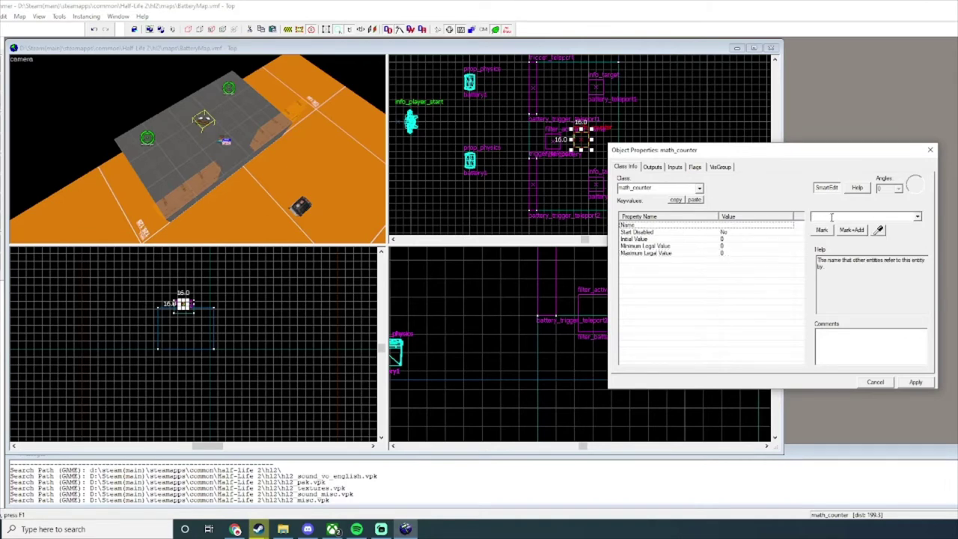
{"action": "left_click", "coordinate": [831, 217]}
{"action": "type", "text": "battery_coun"}
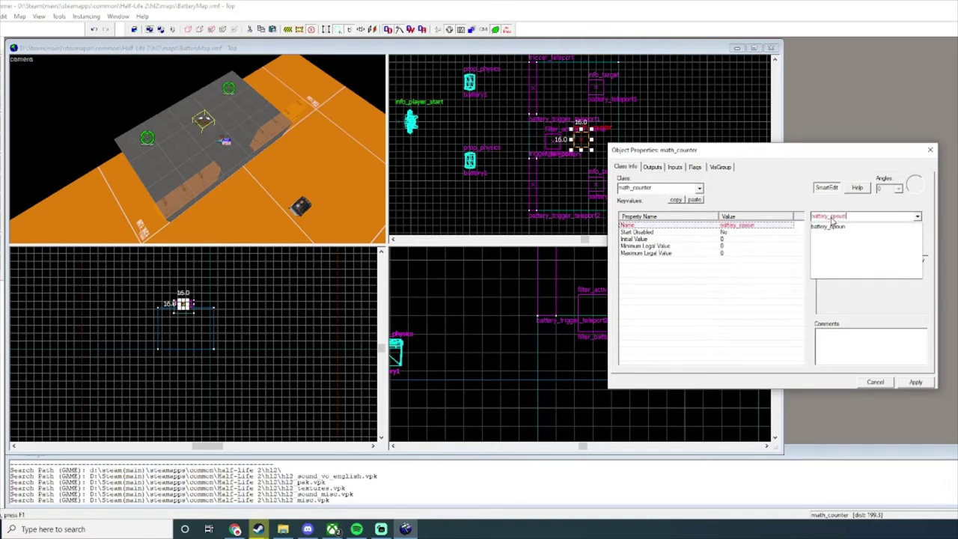
{"action": "type", "text": "ter"}
{"action": "key", "text": "Return"}
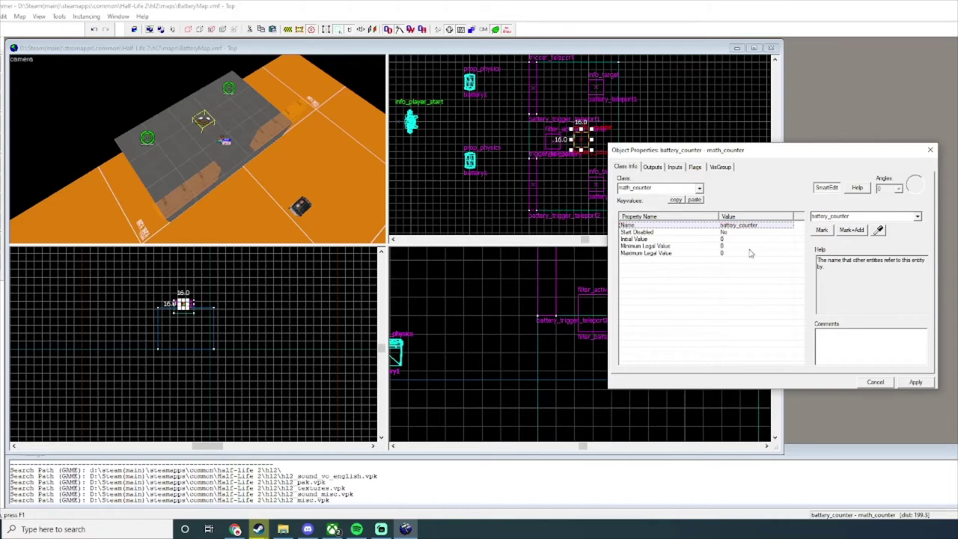
Set the Maximum Legal Value of battery_counter to 2 and apply the change.
{"action": "left_click", "coordinate": [764, 252]}
{"action": "type", "text": "2"}
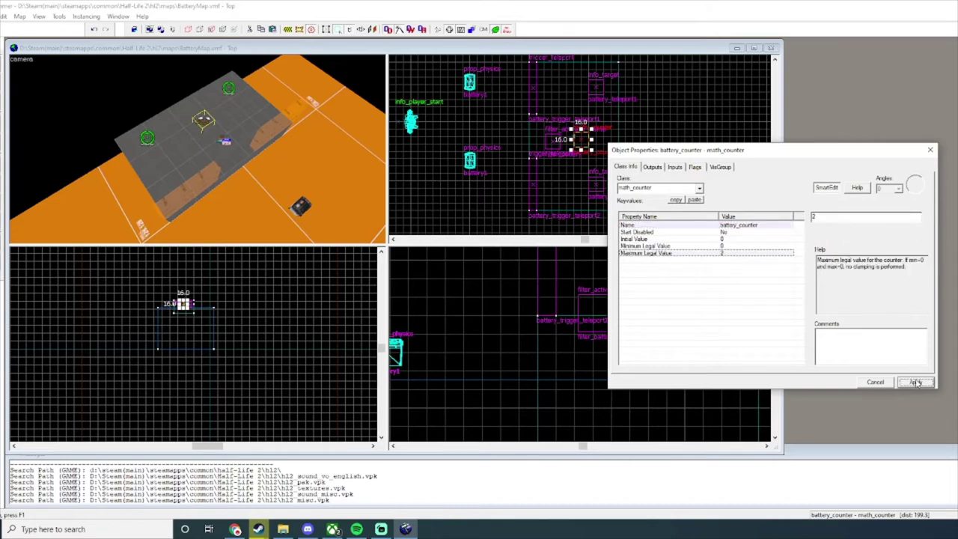
{"action": "left_click", "coordinate": [915, 381]}
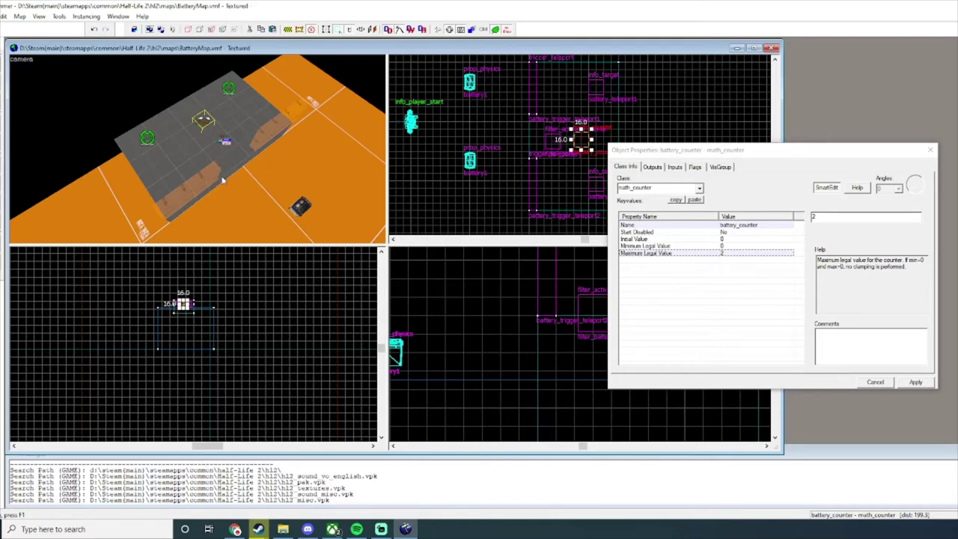
Check the key values of battery_trigger_teleport2, battery_counter, the nearer battery prop and the battery_teleport2 target.
{"action": "left_click", "coordinate": [274, 133]}
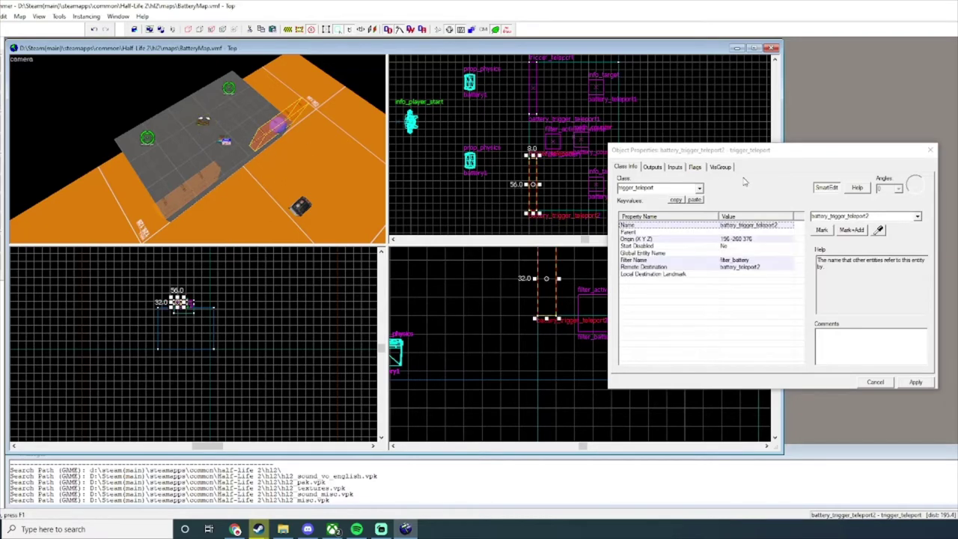
{"action": "left_click", "coordinate": [202, 122]}
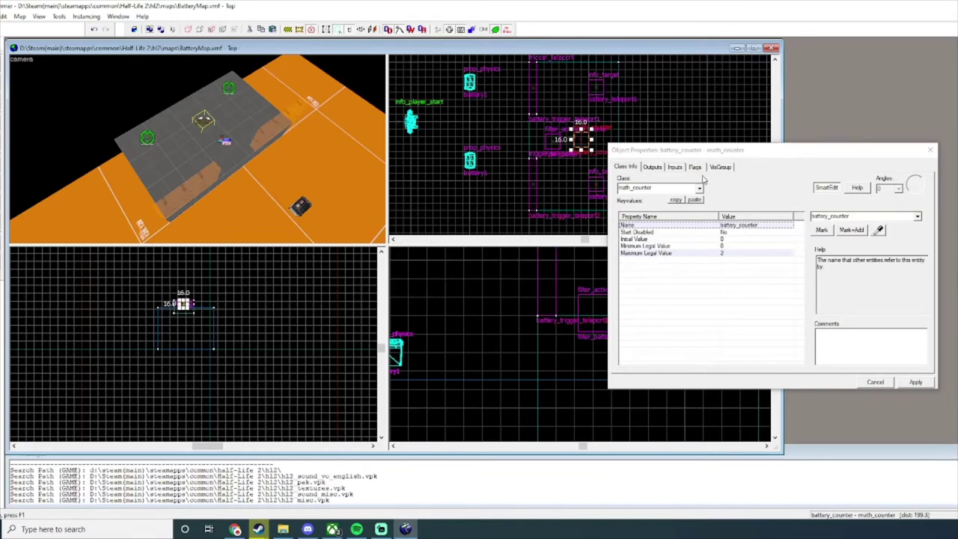
{"action": "left_click", "coordinate": [299, 205]}
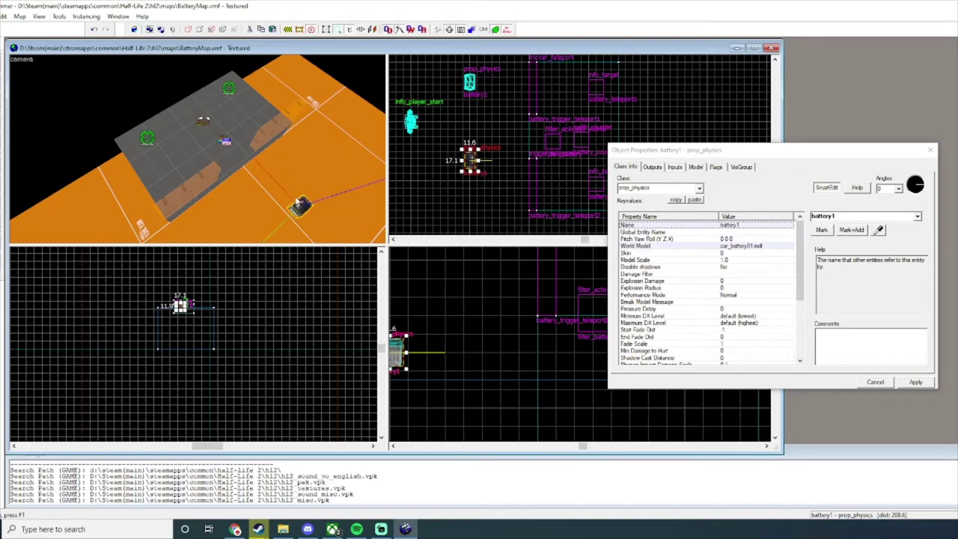
{"action": "left_click", "coordinate": [271, 139]}
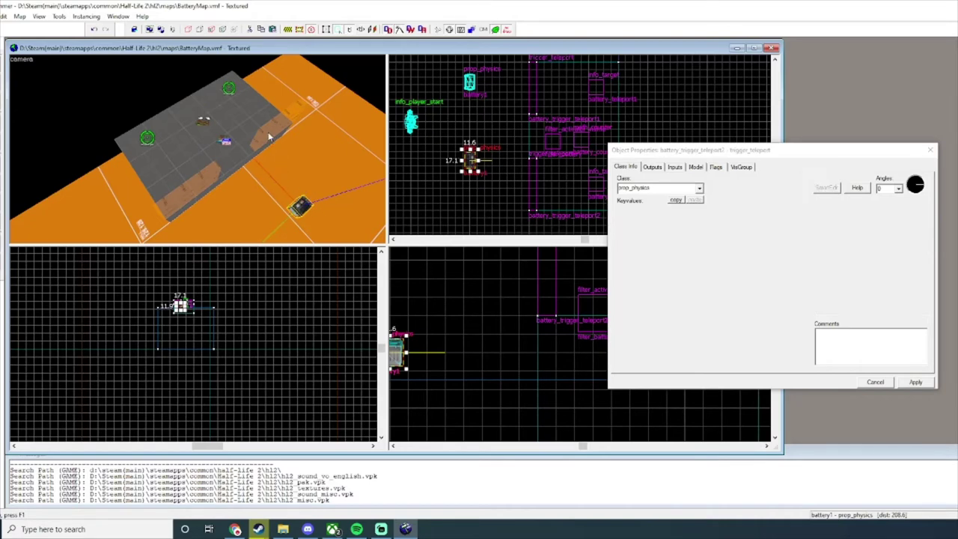
{"action": "left_click", "coordinate": [229, 87]}
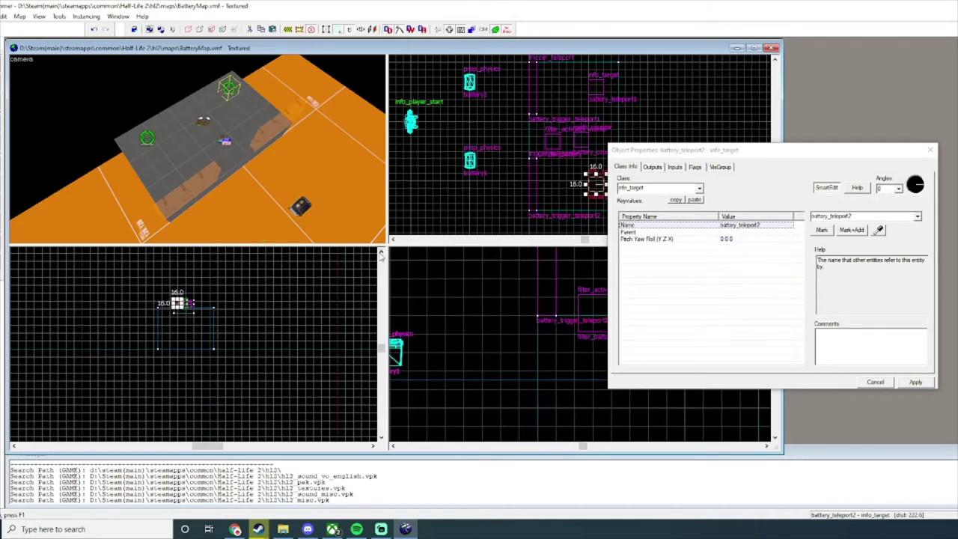
Review the key values of battery_counter and battery_trigger_teleport1.
{"action": "left_click", "coordinate": [207, 123]}
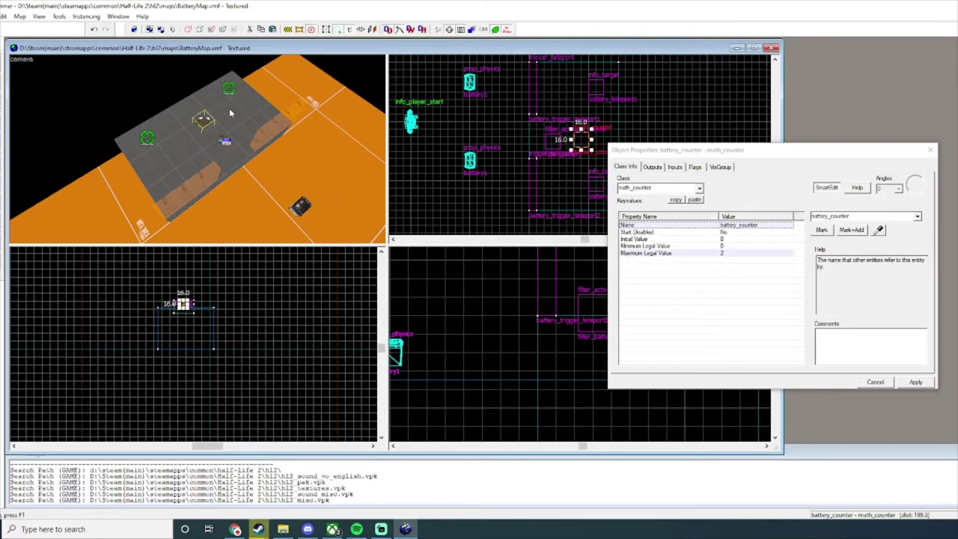
{"action": "key", "text": "z"}
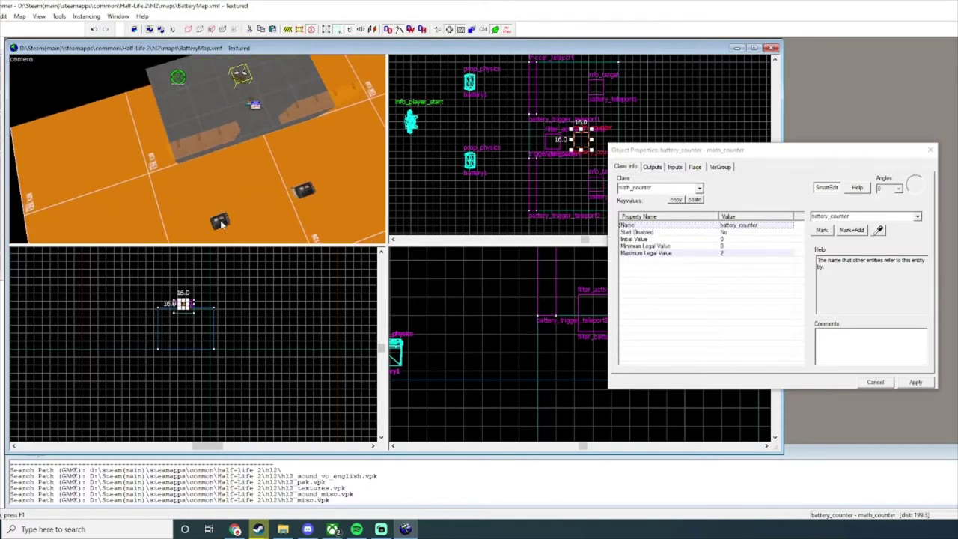
{"action": "left_click", "coordinate": [206, 154]}
{"action": "left_click", "coordinate": [214, 138]}
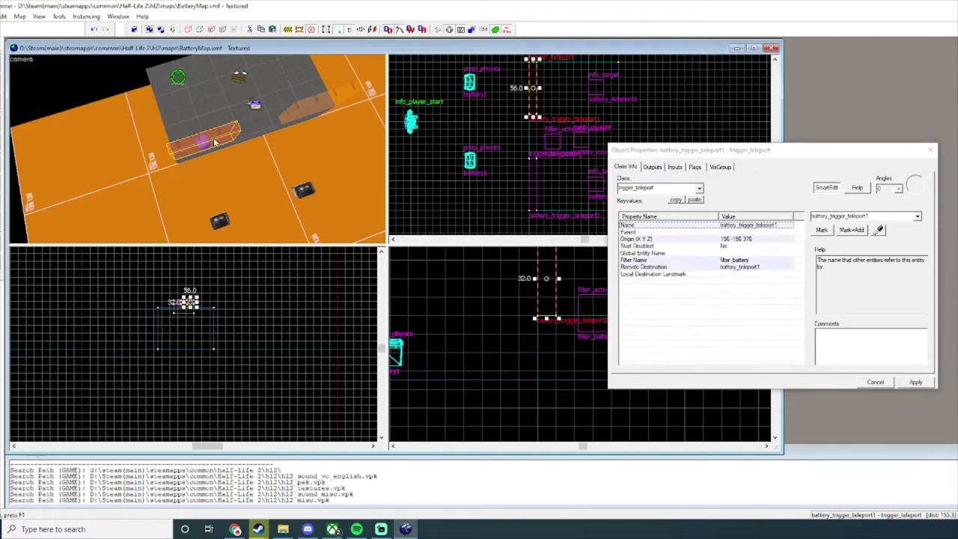
{"action": "left_click", "coordinate": [237, 75]}
{"action": "key", "text": "Left"}
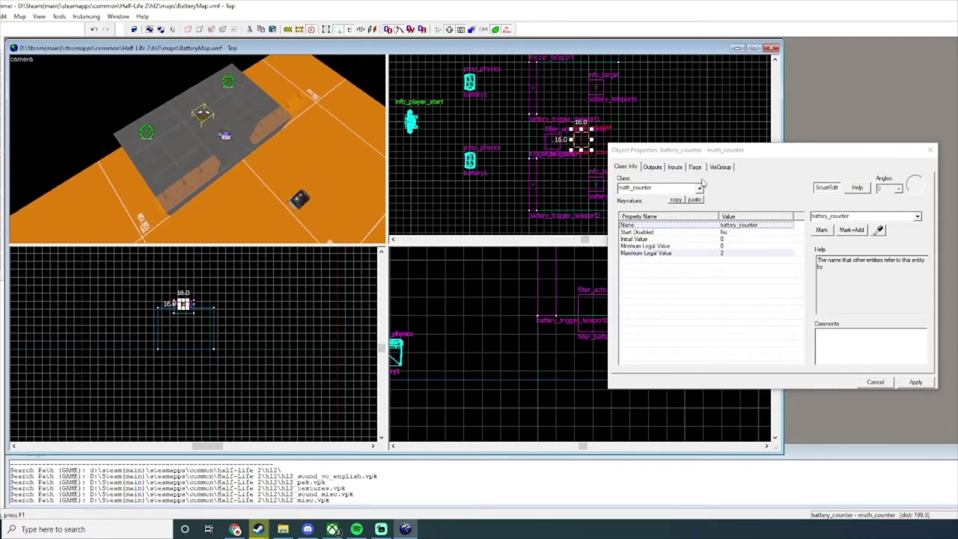
Add a new blank output to battery_trigger_teleport2.
{"action": "left_click", "coordinate": [270, 125]}
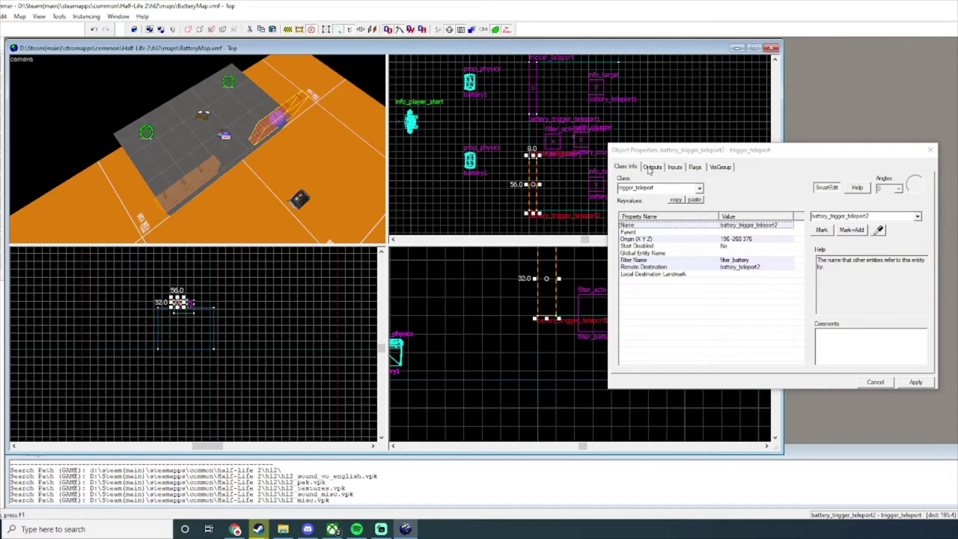
{"action": "left_click", "coordinate": [651, 167]}
{"action": "left_click", "coordinate": [673, 360]}
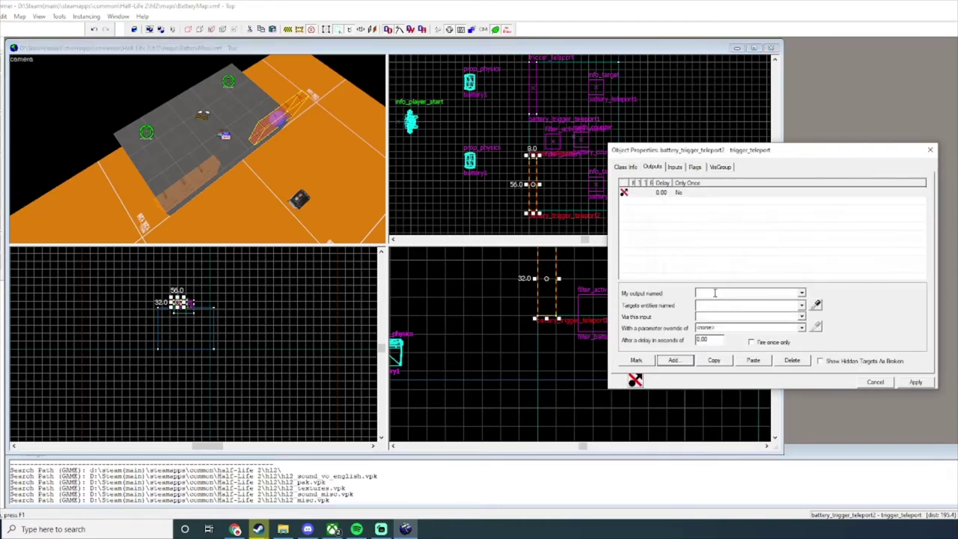
Inspect the incoming connections, key values, flags and VisGroup membership of battery_counter.
{"action": "left_click", "coordinate": [203, 116]}
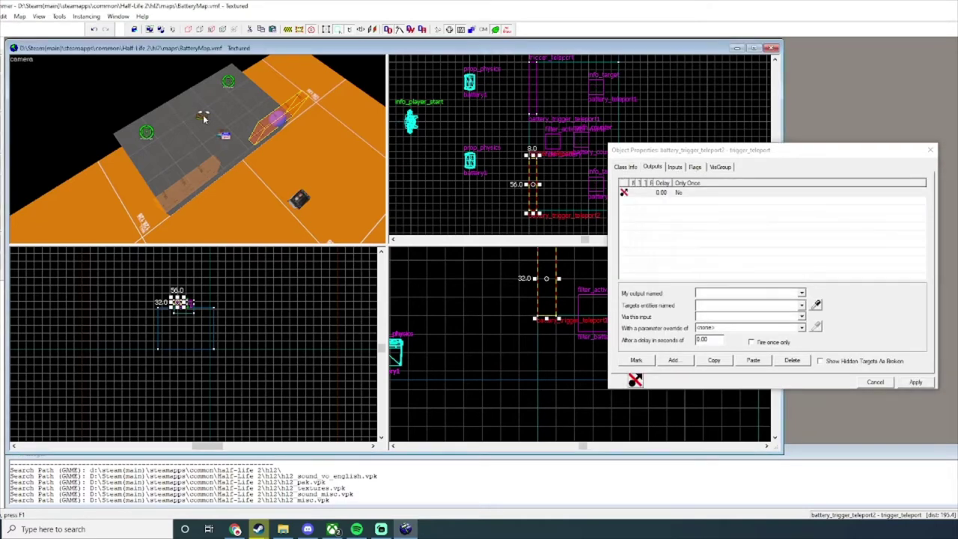
{"action": "left_click", "coordinate": [204, 115]}
{"action": "left_click", "coordinate": [669, 169]}
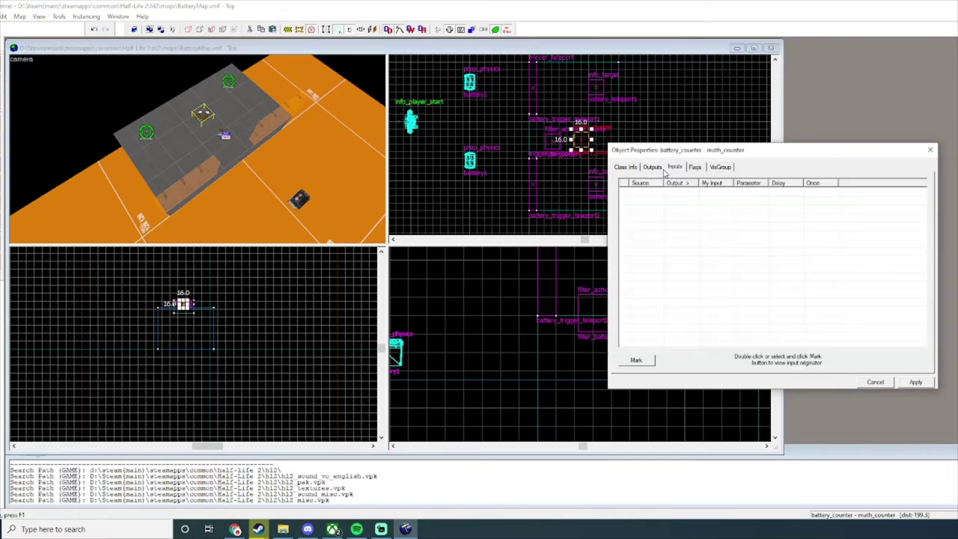
{"action": "left_click", "coordinate": [627, 168]}
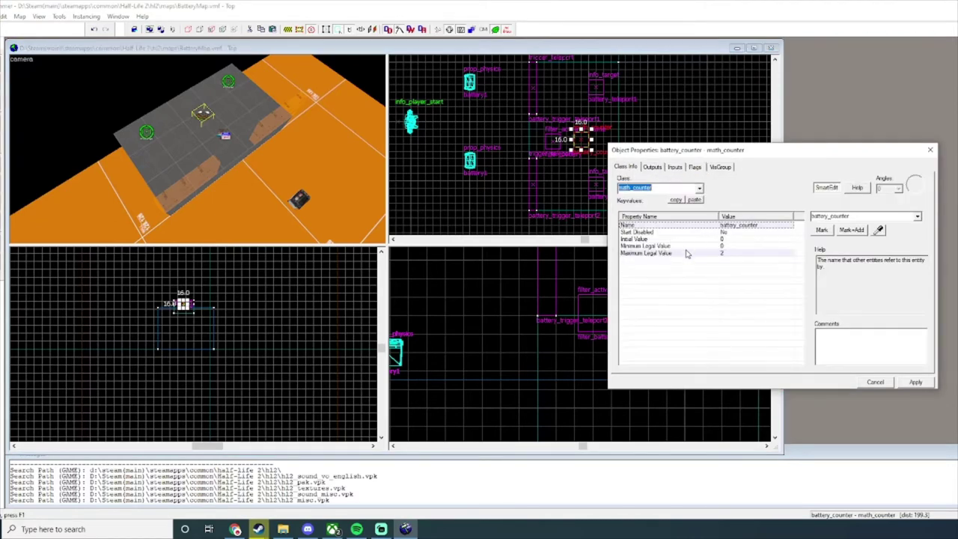
{"action": "left_click", "coordinate": [696, 167]}
{"action": "left_click", "coordinate": [712, 167]}
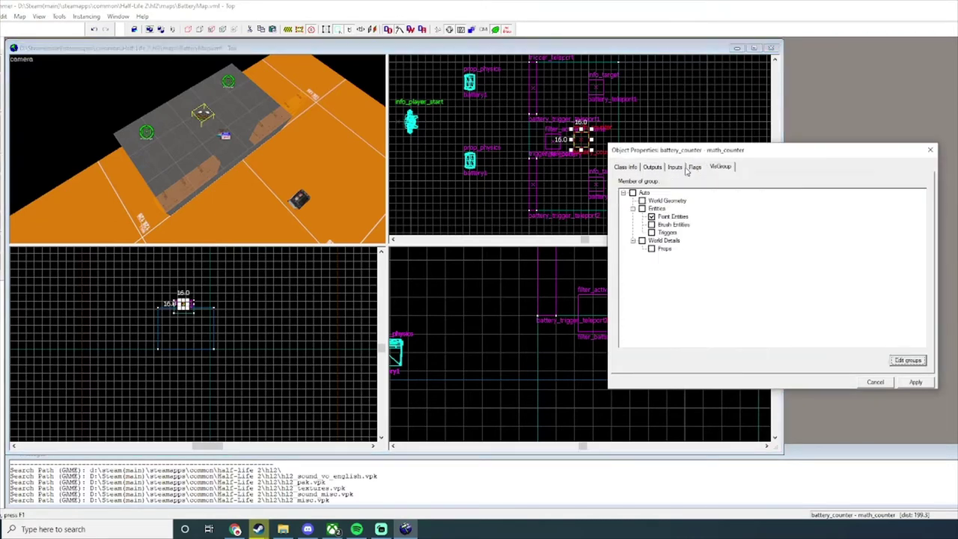
{"action": "left_click", "coordinate": [626, 167]}
Configure the blank output of battery_trigger_teleport2 as OnStartTouch, targeting battery_counter with the Add input.
{"action": "left_click", "coordinate": [276, 109]}
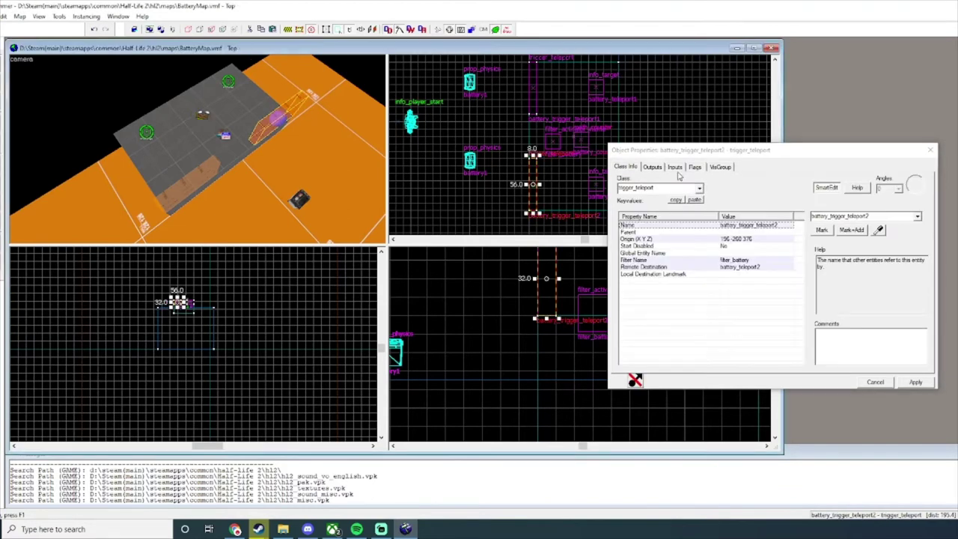
{"action": "left_click", "coordinate": [652, 167]}
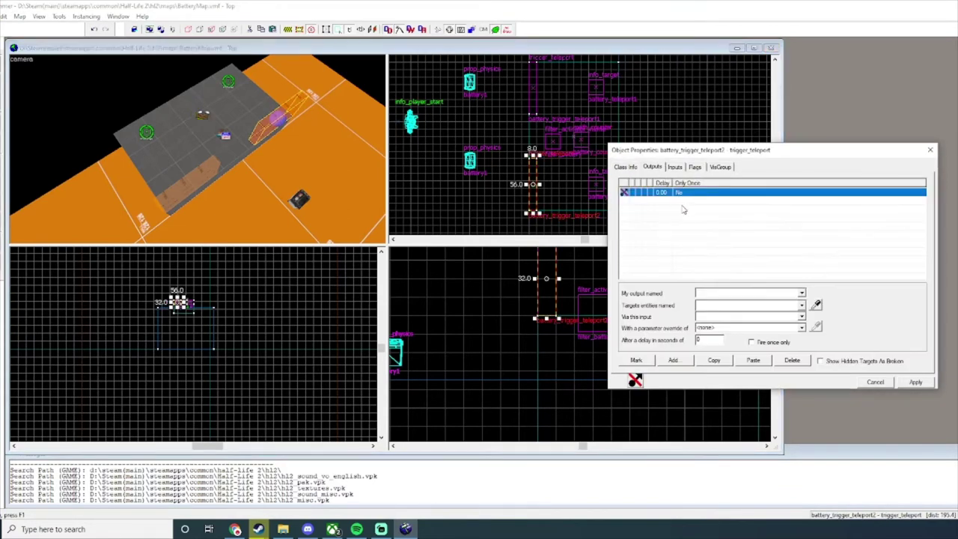
{"action": "left_click", "coordinate": [717, 293]}
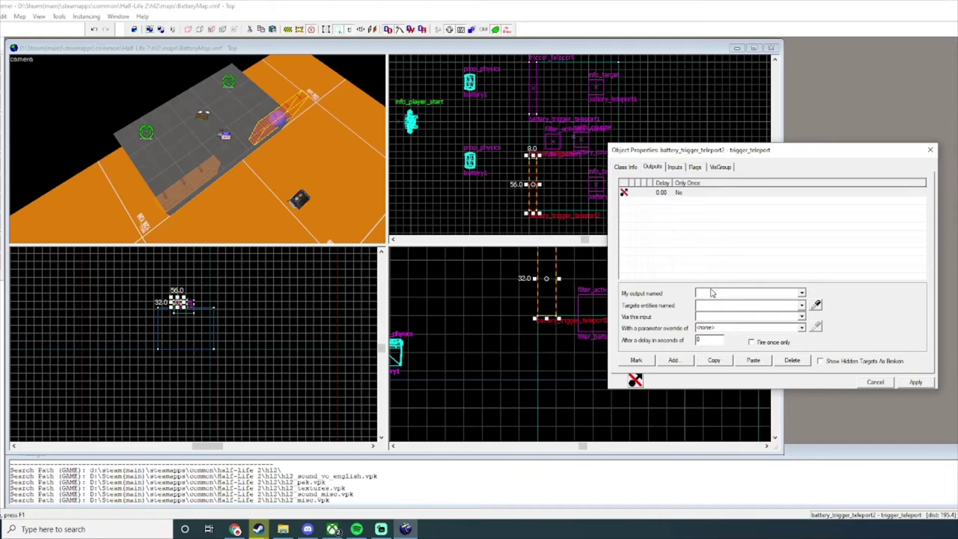
{"action": "type", "text": "OnStartTouch"}
{"action": "key", "text": "Tab"}
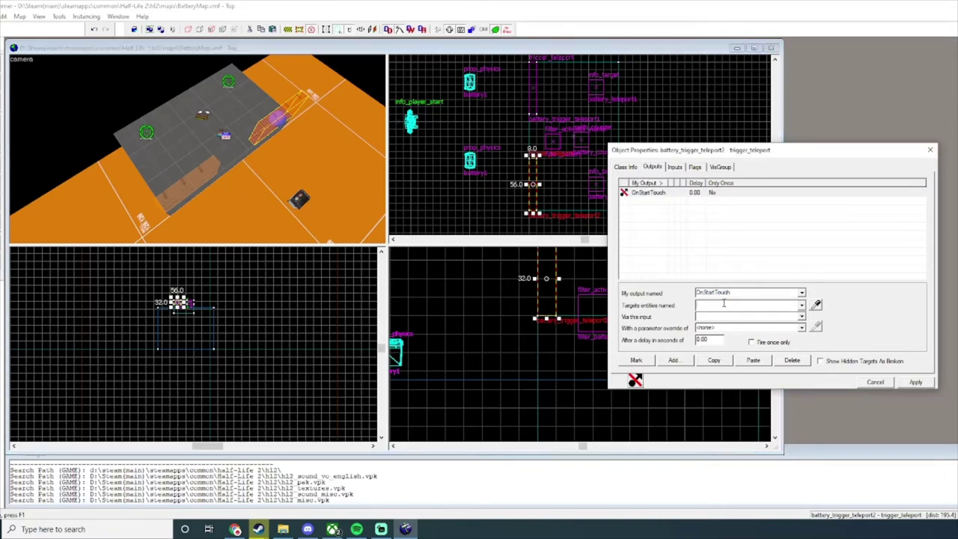
{"action": "type", "text": "battery_counter"}
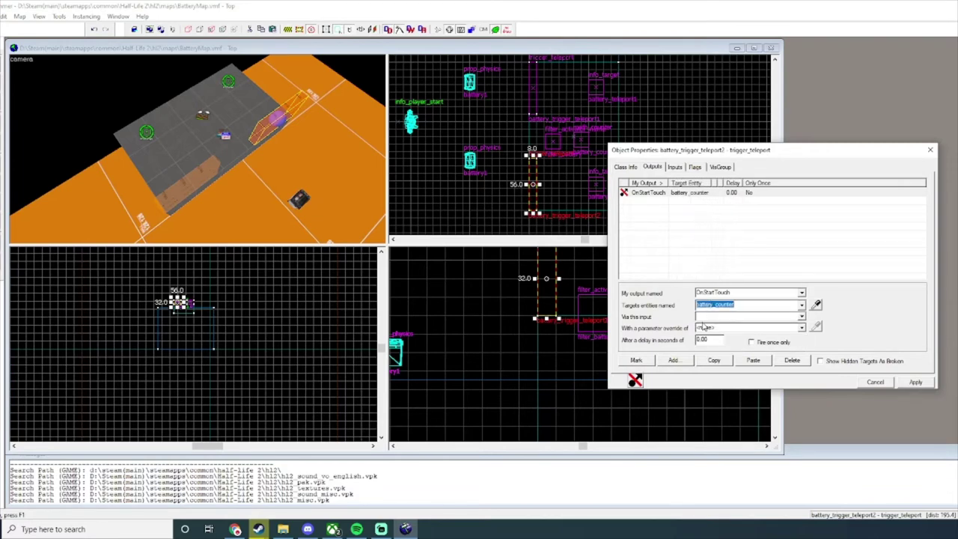
{"action": "left_click", "coordinate": [704, 316]}
{"action": "type", "text": "Add"}
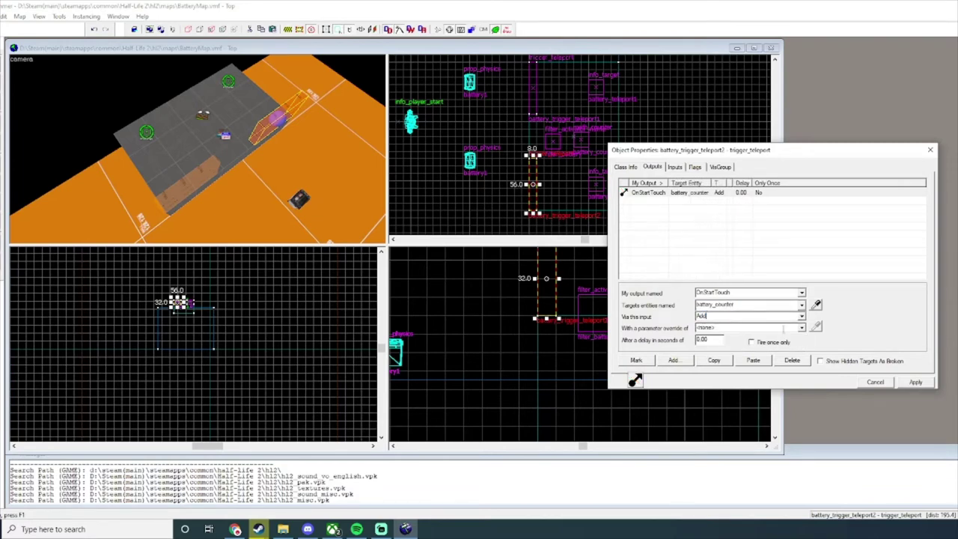
Browse the inputs available for battery_counter, keep Add, and set the output's parameter override to 1.
{"action": "left_click", "coordinate": [801, 317]}
{"action": "scroll", "coordinate": [737, 336], "scroll_direction": "down", "scroll_amount": 2}
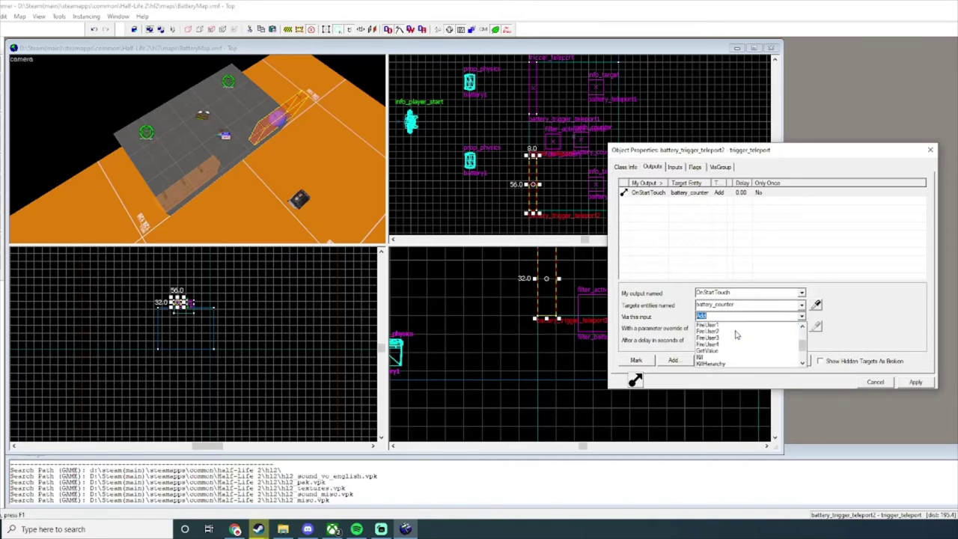
{"action": "scroll", "coordinate": [737, 336], "scroll_direction": "down", "scroll_amount": 2}
{"action": "scroll", "coordinate": [737, 344], "scroll_direction": "up", "scroll_amount": 4}
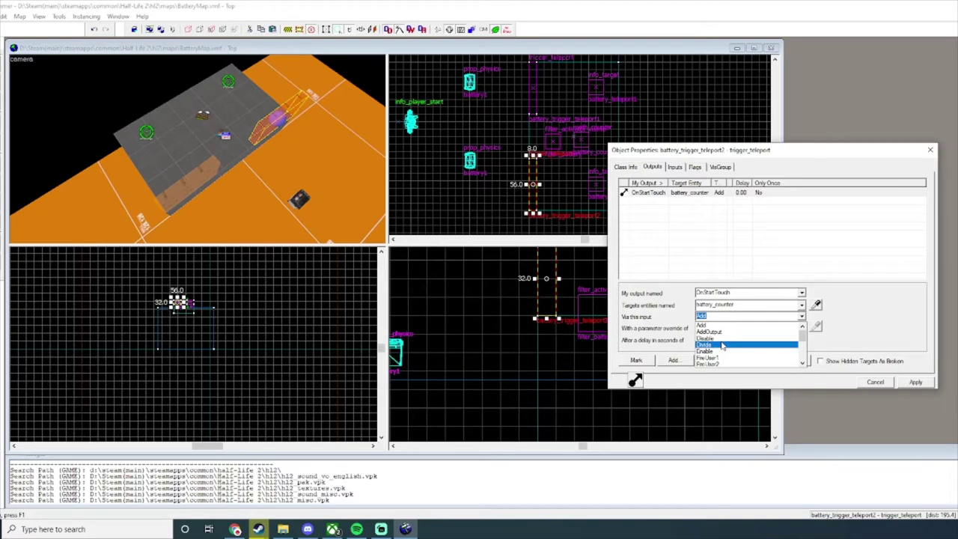
{"action": "scroll", "coordinate": [726, 348], "scroll_direction": "down", "scroll_amount": 4}
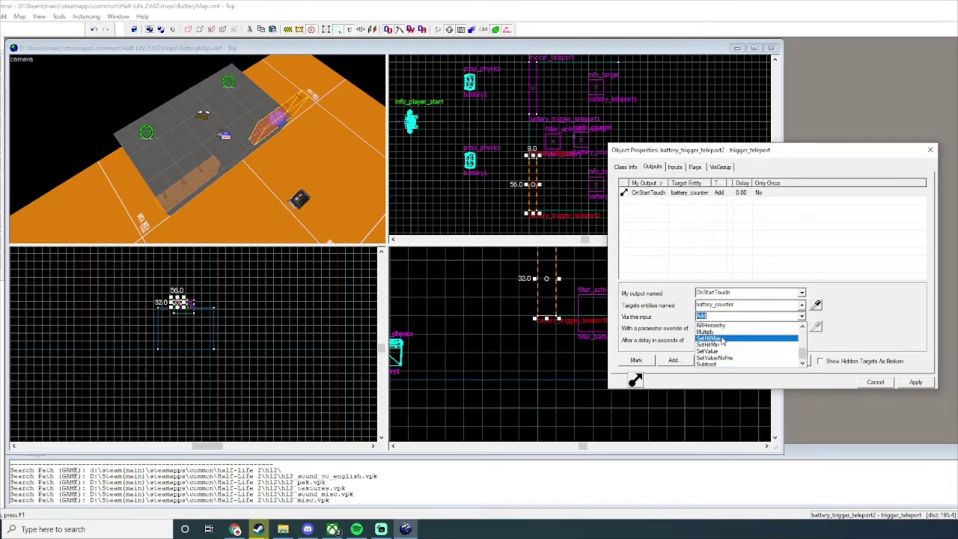
{"action": "scroll", "coordinate": [737, 358], "scroll_direction": "up", "scroll_amount": 4}
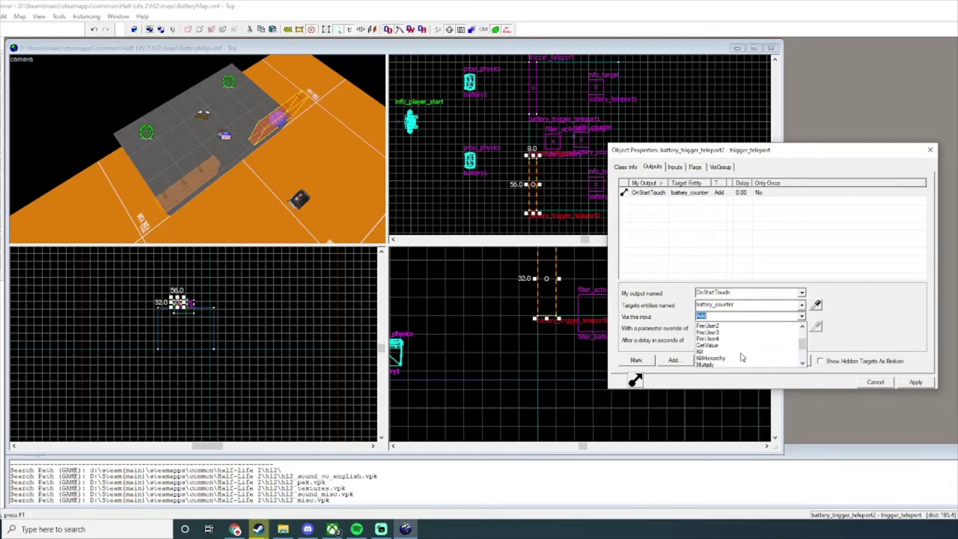
{"action": "left_click", "coordinate": [717, 325]}
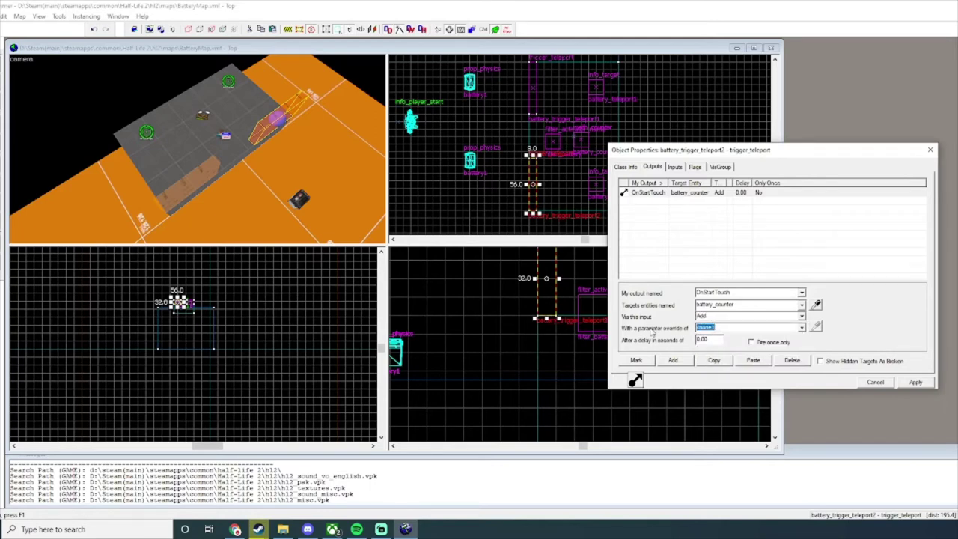
{"action": "type", "text": "1"}
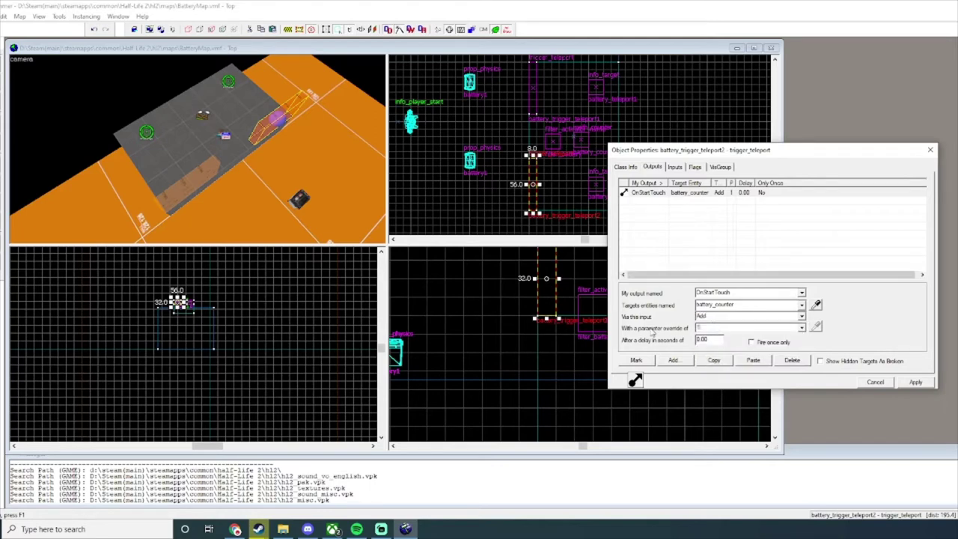
{"action": "type", "text": "s"}
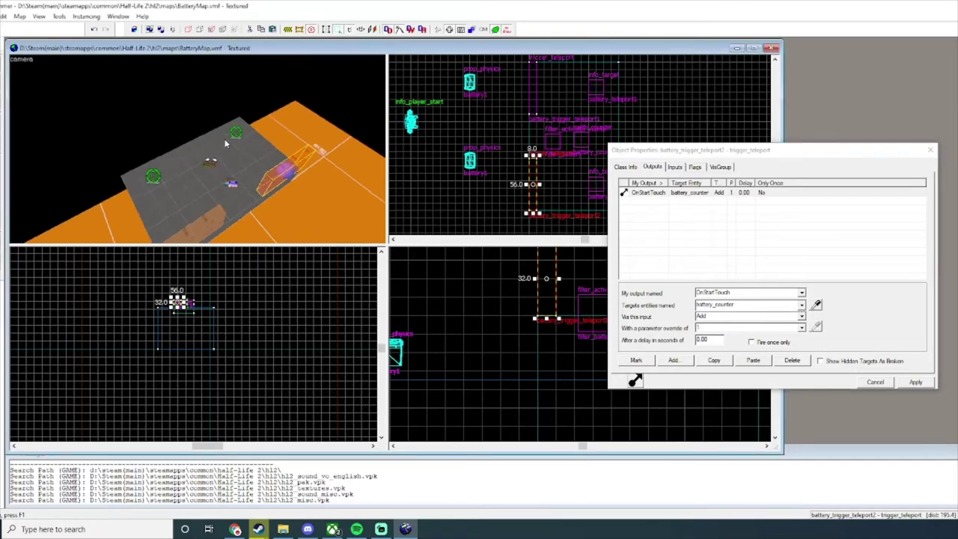
{"action": "type", "text": "z"}
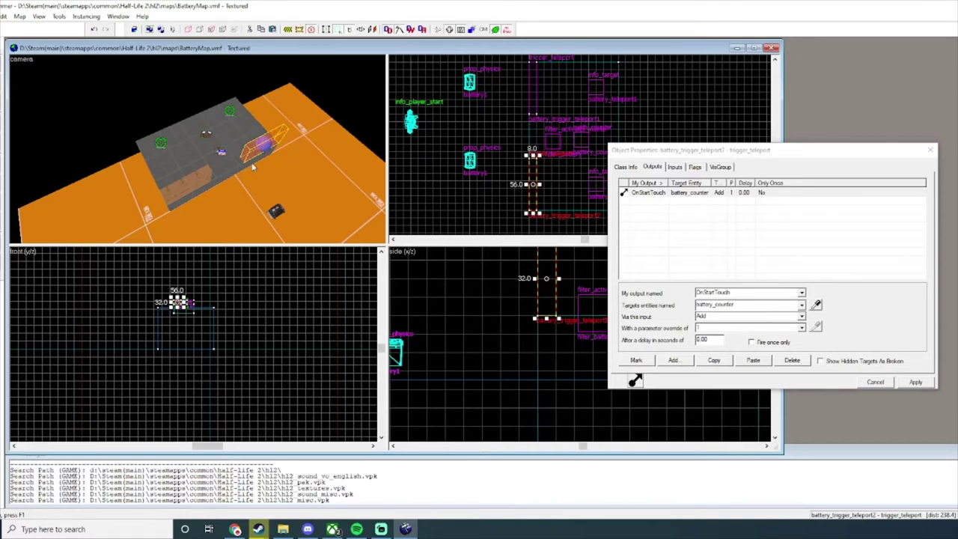
{"action": "left_click", "coordinate": [282, 215]}
{"action": "left_click", "coordinate": [260, 144]}
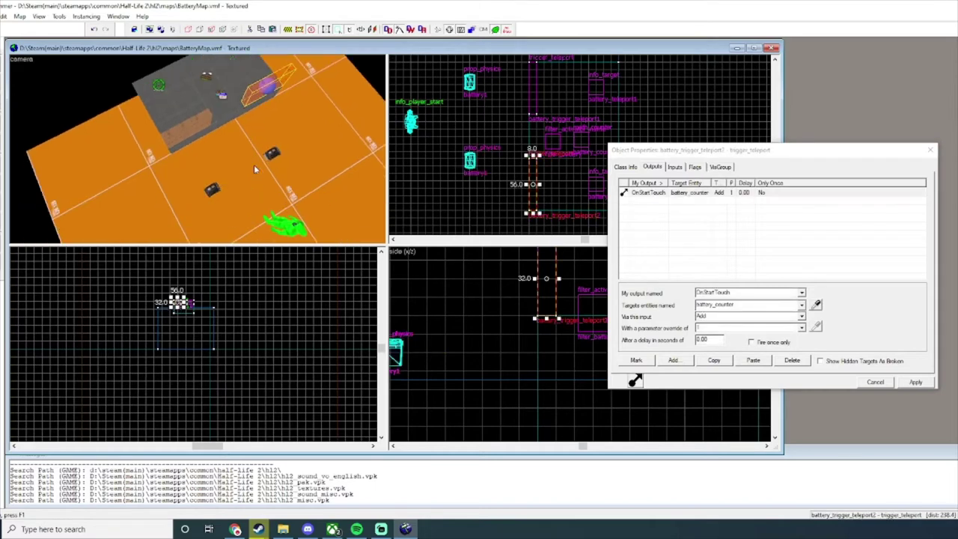
{"action": "key", "text": "Up"}
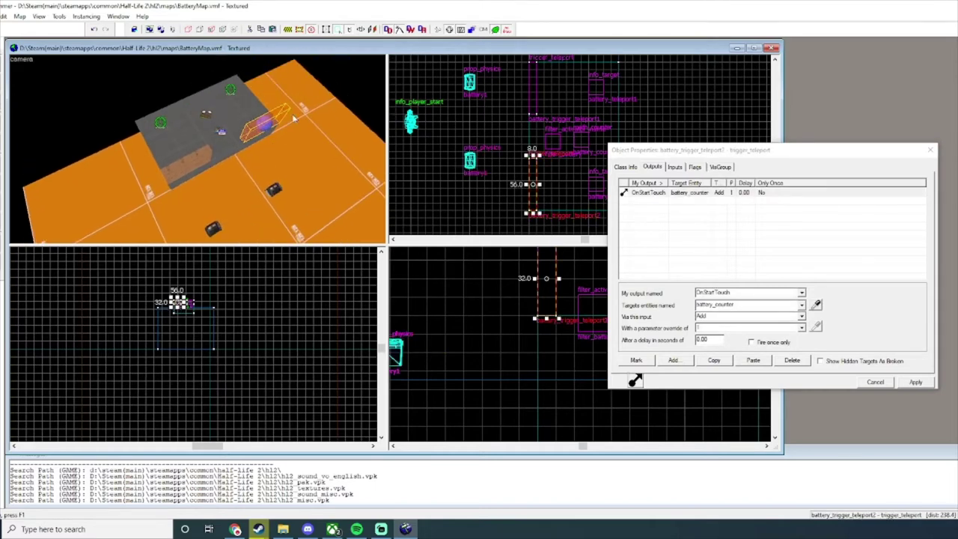
Add an OnStartTouch output to battery_trigger_teleport1 that sends Add with parameter 1 to battery_counter, and apply it.
{"action": "left_click", "coordinate": [197, 157]}
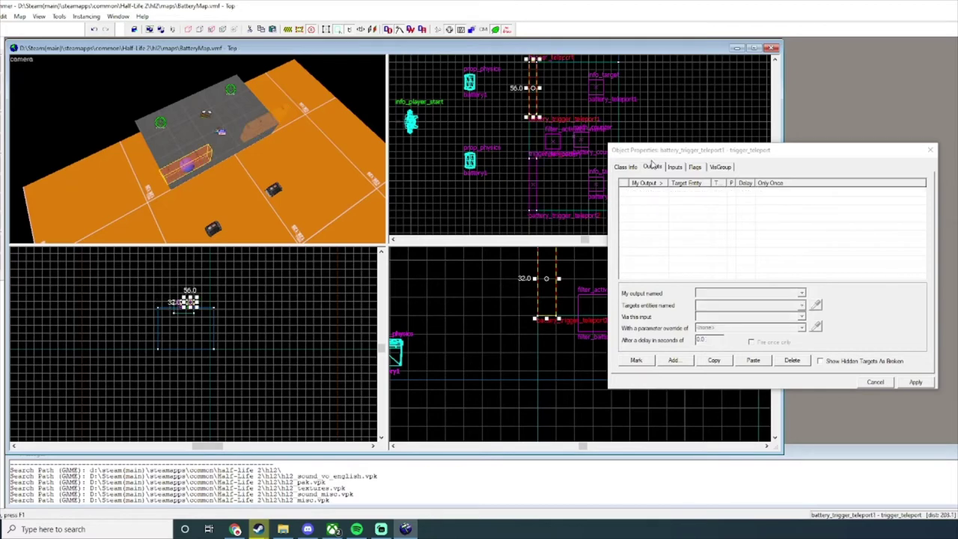
{"action": "left_click", "coordinate": [673, 360]}
{"action": "type", "text": "OnStartTouch"}
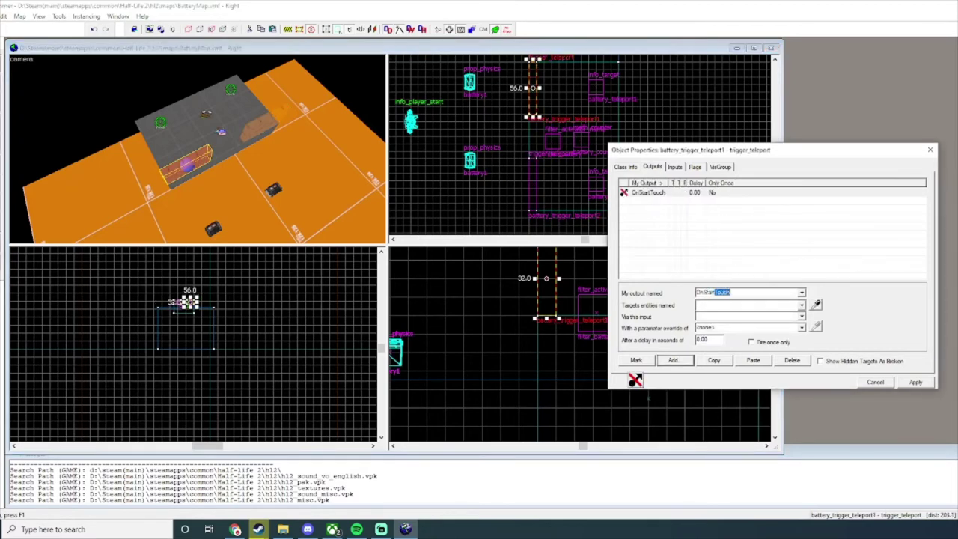
{"action": "left_click", "coordinate": [722, 306]}
{"action": "type", "text": "battery"}
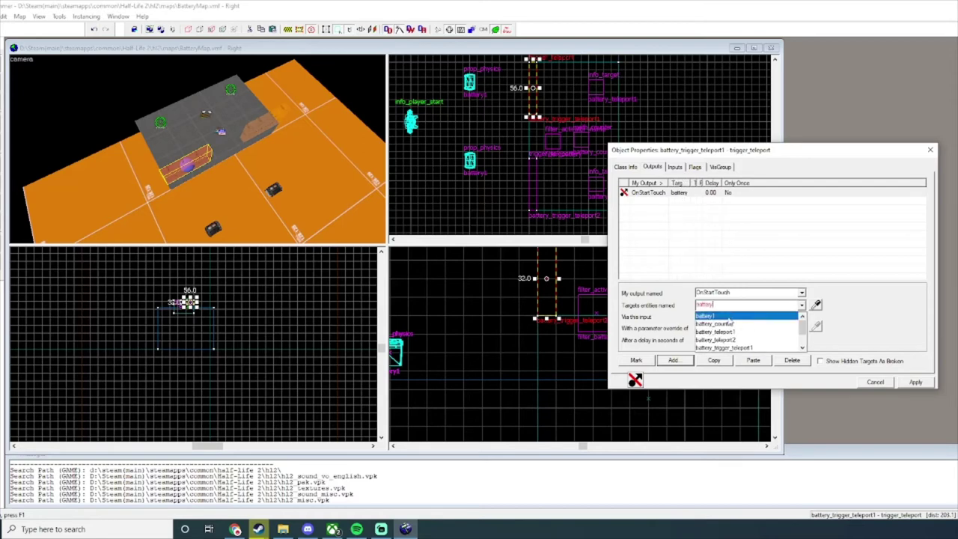
{"action": "left_click", "coordinate": [729, 316]}
{"action": "left_click", "coordinate": [729, 315]}
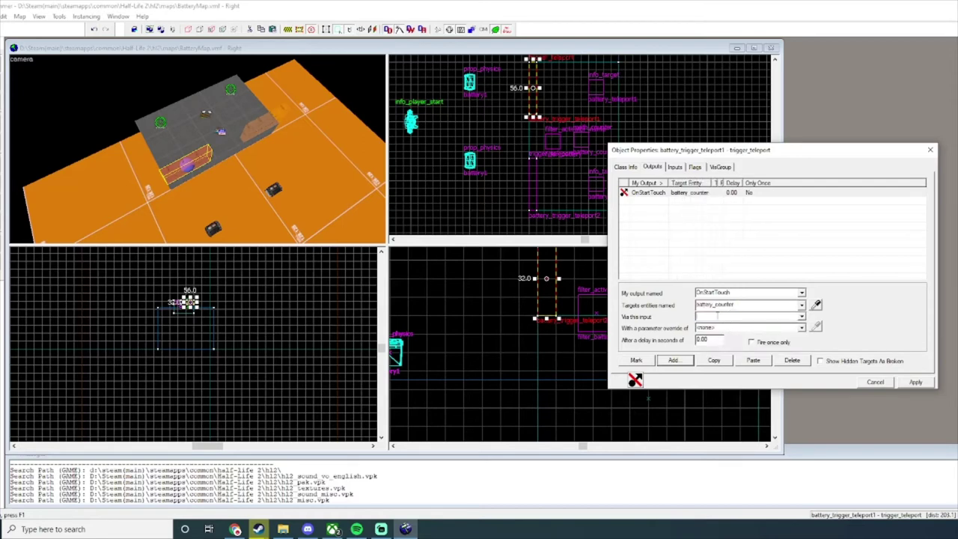
{"action": "type", "text": "Add"}
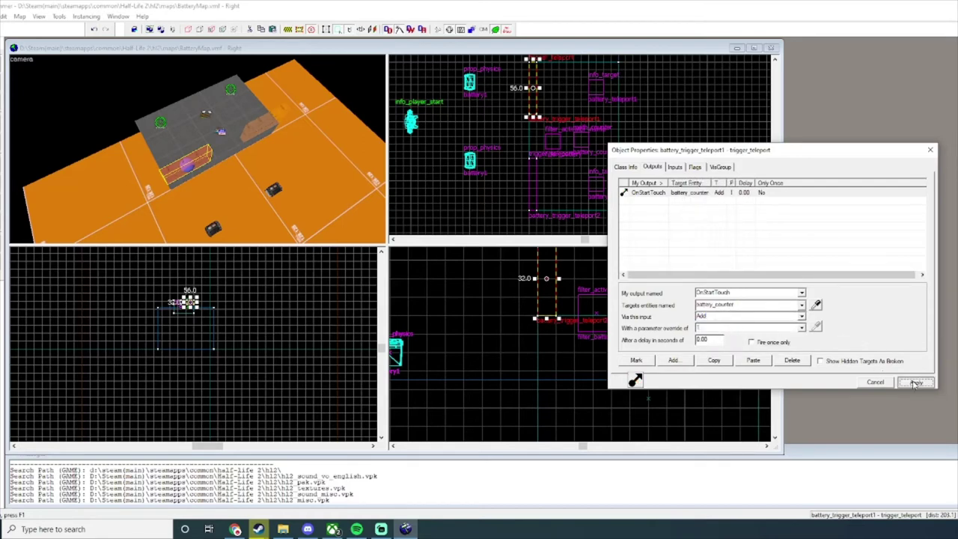
{"action": "left_click", "coordinate": [916, 382]}
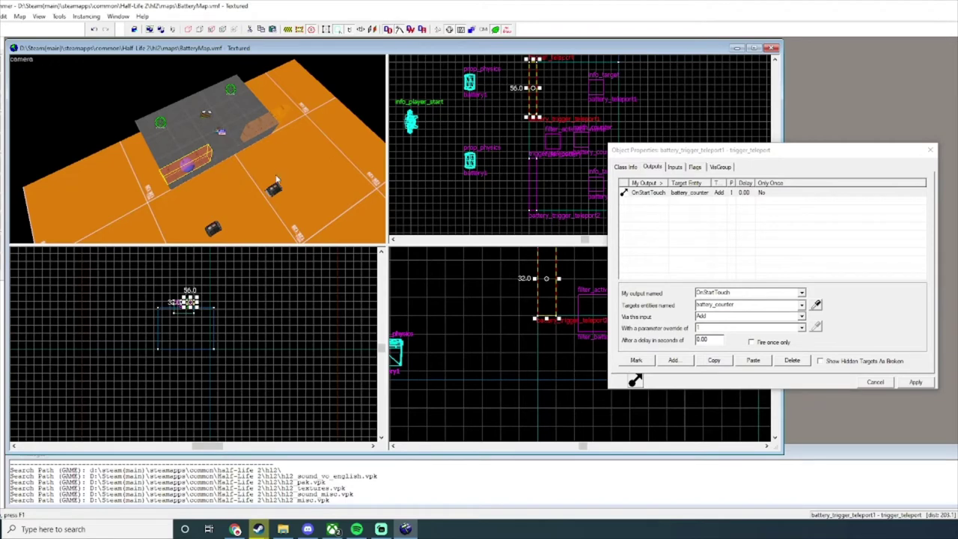
Select battery_counter and examine its outputs and its placement relative to the teleport triggers, battery props and info_target destinations.
{"action": "left_click", "coordinate": [204, 117]}
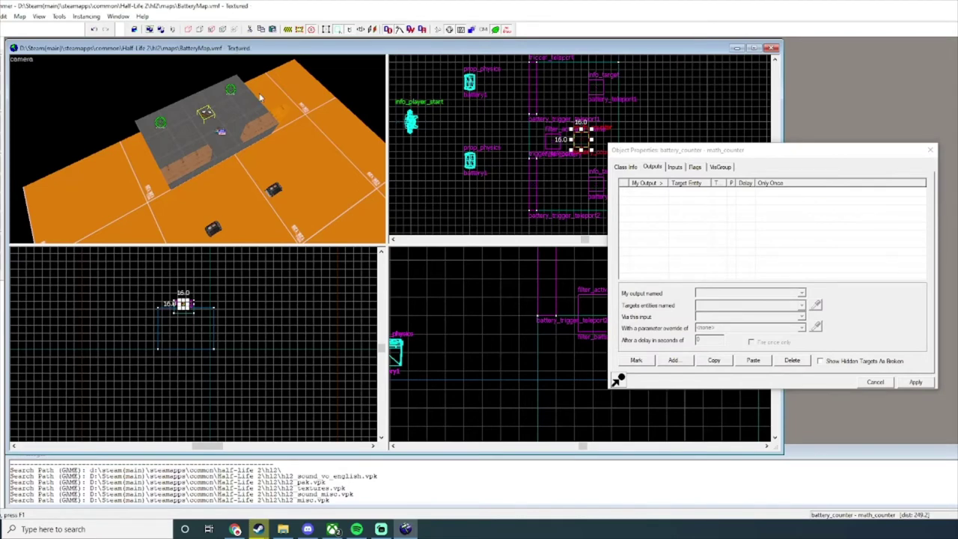
{"action": "key", "text": "z"}
{"action": "key", "text": "a"}
{"action": "key", "text": "z"}
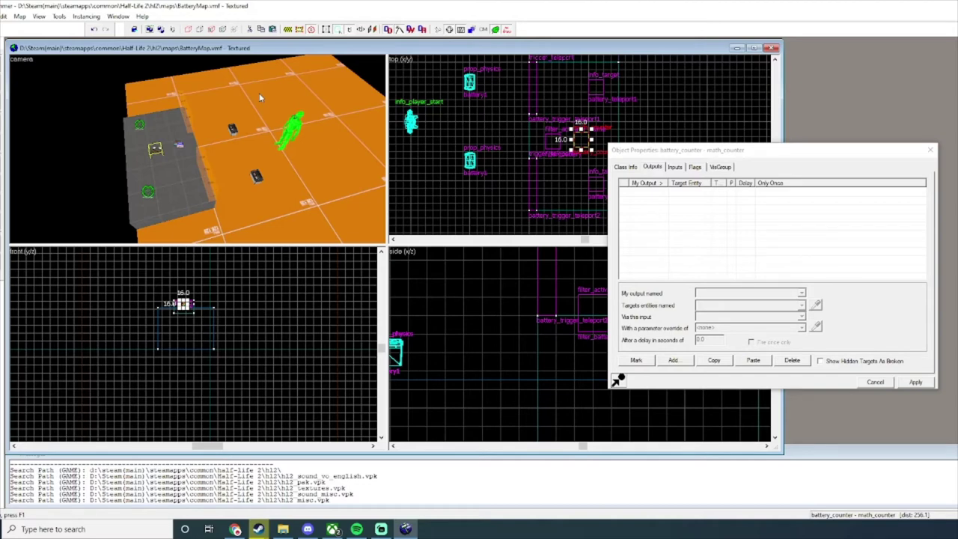
{"action": "key", "text": "z"}
{"action": "key", "text": "d"}
{"action": "key", "text": "w"}
{"action": "key", "text": "z"}
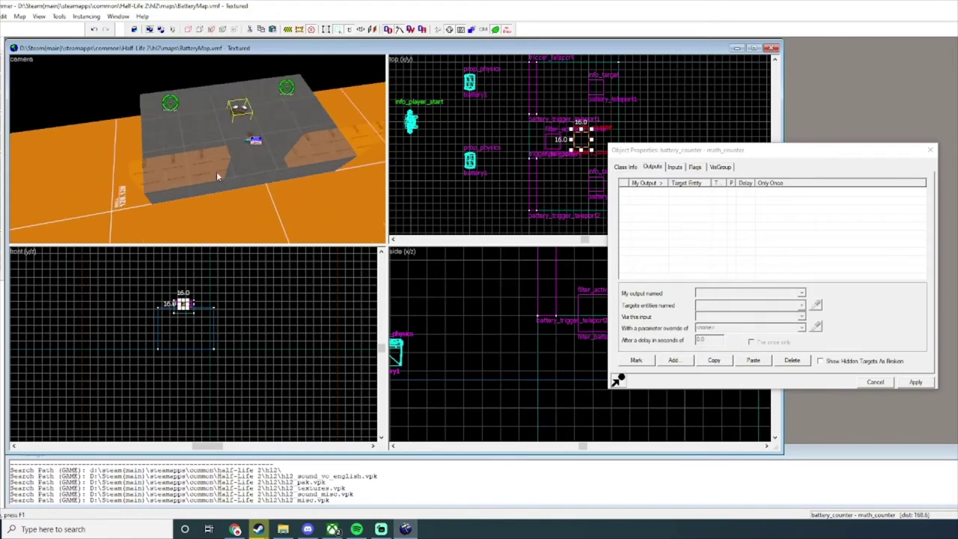
Add another output to battery_trigger_teleport1 and set its event to OnStartTouch.
{"action": "left_click", "coordinate": [217, 172]}
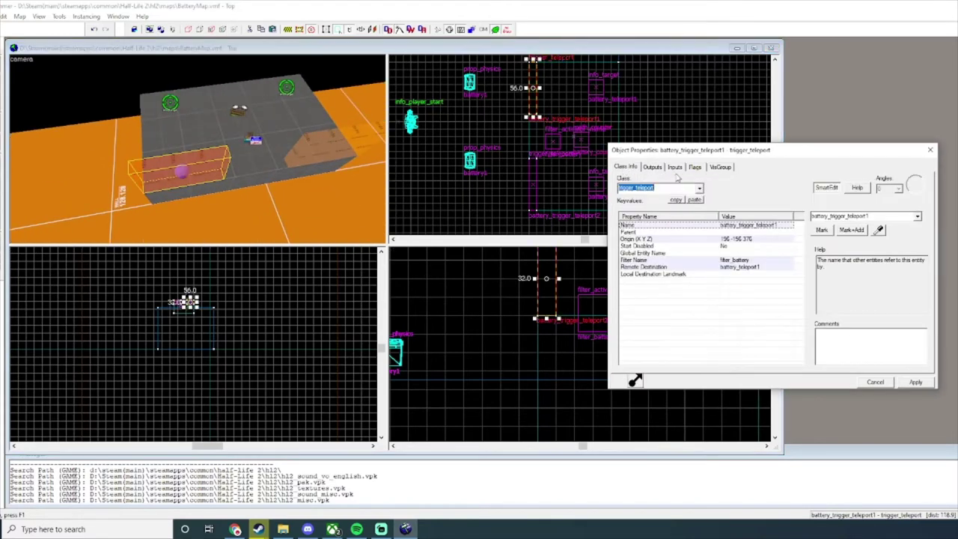
{"action": "left_click", "coordinate": [677, 170]}
{"action": "left_click", "coordinate": [645, 166]}
{"action": "left_click", "coordinate": [673, 360]}
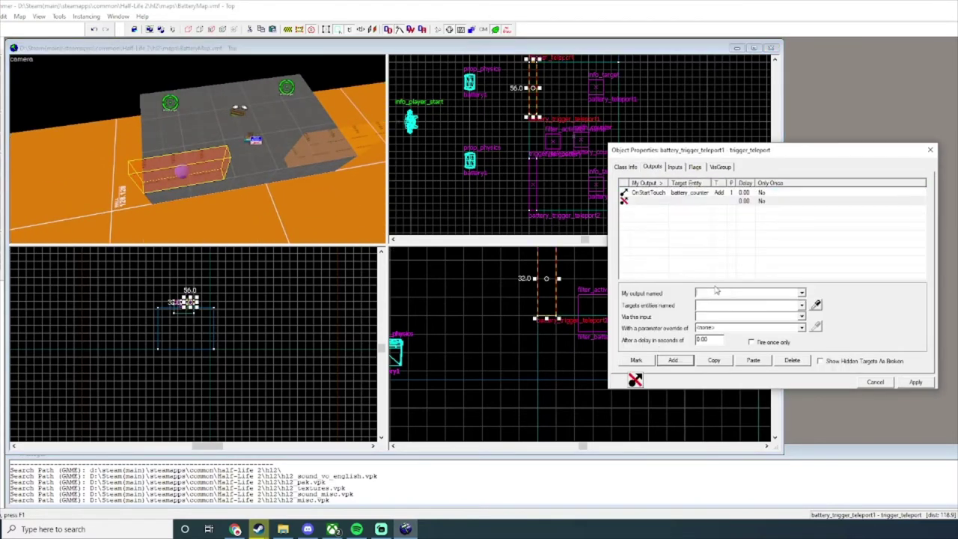
{"action": "left_click", "coordinate": [716, 292]}
{"action": "type", "text": "OnStartTouch"}
Target battery1 with the DisableMotion input in the new OnStartTouch output and apply it.
{"action": "left_click", "coordinate": [733, 306]}
{"action": "type", "text": "ba"}
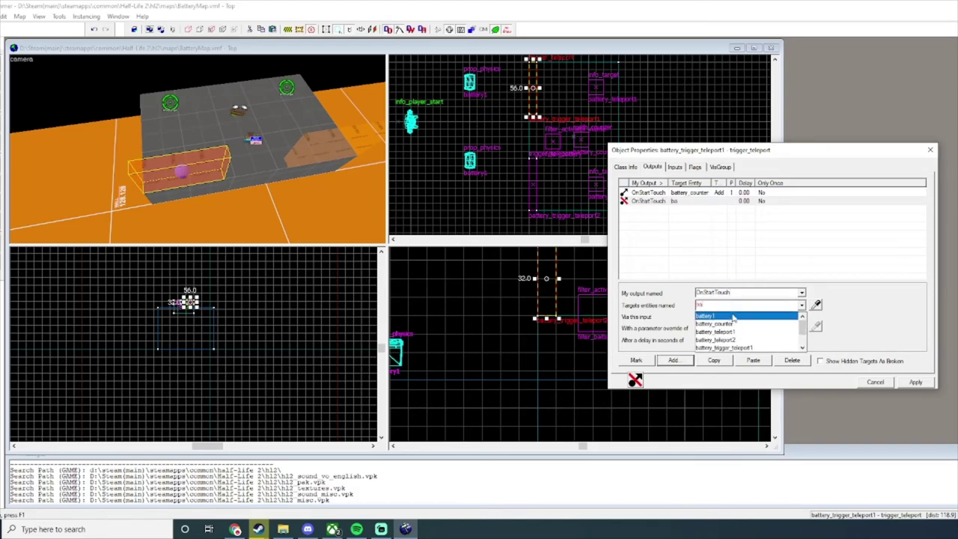
{"action": "left_click", "coordinate": [734, 317]}
{"action": "left_click", "coordinate": [727, 315]}
{"action": "type", "text": "D"}
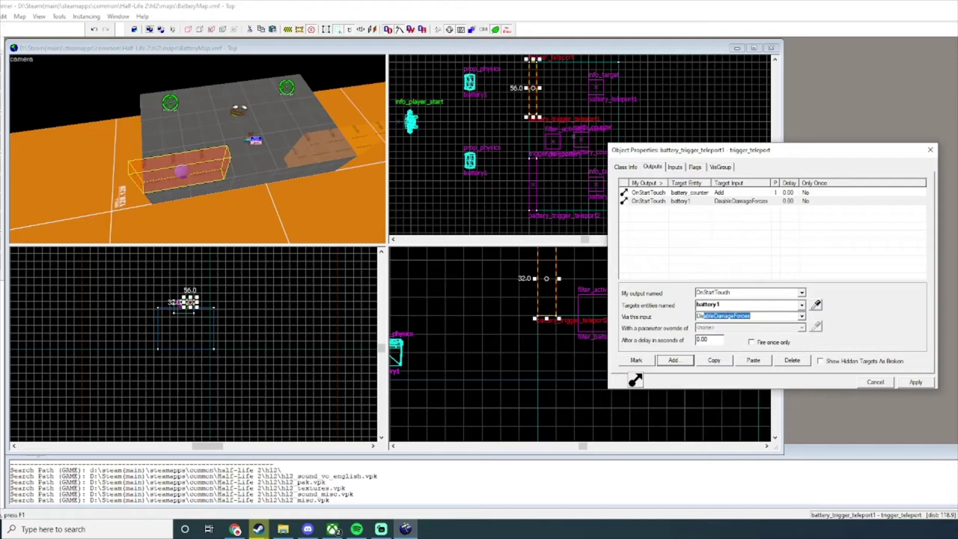
{"action": "type", "text": "isableMotion"}
{"action": "left_click", "coordinate": [916, 382]}
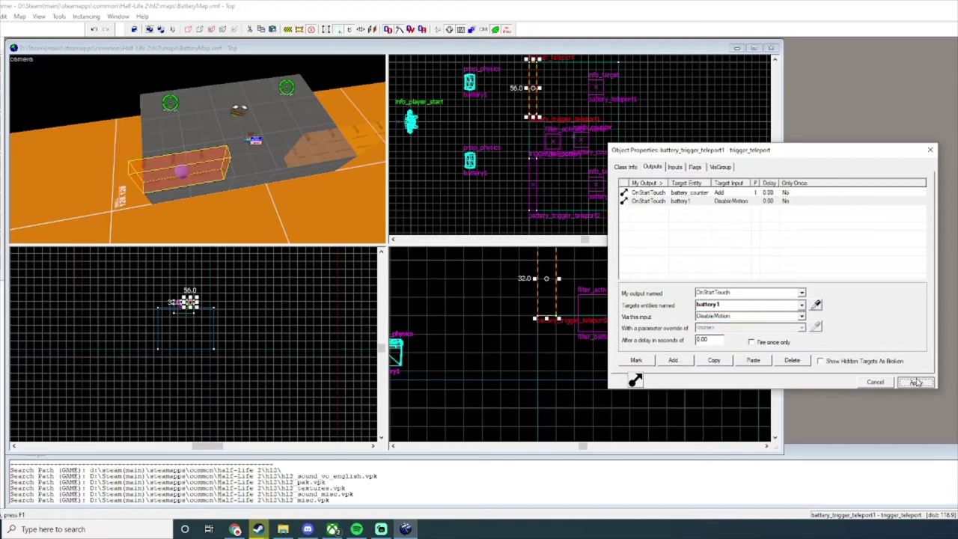
Examine how the battery1 prop, battery_trigger_teleport1 and the battery_teleport1 destination relate, closing the object properties.
{"action": "key", "text": "a"}
{"action": "middle_click_drag", "start_coordinate": [315, 146], "coordinate": [315, 146]}
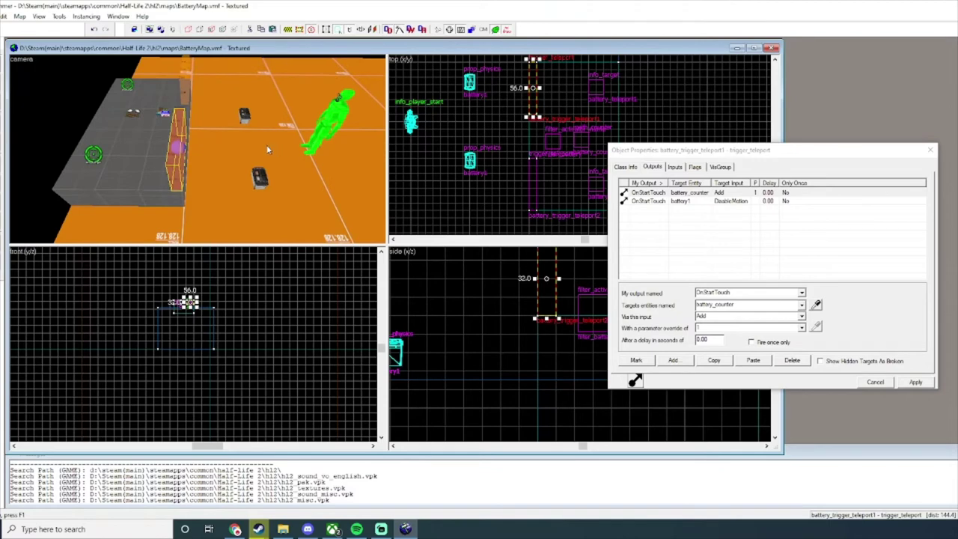
{"action": "left_click", "coordinate": [262, 178]}
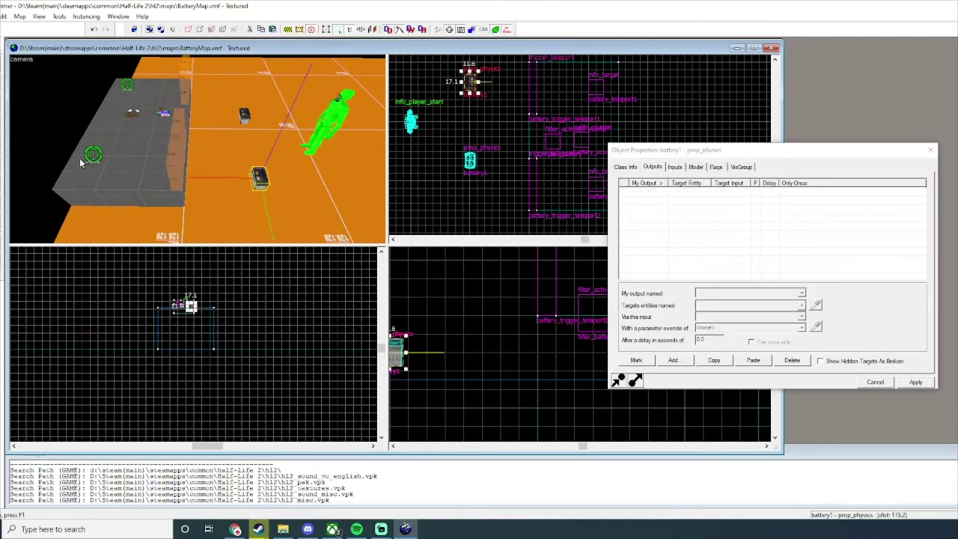
{"action": "left_click", "coordinate": [177, 148]}
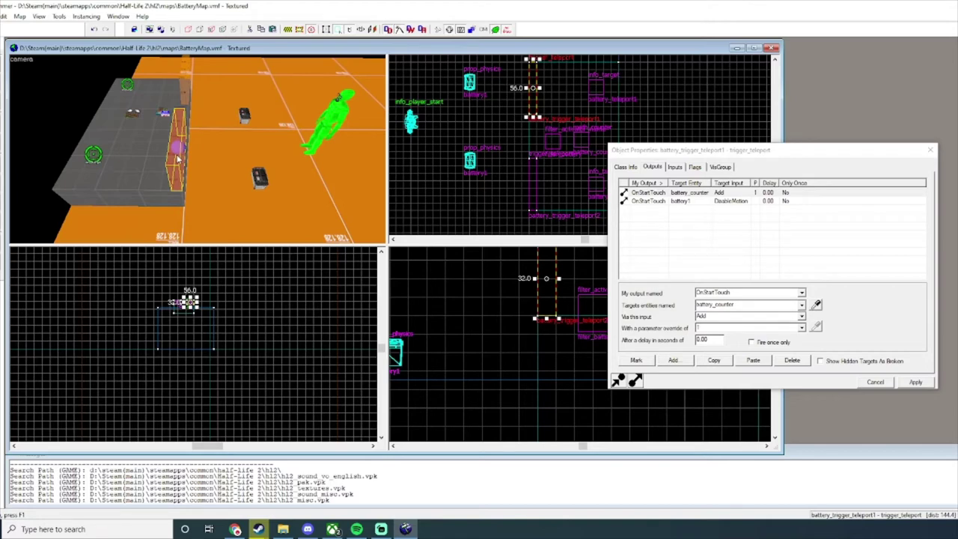
{"action": "left_click", "coordinate": [93, 156]}
{"action": "left_click", "coordinate": [930, 150]}
{"action": "key", "text": "z"}
{"action": "key", "text": "d"}
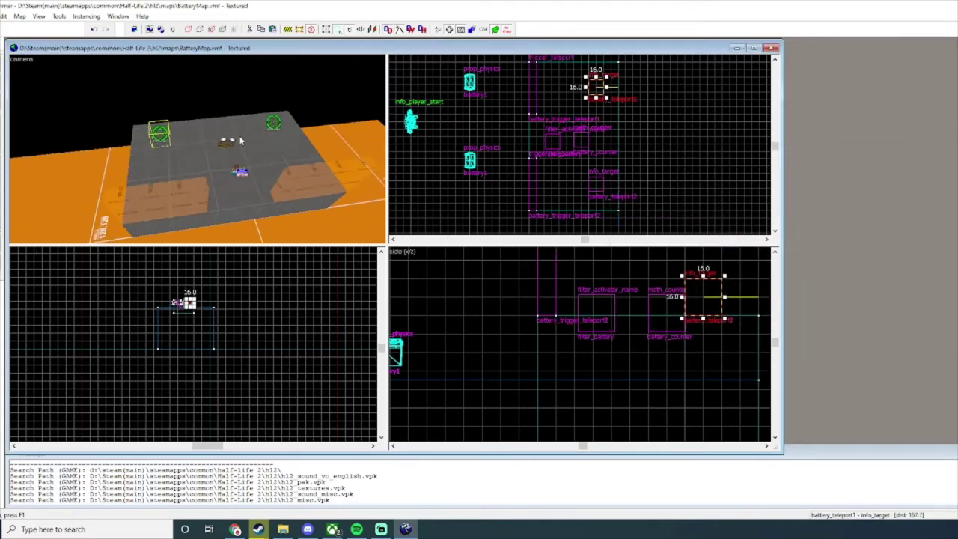
{"action": "key", "text": "Left"}
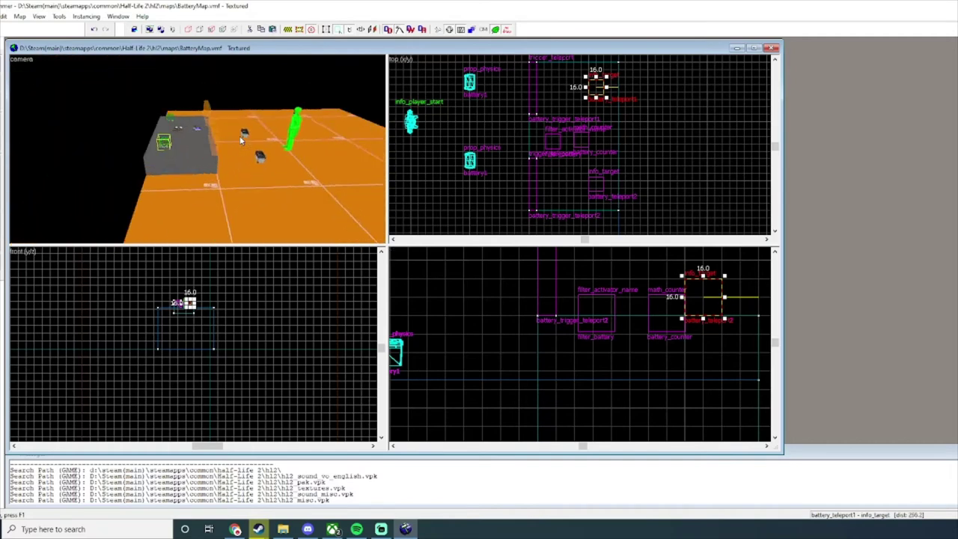
{"action": "key", "text": "Left"}
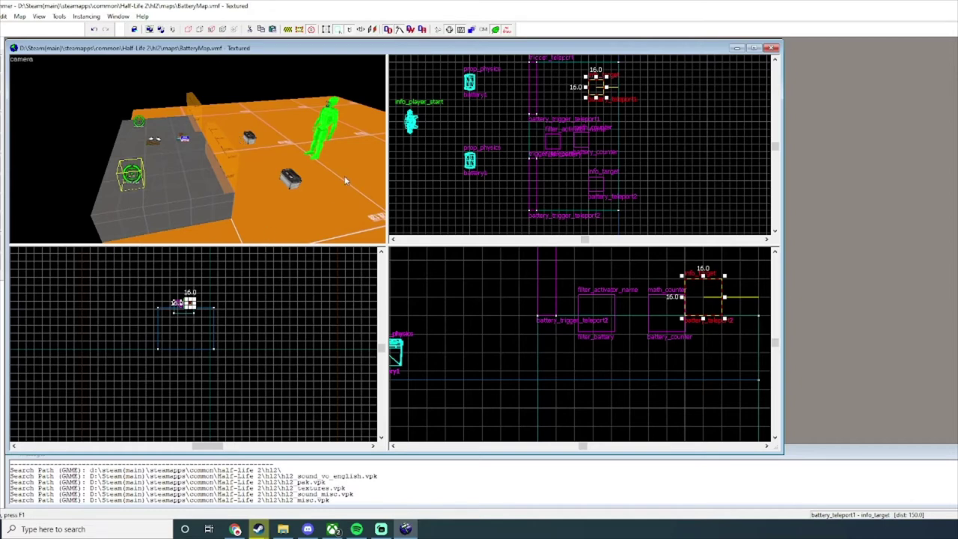
Review the teleport trigger beside its destination and battery_counter on the block, then clear the selection.
{"action": "left_click", "coordinate": [217, 175]}
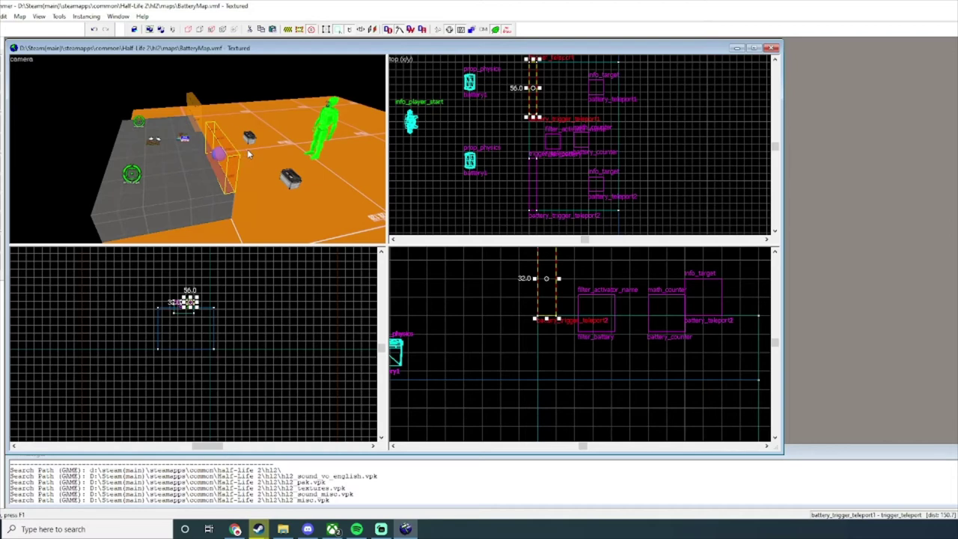
{"action": "key", "text": "z"}
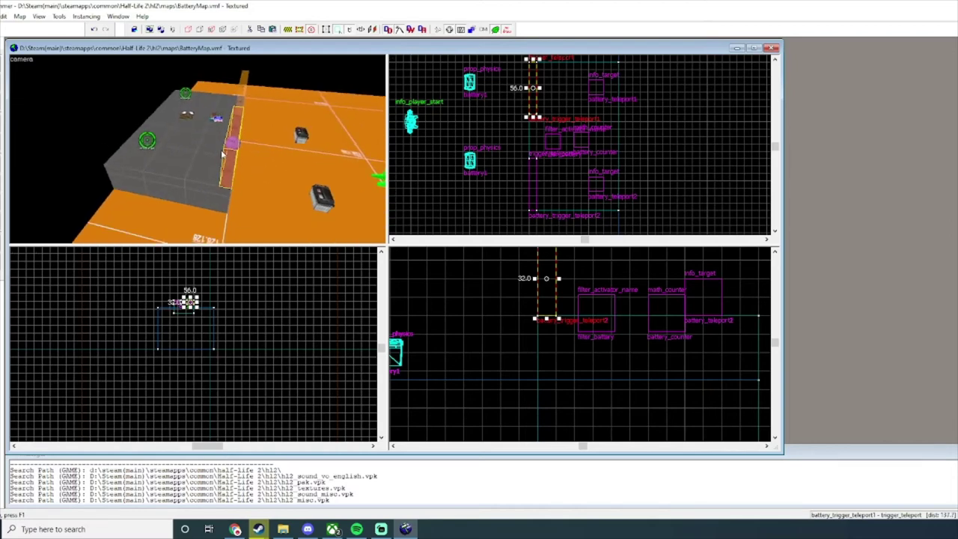
{"action": "left_click", "coordinate": [149, 140]}
{"action": "left_click", "coordinate": [230, 159]}
{"action": "key", "text": "z"}
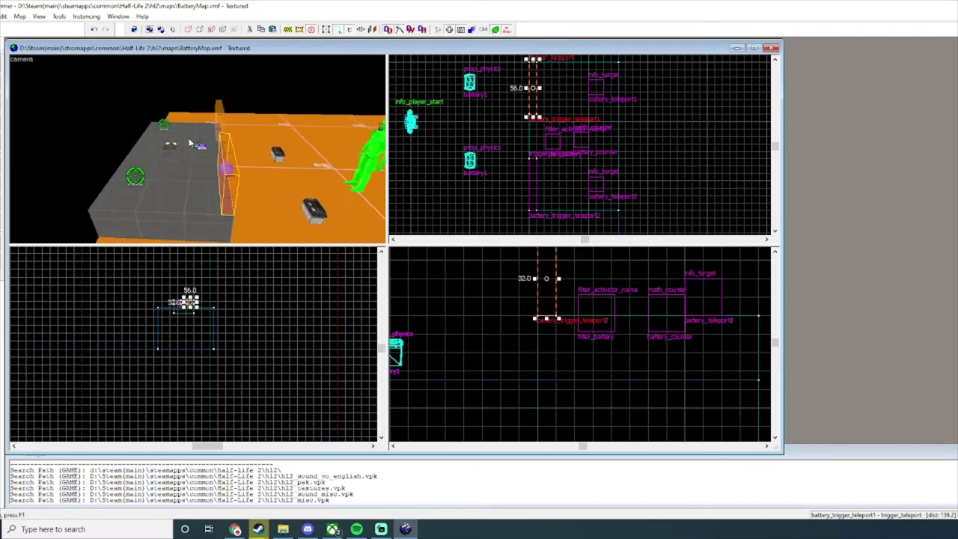
{"action": "left_click", "coordinate": [177, 147]}
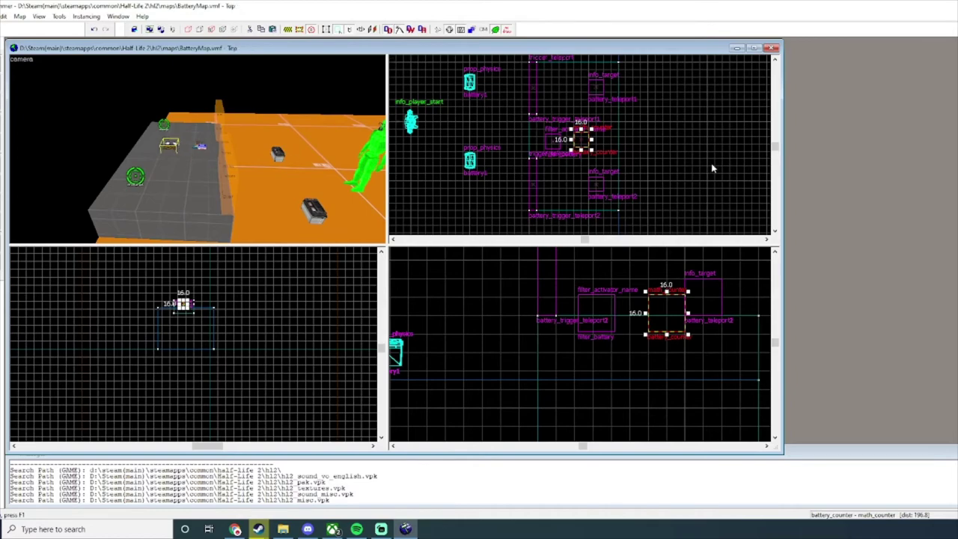
{"action": "scroll", "coordinate": [711, 167], "scroll_direction": "up", "scroll_amount": 3}
{"action": "key", "text": "Escape"}
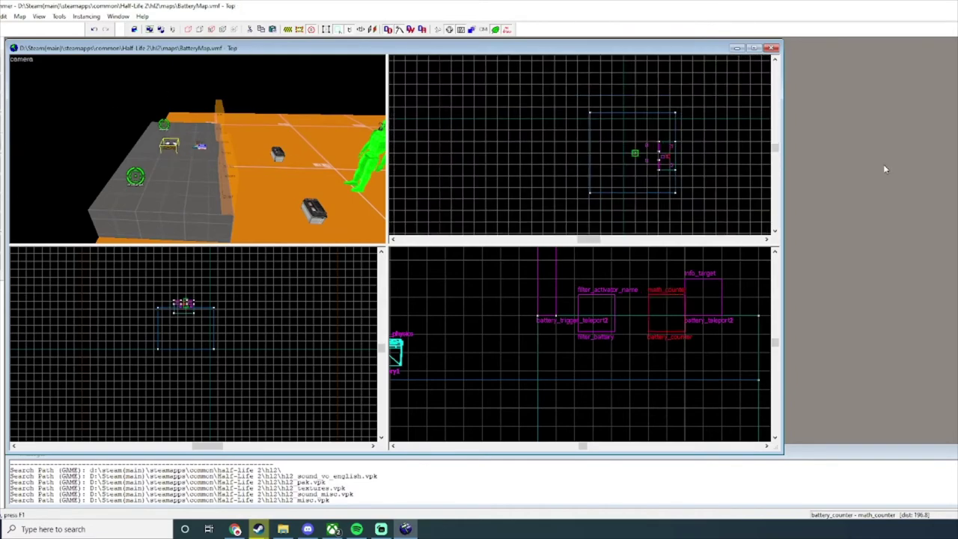
Lift the grey block's texture as the current texture and close the face editing sheet.
{"action": "left_click", "coordinate": [1, 167]}
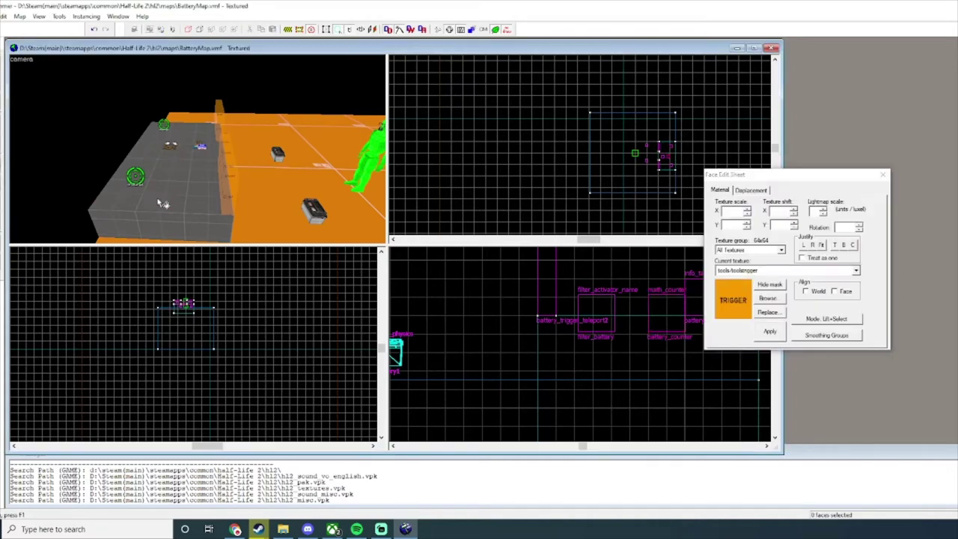
{"action": "left_click", "coordinate": [163, 202]}
{"action": "left_click", "coordinate": [883, 176]}
Draw a block outline about 472 units long and 8 units thick along the floor's edge in the top view.
{"action": "scroll", "coordinate": [642, 131], "scroll_direction": "up", "scroll_amount": 1}
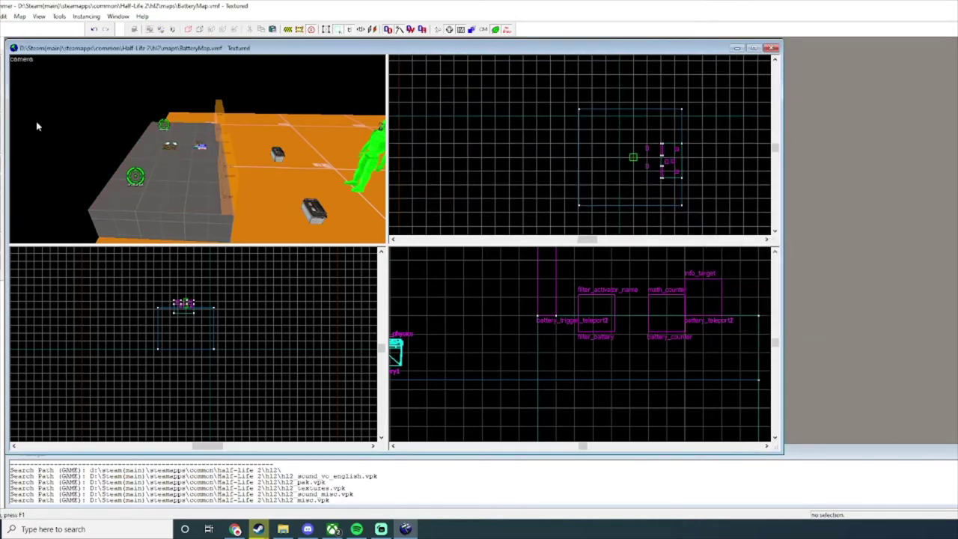
{"action": "left_click_drag", "start_coordinate": [580, 112], "coordinate": [685, 109]}
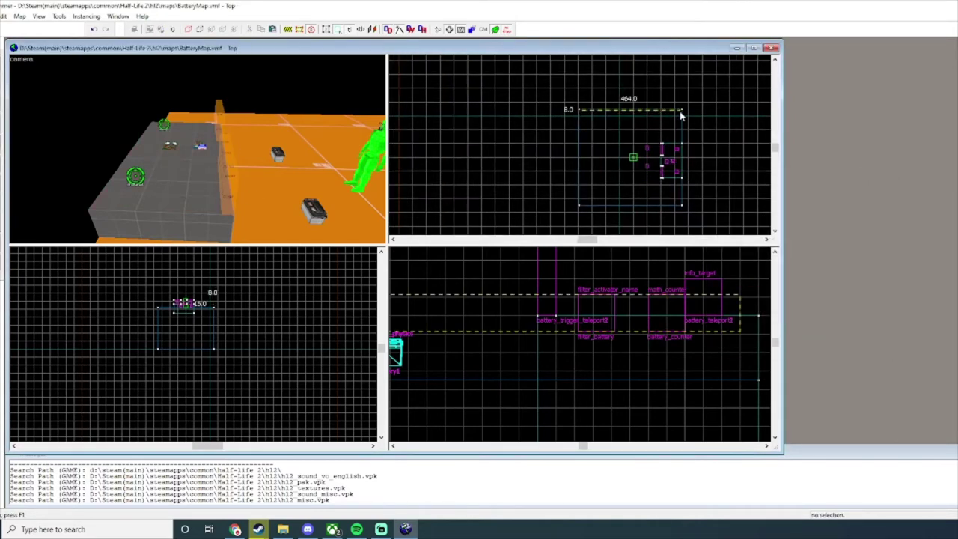
{"action": "scroll", "coordinate": [685, 109], "scroll_direction": "up", "scroll_amount": 2}
{"action": "scroll", "coordinate": [627, 287], "scroll_direction": "down", "scroll_amount": 2}
{"action": "scroll", "coordinate": [627, 287], "scroll_direction": "down", "scroll_amount": 1}
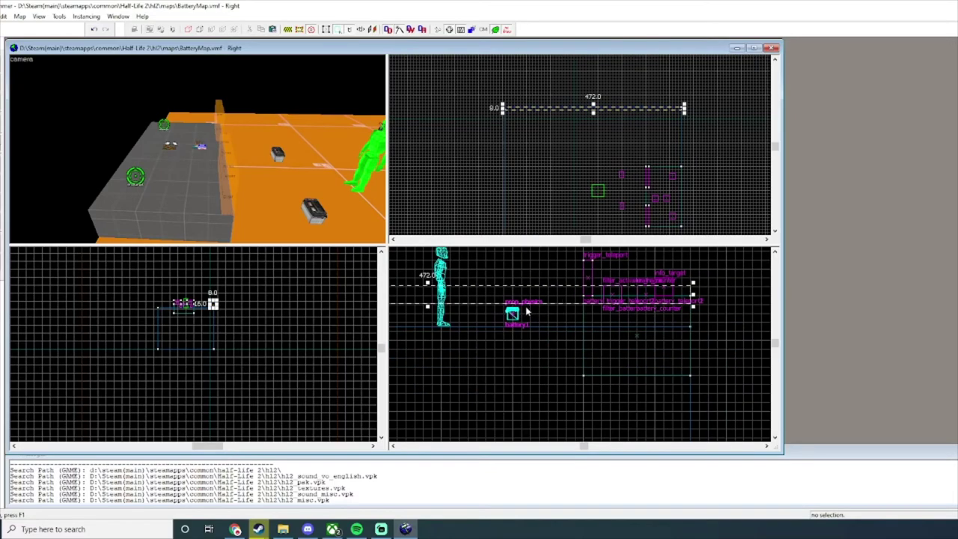
Stretch the block outline to about 392 units tall in the side view and create the wall brush.
{"action": "mouse_move", "coordinate": [428, 307]}
{"action": "left_mouse_down"}
{"action": "mouse_move", "coordinate": [472, 519]}
{"action": "mouse_move", "coordinate": [494, 374]}
{"action": "left_mouse_up"}
{"action": "scroll", "coordinate": [434, 322], "scroll_direction": "down", "scroll_amount": 5}
{"action": "scroll", "coordinate": [561, 361], "scroll_direction": "down", "scroll_amount": 5}
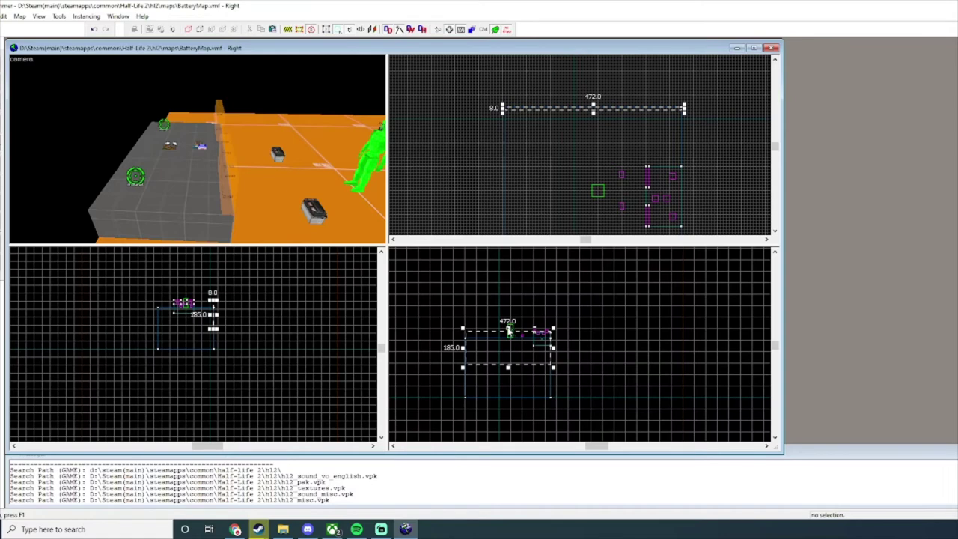
{"action": "left_click_drag", "start_coordinate": [508, 330], "coordinate": [523, 298]}
{"action": "key", "text": "Return"}
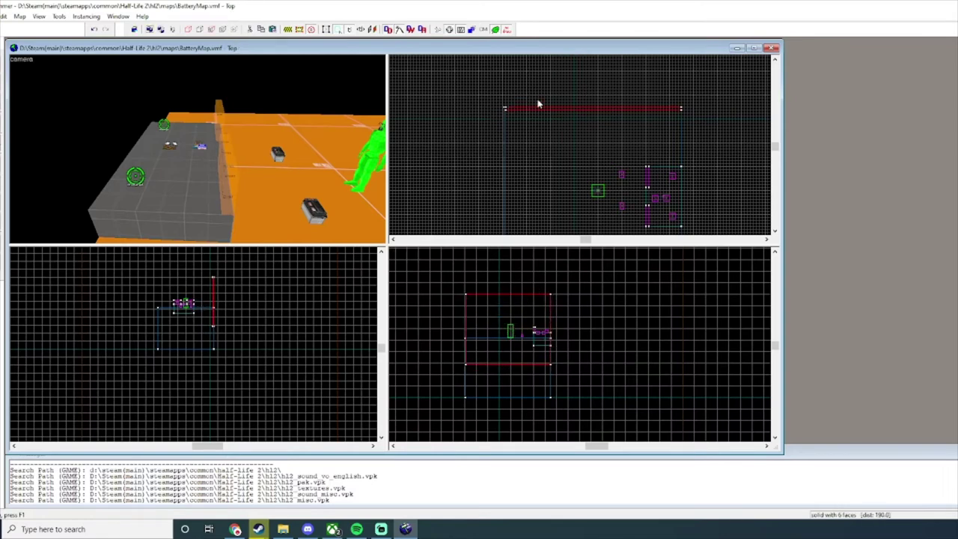
Extend the new wall's end past the floor's corner to make it 480 units long.
{"action": "left_click", "coordinate": [1, 54]}
{"action": "scroll", "coordinate": [493, 113], "scroll_direction": "up", "scroll_amount": 3}
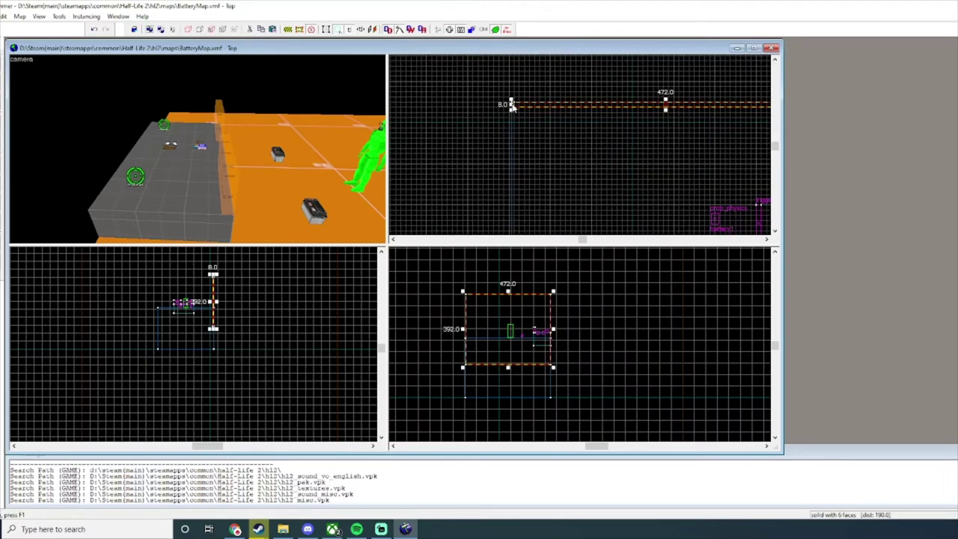
{"action": "left_click_drag", "start_coordinate": [512, 105], "coordinate": [509, 107]}
{"action": "scroll", "coordinate": [235, 137], "scroll_direction": "down", "scroll_amount": 5}
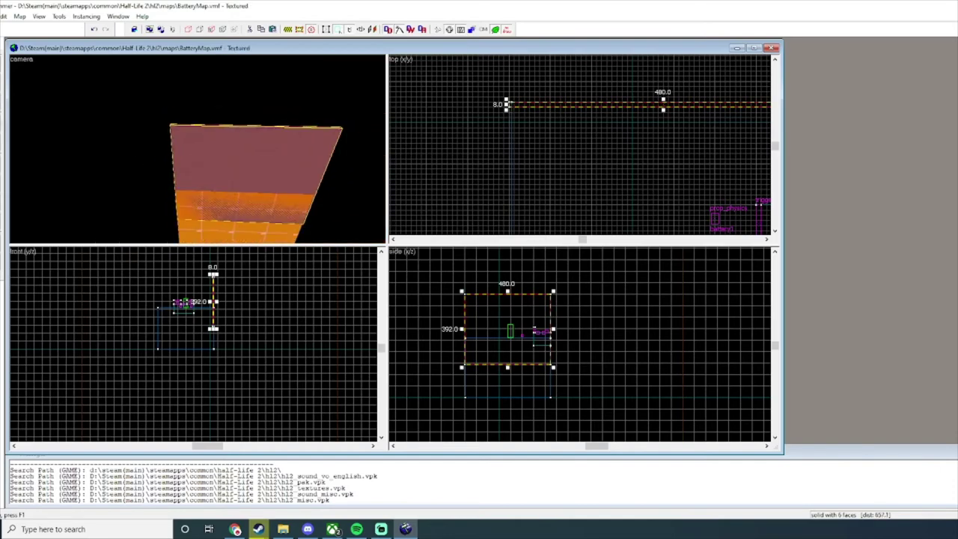
Create the missing thin wall blocks along the remaining open sides of the room.
{"action": "left_click", "coordinate": [1, 141]}
{"action": "scroll", "coordinate": [524, 152], "scroll_direction": "down", "scroll_amount": 5}
{"action": "mouse_move", "coordinate": [511, 105]}
{"action": "left_mouse_down"}
{"action": "mouse_move", "coordinate": [524, 151]}
{"action": "mouse_move", "coordinate": [535, 323]}
{"action": "mouse_move", "coordinate": [536, 176]}
{"action": "mouse_move", "coordinate": [527, 170]}
{"action": "mouse_move", "coordinate": [525, 207]}
{"action": "mouse_move", "coordinate": [717, 208]}
{"action": "mouse_move", "coordinate": [738, 155]}
{"action": "mouse_move", "coordinate": [741, 97]}
{"action": "mouse_move", "coordinate": [722, 82]}
{"action": "left_mouse_up"}
{"action": "scroll", "coordinate": [536, 175], "scroll_direction": "down", "scroll_amount": 1}
{"action": "scroll", "coordinate": [532, 171], "scroll_direction": "up", "scroll_amount": 3}
{"action": "scroll", "coordinate": [527, 171], "scroll_direction": "up", "scroll_amount": 4}
{"action": "key", "text": "Return"}
{"action": "scroll", "coordinate": [555, 201], "scroll_direction": "down", "scroll_amount": 2}
{"action": "scroll", "coordinate": [553, 200], "scroll_direction": "down", "scroll_amount": 1}
{"action": "scroll", "coordinate": [738, 152], "scroll_direction": "down", "scroll_amount": 4}
{"action": "scroll", "coordinate": [740, 98], "scroll_direction": "up", "scroll_amount": 7}
{"action": "scroll", "coordinate": [722, 82], "scroll_direction": "down", "scroll_amount": 3}
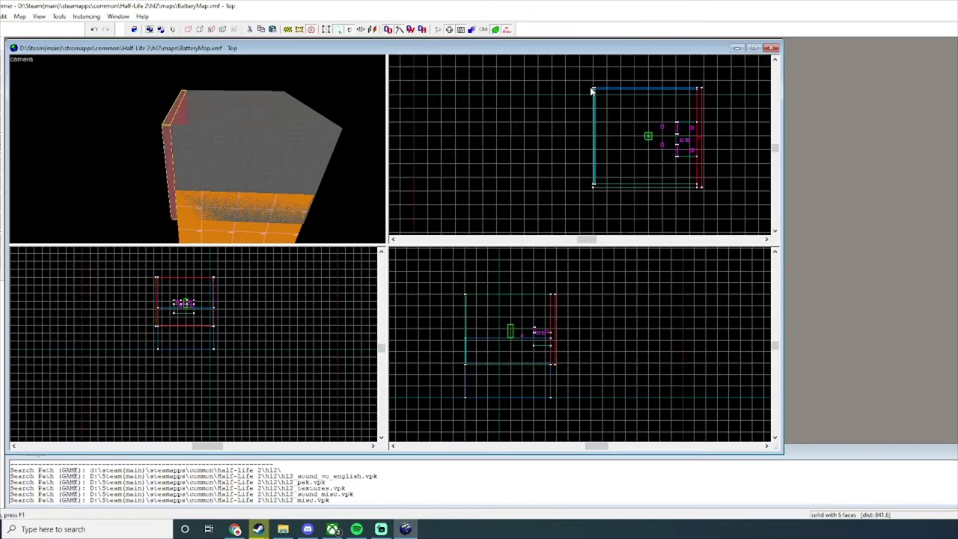
Reduce the floor block's height to 52 units and copy the block to the top of the walls as a ceiling.
{"action": "left_click", "coordinate": [1, 68]}
{"action": "left_click", "coordinate": [212, 238]}
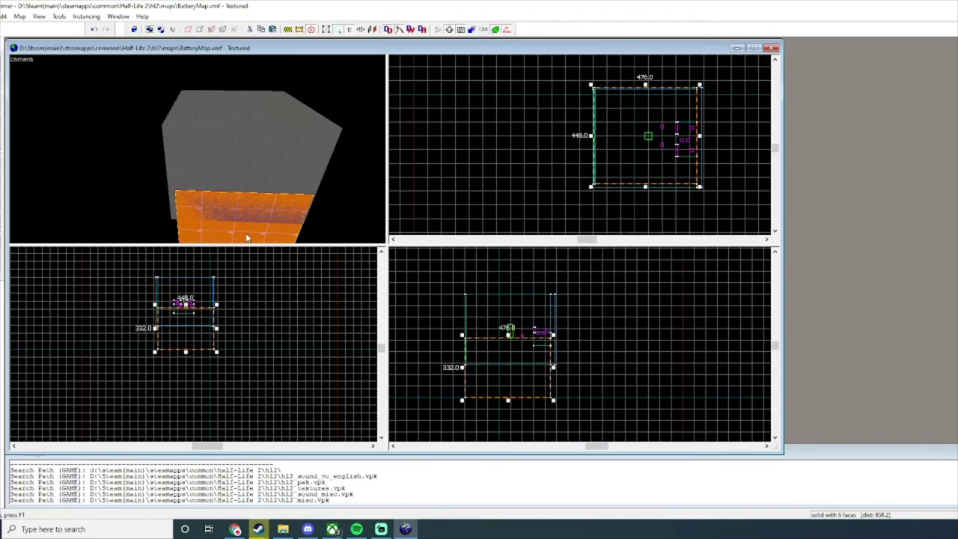
{"action": "left_click_drag", "start_coordinate": [509, 405], "coordinate": [512, 292]}
{"action": "scroll", "coordinate": [516, 300], "scroll_direction": "up", "scroll_amount": 3}
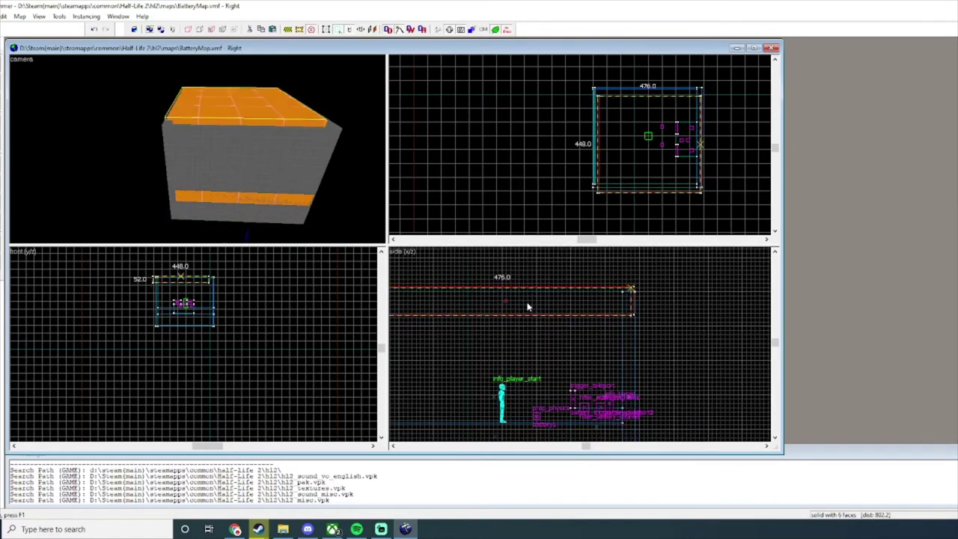
Align the ceiling block over the walls and stretch it to about 624 by 496 units to cover the whole room.
{"action": "scroll", "coordinate": [682, 154], "scroll_direction": "up", "scroll_amount": 1}
{"action": "left_click_drag", "start_coordinate": [681, 151], "coordinate": [683, 139]}
{"action": "left_click_drag", "start_coordinate": [704, 192], "coordinate": [723, 204]}
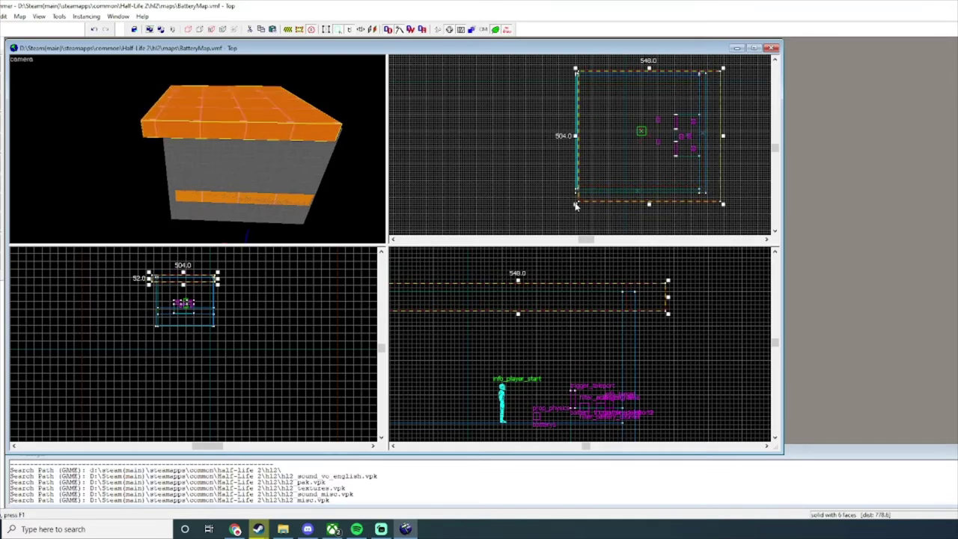
{"action": "left_click_drag", "start_coordinate": [576, 203], "coordinate": [555, 202]}
Inspect the enclosed room from inside, then compile the map and run it in the game.
{"action": "scroll", "coordinate": [276, 157], "scroll_direction": "up", "scroll_amount": 4}
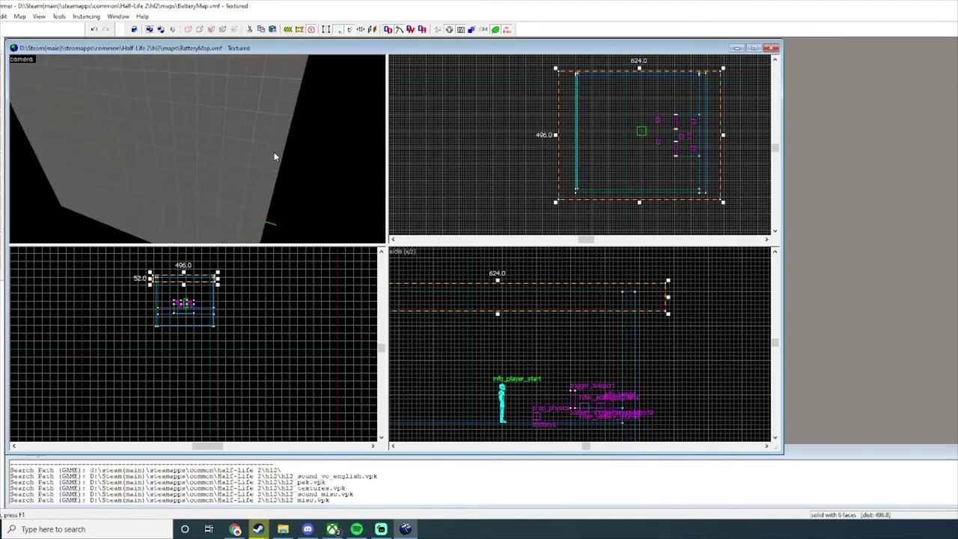
{"action": "key", "text": "w"}
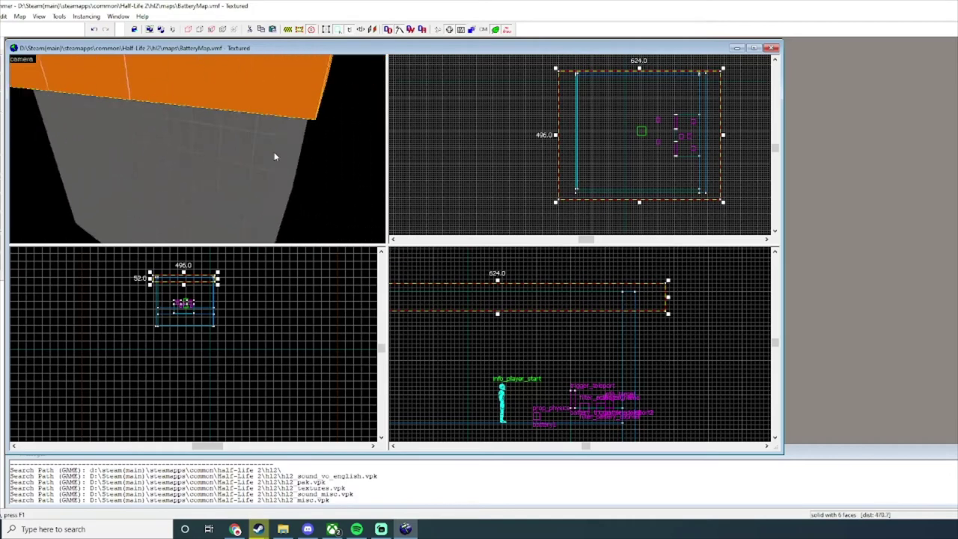
{"action": "key", "text": "w"}
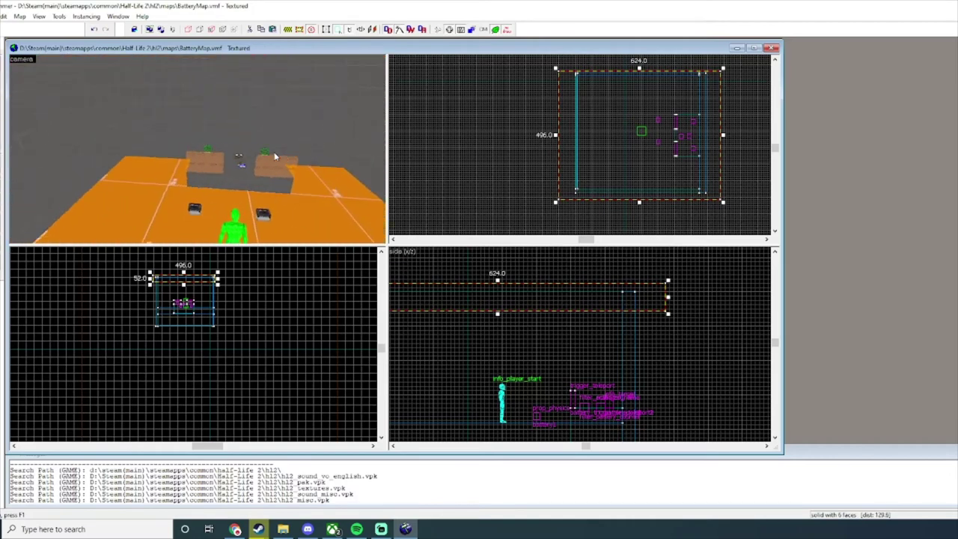
{"action": "scroll", "coordinate": [275, 156], "scroll_direction": "up", "scroll_amount": 3}
{"action": "left_click", "coordinate": [1, 16]}
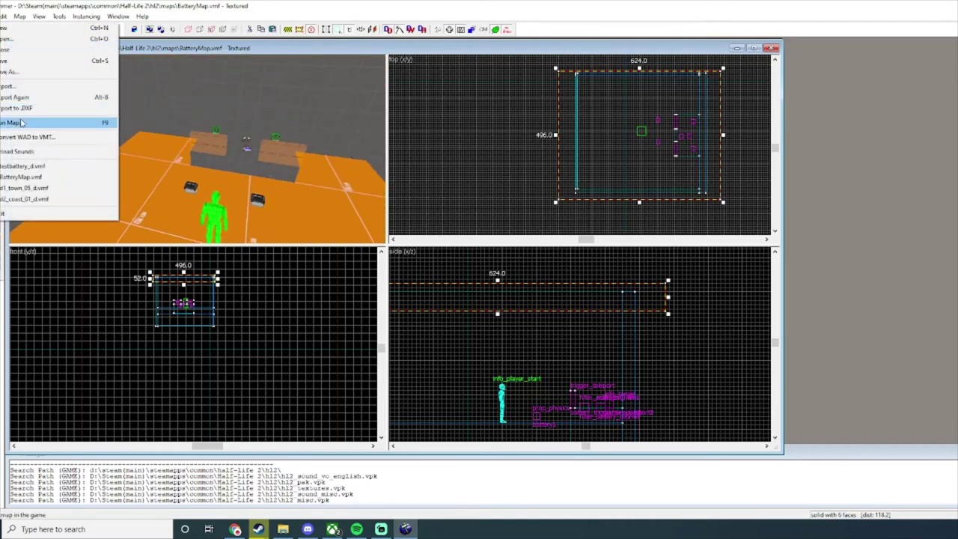
{"action": "left_click", "coordinate": [21, 122]}
{"action": "left_click", "coordinate": [620, 348]}
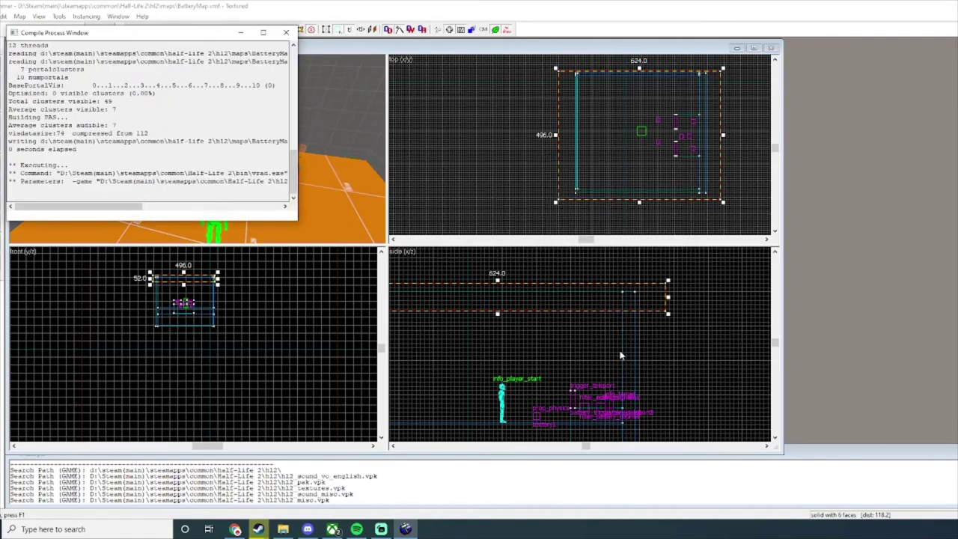
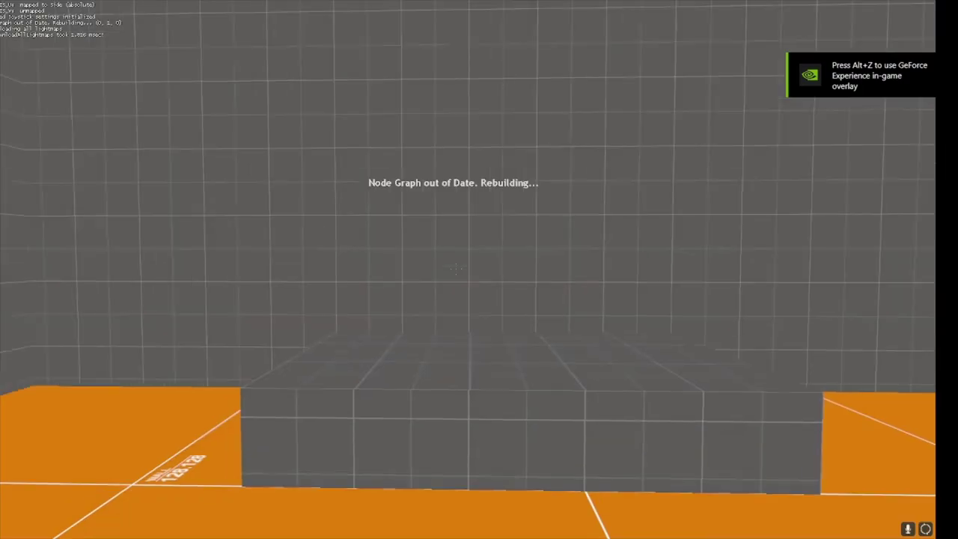
Playtest the map by carrying a battery to the gray block and checking how it teleports and locks in place.
{"action": "key", "text": "s"}
{"action": "key", "text": "w"}
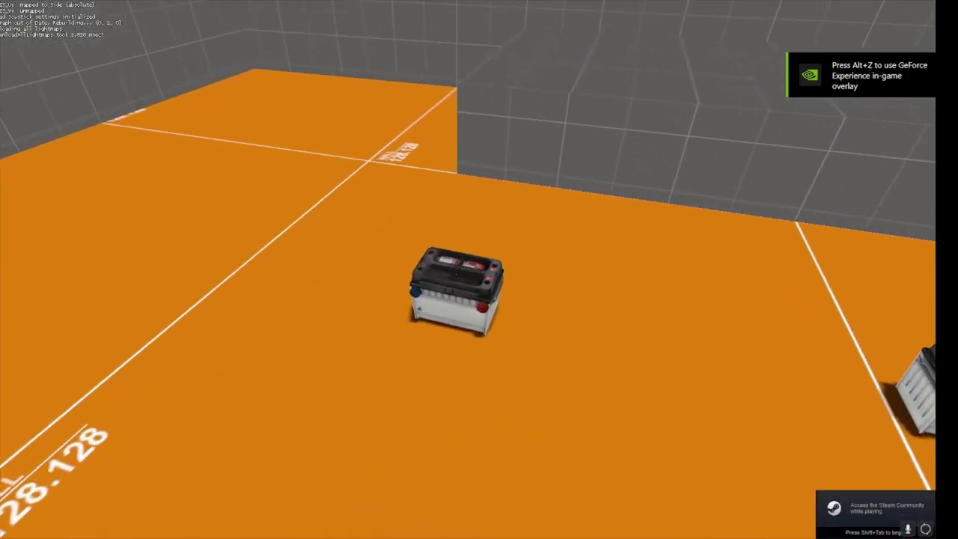
{"action": "key", "text": "e"}
{"action": "key", "text": "e"}
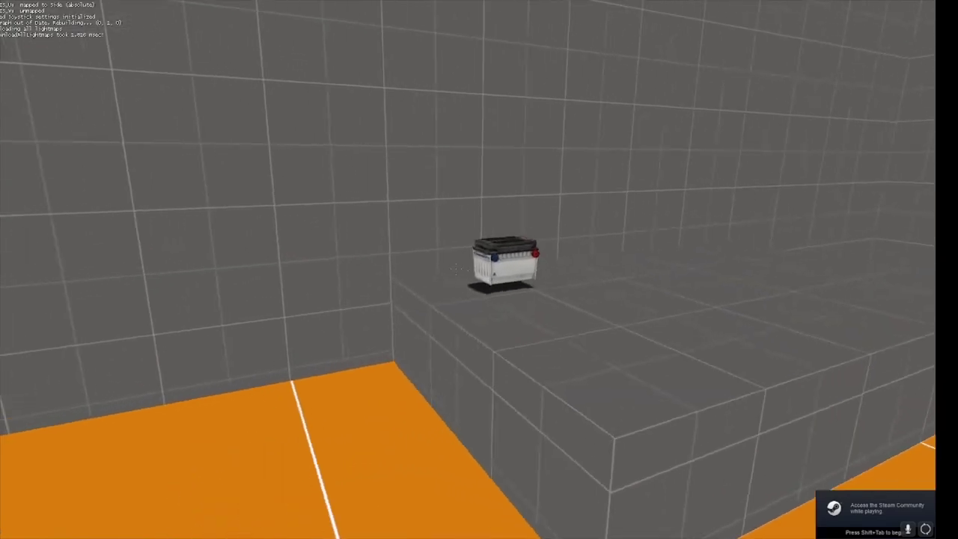
{"action": "key", "text": "w"}
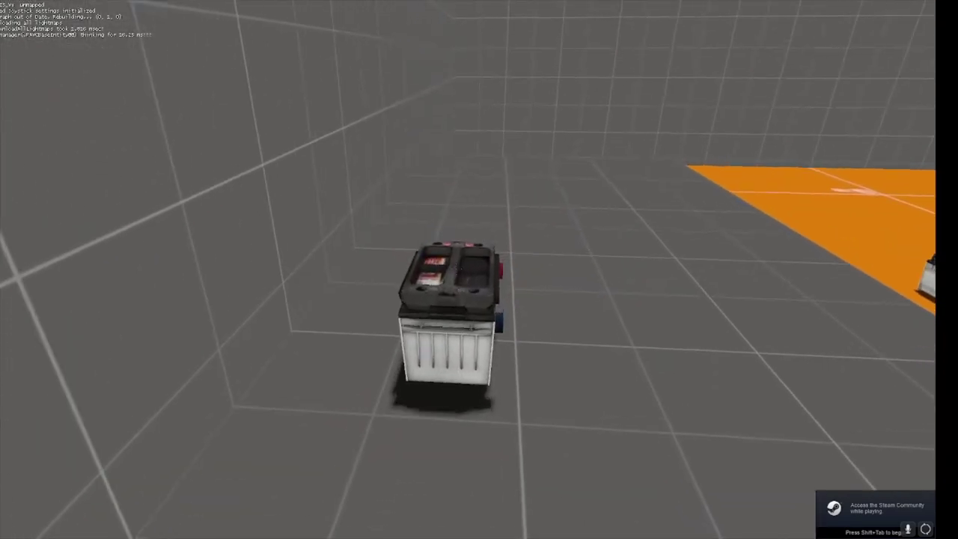
{"action": "key", "text": "space"}
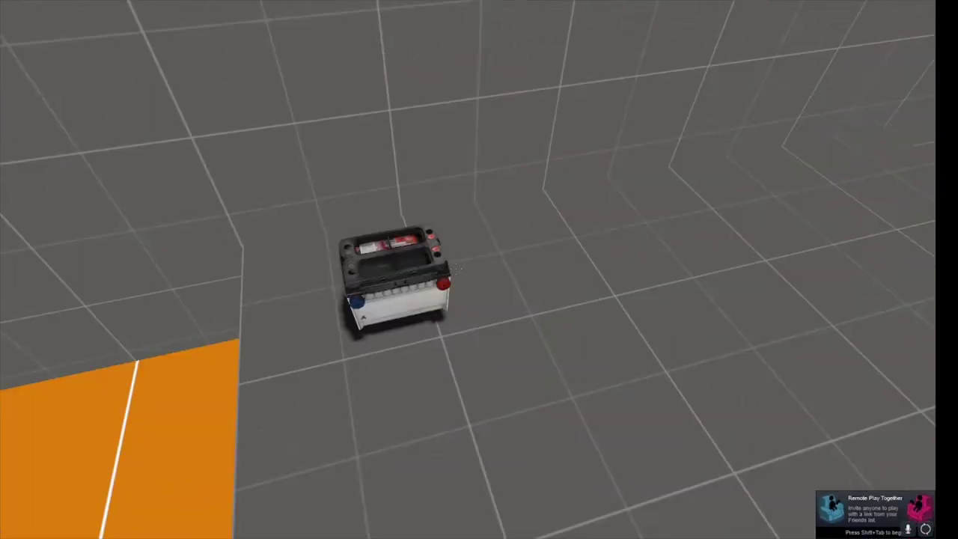
{"action": "key", "text": "s"}
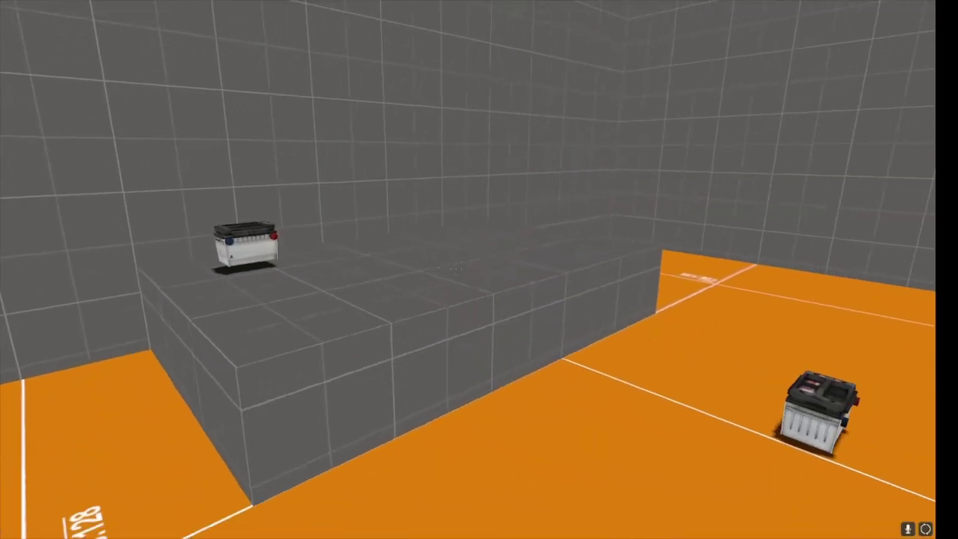
{"action": "key", "text": "w"}
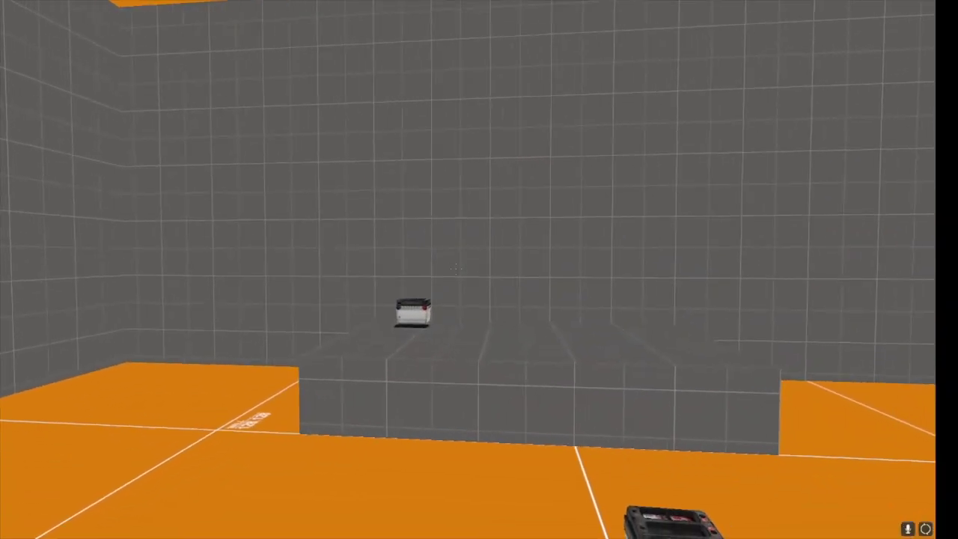
Quit the game and return to the map editor.
{"action": "key", "text": "Escape"}
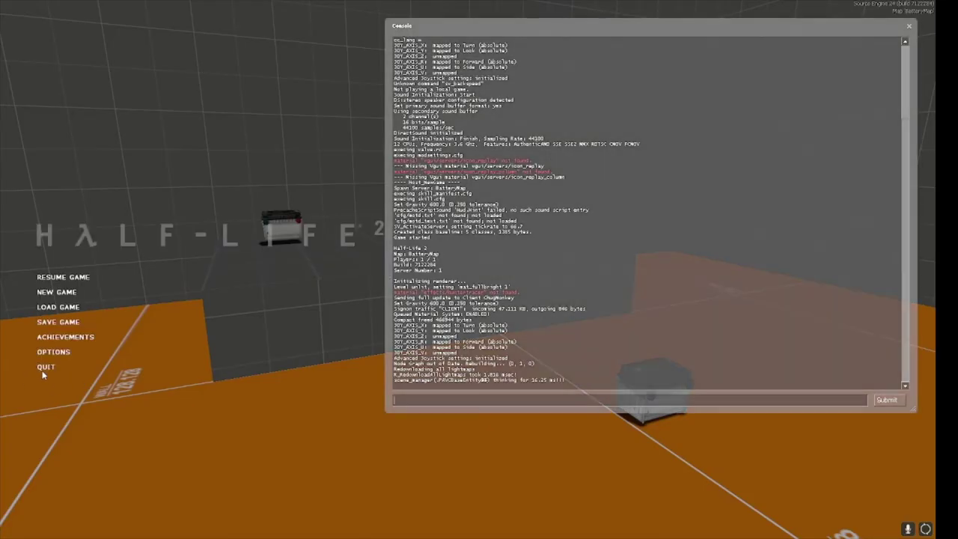
{"action": "left_click", "coordinate": [45, 366]}
{"action": "left_click", "coordinate": [459, 282]}
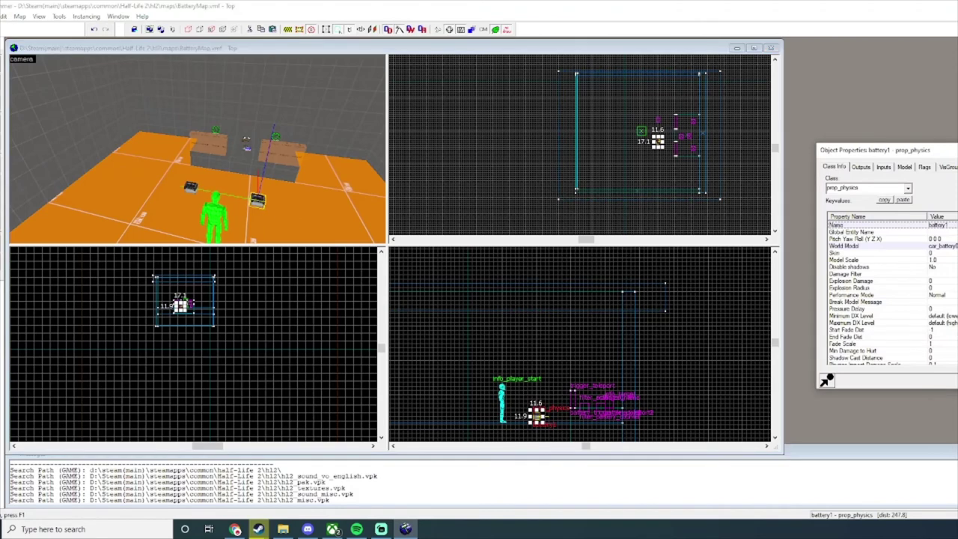
Rename the selected prop_physics battery as battery2 and close its properties.
{"action": "key", "text": "BackSpace"}
{"action": "type", "text": "2"}
{"action": "key", "text": "Return"}
{"action": "key", "text": "Escape"}
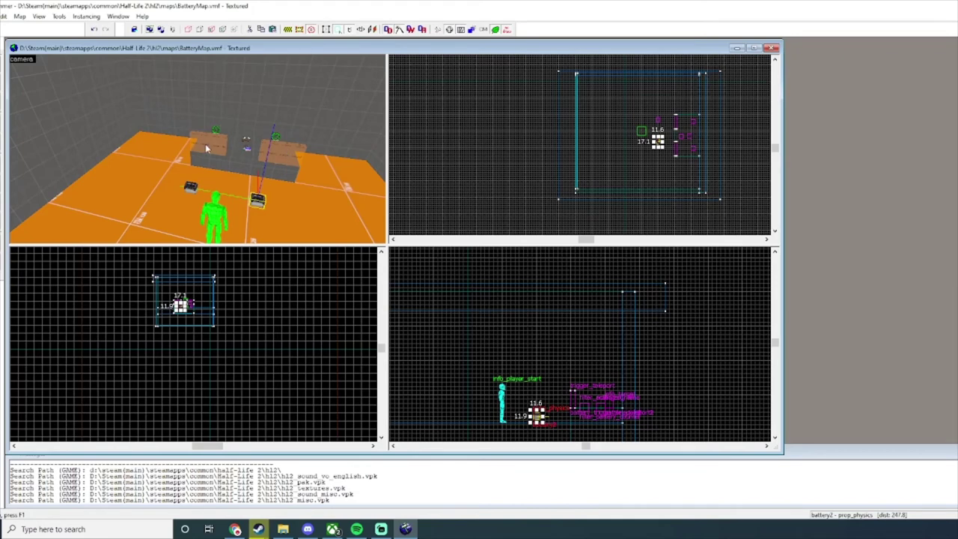
Add a new OnStartTouch output to the battery_trigger_teleport1 entity.
{"action": "key", "text": "z"}
{"action": "key", "text": "a"}
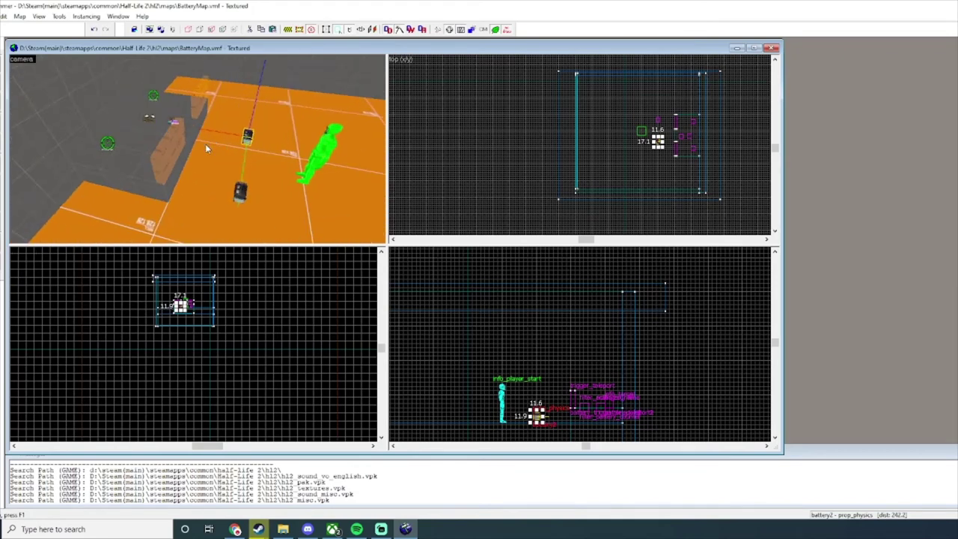
{"action": "key", "text": "z"}
{"action": "double_click", "coordinate": [226, 162]}
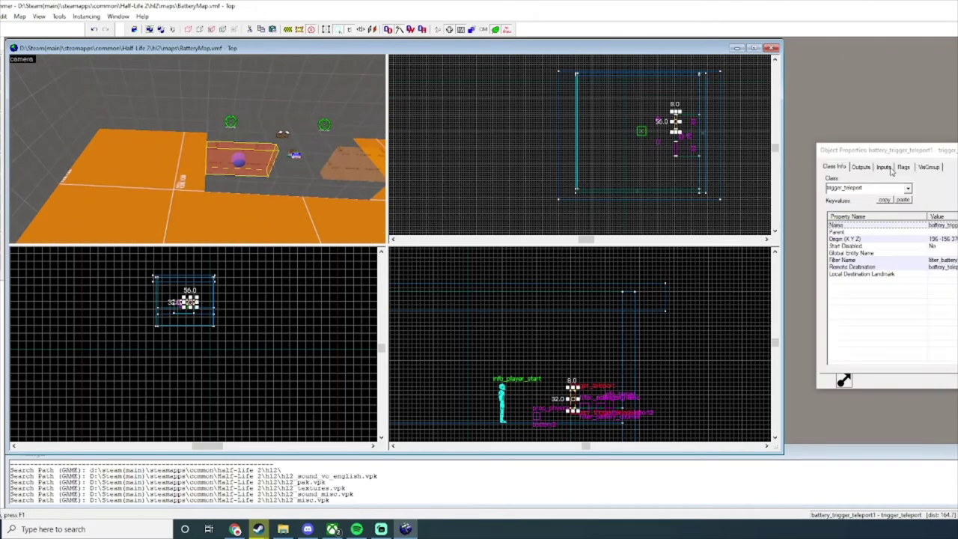
{"action": "left_click", "coordinate": [862, 167]}
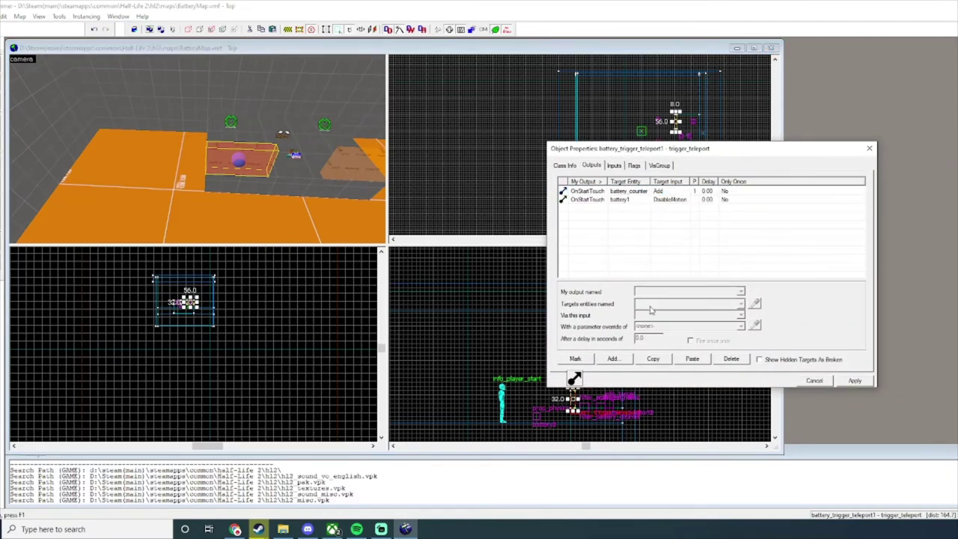
{"action": "left_click", "coordinate": [612, 360]}
{"action": "type", "text": "OnStartTouch"}
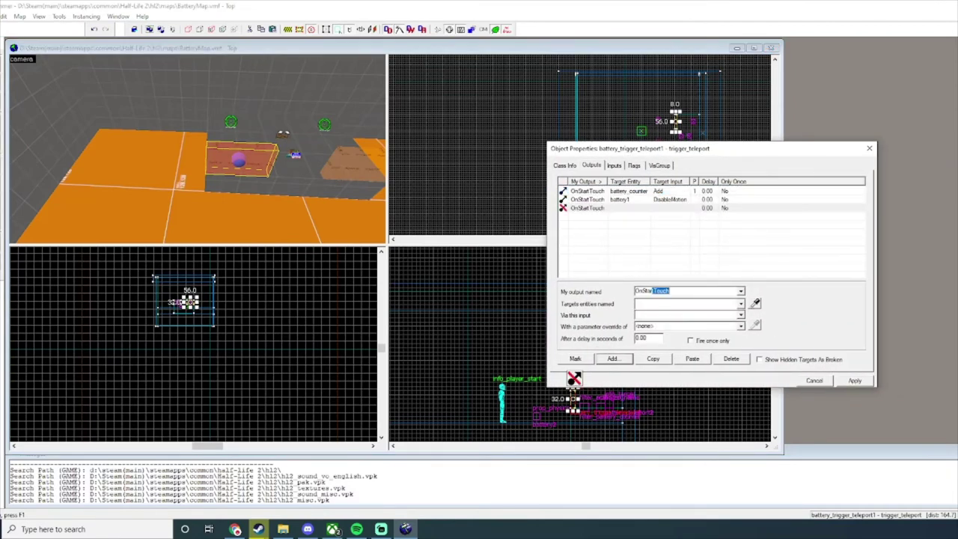
Change the target of the trigger's DisableMotion output to battery* so it covers every battery.
{"action": "left_click", "coordinate": [624, 201]}
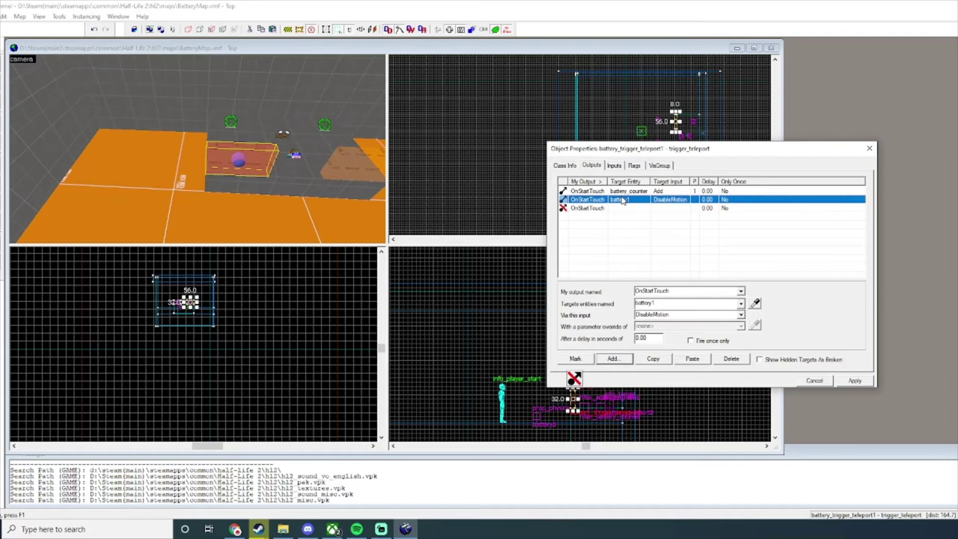
{"action": "left_click", "coordinate": [658, 303]}
{"action": "key", "text": "BackSpace"}
{"action": "type", "text": "*"}
{"action": "key", "text": "Return"}
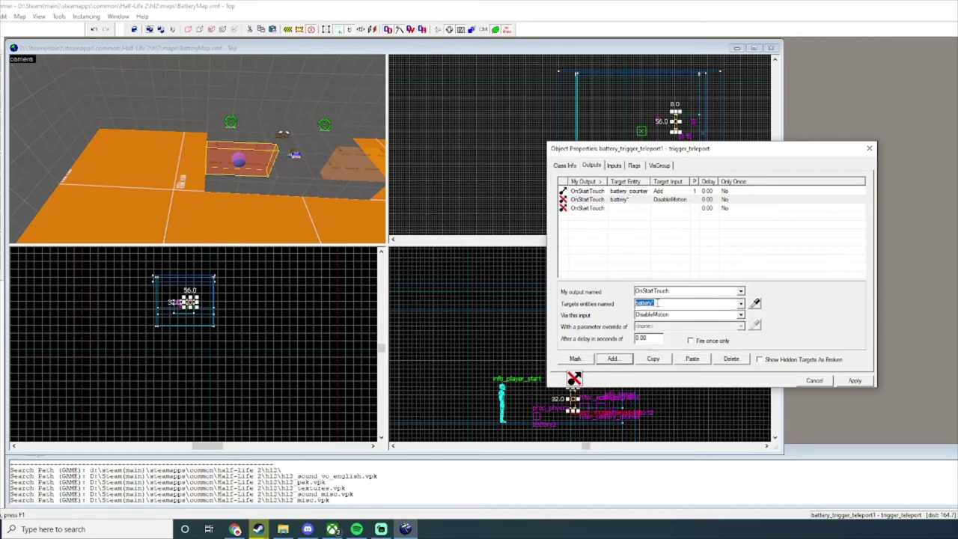
{"action": "left_click", "coordinate": [606, 200]}
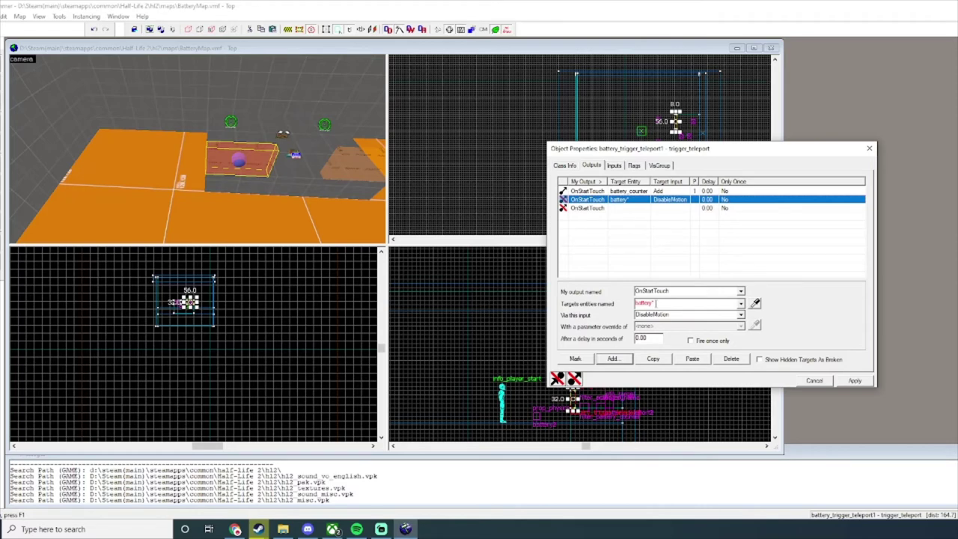
Set the new OnStartTouch output to target battery_trigger_teleport1 with the Kill input, and apply the changes.
{"action": "left_click", "coordinate": [630, 209]}
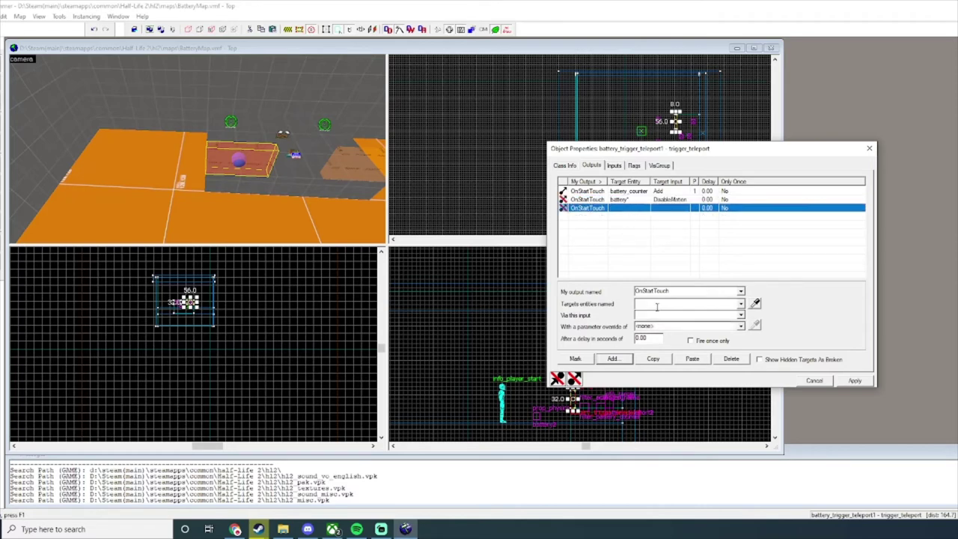
{"action": "left_click", "coordinate": [649, 304]}
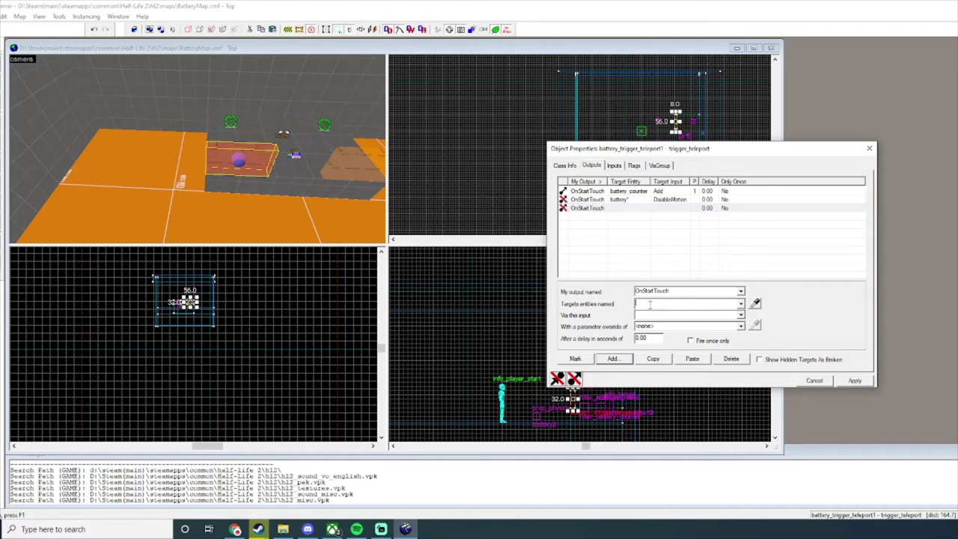
{"action": "left_click", "coordinate": [740, 305]}
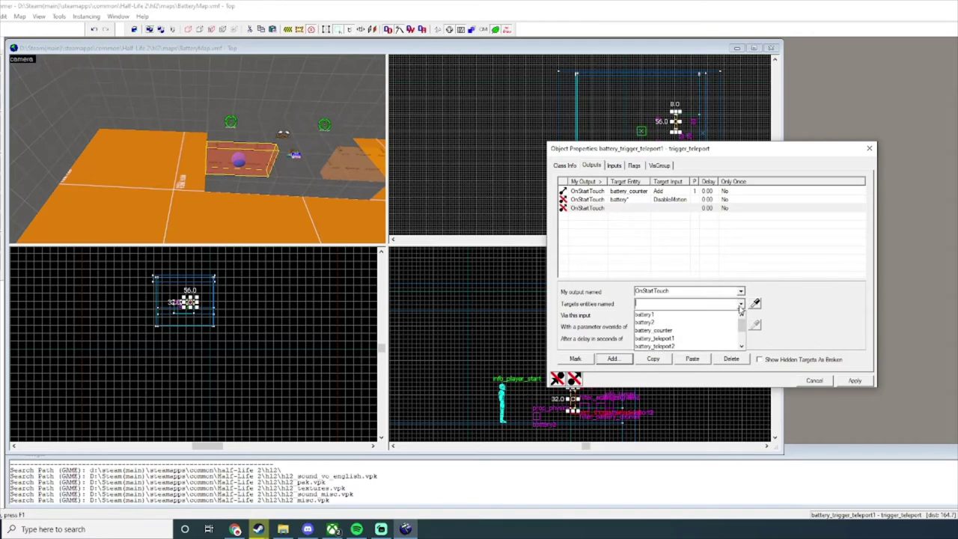
{"action": "left_click", "coordinate": [731, 305]}
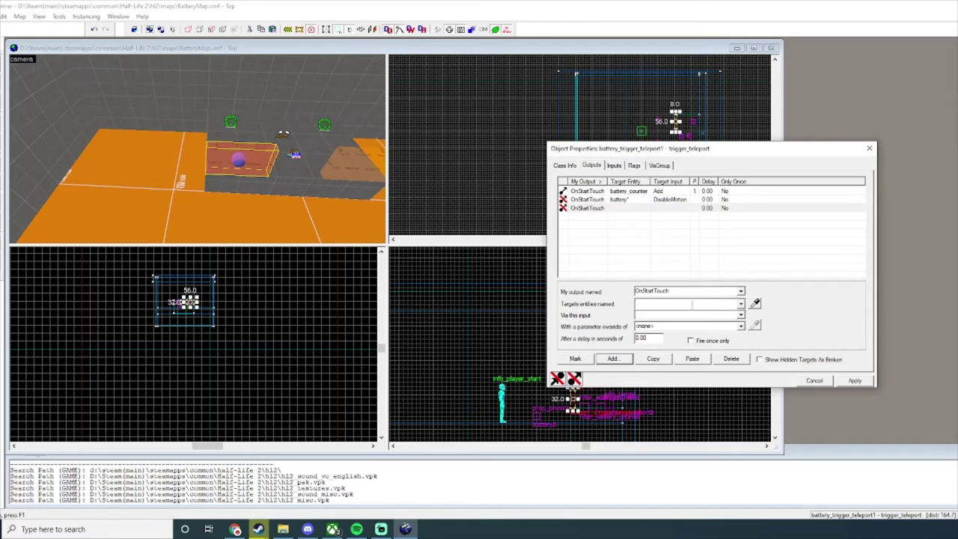
{"action": "type", "text": "batter"}
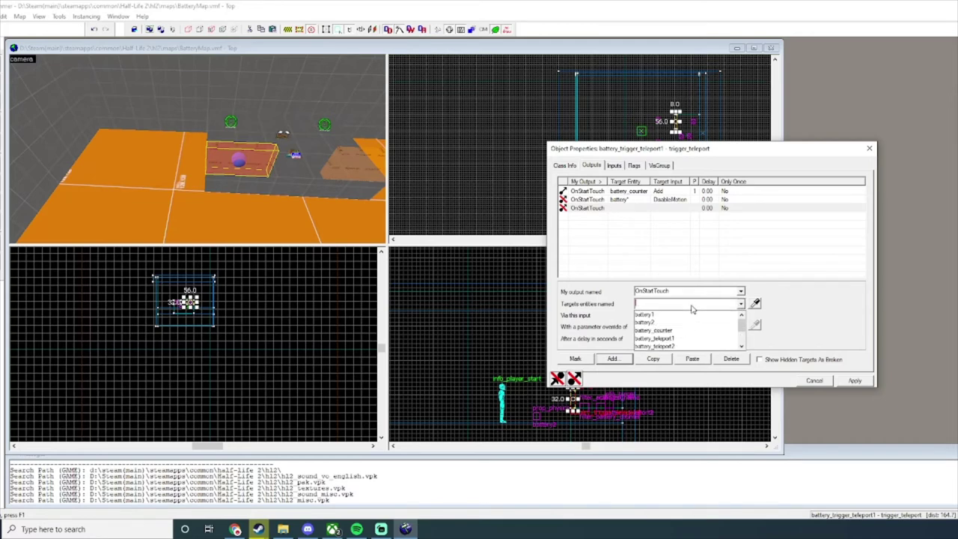
{"action": "type", "text": "y_trigger_teleport"}
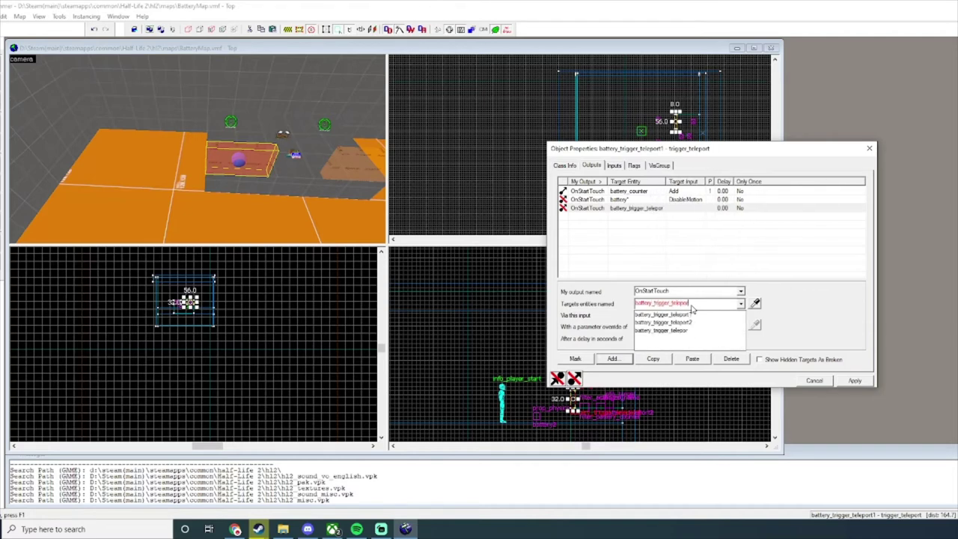
{"action": "left_click", "coordinate": [678, 315]}
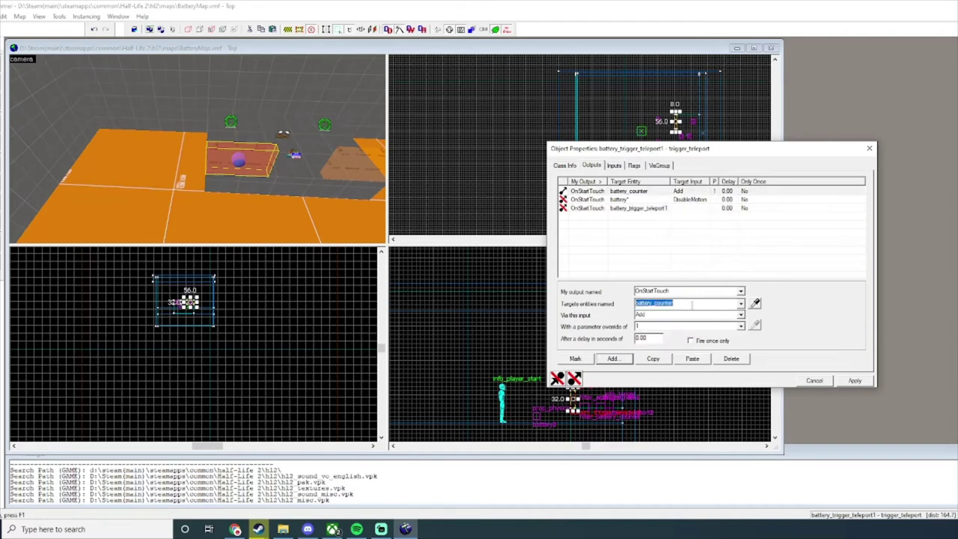
{"action": "left_click", "coordinate": [650, 209]}
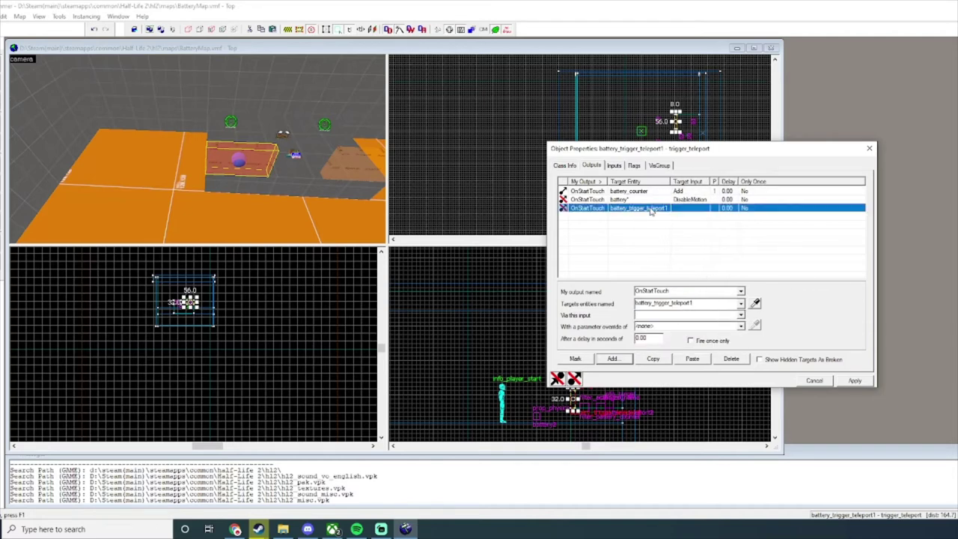
{"action": "left_click", "coordinate": [666, 314]}
{"action": "type", "text": "Kill"}
{"action": "left_click", "coordinate": [855, 381]}
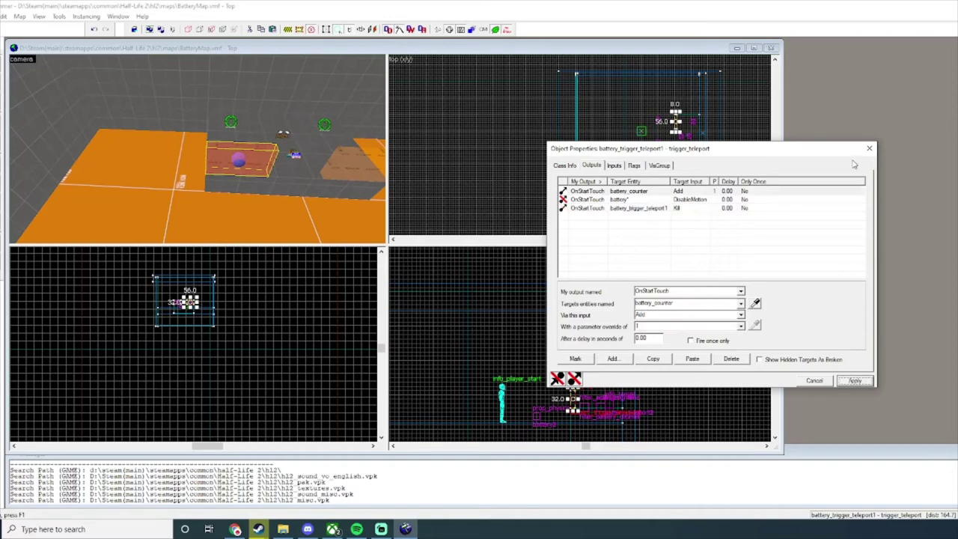
Close the trigger's properties, then compile the map with normal BSP, fast VIS and fast RAD and launch it in the game.
{"action": "left_click", "coordinate": [869, 148]}
{"action": "key", "text": "d"}
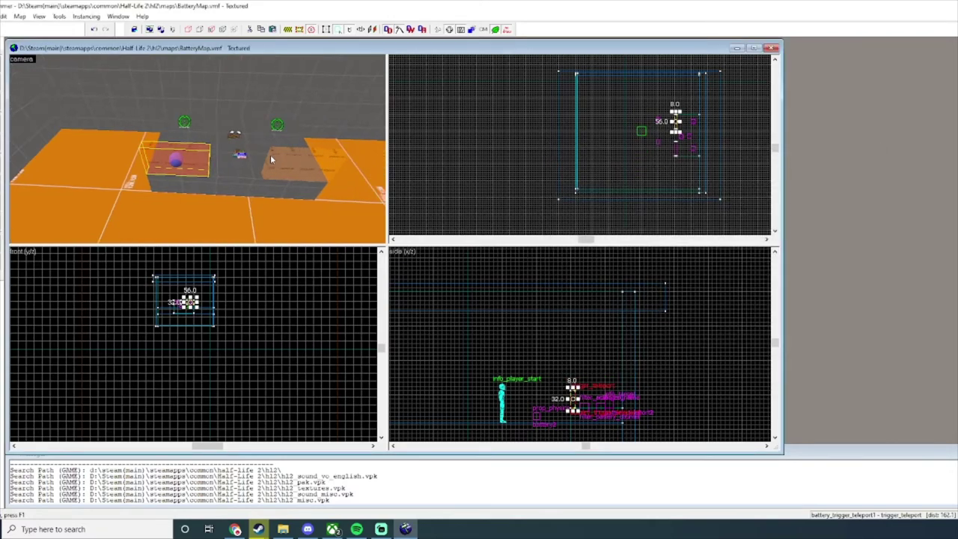
{"action": "key", "text": "a"}
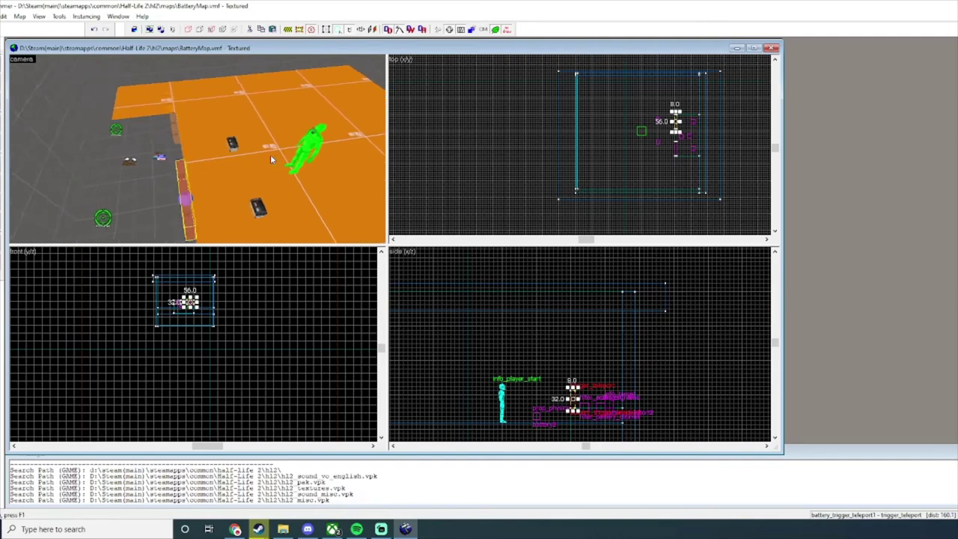
{"action": "left_click", "coordinate": [2, 17]}
{"action": "left_click", "coordinate": [55, 122]}
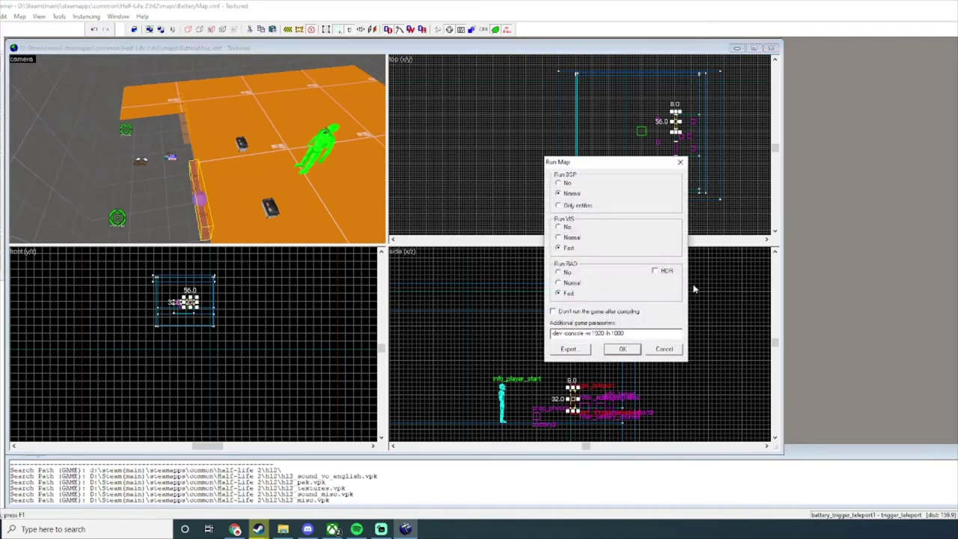
{"action": "left_click", "coordinate": [608, 349]}
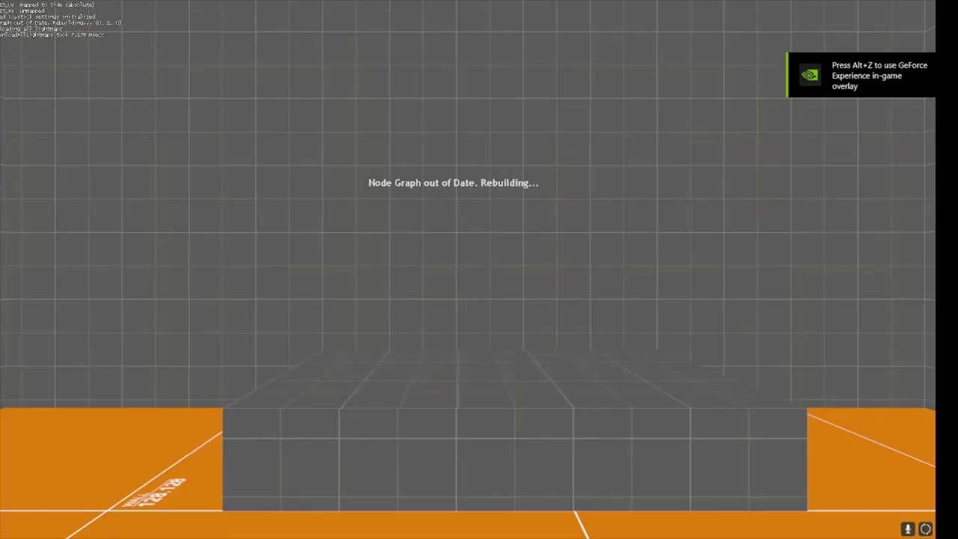
Back away from the two batteries in the game and display the trigger volumes with the console command showtriggers 1.
{"action": "key", "text": "s"}
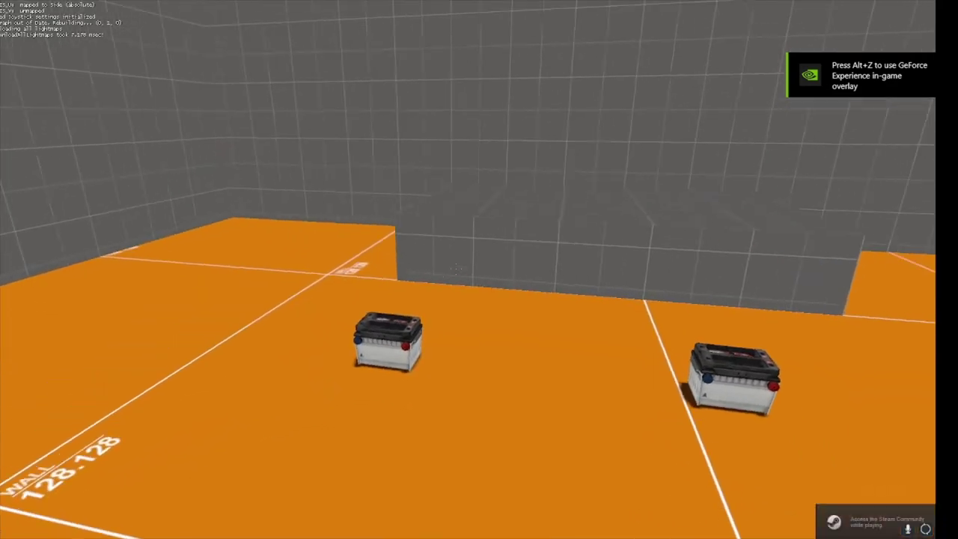
{"action": "key", "text": "s"}
{"action": "key", "text": "space"}
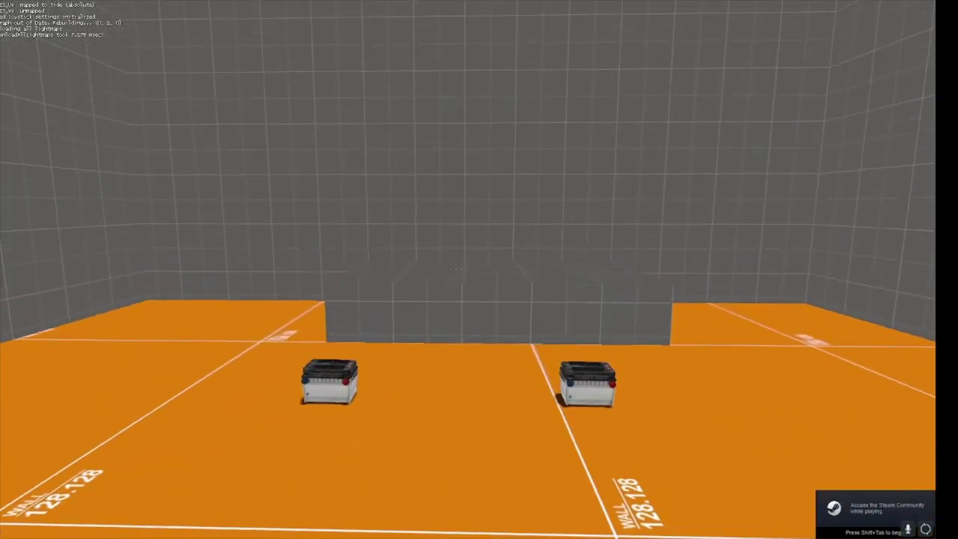
{"action": "key", "text": "grave"}
{"action": "type", "text": "sho"}
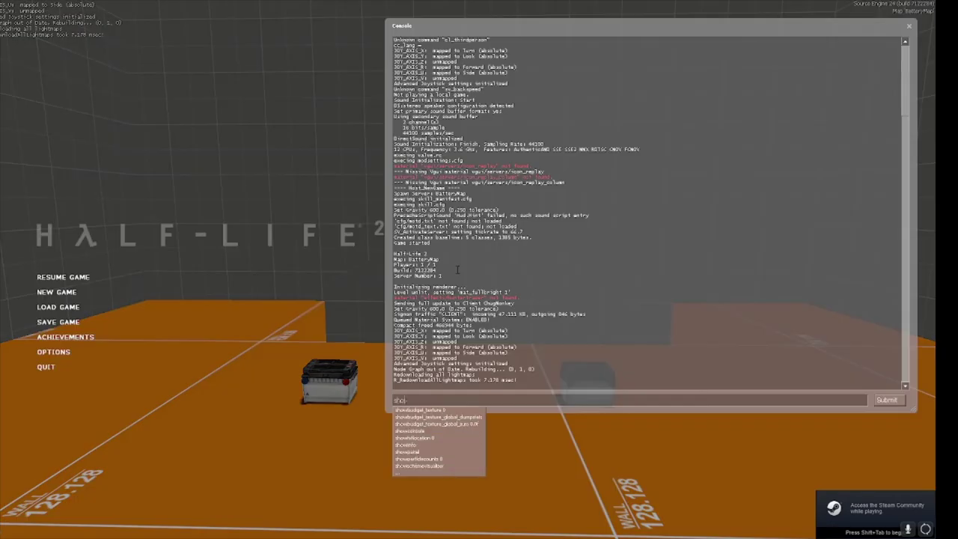
{"action": "type", "text": "wtriggers_toggle"}
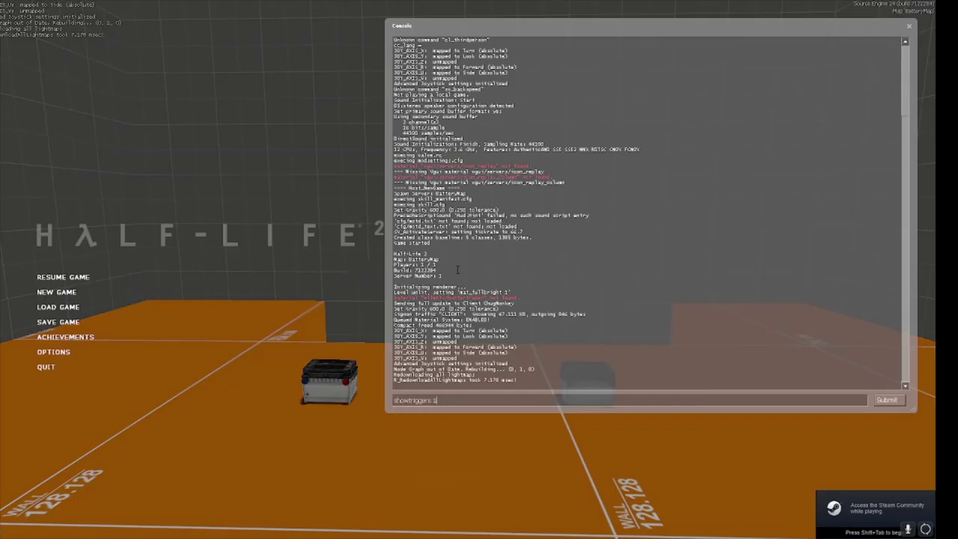
{"action": "key", "text": "Return"}
{"action": "key", "text": "grave"}
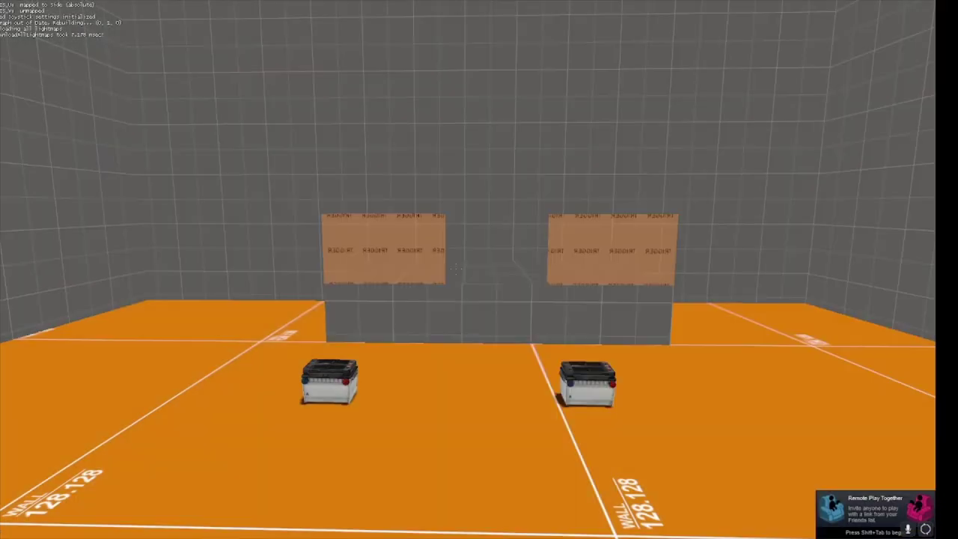
Walk around the two trigger volumes above the ledge in the game and examine them from both sides.
{"action": "key", "text": "a"}
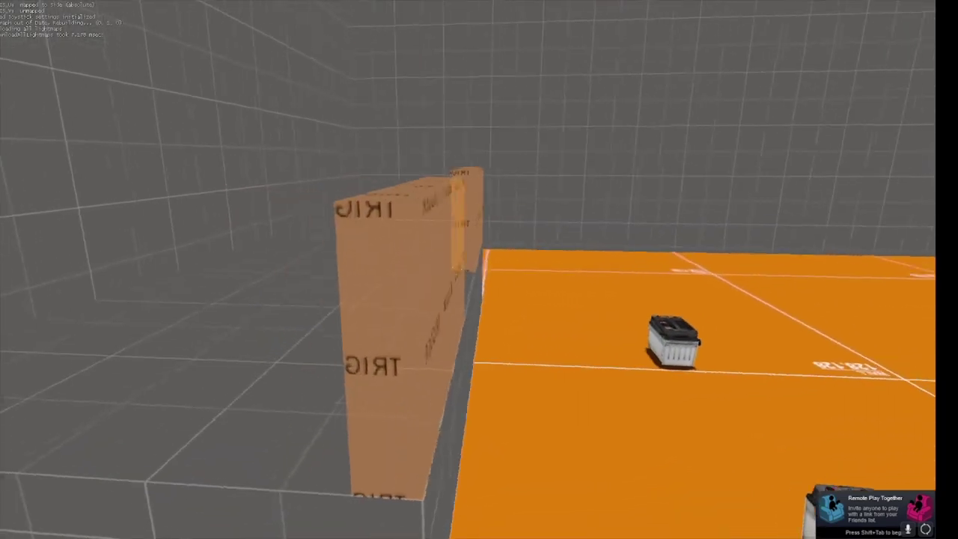
{"action": "key", "text": "d"}
{"action": "key", "text": "d"}
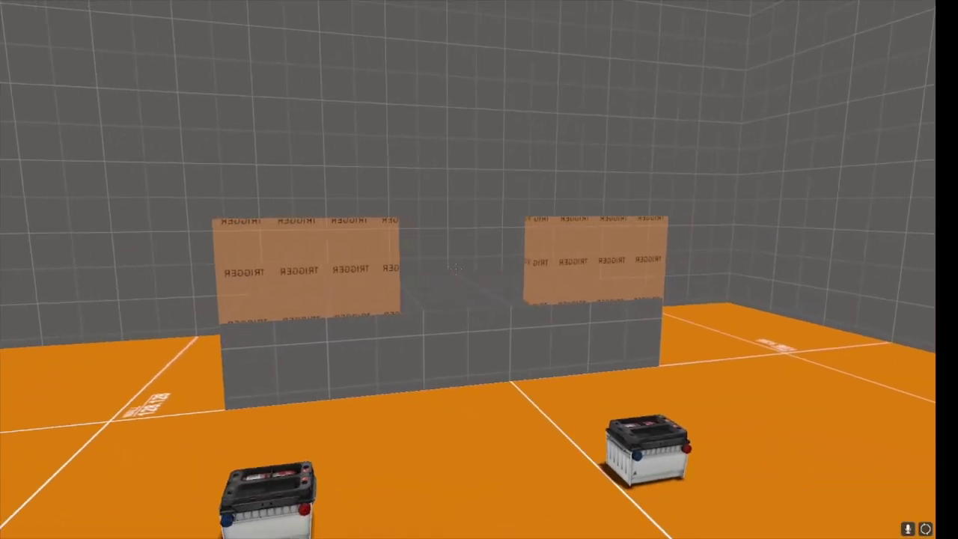
{"action": "key", "text": "w"}
{"action": "key", "text": "d"}
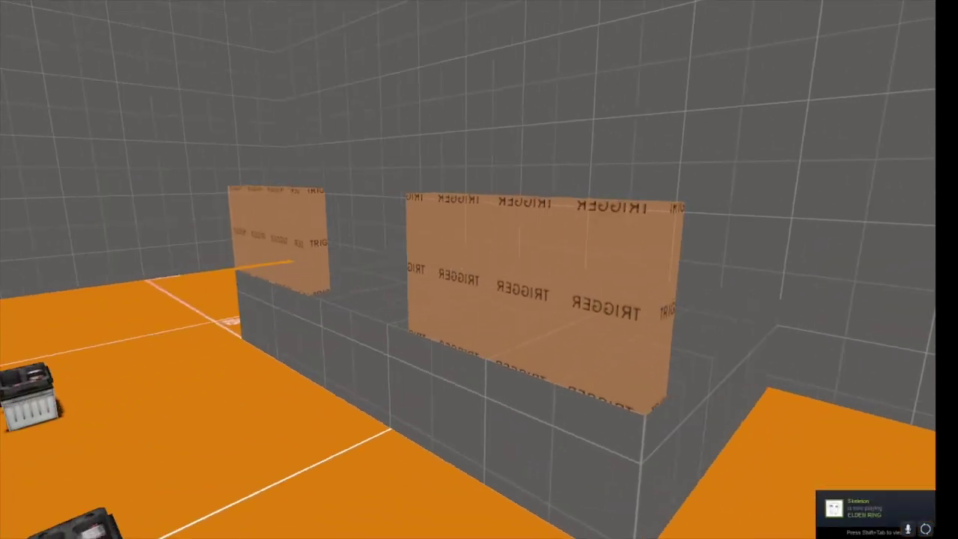
{"action": "key", "text": "d"}
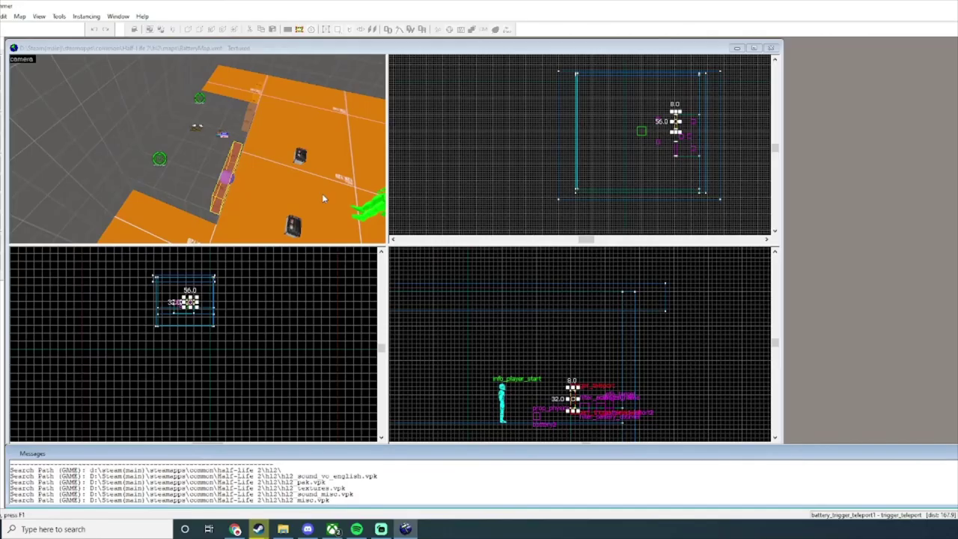
Back in Hammer, retarget the DisableMotion output of battery_trigger_teleport1 to !activator and apply the change.
{"action": "key", "text": "d"}
{"action": "key", "text": "a"}
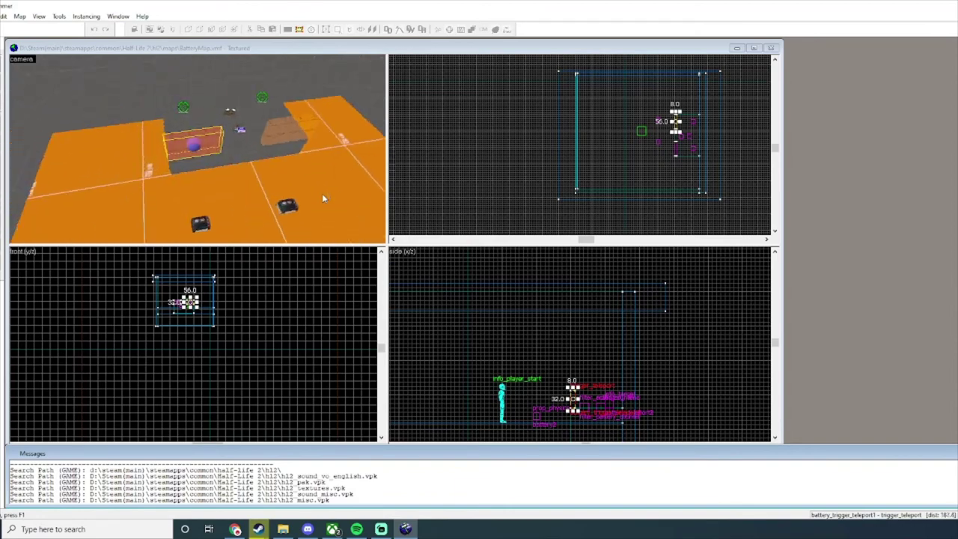
{"action": "key", "text": "z"}
{"action": "double_click", "coordinate": [221, 133]}
{"action": "left_click", "coordinate": [780, 166]}
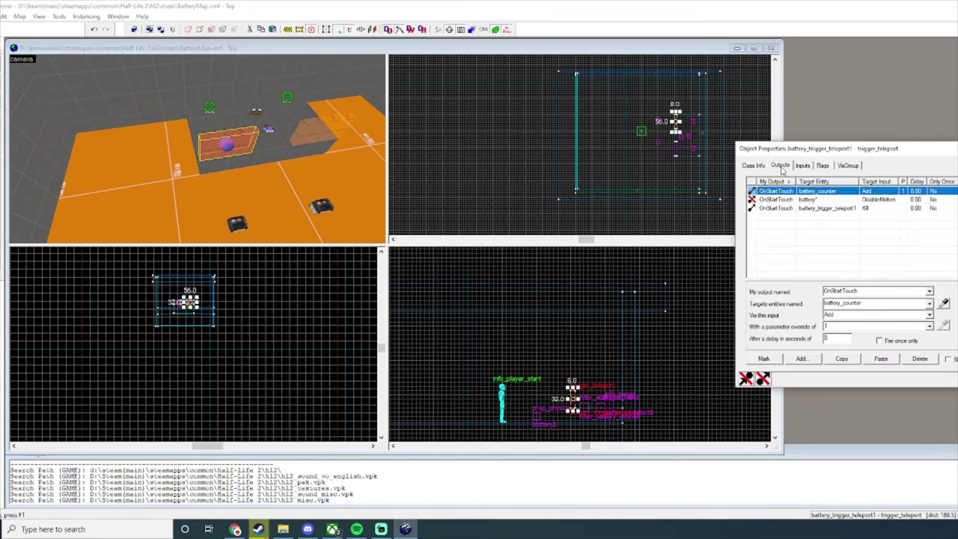
{"action": "left_click_drag", "start_coordinate": [805, 151], "coordinate": [504, 141]}
{"action": "left_click", "coordinate": [519, 189]}
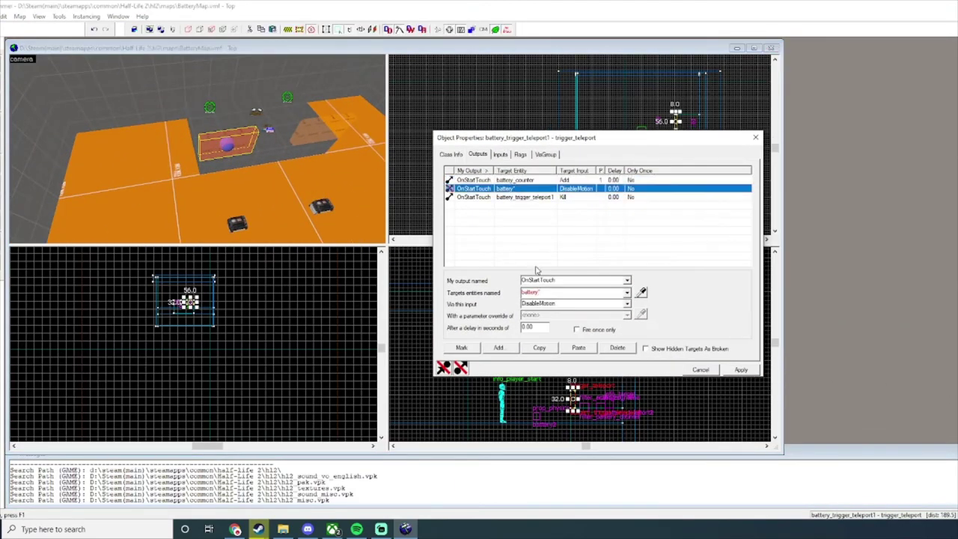
{"action": "left_click", "coordinate": [546, 292]}
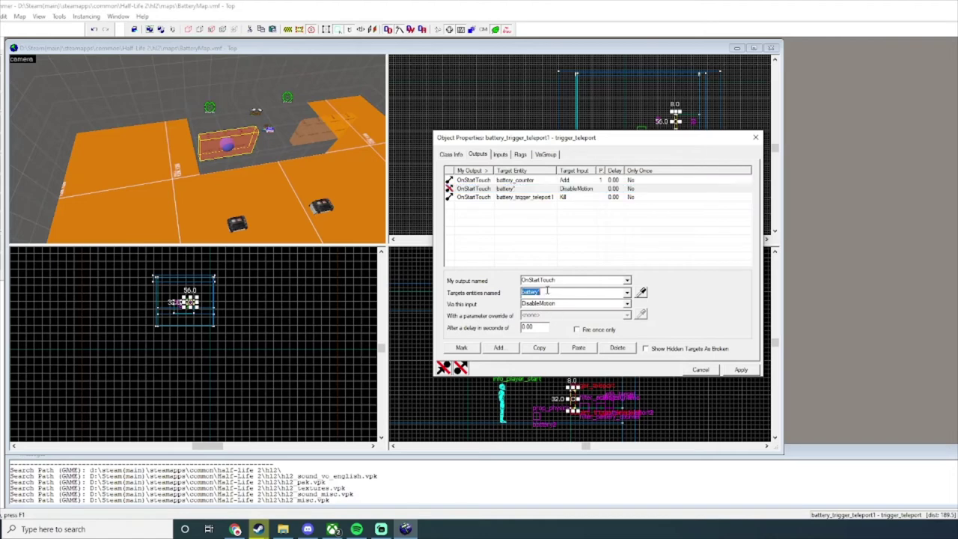
{"action": "type", "text": "lactivator"}
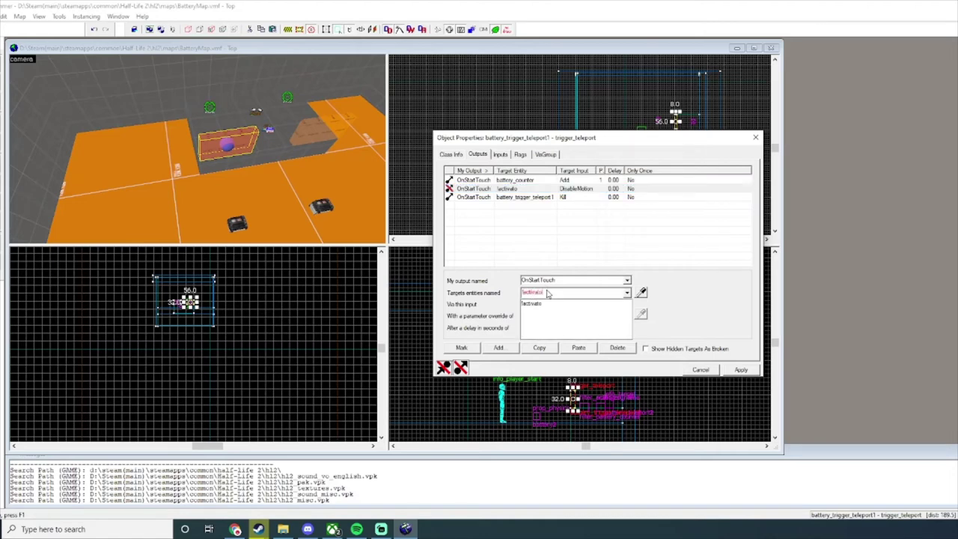
{"action": "key", "text": "Return"}
{"action": "left_click", "coordinate": [739, 371]}
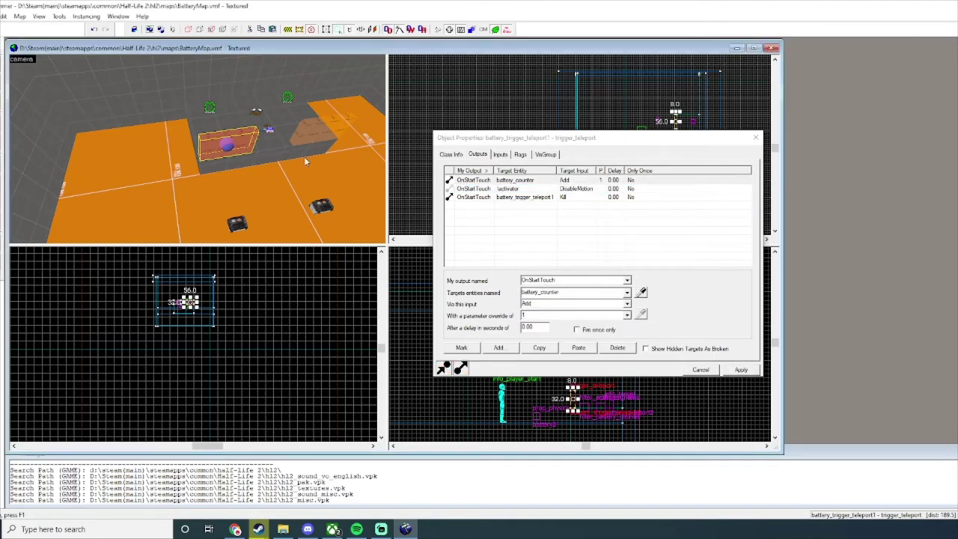
Compare the outputs of battery_trigger_teleport1 and battery_trigger_teleport2, and check the properties of the filter_battery entity.
{"action": "left_click", "coordinate": [270, 132]}
{"action": "left_click", "coordinate": [323, 131]}
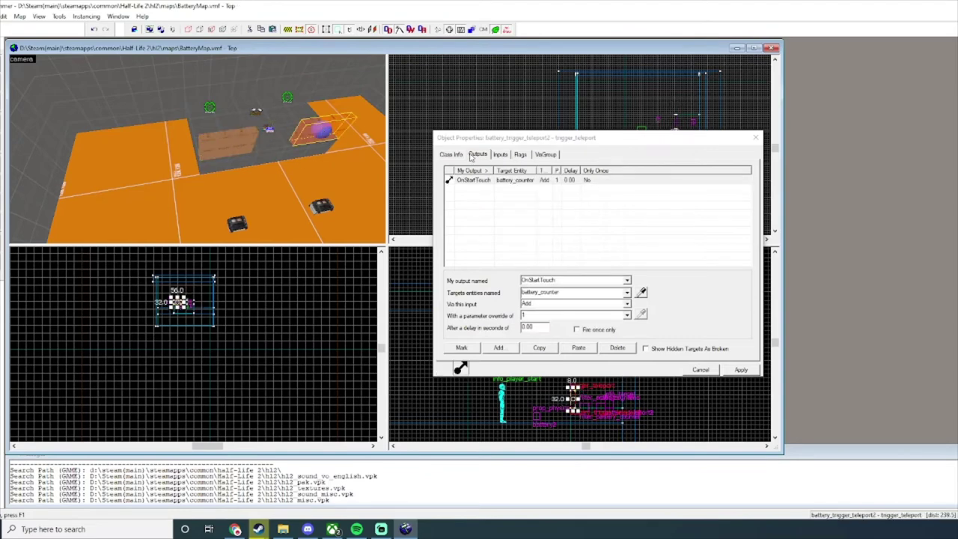
{"action": "left_click", "coordinate": [452, 154]}
{"action": "left_click", "coordinate": [478, 155]}
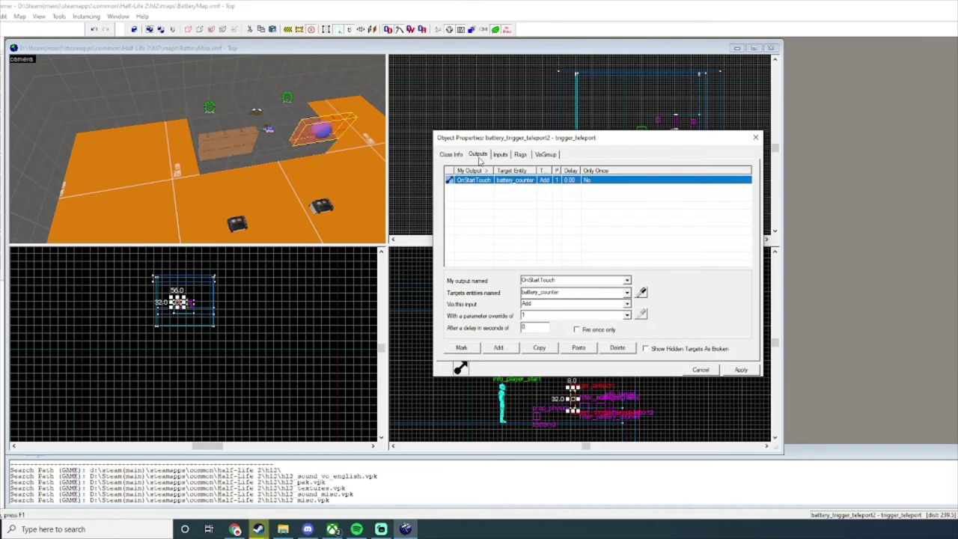
{"action": "left_click", "coordinate": [213, 149]}
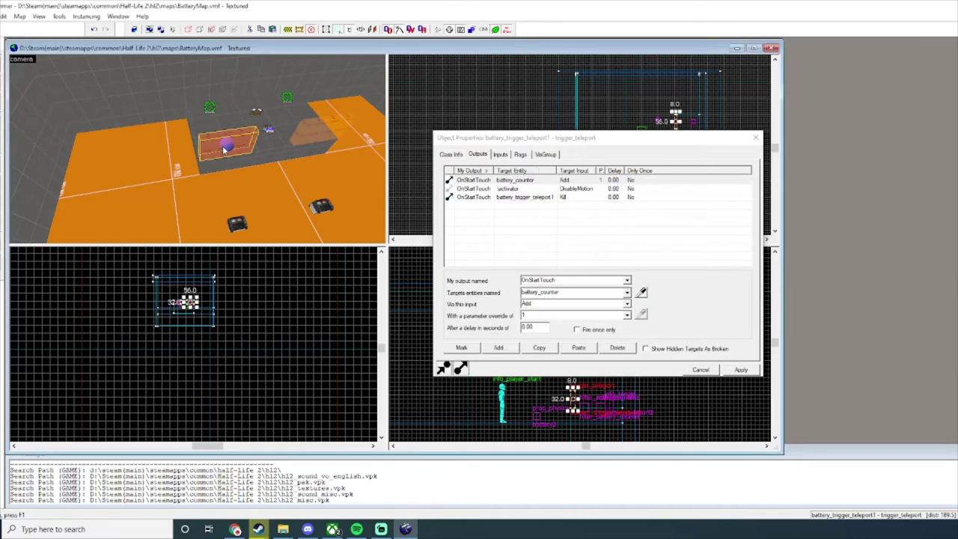
{"action": "left_click", "coordinate": [270, 130]}
{"action": "left_click", "coordinate": [237, 142]}
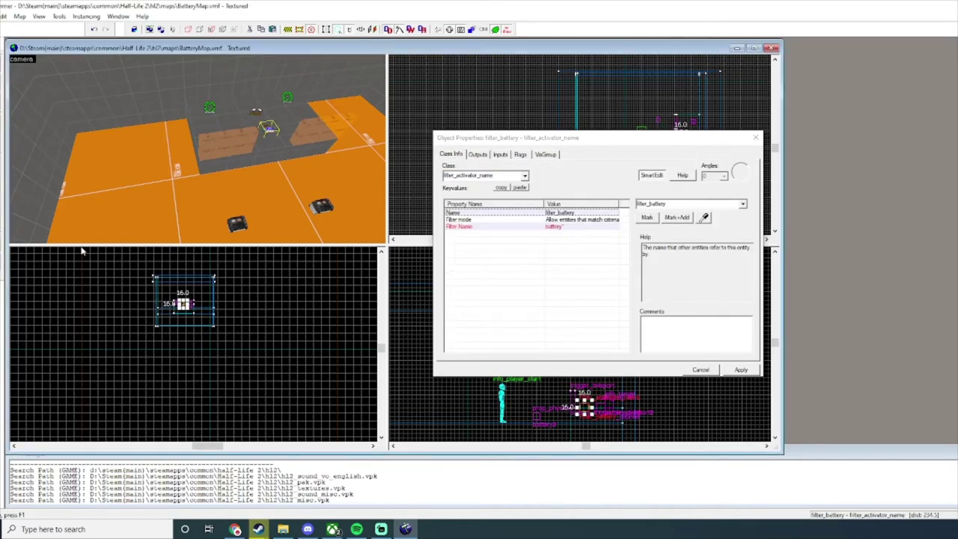
Add a second OnStartTouch output to the battery_trigger_teleport2 entity.
{"action": "left_click", "coordinate": [314, 138]}
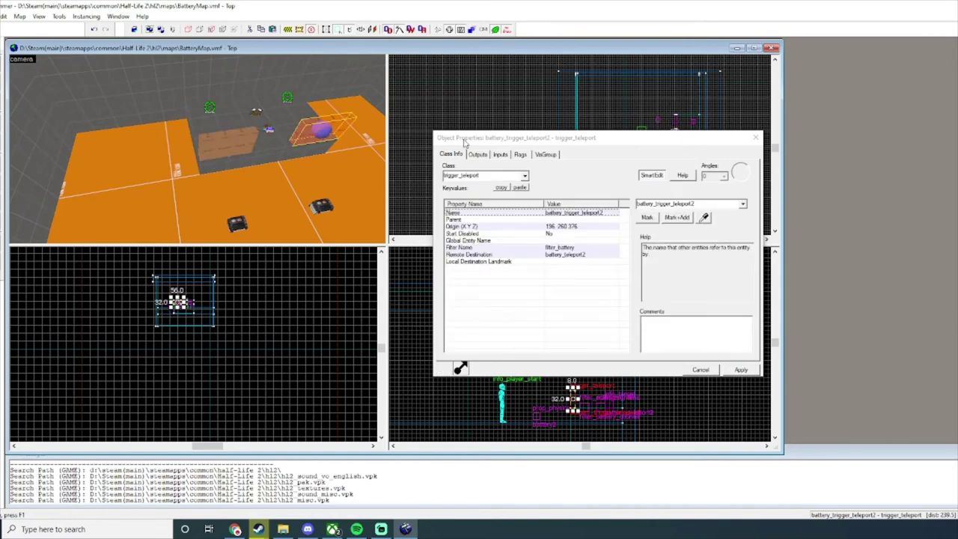
{"action": "left_click", "coordinate": [478, 154]}
{"action": "left_click", "coordinate": [499, 348]}
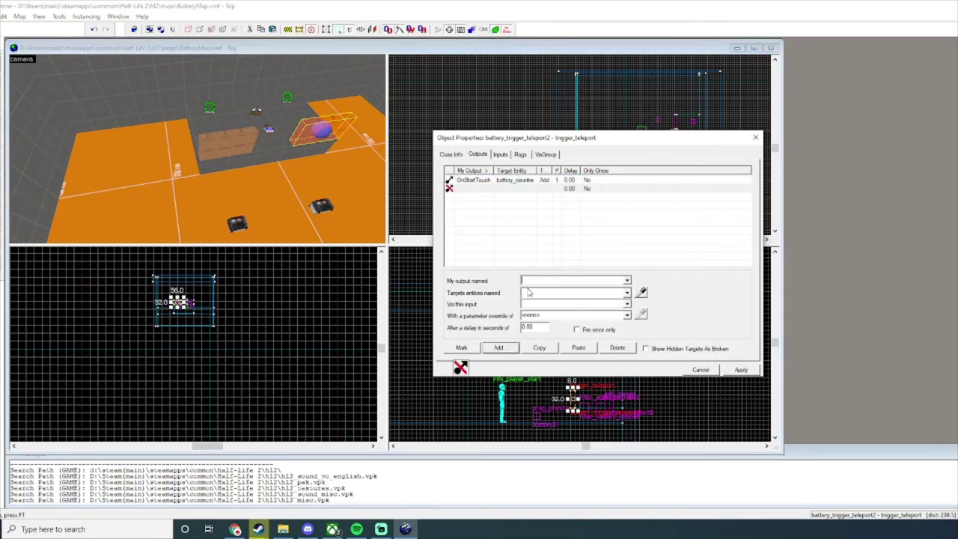
{"action": "type", "text": "OnSta"}
{"action": "type", "text": "rto"}
{"action": "type", "text": "Touch"}
{"action": "left_click", "coordinate": [531, 190]}
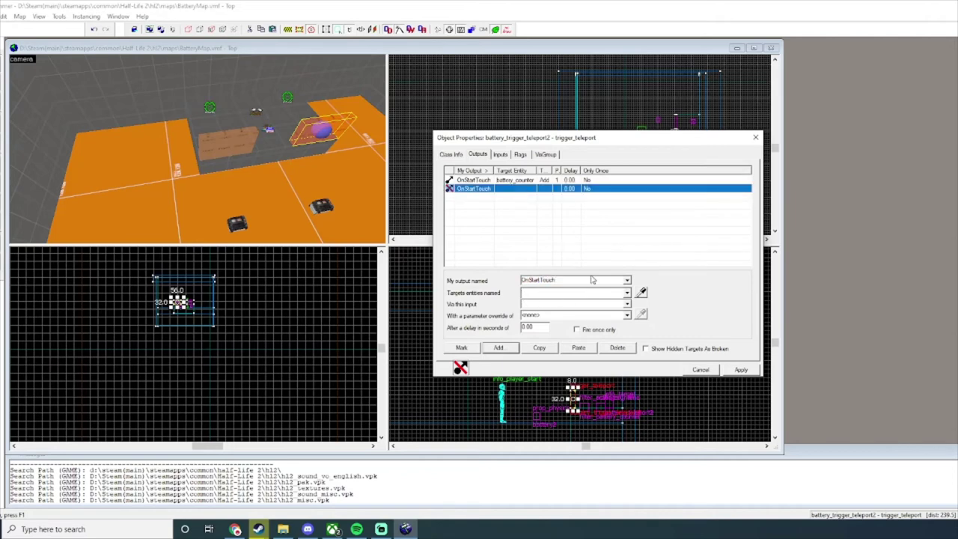
Set the first OnStartTouch output of battery_trigger_teleport2 to target !activator with the DisableMotion input.
{"action": "left_click", "coordinate": [590, 291]}
{"action": "type", "text": "!a"}
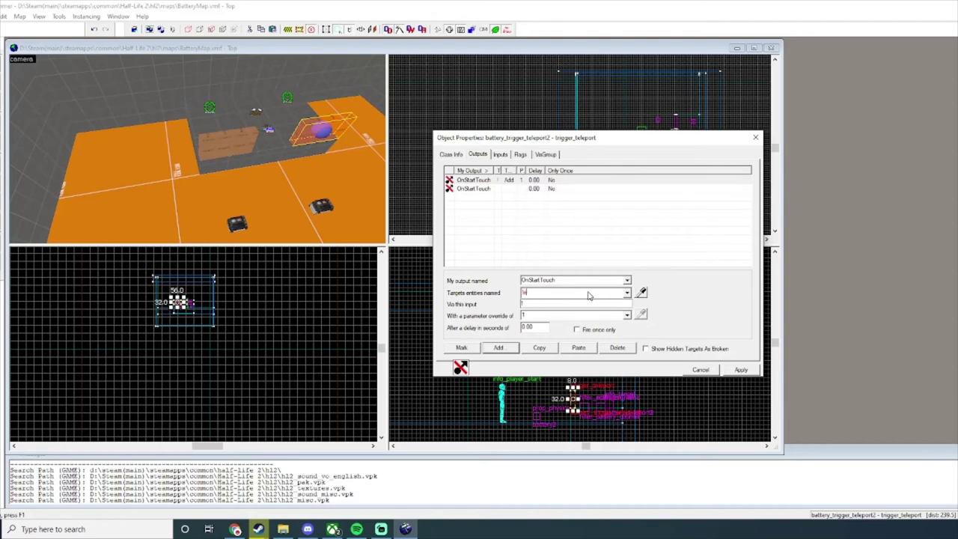
{"action": "type", "text": "ctivator"}
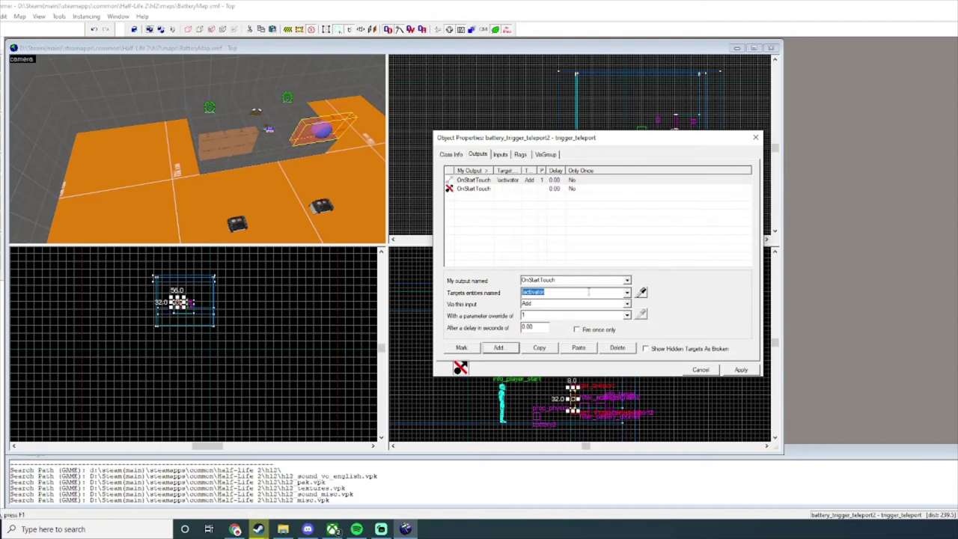
{"action": "left_click", "coordinate": [575, 303]}
{"action": "type", "text": "Disable"}
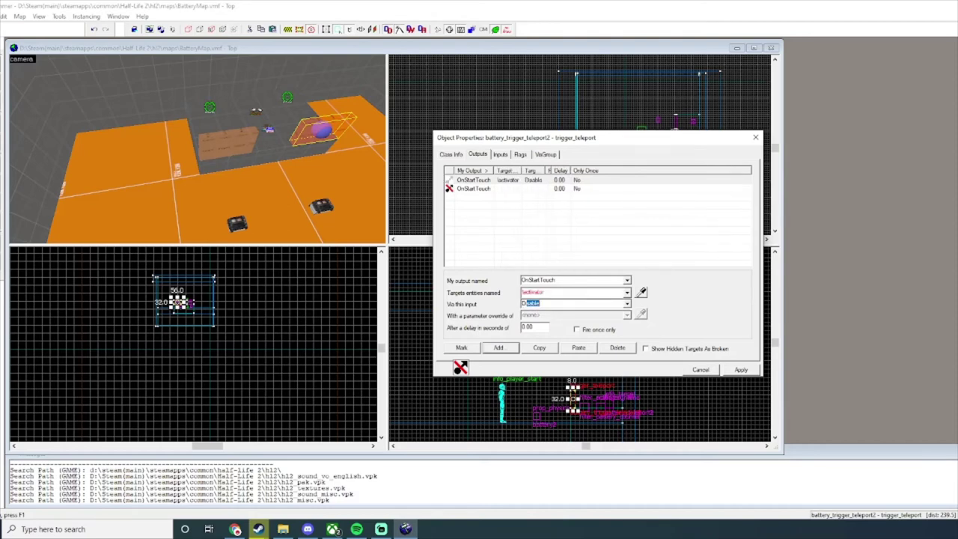
{"action": "type", "text": "Motion"}
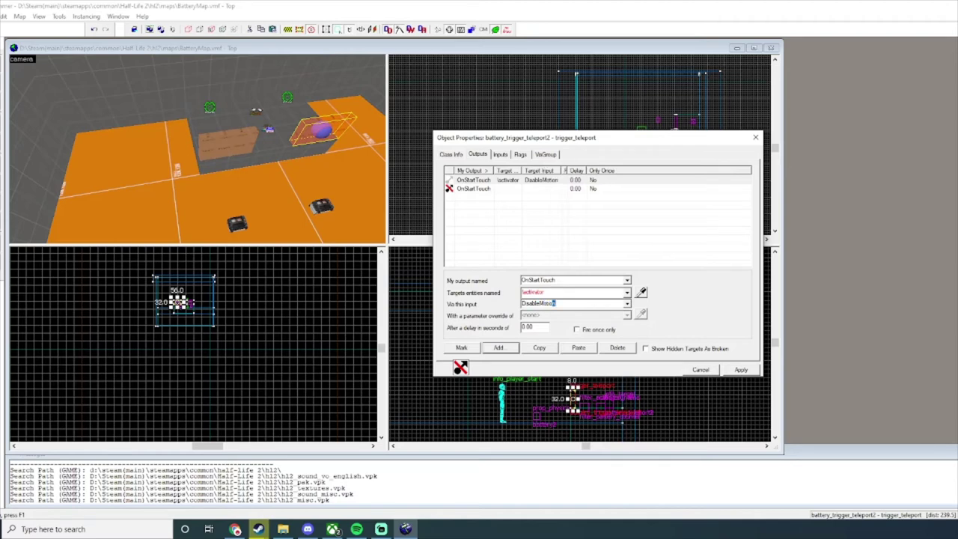
{"action": "left_click", "coordinate": [497, 189]}
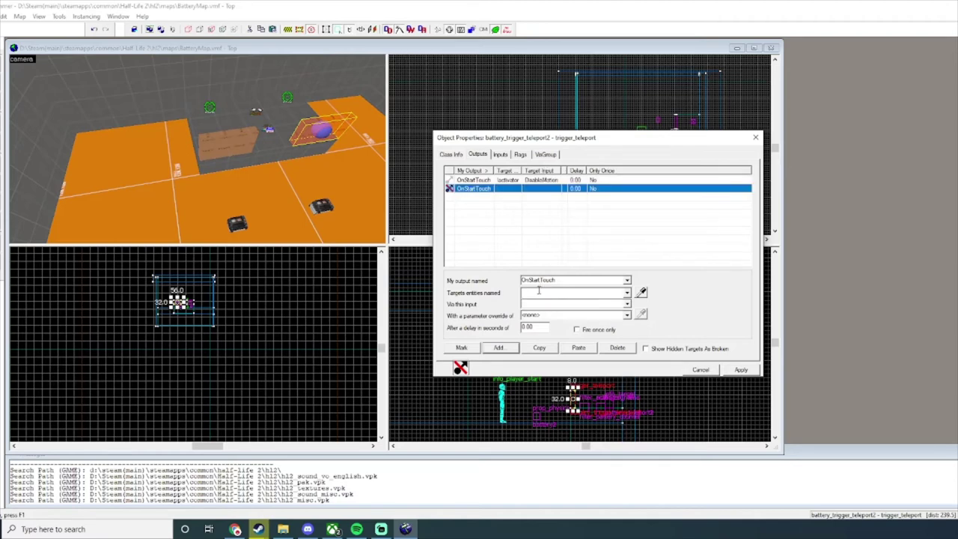
{"action": "left_click", "coordinate": [537, 292]}
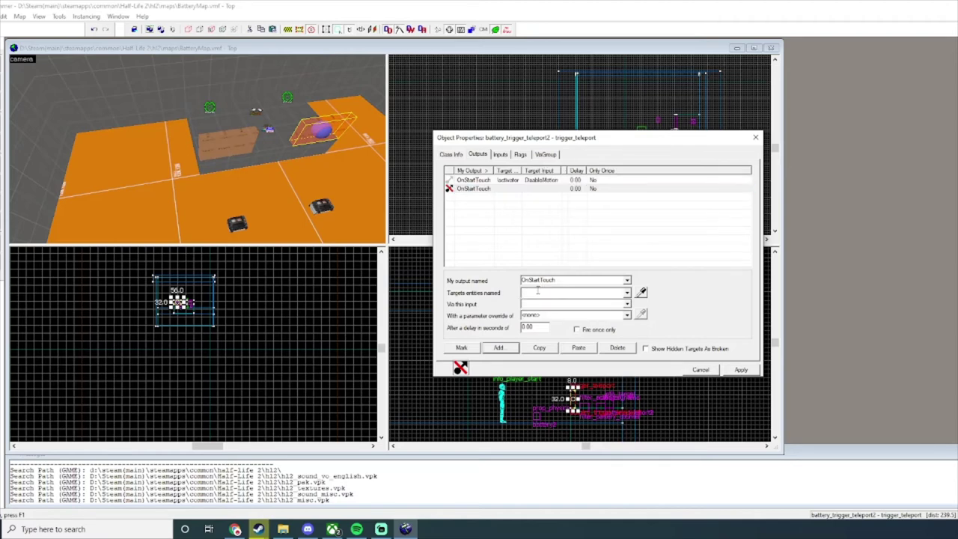
{"action": "type", "text": "battery"}
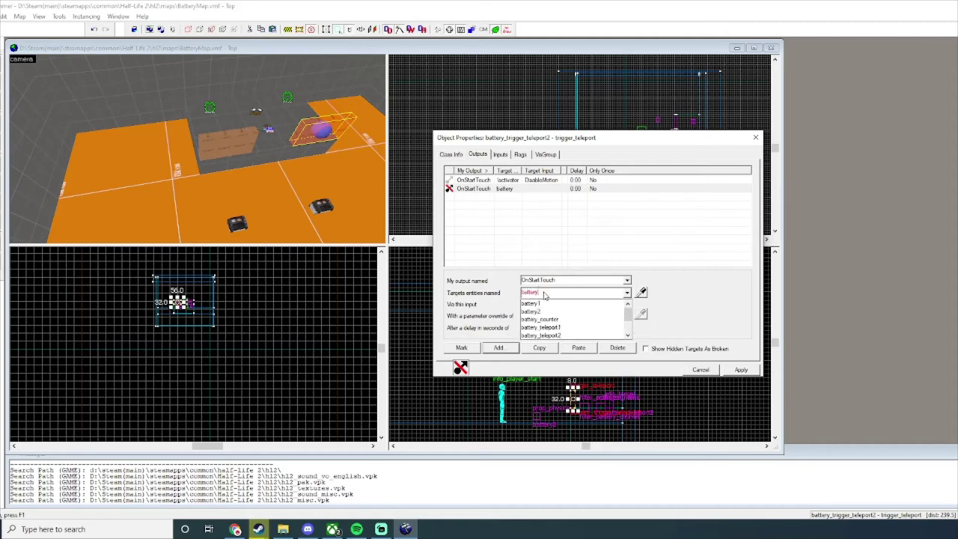
{"action": "type", "text": "*"}
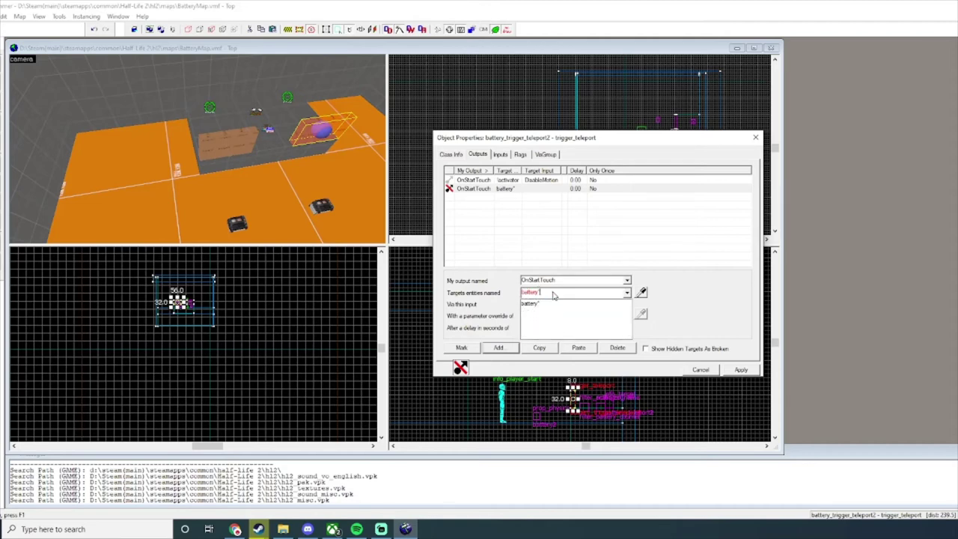
{"action": "key", "text": "Tab"}
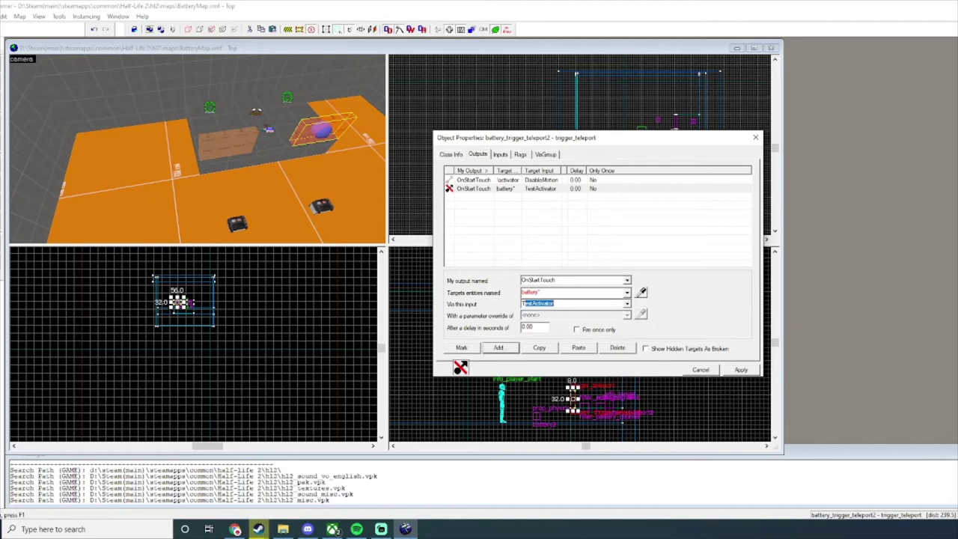
{"action": "left_click", "coordinate": [510, 189]}
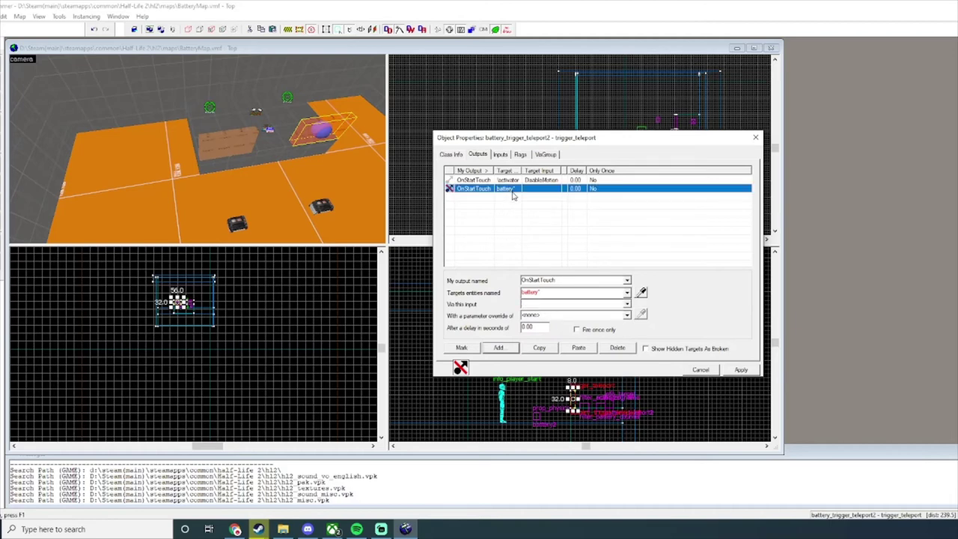
Set the second OnStartTouch output of battery_trigger_teleport2 to target battery_counter with the Add input and parameter 1, and apply it.
{"action": "double_click", "coordinate": [553, 295]}
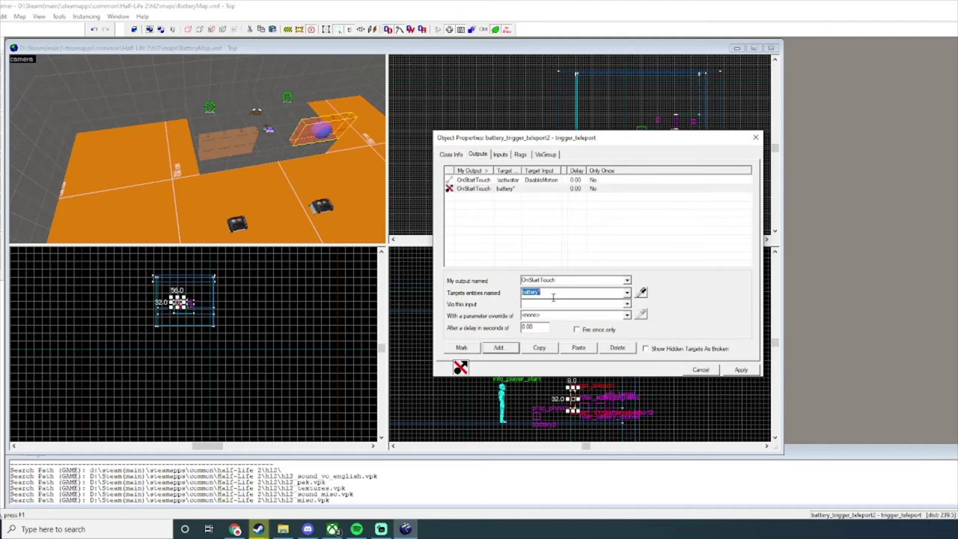
{"action": "type", "text": "b"}
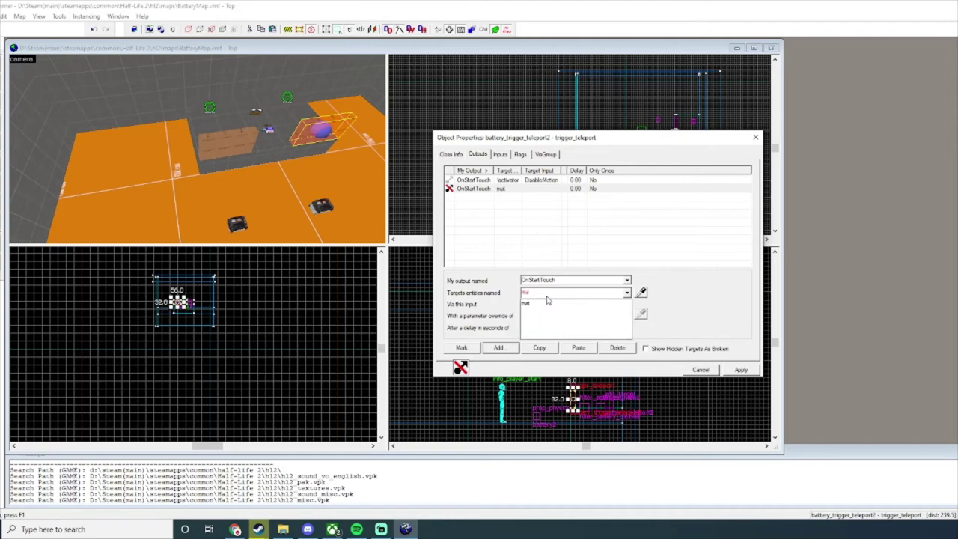
{"action": "type", "text": "attery_counter"}
{"action": "key", "text": "Return"}
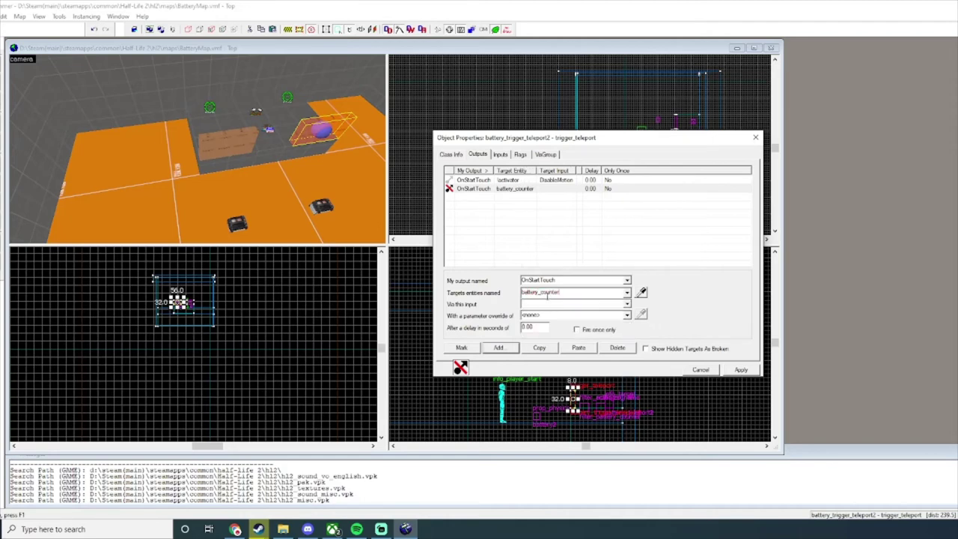
{"action": "left_click", "coordinate": [535, 190]}
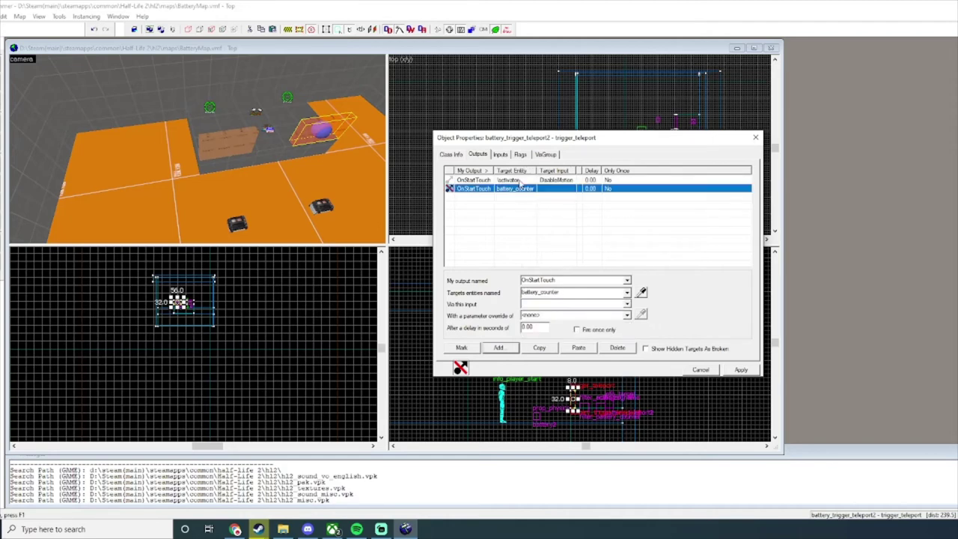
{"action": "double_click", "coordinate": [542, 293]}
{"action": "type", "text": "battery"}
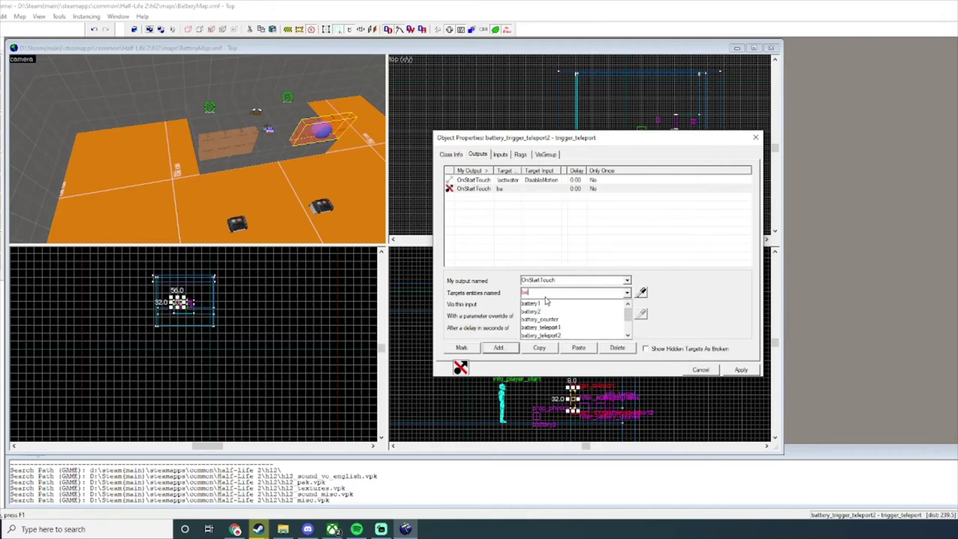
{"action": "left_click", "coordinate": [540, 319]}
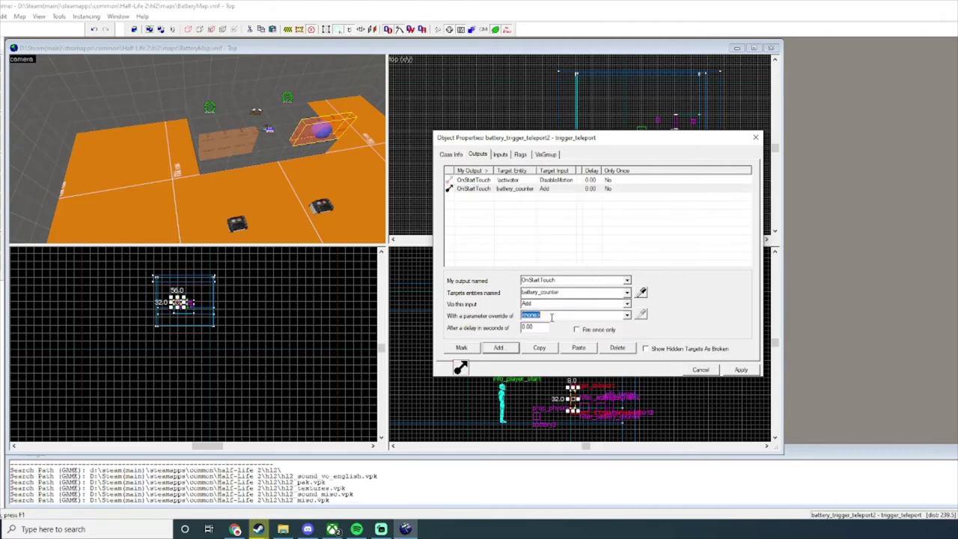
{"action": "left_click", "coordinate": [741, 370]}
{"action": "left_click", "coordinate": [756, 137]}
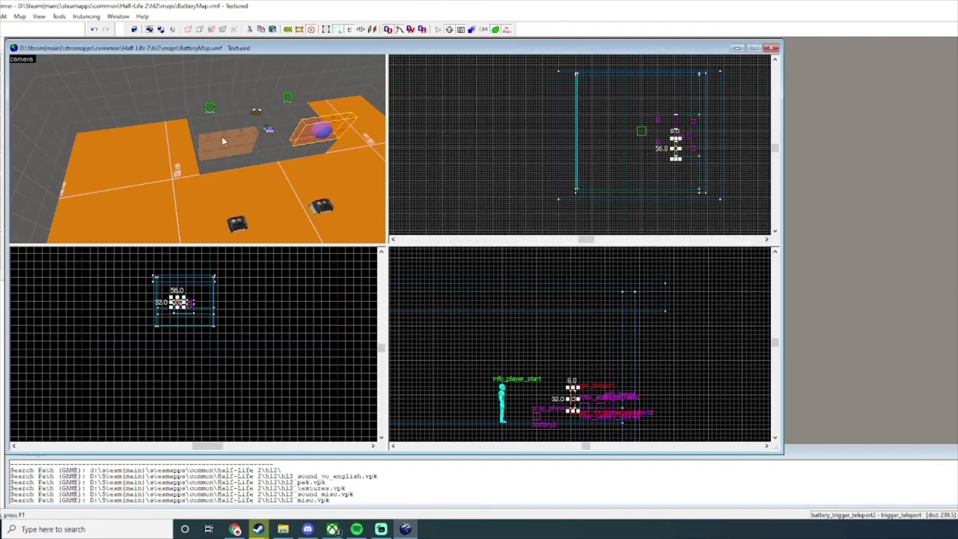
Compare the outputs of battery_trigger_teleport1 and battery_trigger_teleport2, and check the class info of battery_trigger_teleport2.
{"action": "double_click", "coordinate": [227, 142]}
{"action": "left_click", "coordinate": [477, 154]}
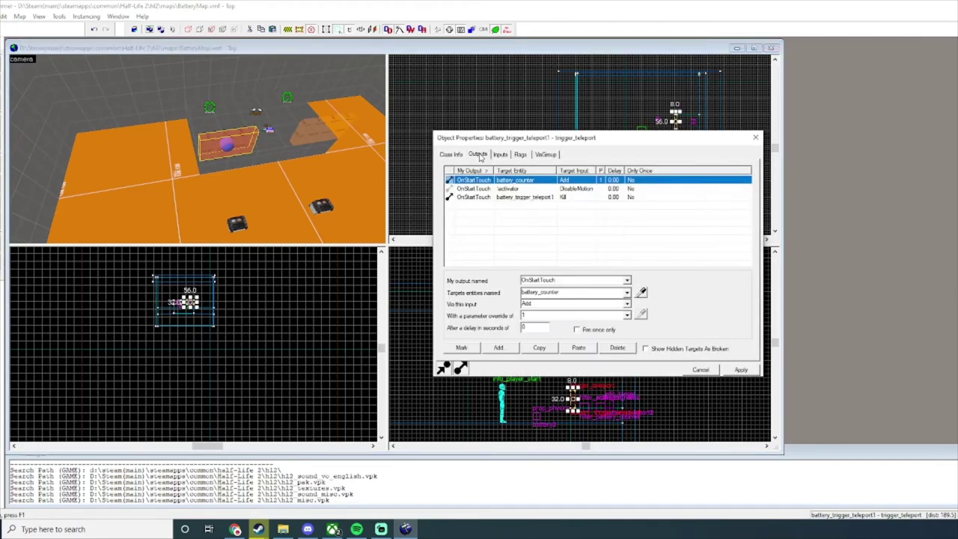
{"action": "left_click", "coordinate": [342, 137]}
{"action": "left_click", "coordinate": [453, 181]}
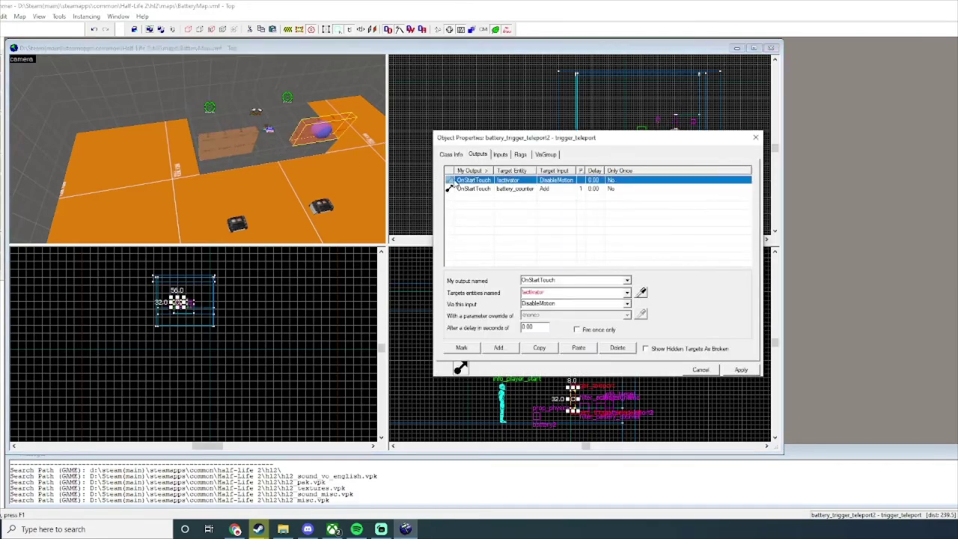
{"action": "left_click", "coordinate": [670, 297]}
{"action": "left_click", "coordinate": [232, 131]}
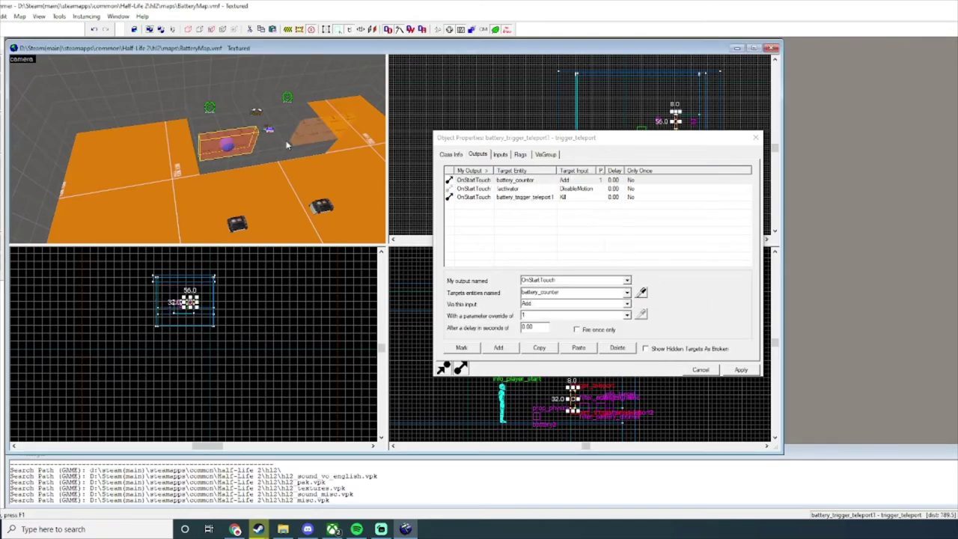
{"action": "left_click", "coordinate": [326, 135]}
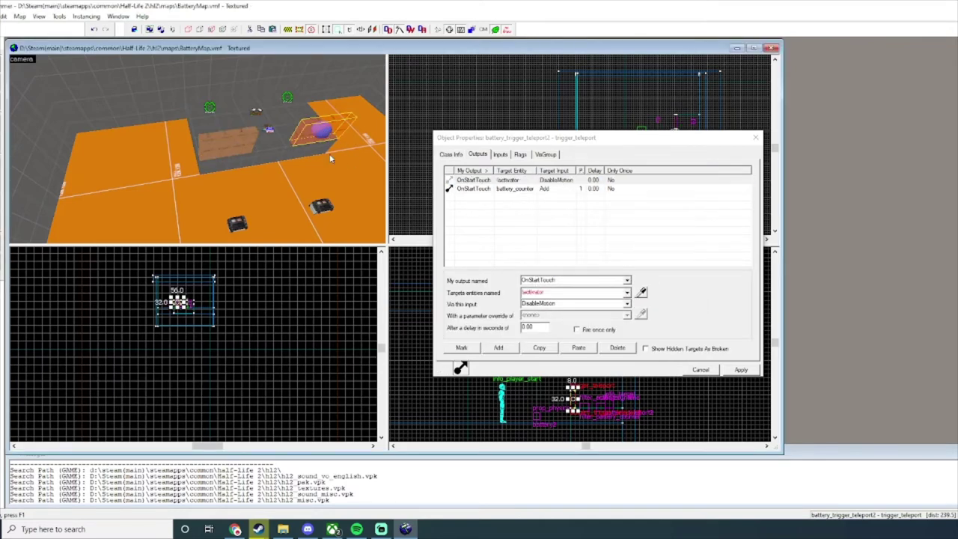
{"action": "left_click", "coordinate": [238, 141]}
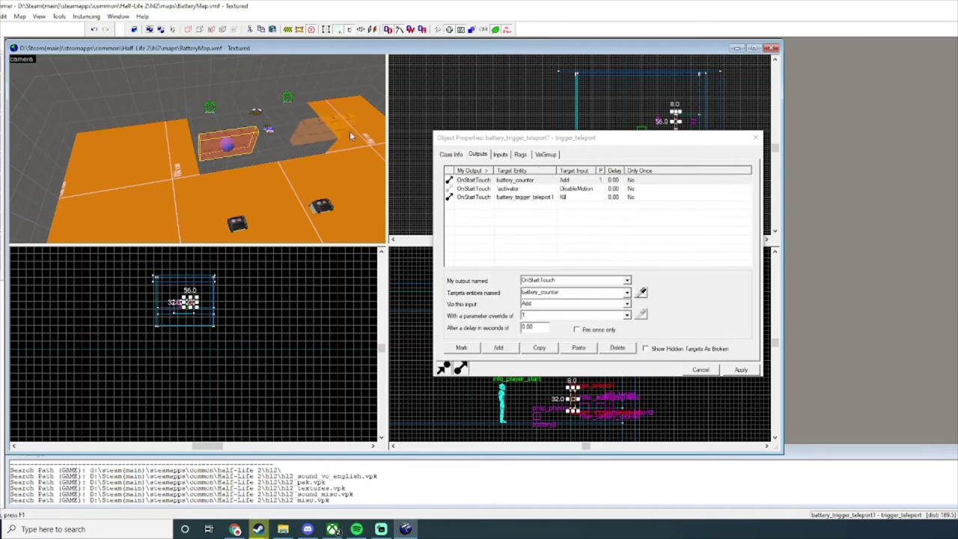
{"action": "left_click", "coordinate": [320, 130]}
{"action": "left_click", "coordinate": [451, 155]}
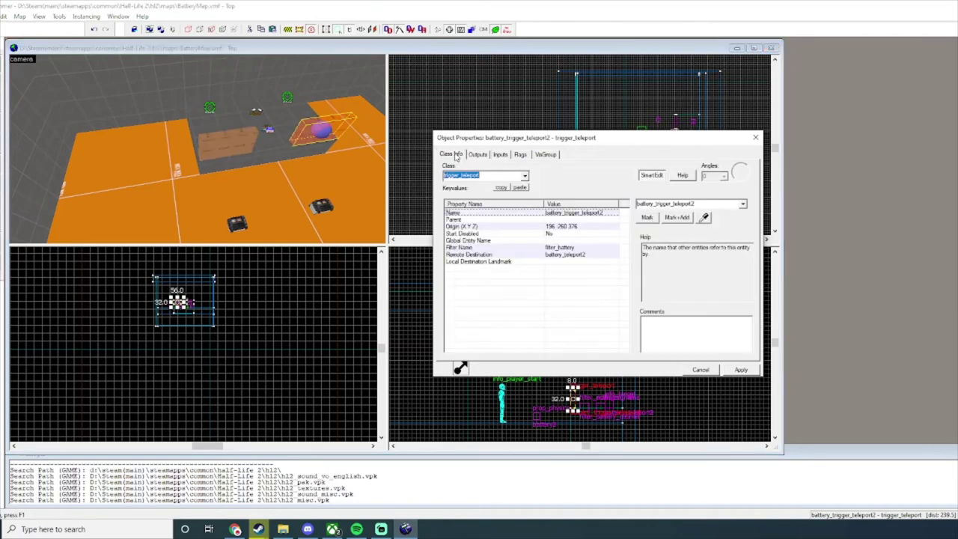
Add an OnStartTouch output to battery_trigger_teleport2 that targets battery_teleport2 with the Kill input, and apply the change.
{"action": "left_click", "coordinate": [478, 154]}
{"action": "left_click", "coordinate": [498, 347]}
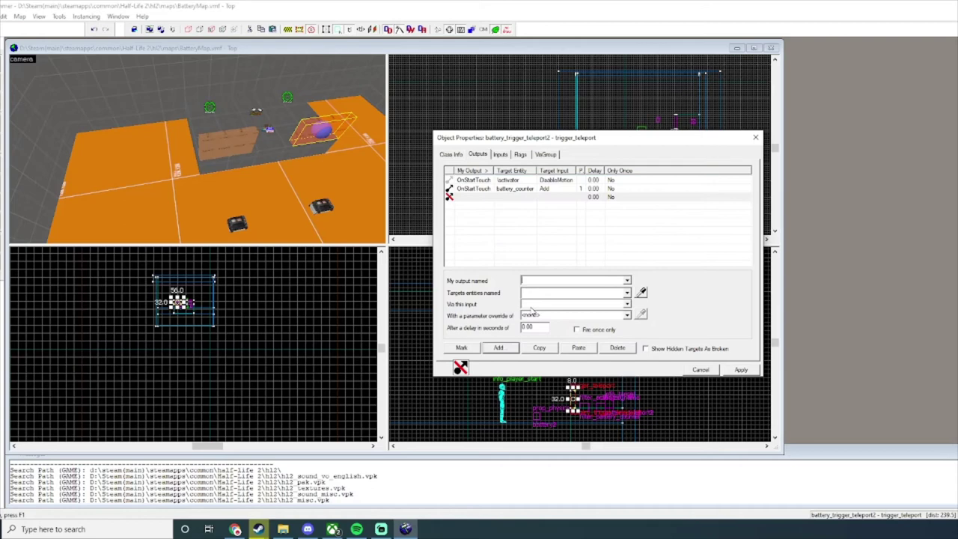
{"action": "left_click_drag", "start_coordinate": [556, 279], "coordinate": [531, 280]}
{"action": "left_click", "coordinate": [556, 280]}
{"action": "left_click", "coordinate": [545, 292]}
{"action": "type", "text": "battery"}
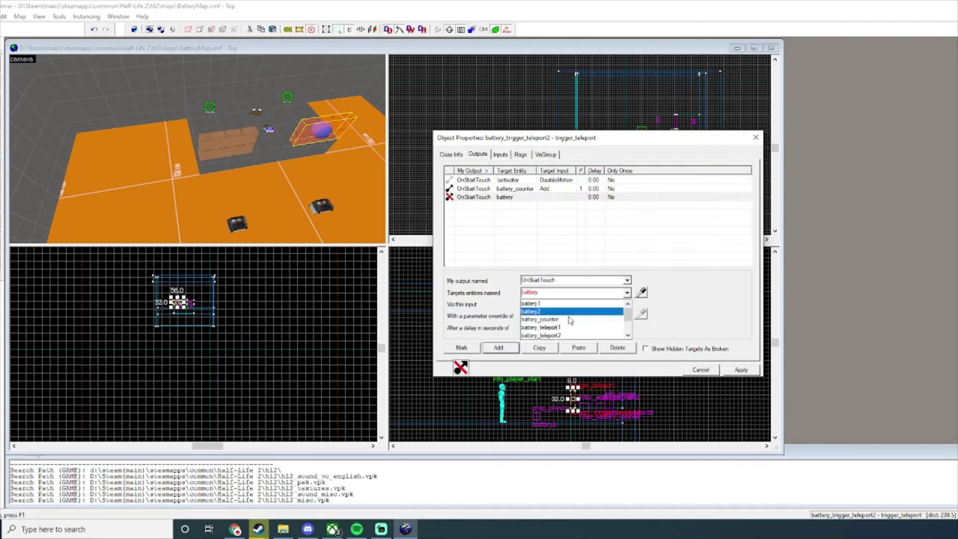
{"action": "left_click", "coordinate": [565, 311]}
{"action": "left_click", "coordinate": [561, 304]}
{"action": "type", "text": "Kill"}
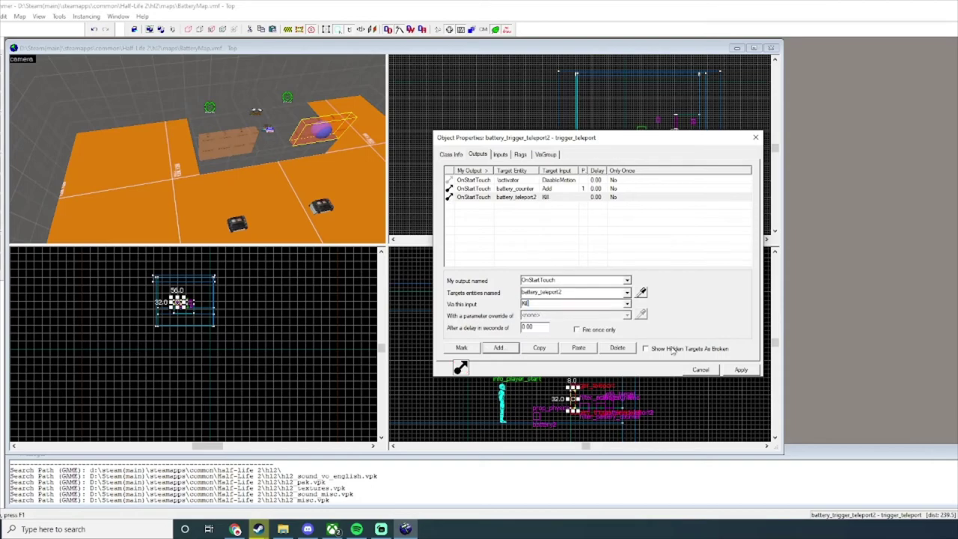
{"action": "left_click", "coordinate": [741, 370]}
{"action": "left_click", "coordinate": [756, 138]}
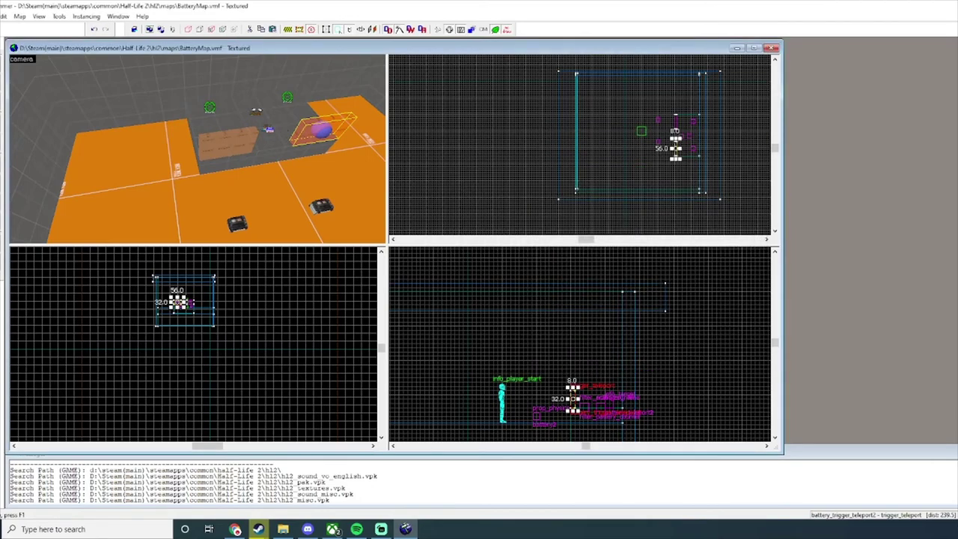
Compile BatteryMap with the current run settings and launch it in the game.
{"action": "left_click", "coordinate": [2, 16]}
{"action": "left_click", "coordinate": [29, 124]}
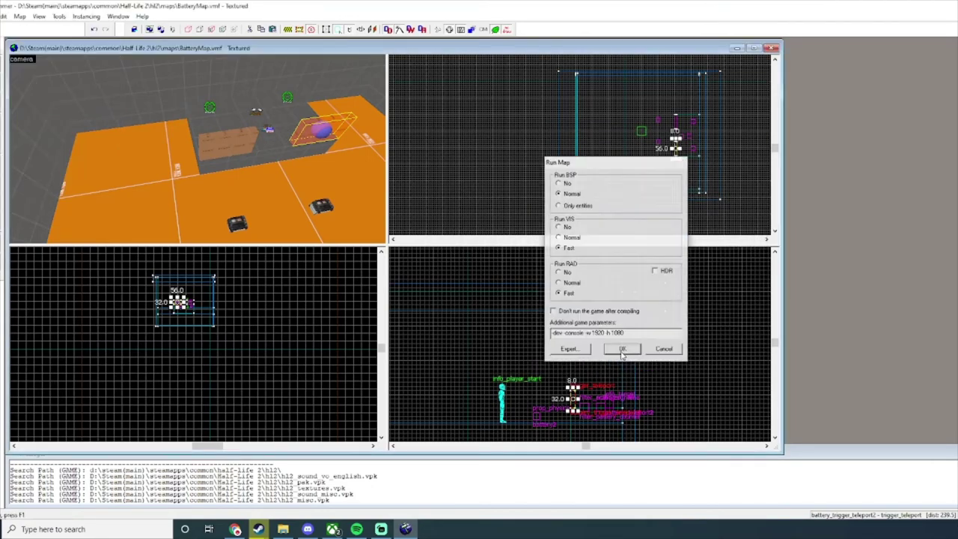
{"action": "left_click", "coordinate": [622, 349]}
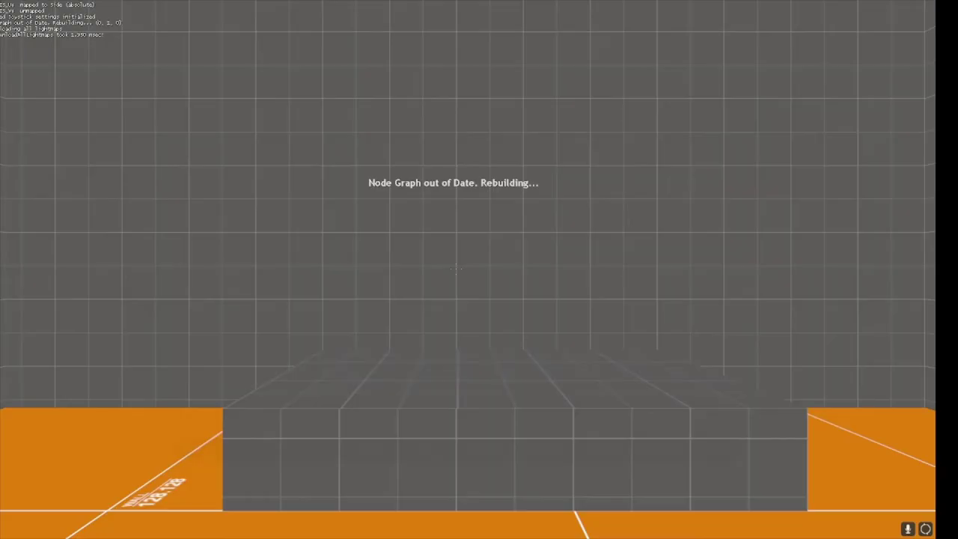
Test the map by carrying each battery to the platform triggers and examining where both batteries are placed.
{"action": "key", "text": "w"}
{"action": "key", "text": "e"}
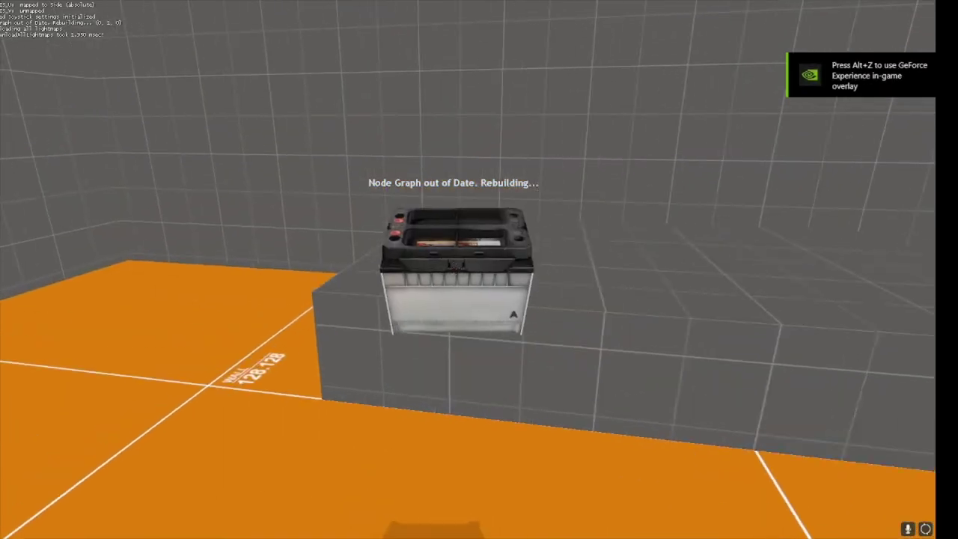
{"action": "left_click", "coordinate": [457, 268]}
{"action": "key", "text": "s"}
{"action": "key", "text": "e"}
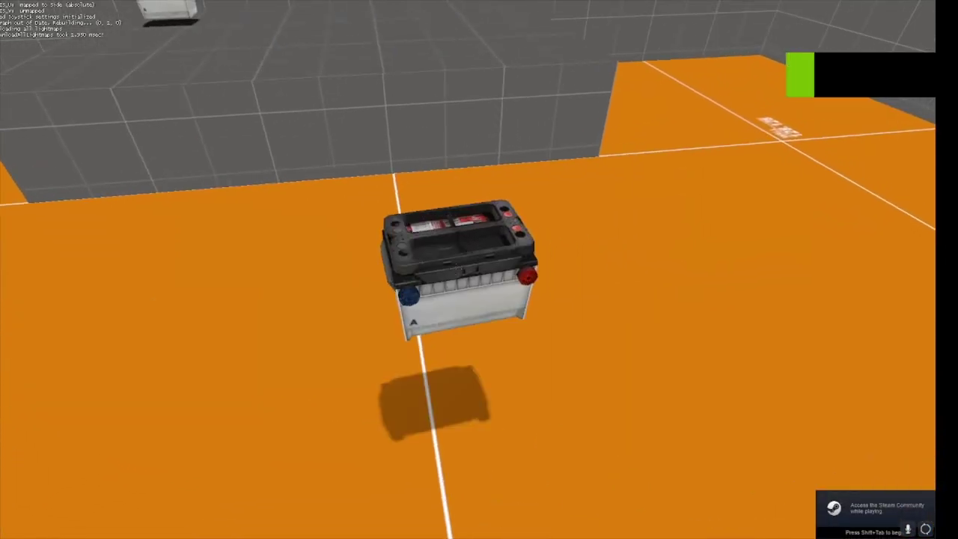
{"action": "key", "text": "a"}
{"action": "key", "text": "d"}
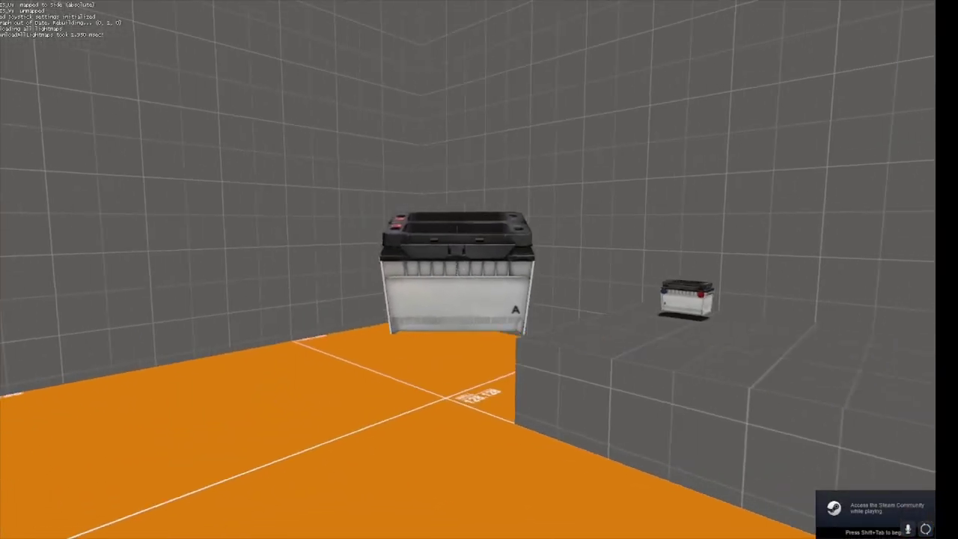
{"action": "key", "text": "e"}
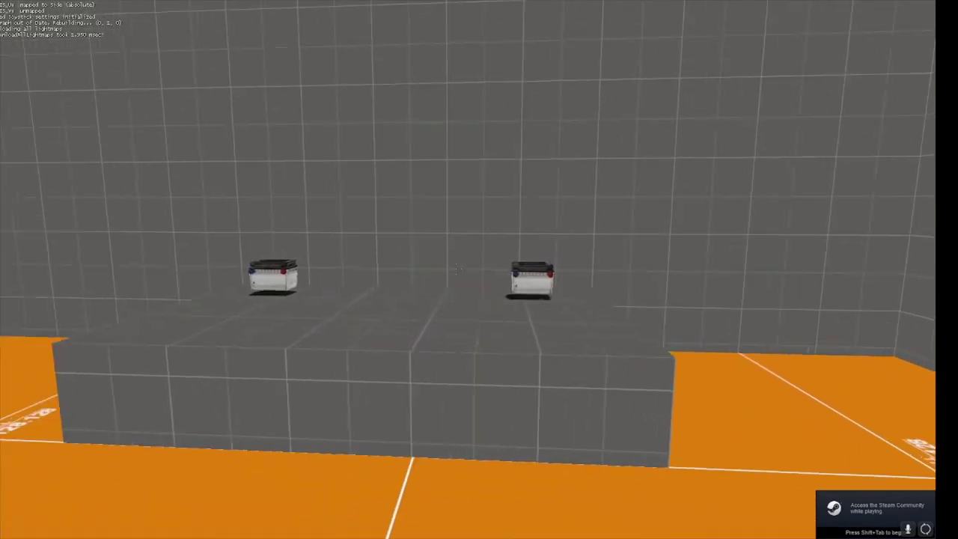
{"action": "key", "text": "w"}
Quit Half-Life 2 and return to the map in Hammer.
{"action": "key", "text": "Escape"}
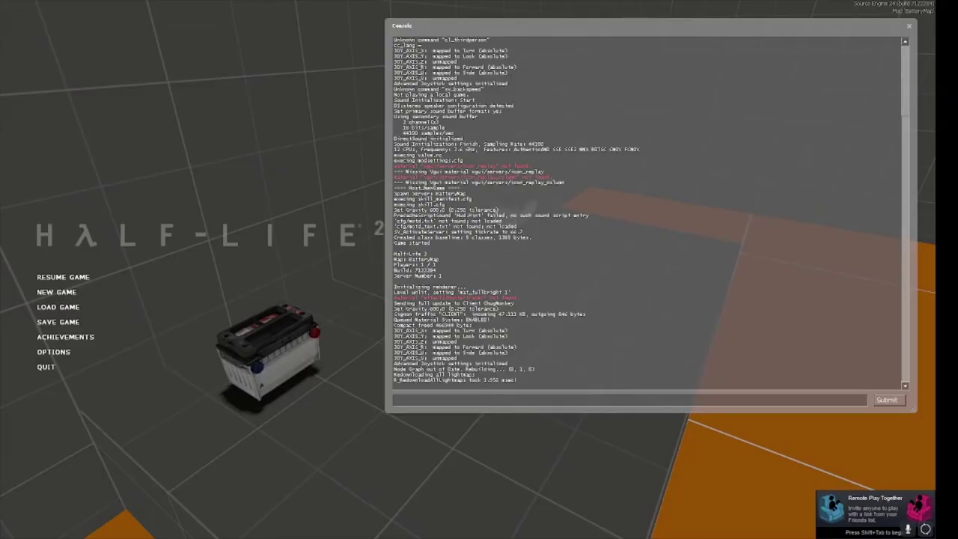
{"action": "left_click", "coordinate": [56, 371]}
{"action": "left_click", "coordinate": [461, 283]}
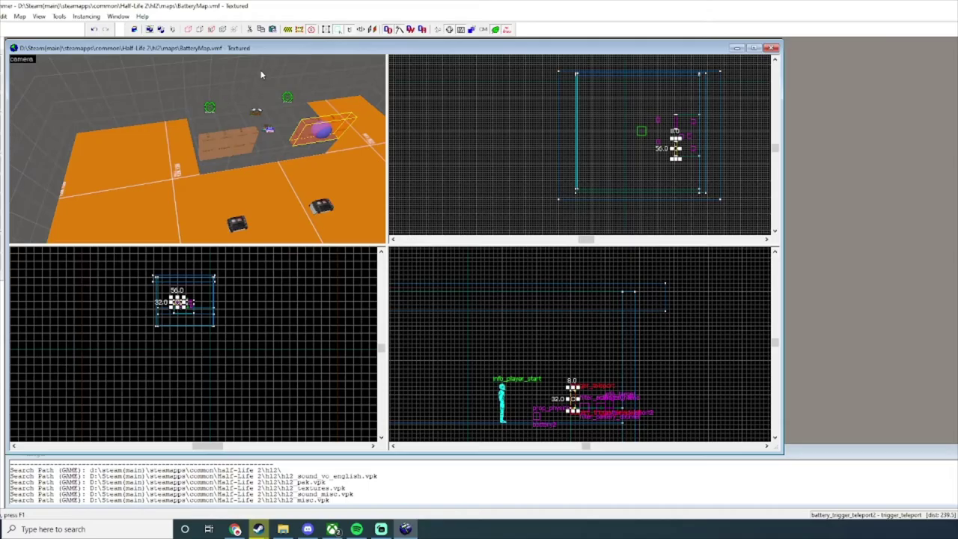
{"action": "left_click", "coordinate": [258, 86]}
{"action": "left_click", "coordinate": [267, 124]}
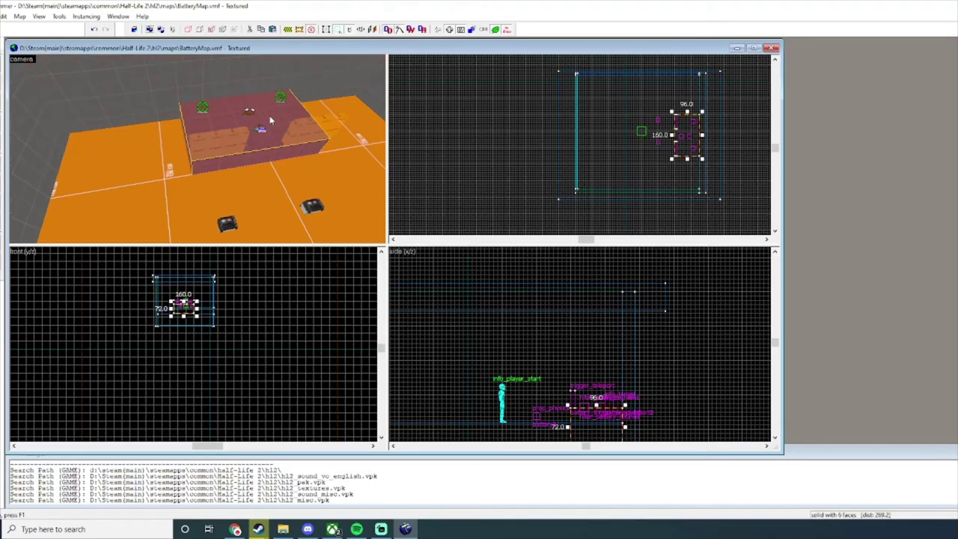
{"action": "key", "text": "z"}
{"action": "key", "text": "s"}
{"action": "key", "text": "a"}
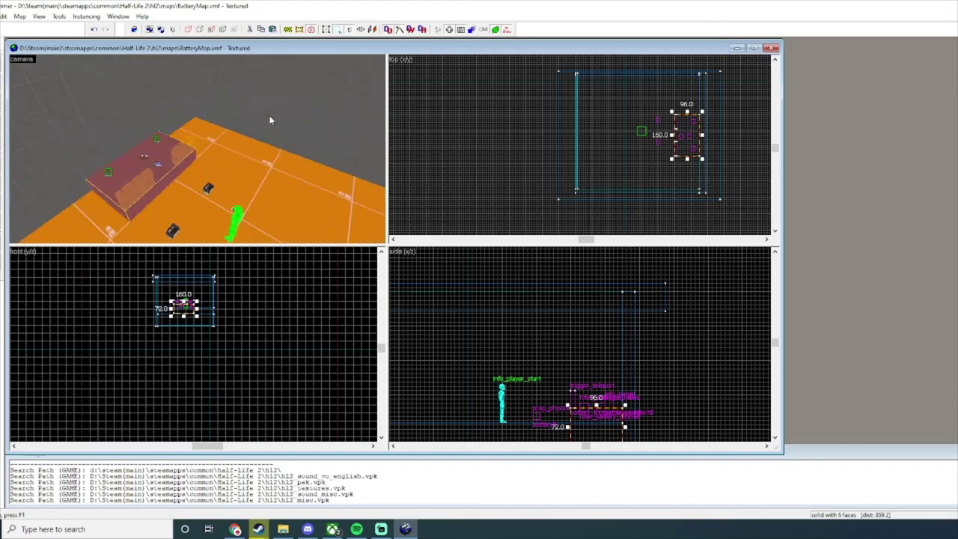
{"action": "key", "text": "z"}
Compile BatteryMap and launch it in the game again for another test.
{"action": "left_click", "coordinate": [0, 16]}
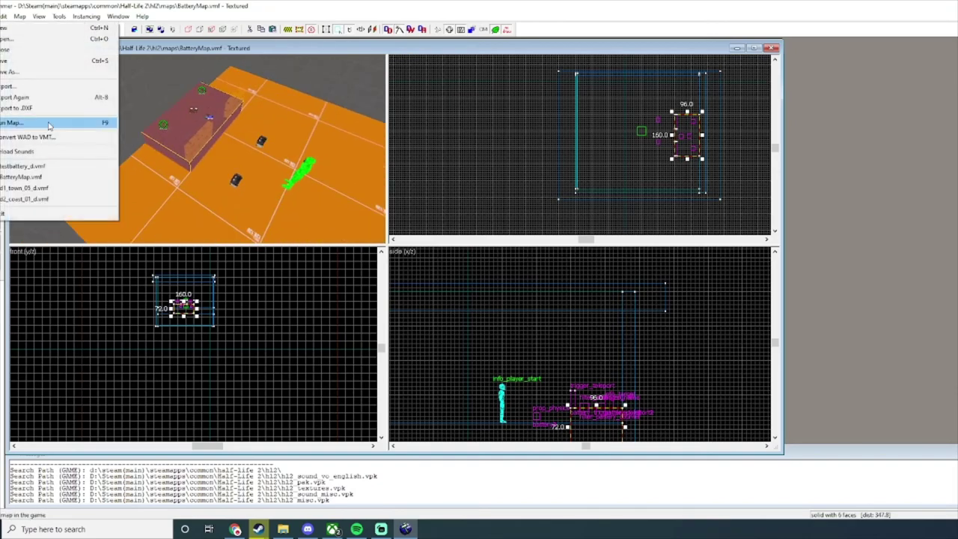
{"action": "left_click", "coordinate": [49, 124]}
{"action": "left_click", "coordinate": [627, 350]}
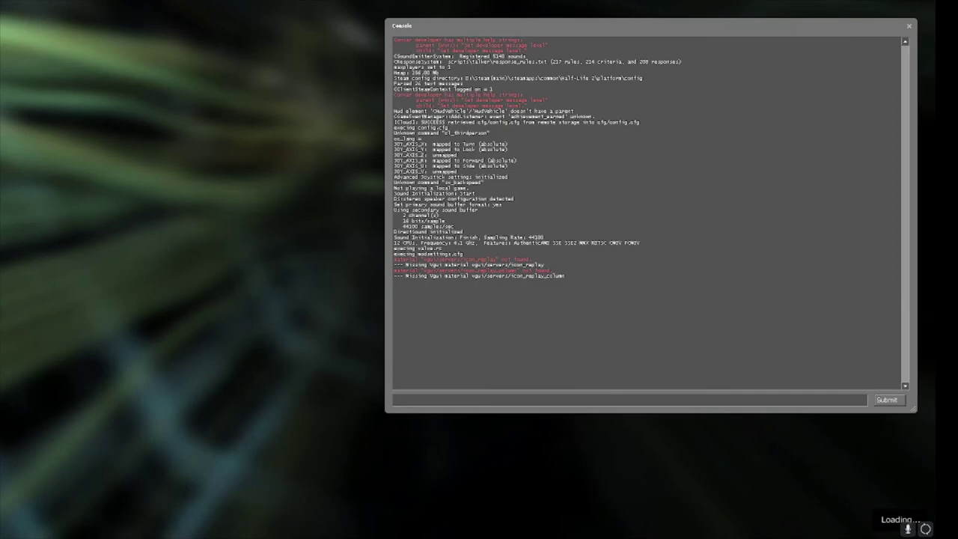
Make the trigger volumes visible in the game with the console command showtriggers_toggle.
{"action": "key", "text": "s"}
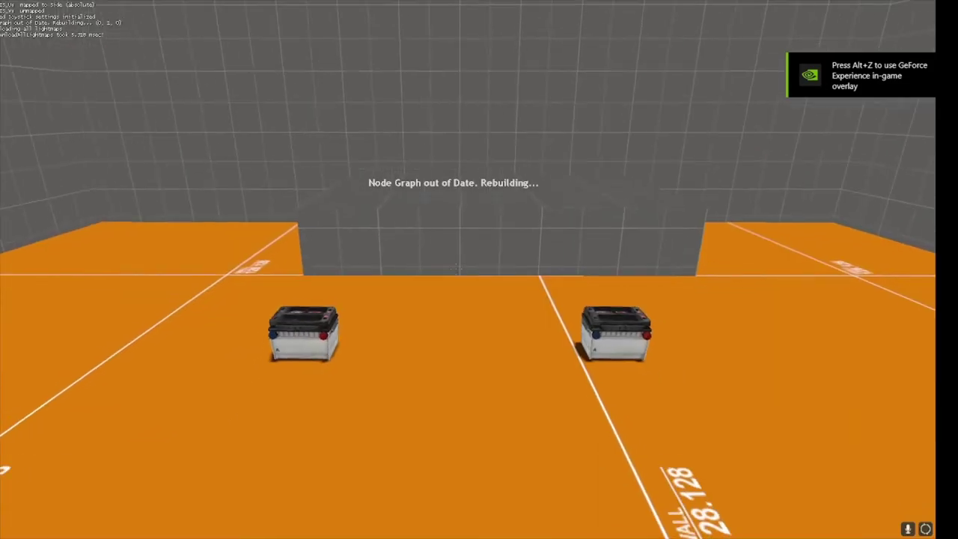
{"action": "key", "text": "w"}
{"action": "key", "text": "grave"}
{"action": "type", "text": "showtrig"}
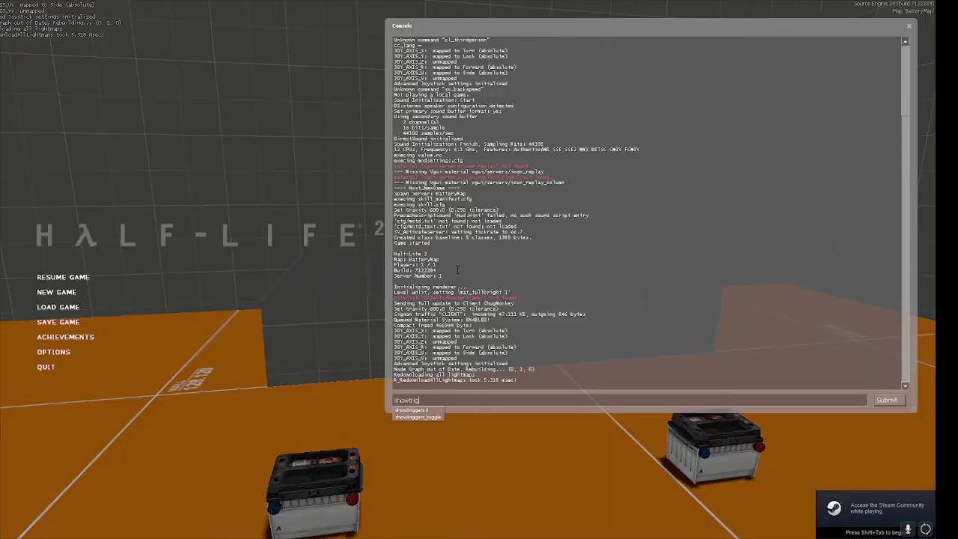
{"action": "type", "text": "gers_toggle"}
{"action": "key", "text": "Return"}
{"action": "key", "text": "Escape"}
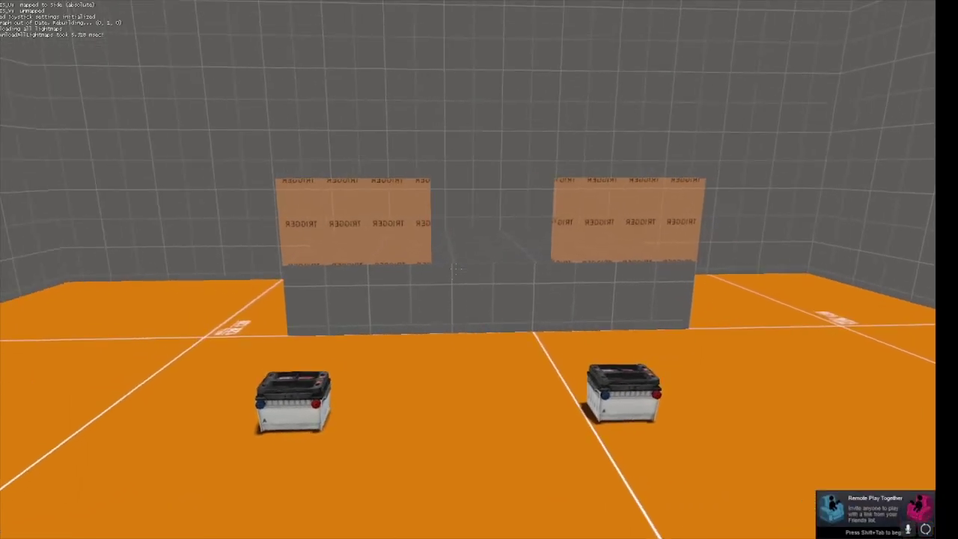
Pick up one battery and set it down on the floor beside the other.
{"action": "key", "text": "w"}
{"action": "key", "text": "s"}
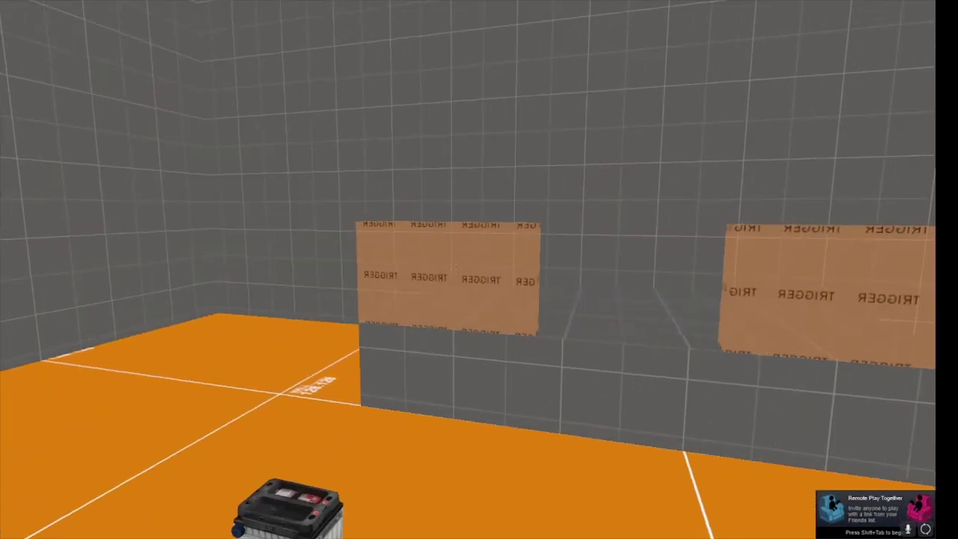
{"action": "key", "text": "e"}
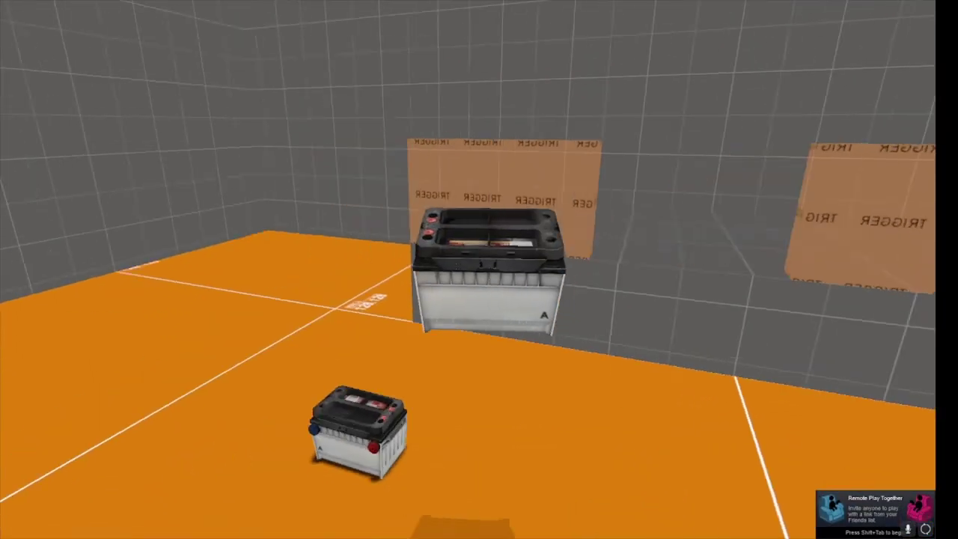
{"action": "key", "text": "e"}
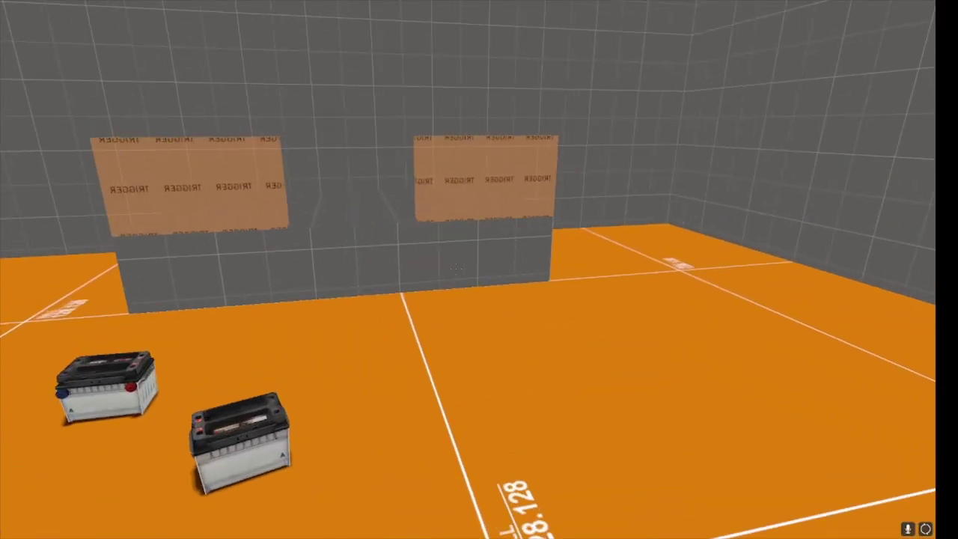
Carry a battery around the left end of the platform and place it behind the left trigger, bypassing the trigger volume.
{"action": "key", "text": "d"}
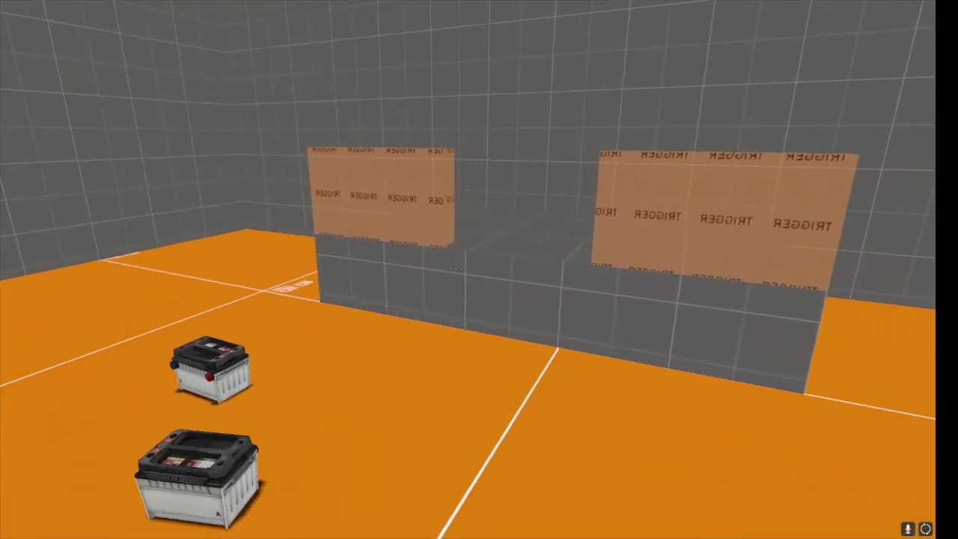
{"action": "key", "text": "e"}
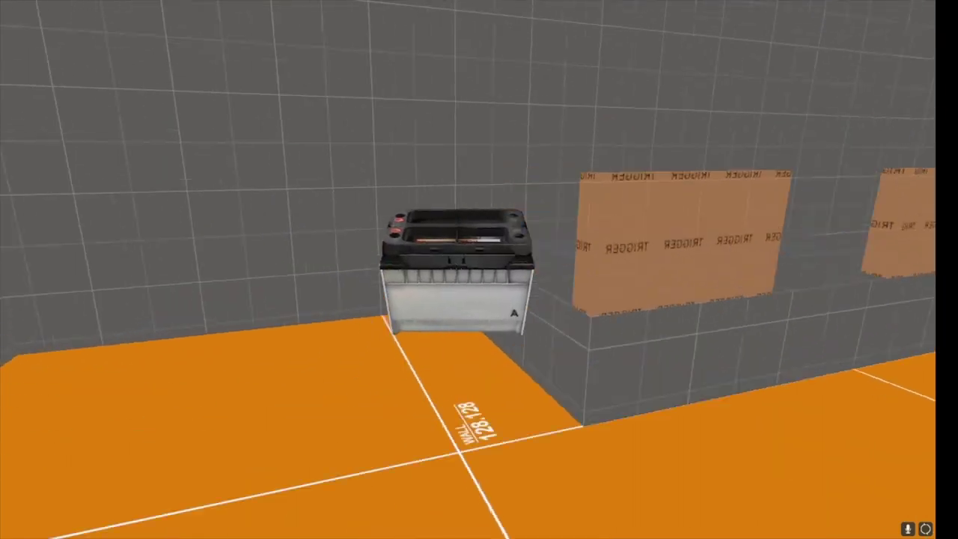
{"action": "key", "text": "w"}
{"action": "key", "text": "e"}
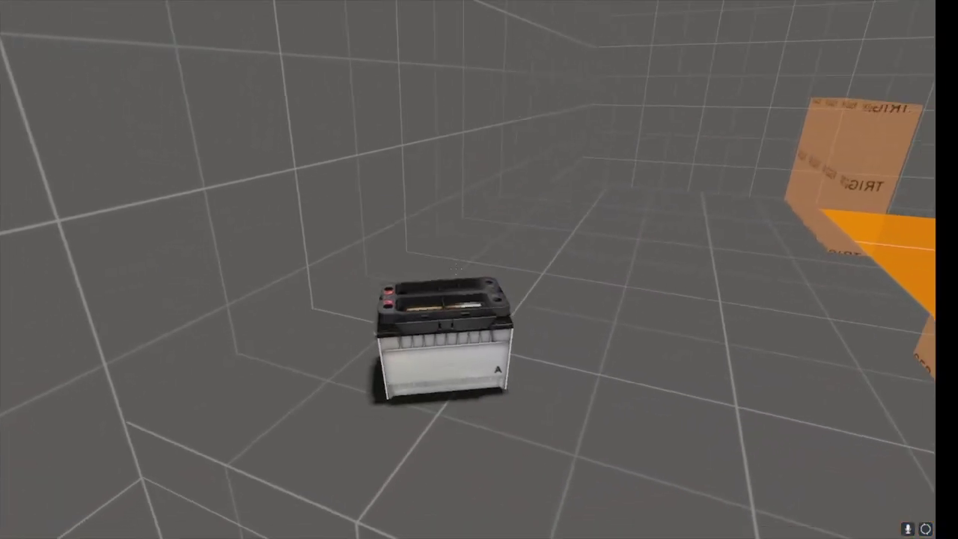
{"action": "key", "text": "s"}
{"action": "key", "text": "w"}
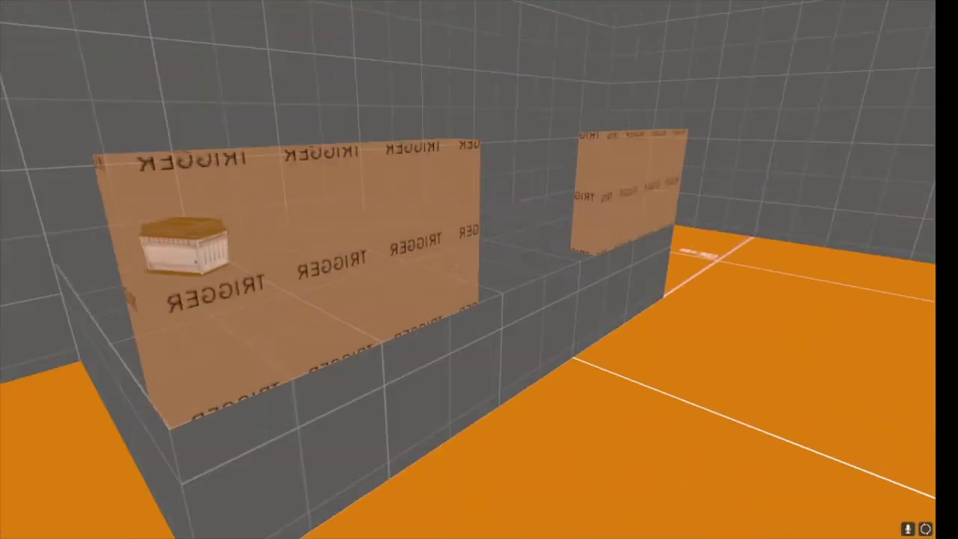
Take the battery back off the platform and drop it on the floor near the other one.
{"action": "key", "text": "w"}
{"action": "key", "text": "e"}
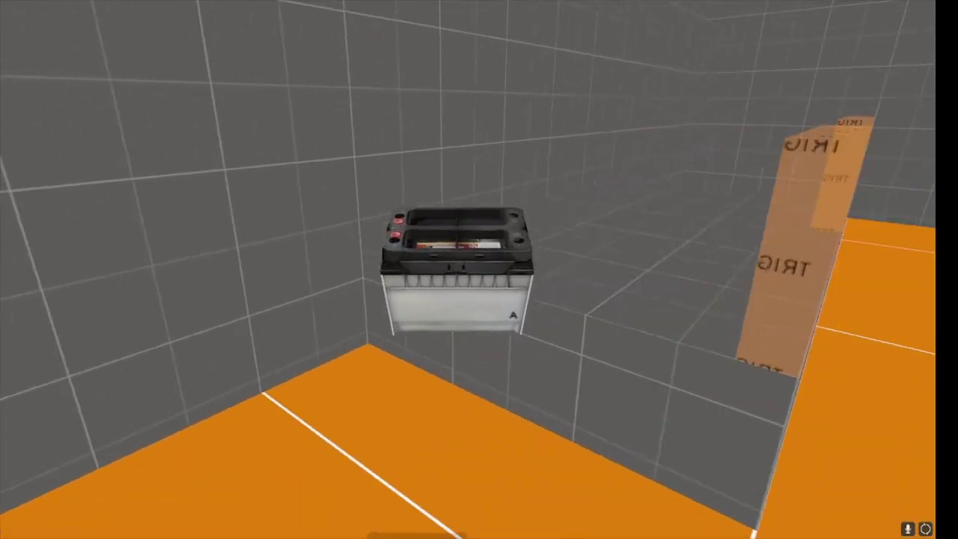
{"action": "key", "text": "s"}
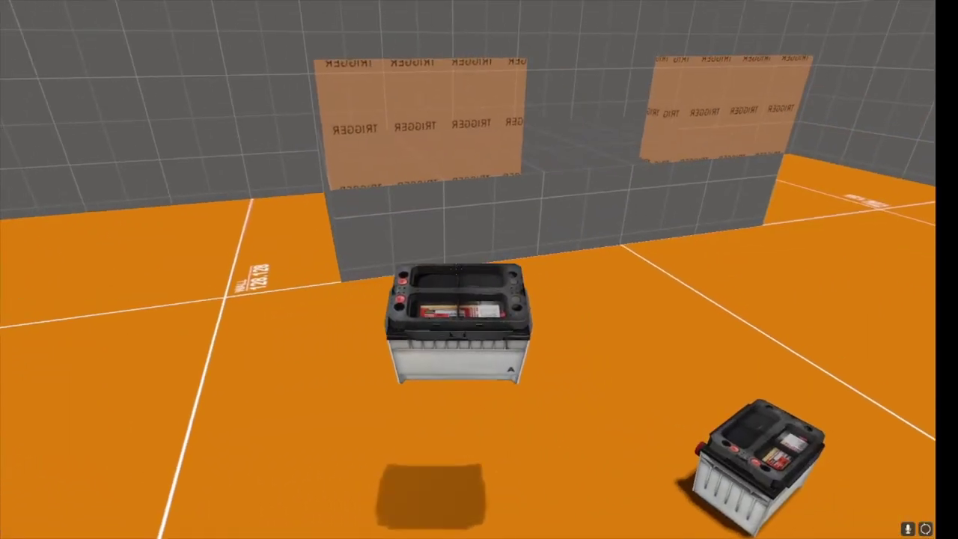
{"action": "key", "text": "e"}
{"action": "key", "text": "s"}
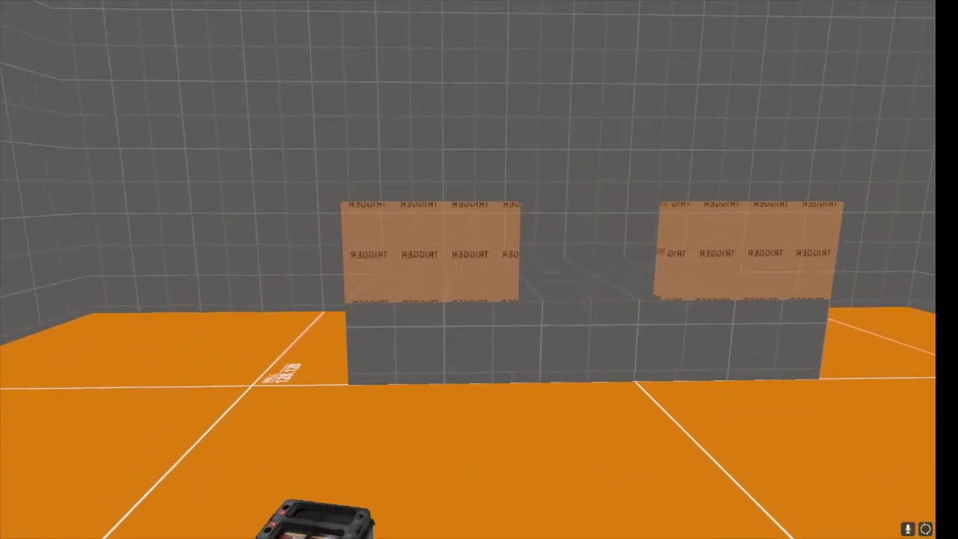
Carry one battery into the right trigger, then pick up the remaining battery.
{"action": "key", "text": "d"}
{"action": "key", "text": "s"}
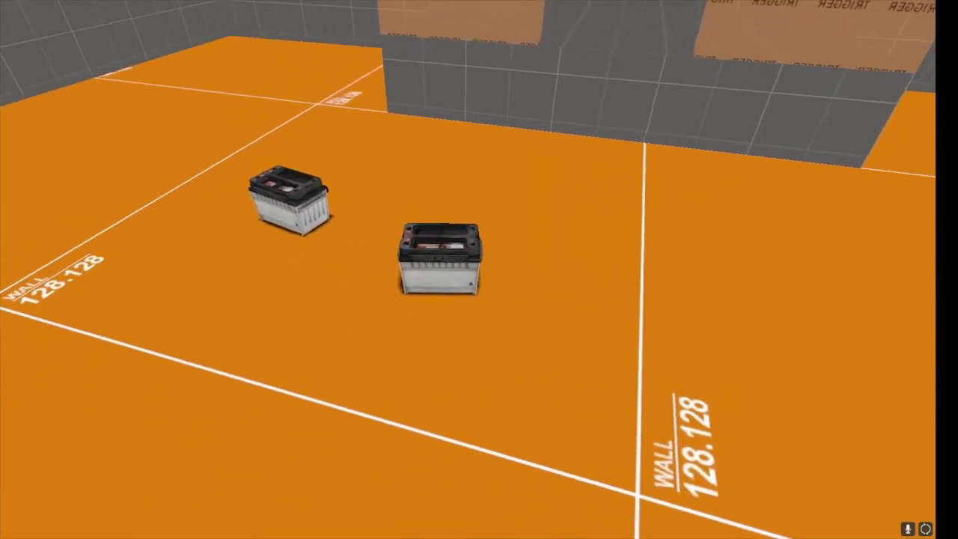
{"action": "key", "text": "e"}
{"action": "key", "text": "w"}
{"action": "key", "text": "s"}
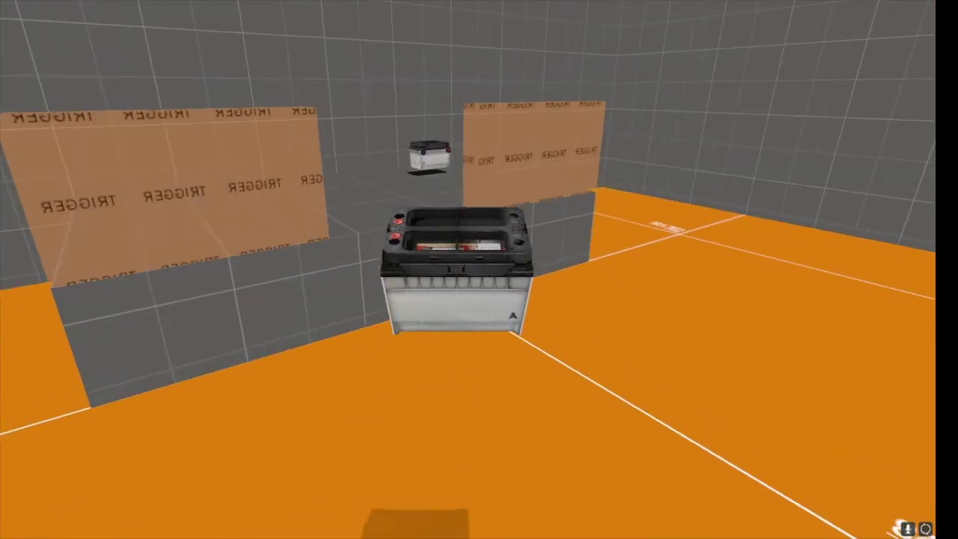
Test carrying the second battery into the same right trigger.
{"action": "key", "text": "s"}
{"action": "key", "text": "w"}
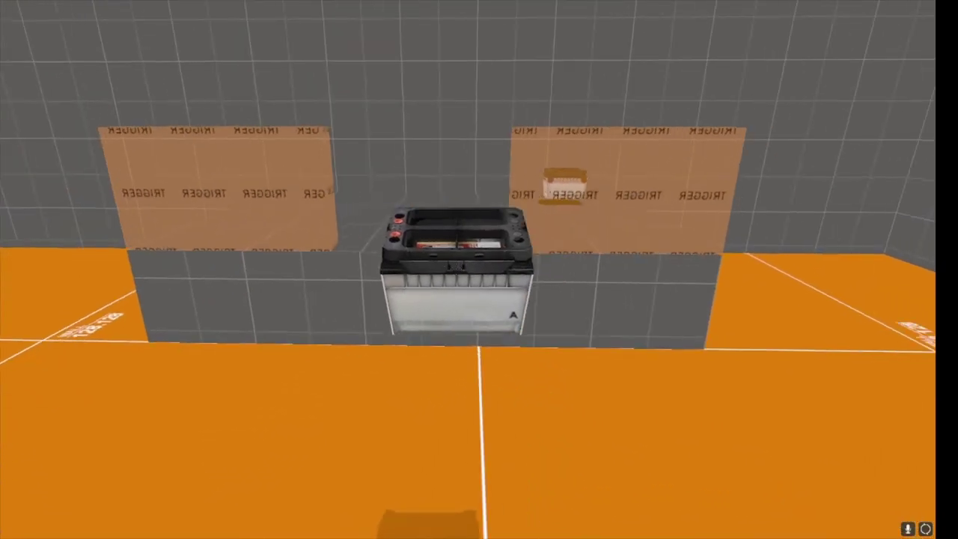
{"action": "key", "text": "d"}
{"action": "key", "text": "w"}
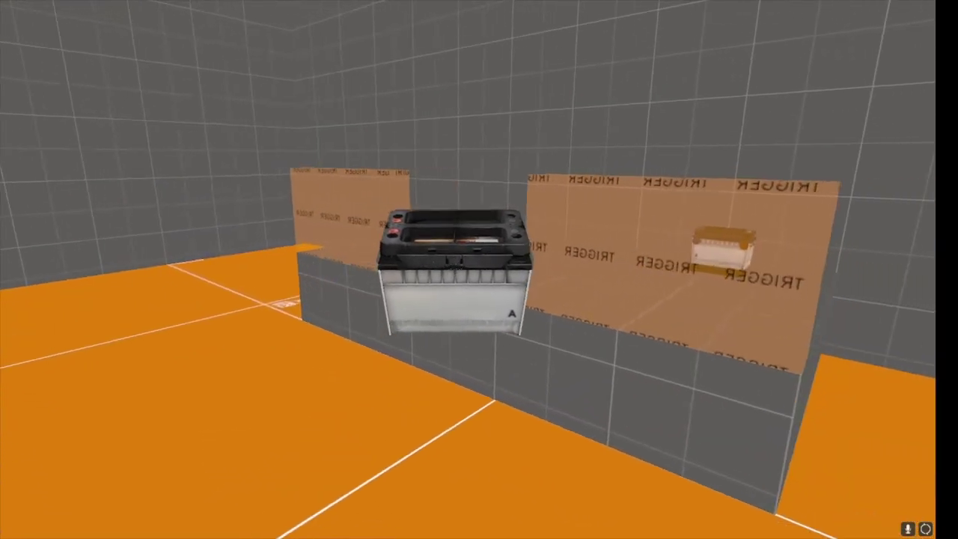
{"action": "key", "text": "w"}
{"action": "key", "text": "s"}
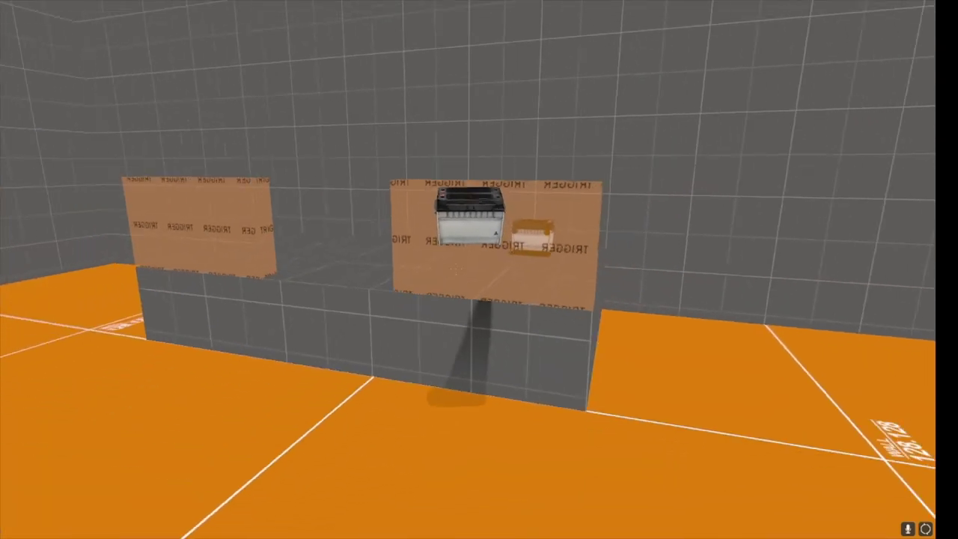
Examine from several sides where the two batteries sit relative to the right trigger and the platform.
{"action": "key", "text": "w"}
{"action": "key", "text": "d"}
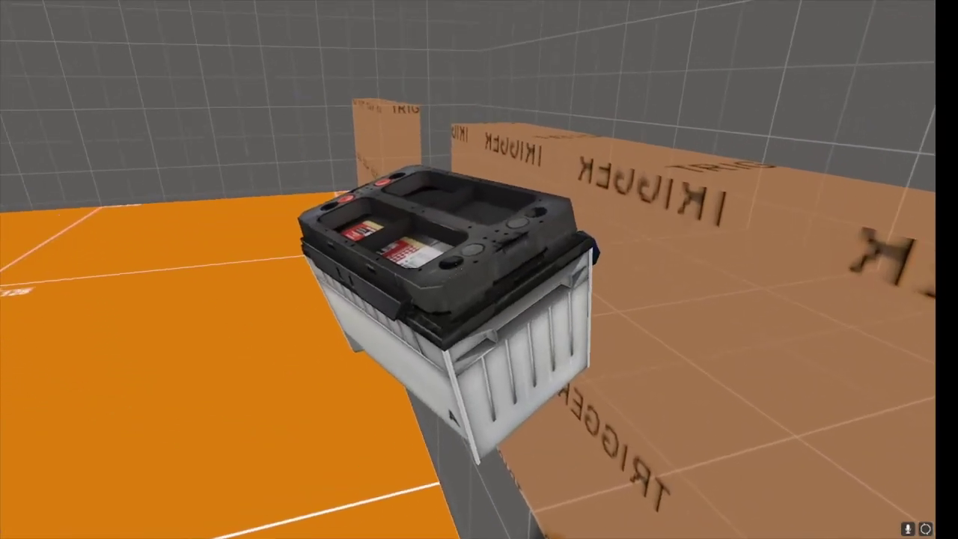
{"action": "key", "text": "w"}
{"action": "key", "text": "a"}
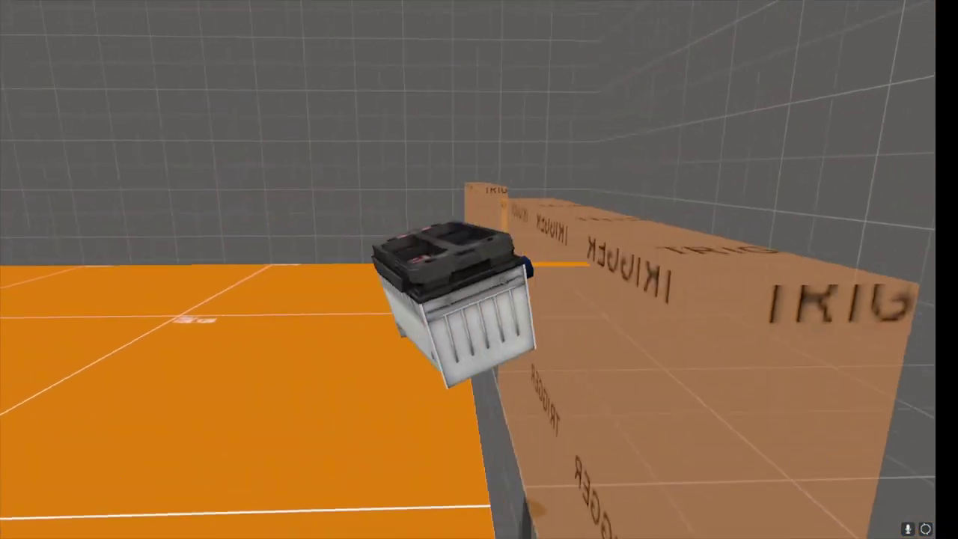
{"action": "key", "text": "w"}
{"action": "key", "text": "s"}
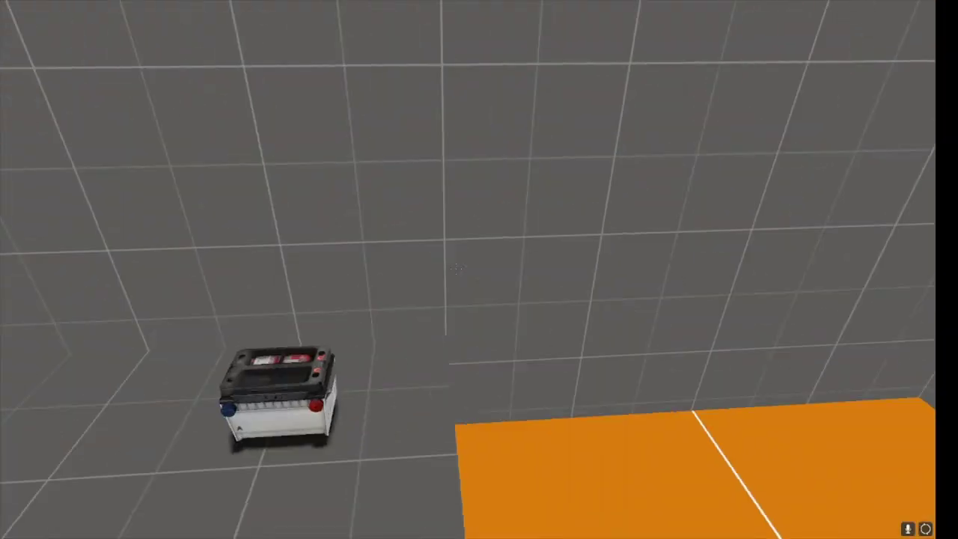
{"action": "key", "text": "d"}
{"action": "key", "text": "a"}
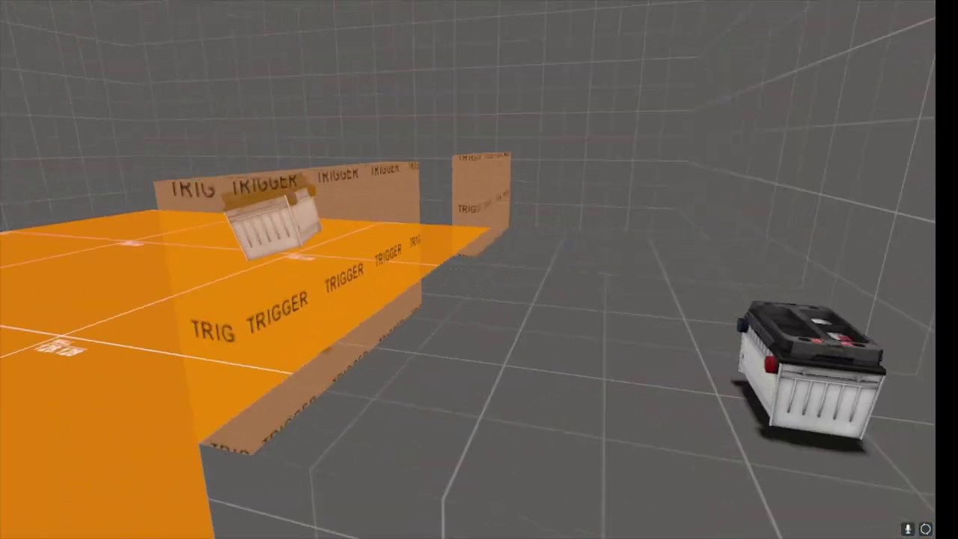
{"action": "key", "text": "a"}
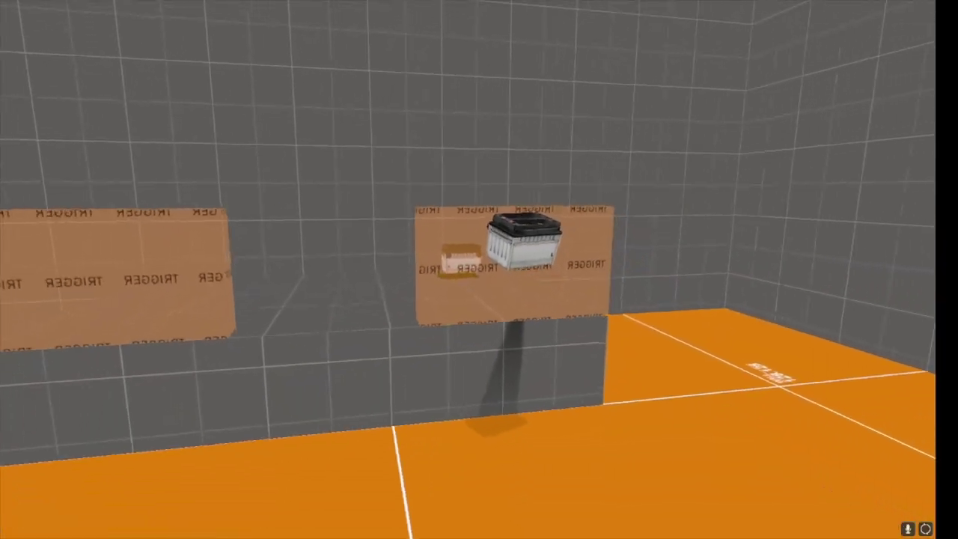
Quit Half-Life 2 and return to the map in Hammer.
{"action": "key", "text": "Escape"}
{"action": "left_click", "coordinate": [41, 366]}
{"action": "left_click", "coordinate": [457, 280]}
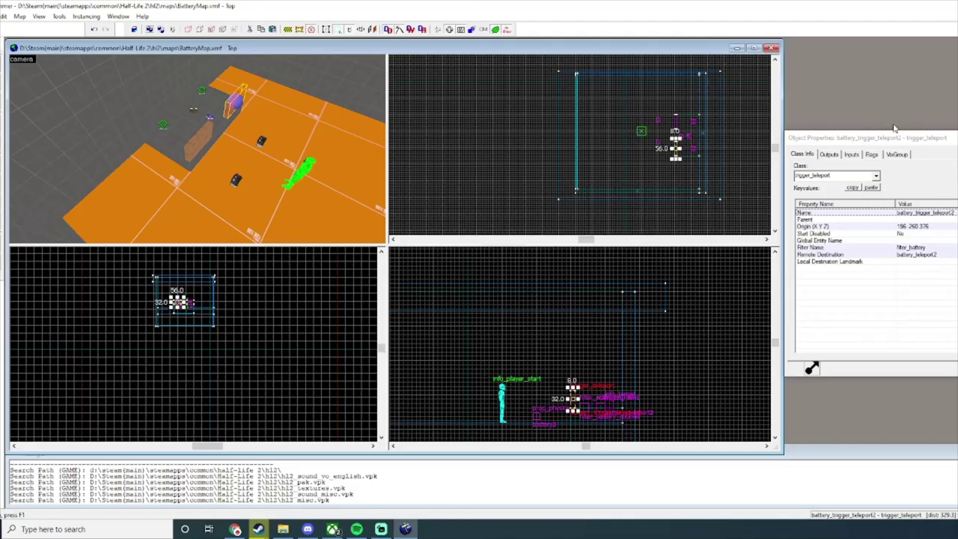
Compare the Kill output targets of battery_trigger_teleport2 and battery_trigger_teleport1.
{"action": "left_click", "coordinate": [825, 154]}
{"action": "left_click_drag", "start_coordinate": [847, 138], "coordinate": [470, 174]}
{"action": "left_click", "coordinate": [491, 233]}
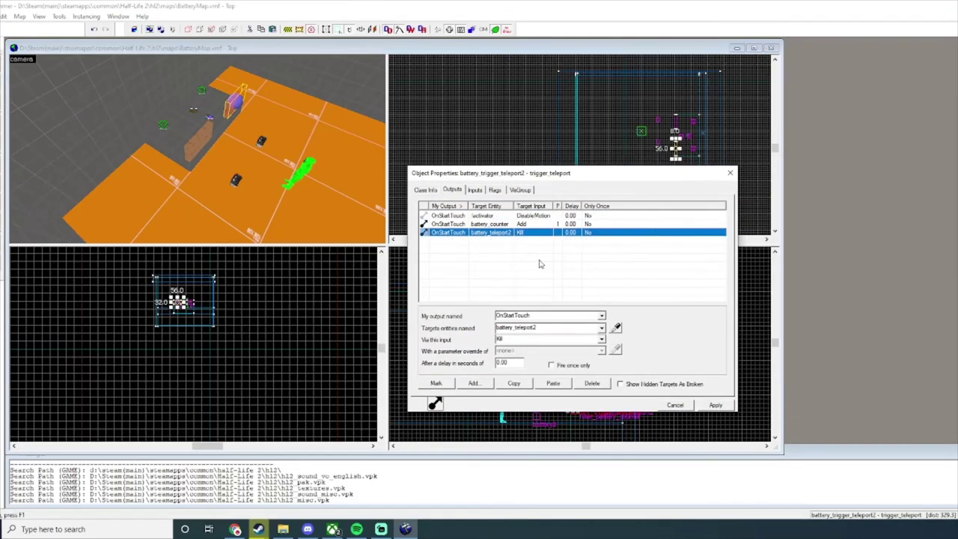
{"action": "left_click", "coordinate": [198, 144]}
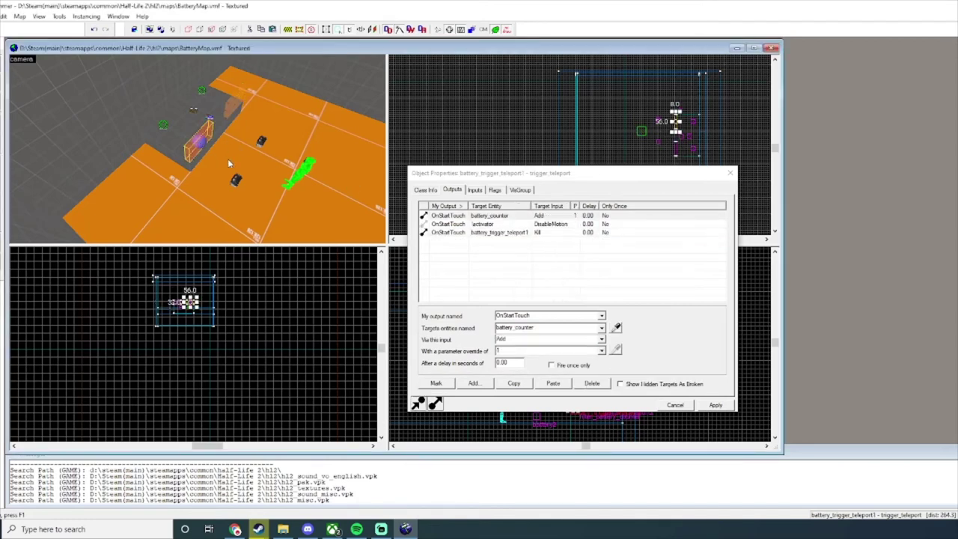
{"action": "left_click", "coordinate": [234, 110]}
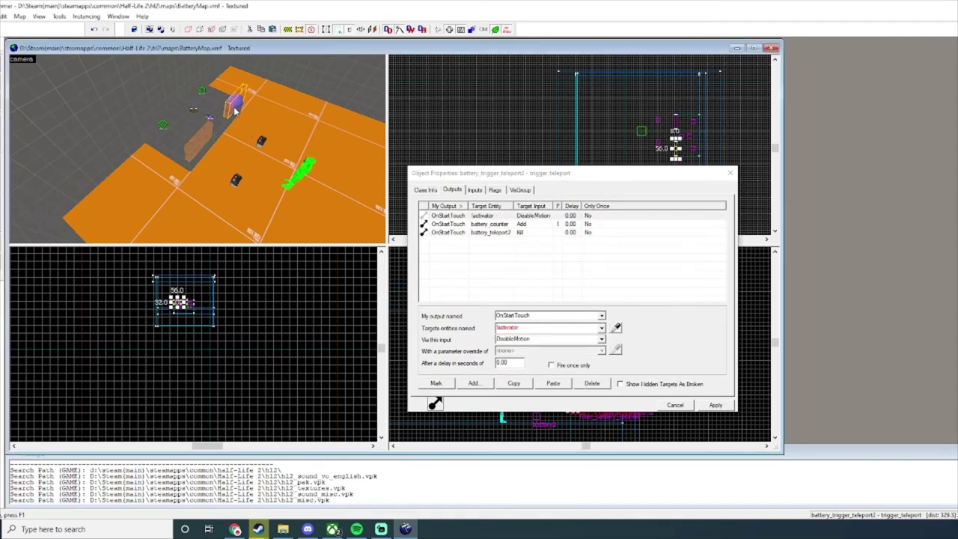
Retarget the Kill output of battery_trigger_teleport2 to battery_trigger_teleport2, apply it and close the object properties.
{"action": "left_click", "coordinate": [500, 232]}
{"action": "double_click", "coordinate": [545, 329]}
{"action": "type", "text": "battery"}
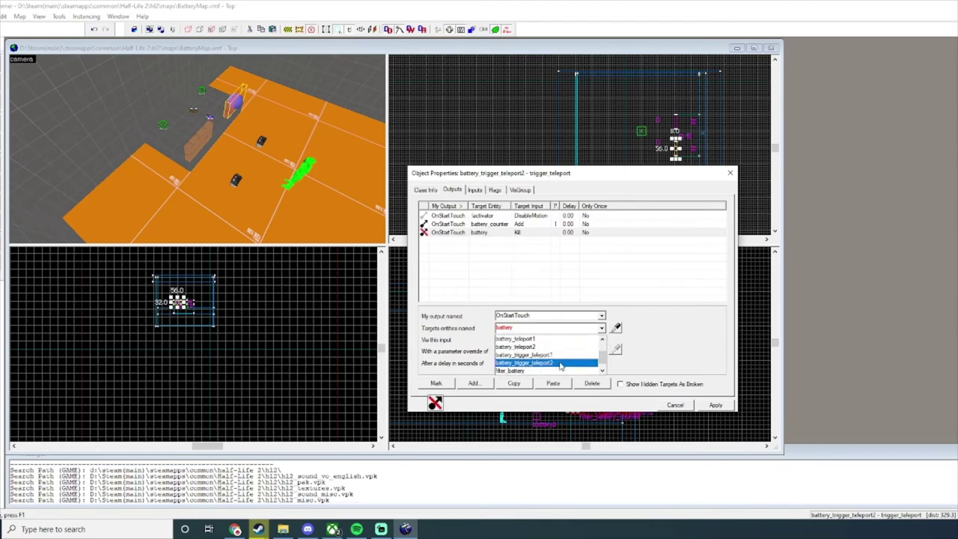
{"action": "left_click", "coordinate": [560, 365]}
{"action": "left_click", "coordinate": [716, 405]}
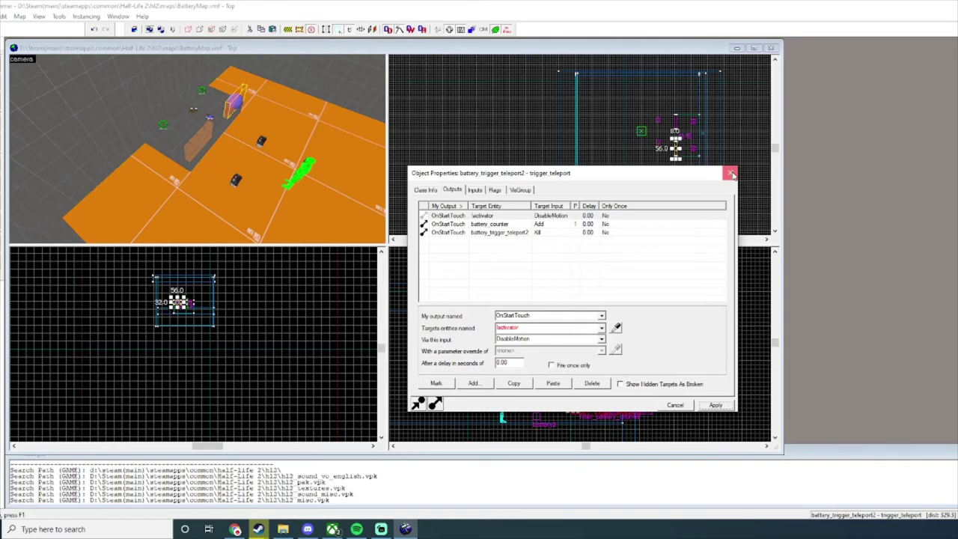
{"action": "left_click", "coordinate": [731, 174]}
Compile BatteryMap with the current run settings and launch it in the game.
{"action": "left_click", "coordinate": [1, 17]}
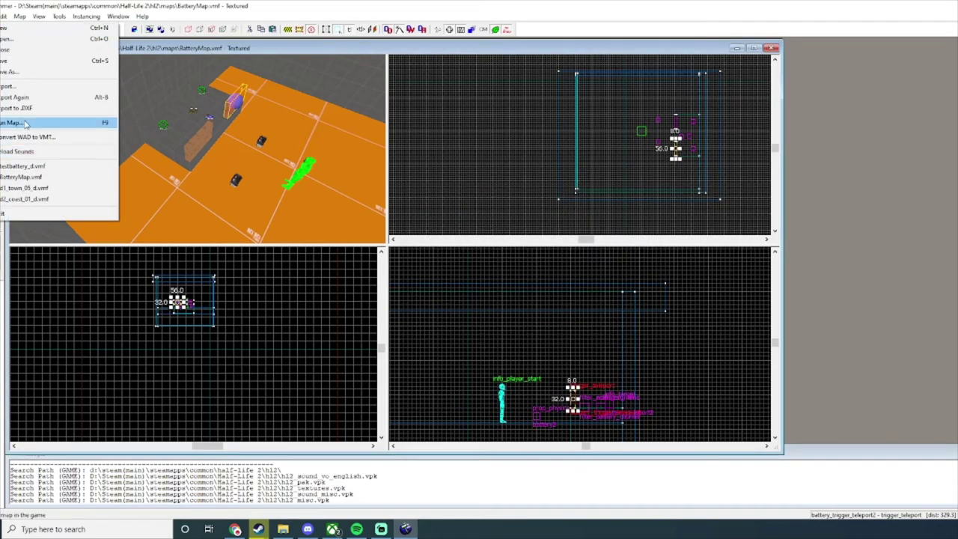
{"action": "left_click", "coordinate": [27, 123]}
{"action": "left_click", "coordinate": [612, 352]}
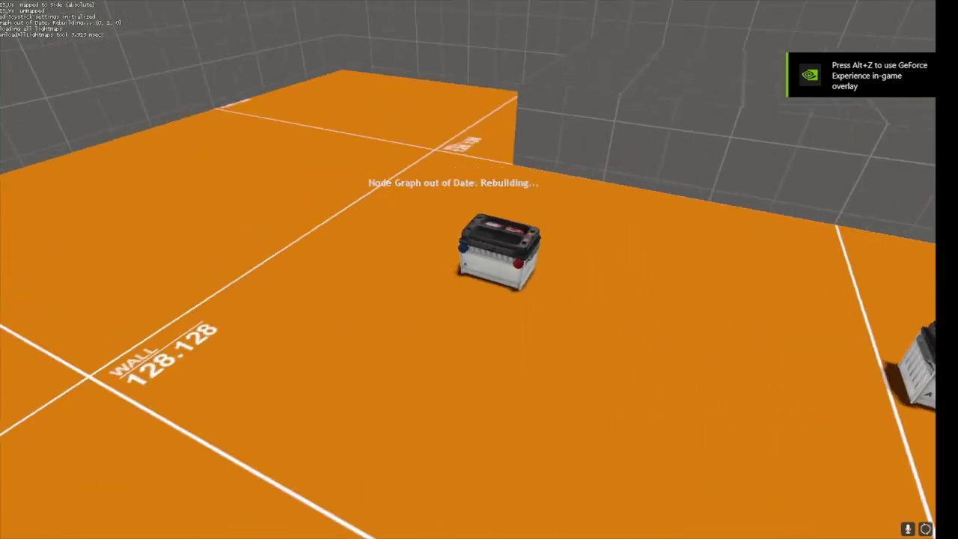
Carry the first battery to the left trigger and examine where it is placed on the platform.
{"action": "key", "text": "e"}
{"action": "key", "text": "w"}
{"action": "left_click", "coordinate": [457, 268]}
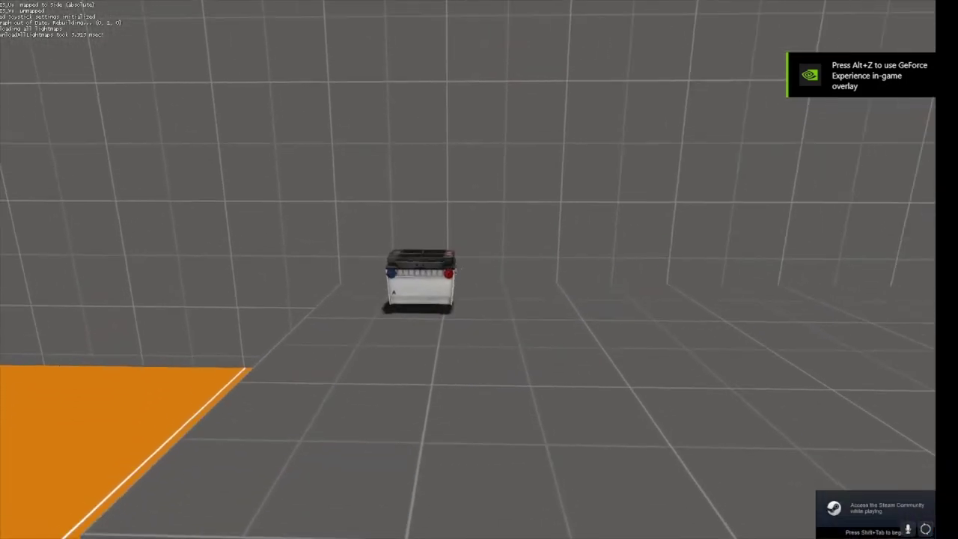
{"action": "key", "text": "s"}
Show the trigger volumes with showtriggers_toggle and pick up the second battery in front of the platform.
{"action": "key", "text": "grave"}
{"action": "type", "text": "showe"}
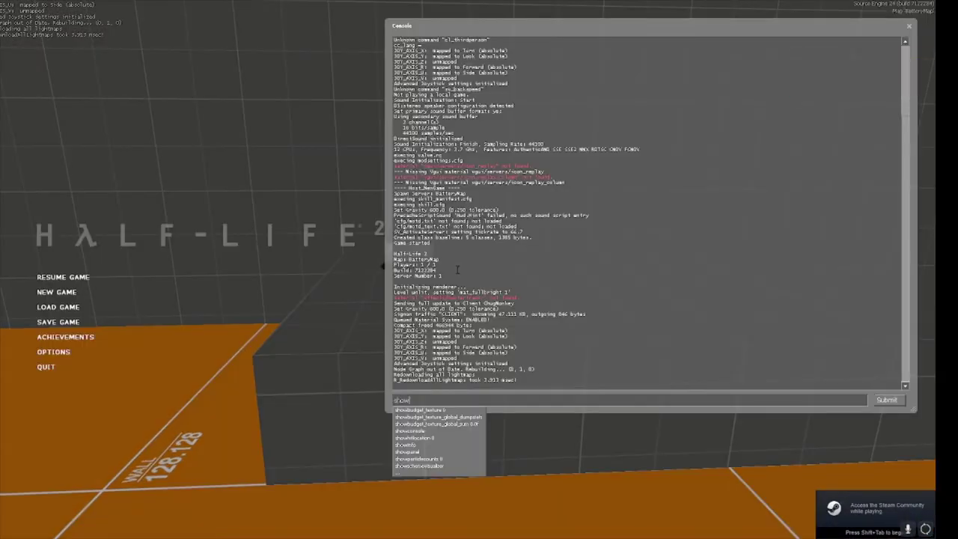
{"action": "type", "text": "riggers_toggle"}
{"action": "key", "text": "Return"}
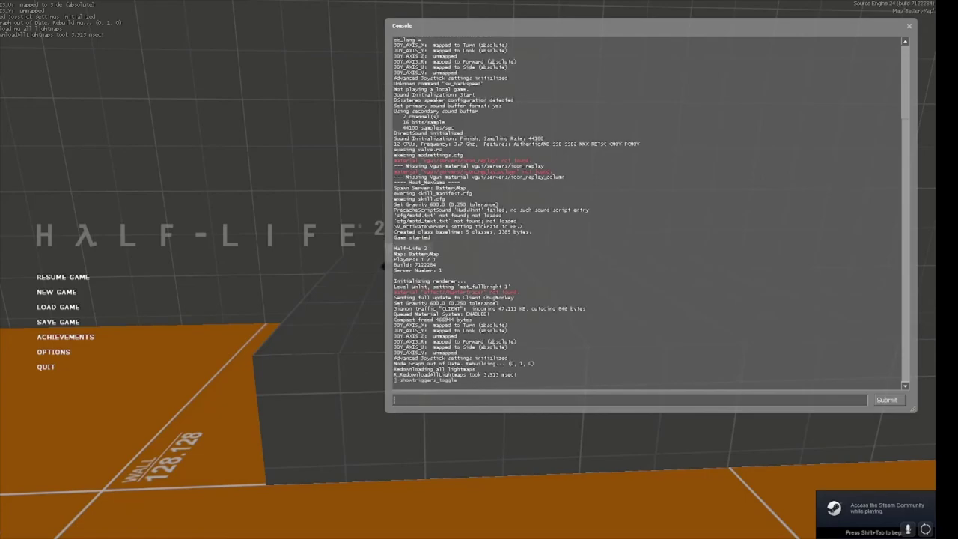
{"action": "key", "text": "grave"}
{"action": "key", "text": "w"}
{"action": "key", "text": "e"}
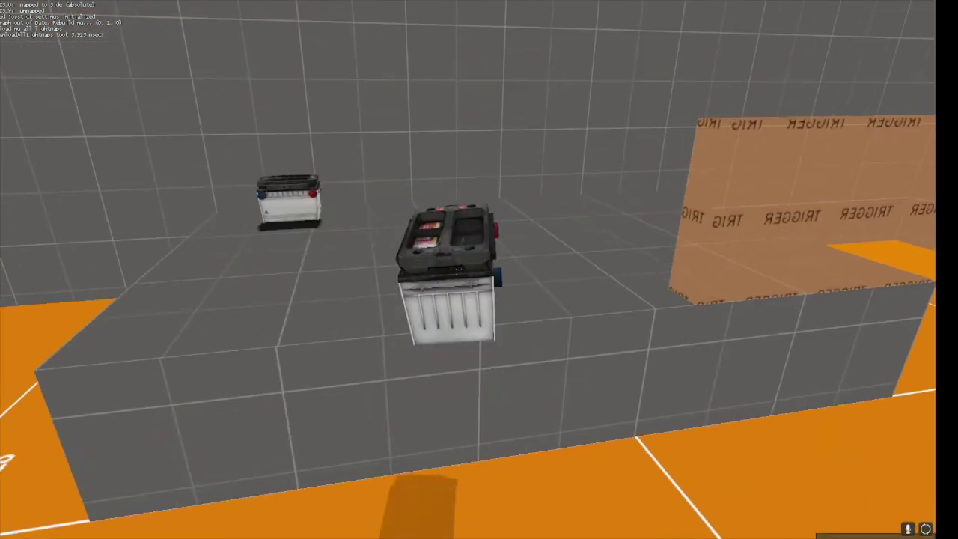
Carry the second battery through the left trigger's area on the platform and release it to check for another teleport.
{"action": "key", "text": "w"}
{"action": "key", "text": "s"}
{"action": "key", "text": "w"}
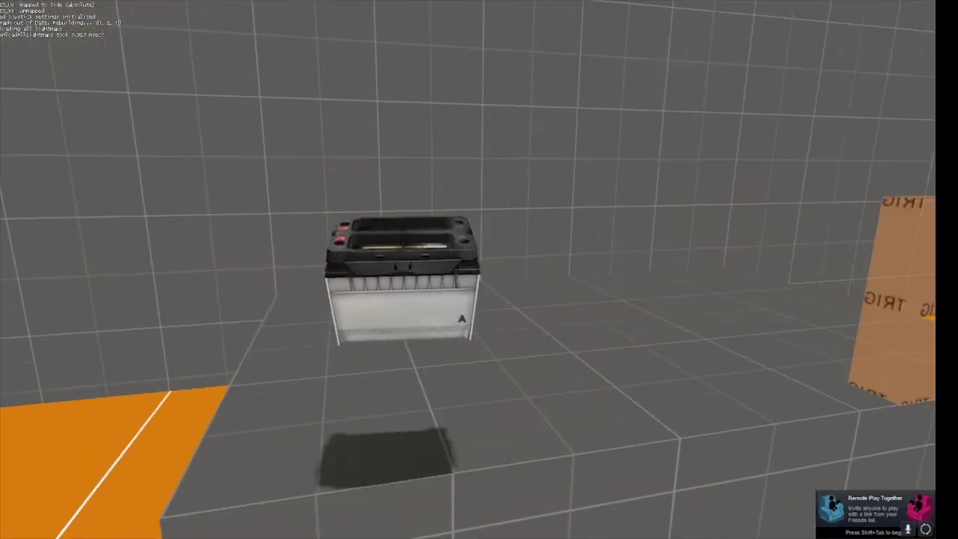
{"action": "key", "text": "s"}
{"action": "key", "text": "e"}
{"action": "key", "text": "a"}
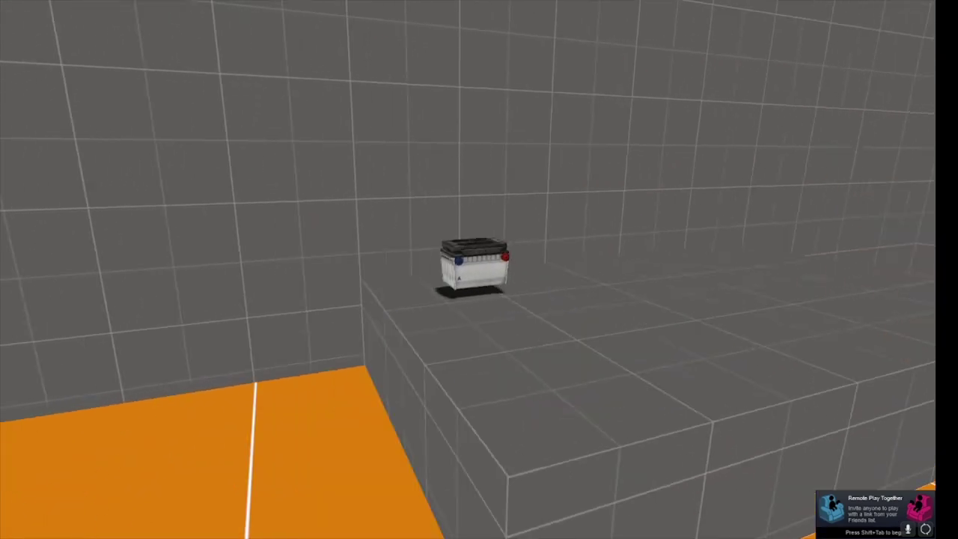
{"action": "key", "text": "space"}
{"action": "key", "text": "w"}
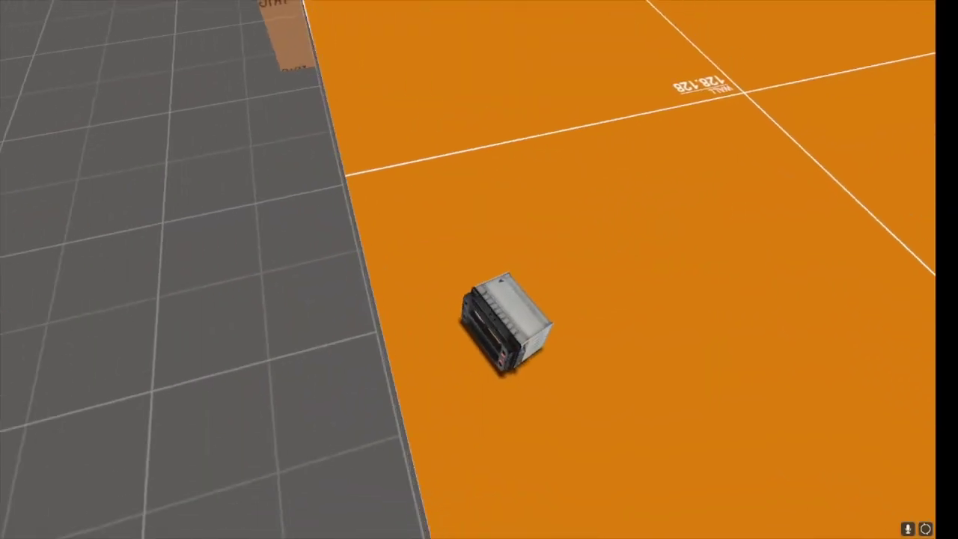
Pick up the second battery again, carry it into the right trigger and examine both battery placements from a distance.
{"action": "key", "text": "s"}
{"action": "key", "text": "e"}
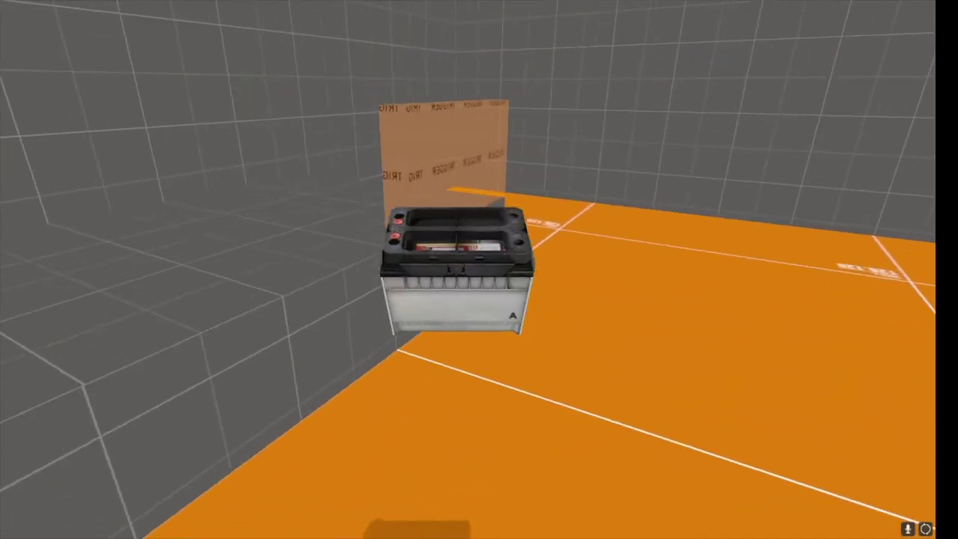
{"action": "key", "text": "d"}
{"action": "key", "text": "w"}
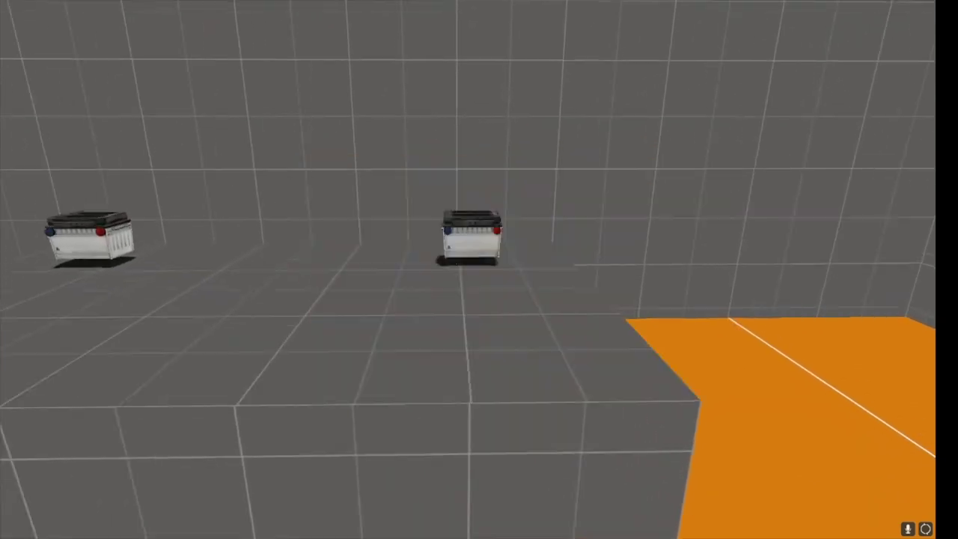
{"action": "key", "text": "a"}
{"action": "key", "text": "s"}
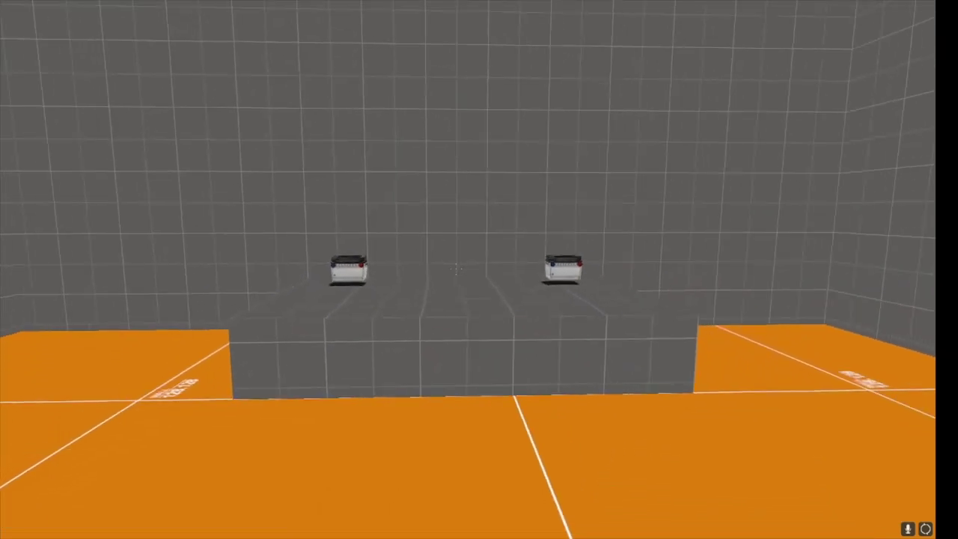
Quit the game without saving and return to BatteryMap in the Hammer editor.
{"action": "key", "text": "Escape"}
{"action": "left_click", "coordinate": [46, 367]}
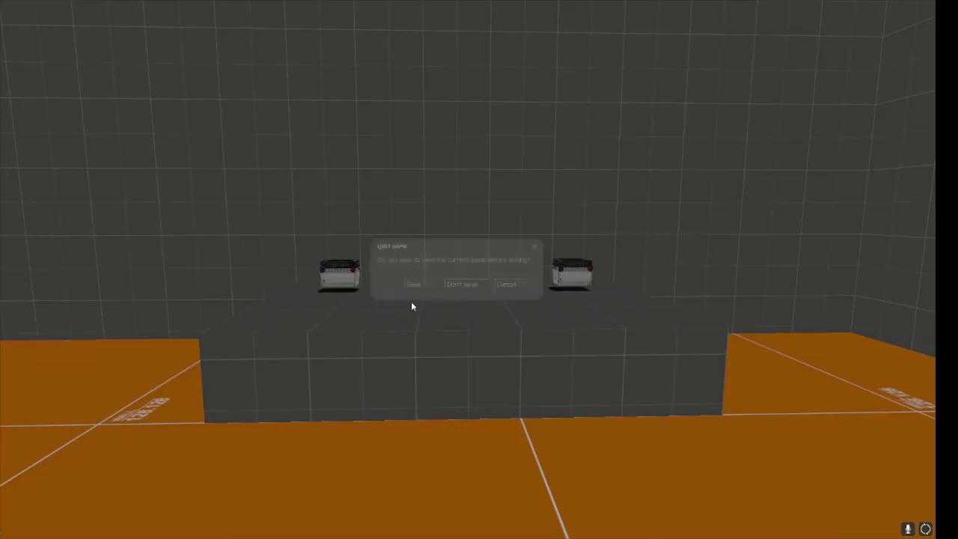
{"action": "left_click", "coordinate": [460, 289]}
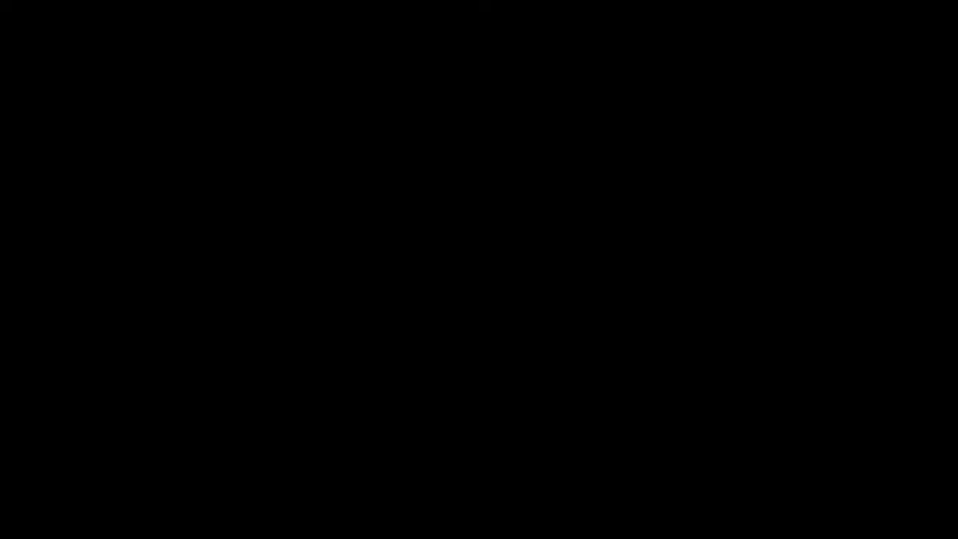
{"action": "key", "text": "w"}
{"action": "key", "text": "d"}
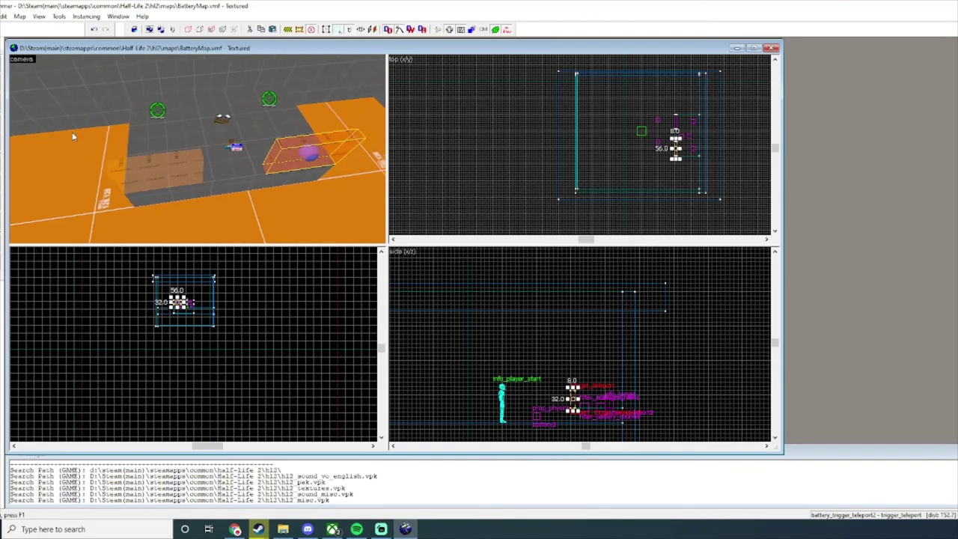
Create a block brush 56 by 32 units and 32 units high on the open floor away from the platform.
{"action": "key", "text": "d"}
{"action": "key", "text": "shift+b"}
{"action": "scroll", "coordinate": [681, 166], "scroll_direction": "down", "scroll_amount": 4}
{"action": "scroll", "coordinate": [680, 166], "scroll_direction": "up", "scroll_amount": 9}
{"action": "left_click_drag", "start_coordinate": [557, 167], "coordinate": [597, 192]}
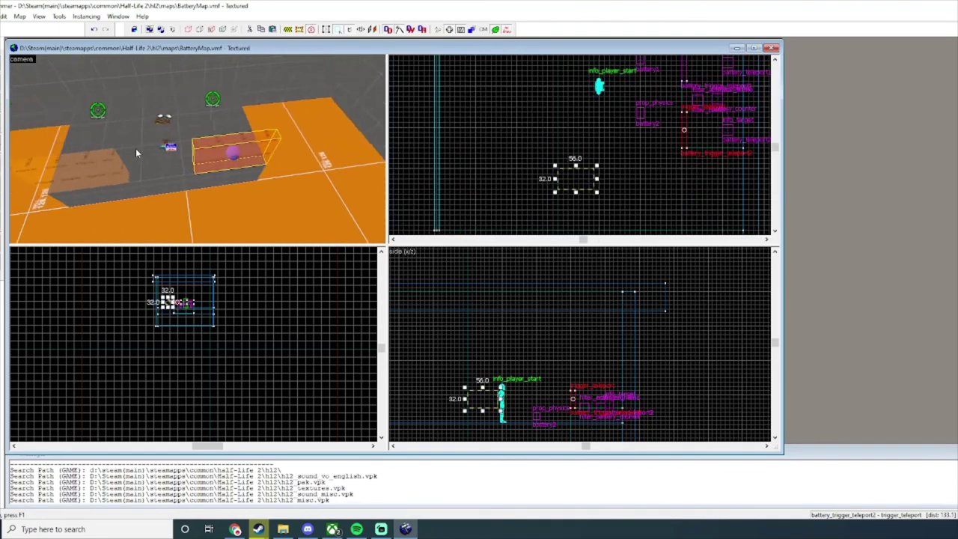
{"action": "key", "text": "z"}
{"action": "left_click", "coordinate": [2, 72]}
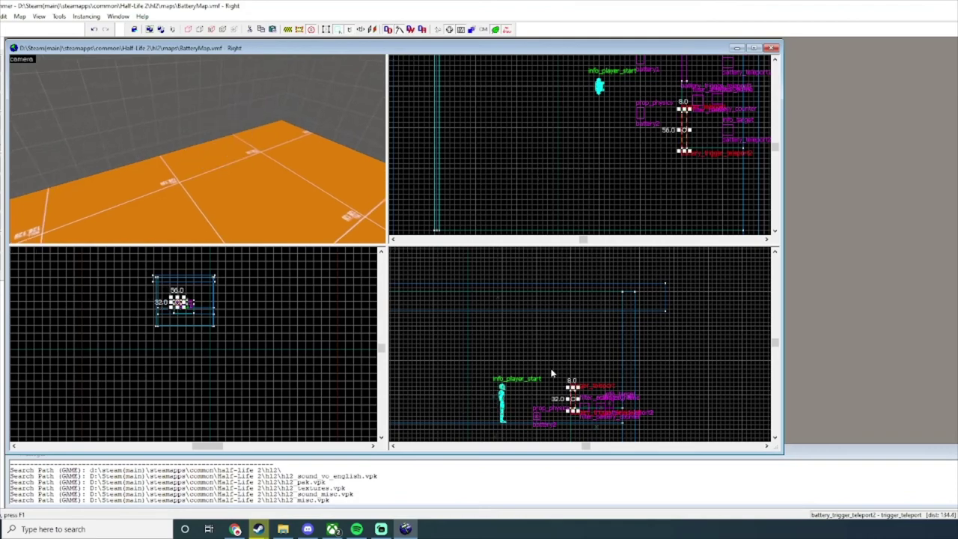
{"action": "scroll", "coordinate": [552, 372], "scroll_direction": "up", "scroll_amount": 3}
{"action": "left_click", "coordinate": [2, 155]}
{"action": "key", "text": "Return"}
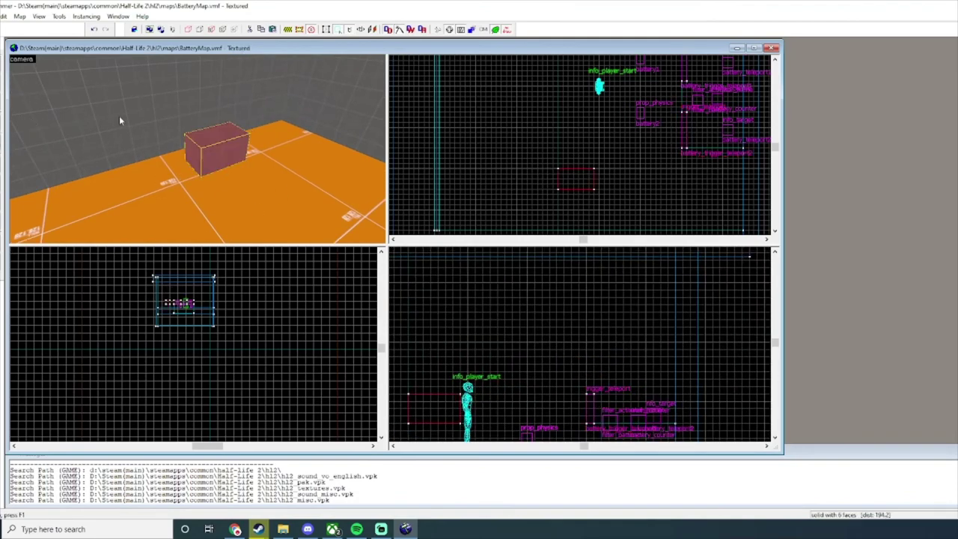
Tie the new block to an entity and set its class to func_door.
{"action": "left_click", "coordinate": [3, 79]}
{"action": "key", "text": "alt+Return"}
{"action": "left_click", "coordinate": [872, 173]}
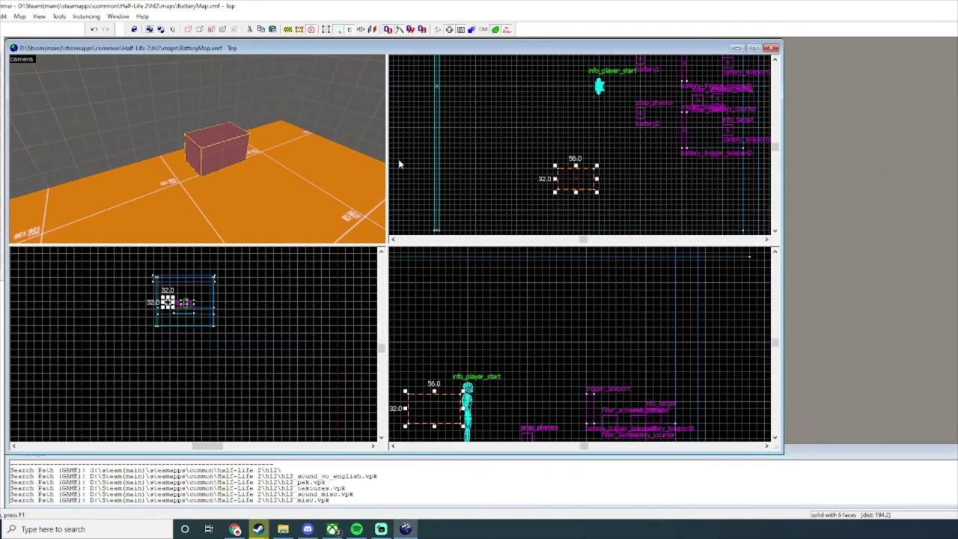
{"action": "key", "text": "ctrl+t"}
{"action": "left_click", "coordinate": [591, 210]}
{"action": "type", "text": "func"}
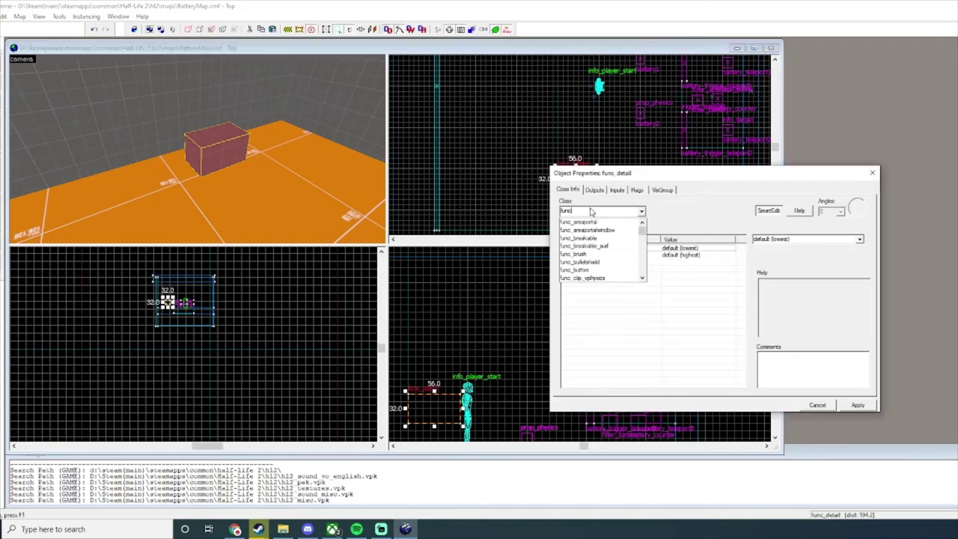
{"action": "type", "text": "_door"}
{"action": "key", "text": "Return"}
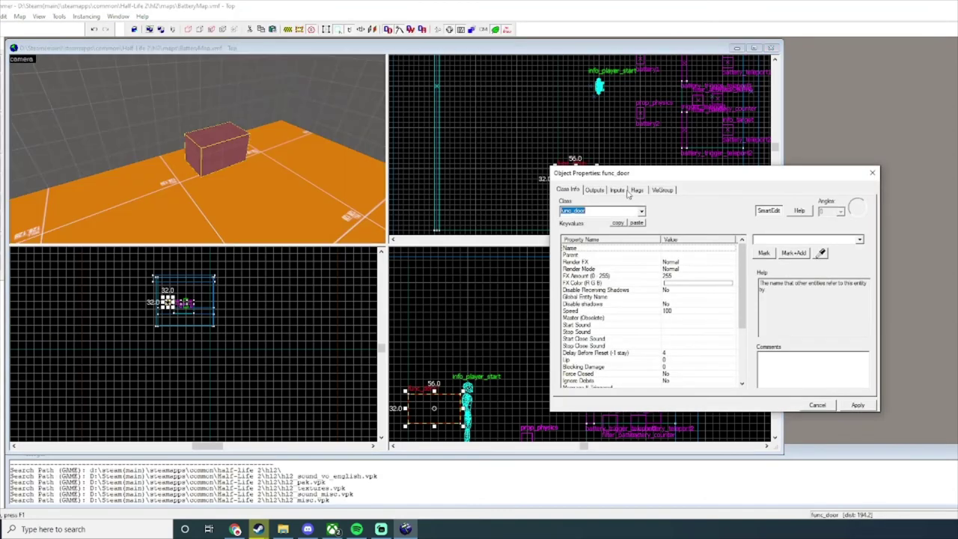
Review the func_door's flags and name the door triggered_door.
{"action": "left_click", "coordinate": [637, 190]}
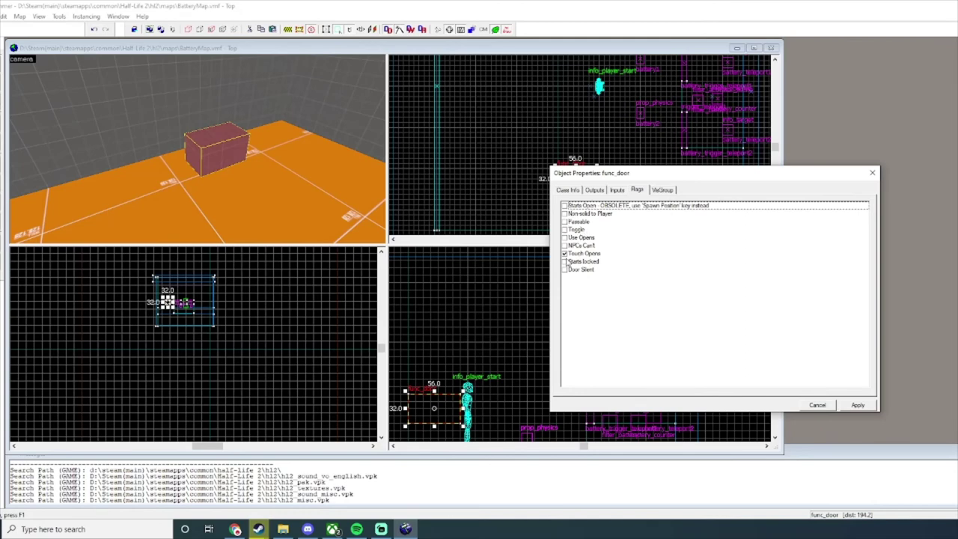
{"action": "left_click", "coordinate": [568, 190]}
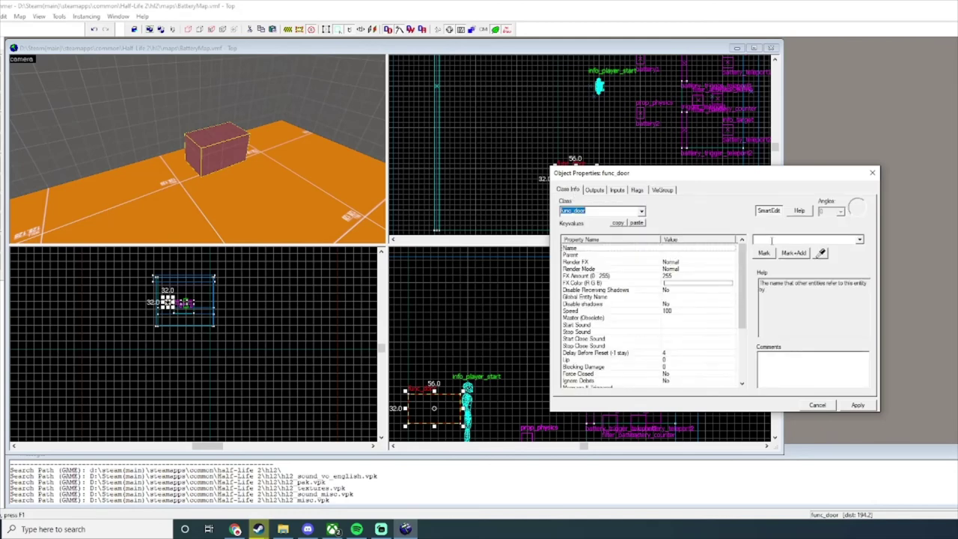
{"action": "type", "text": "tr"}
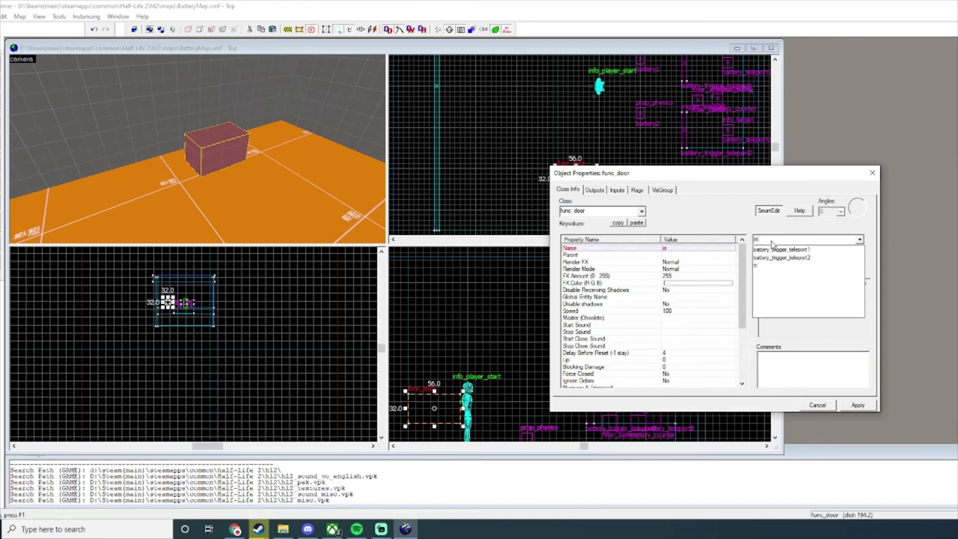
{"action": "type", "text": "appedr"}
{"action": "key", "text": "Return"}
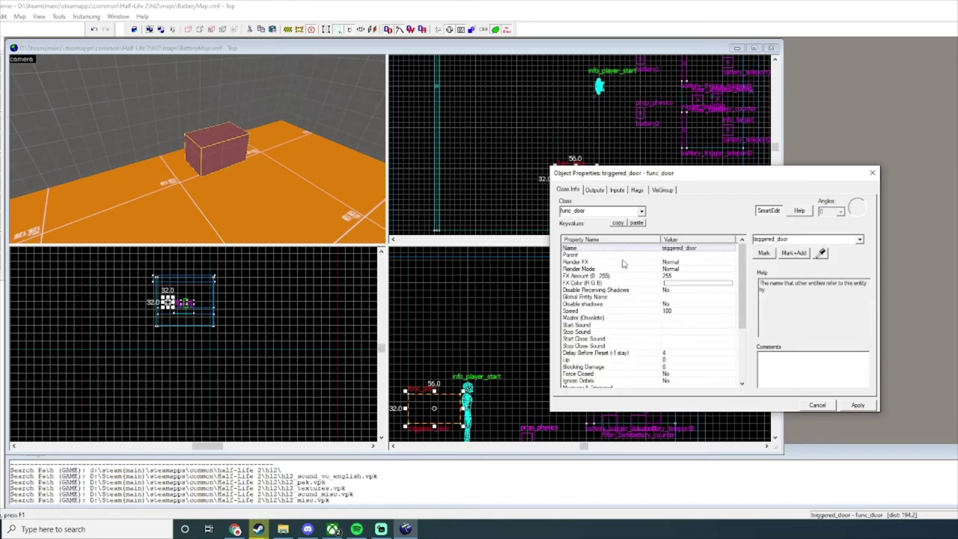
Set the speed of triggered_door to 500.
{"action": "key", "text": "z"}
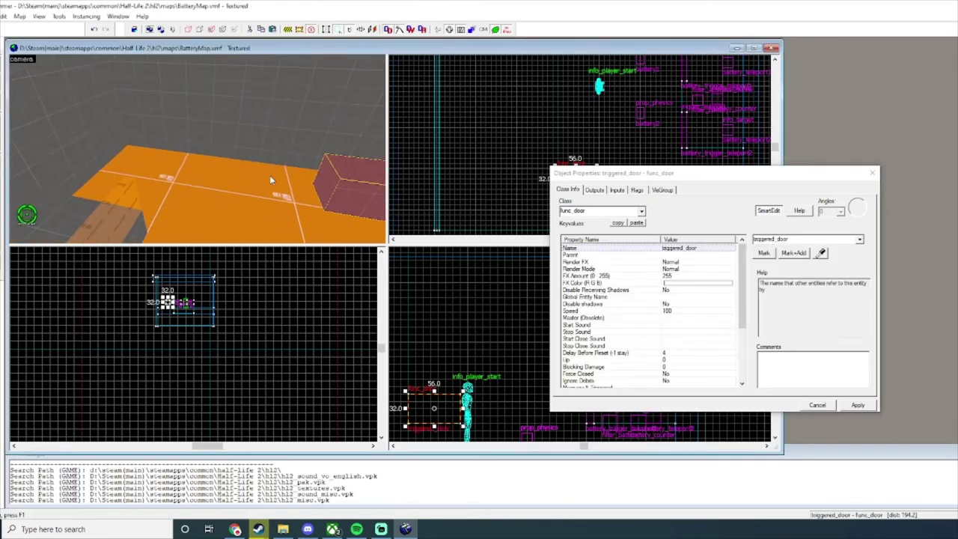
{"action": "key", "text": "z"}
{"action": "left_click", "coordinate": [707, 313]}
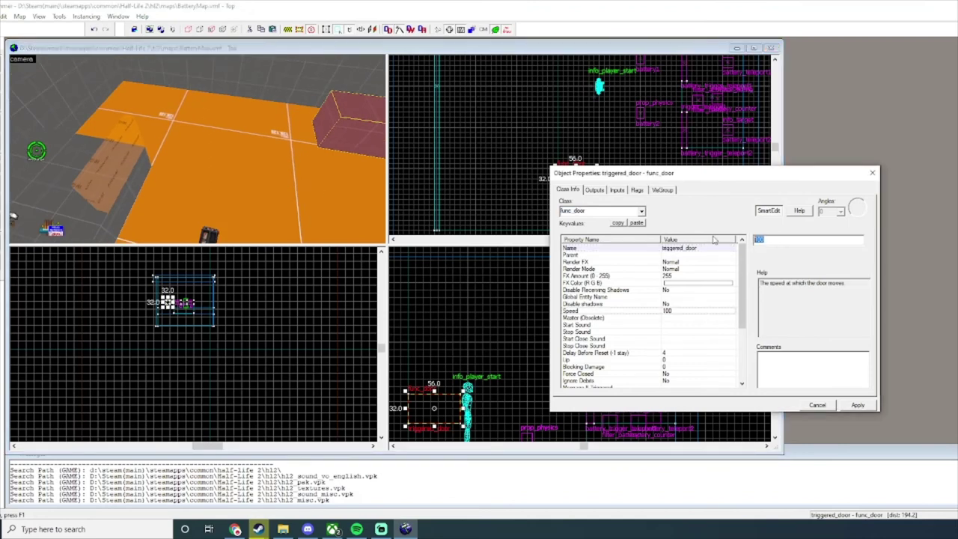
{"action": "key", "text": "BackSpace"}
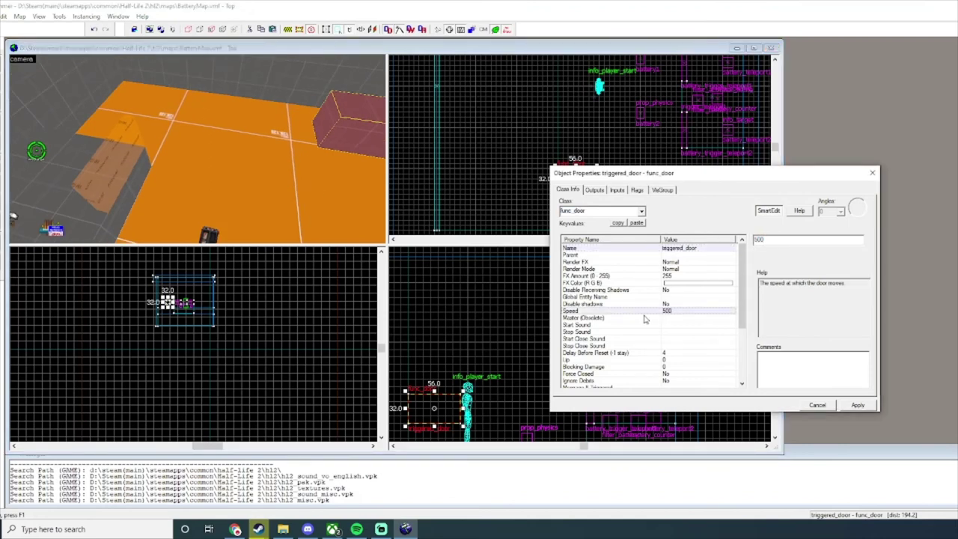
Set the move direction of triggered_door to Up (-90 0 0) and apply the door's properties.
{"action": "scroll", "coordinate": [650, 329], "scroll_direction": "down", "scroll_amount": 2}
{"action": "left_click", "coordinate": [672, 318]}
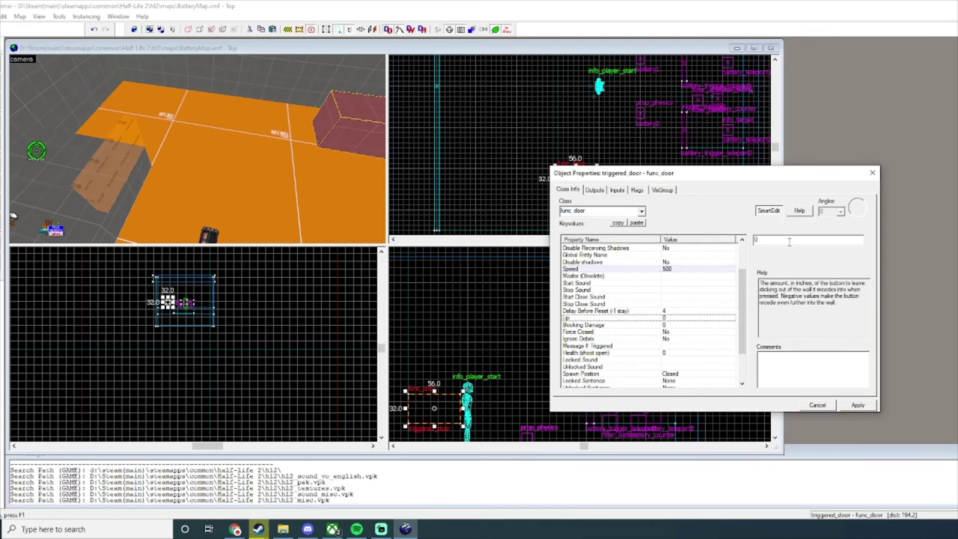
{"action": "scroll", "coordinate": [677, 330], "scroll_direction": "down", "scroll_amount": 2}
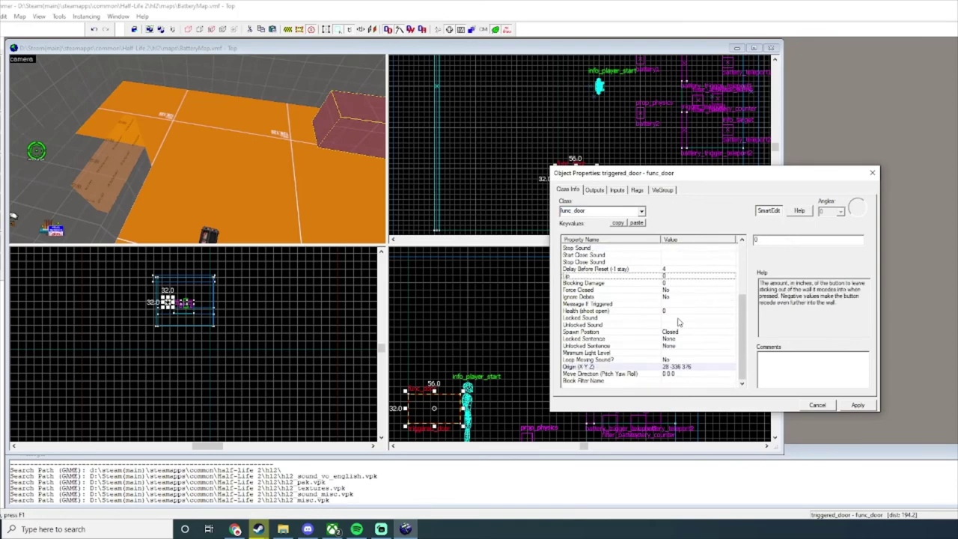
{"action": "scroll", "coordinate": [679, 322], "scroll_direction": "up", "scroll_amount": 3}
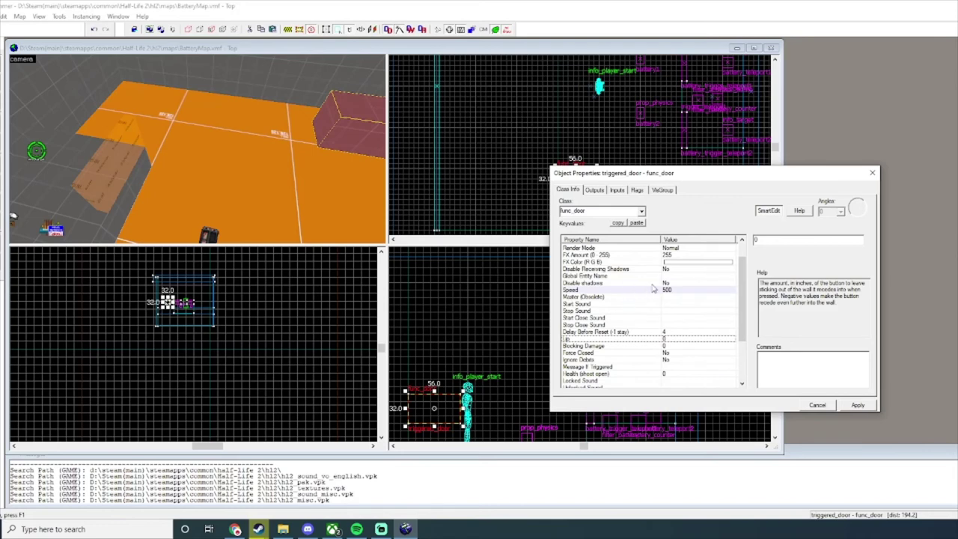
{"action": "scroll", "coordinate": [636, 336], "scroll_direction": "down", "scroll_amount": 3}
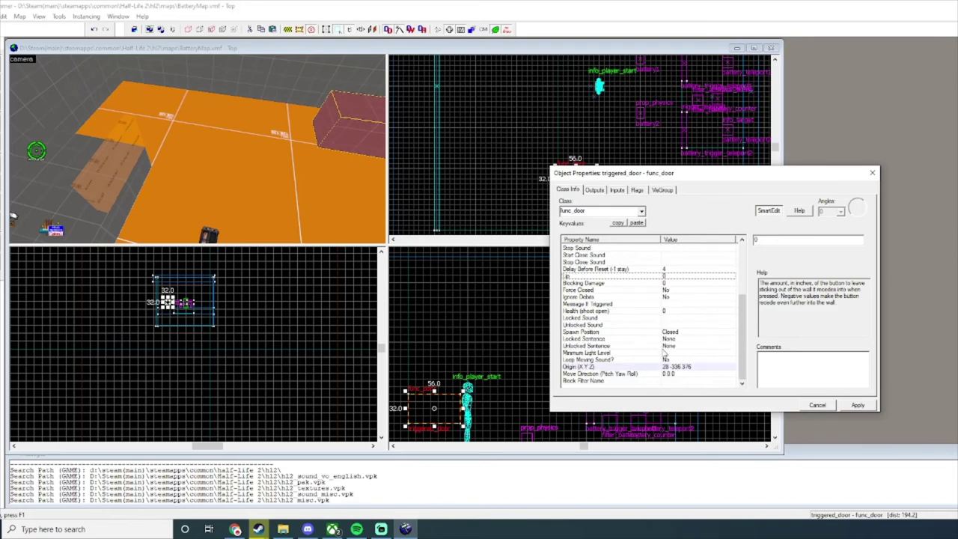
{"action": "left_click", "coordinate": [663, 374]}
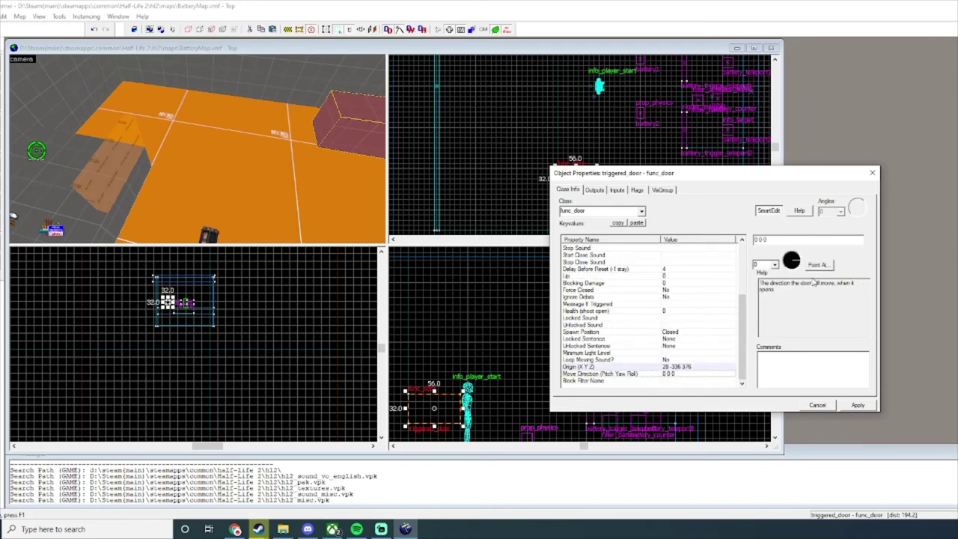
{"action": "left_click", "coordinate": [775, 265]}
{"action": "left_click", "coordinate": [762, 276]}
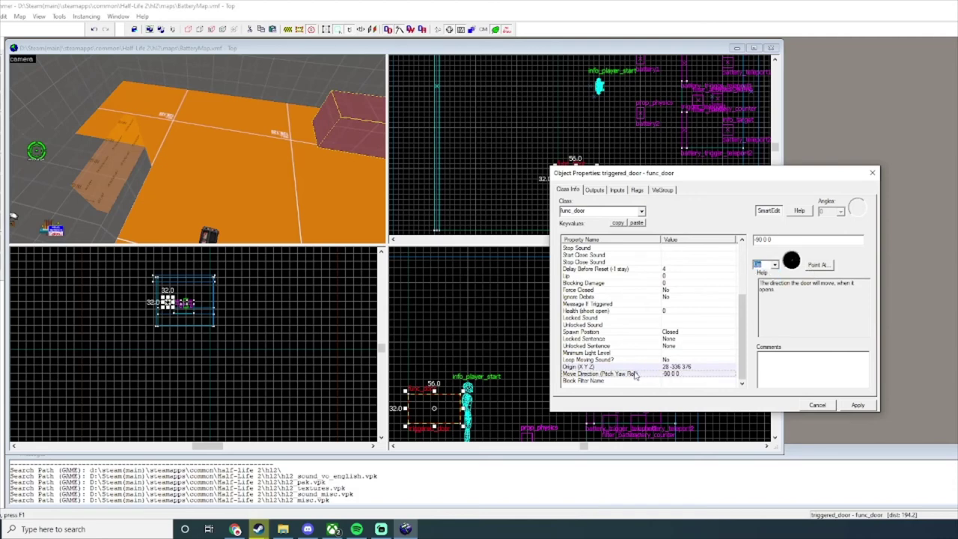
{"action": "key", "text": "Left"}
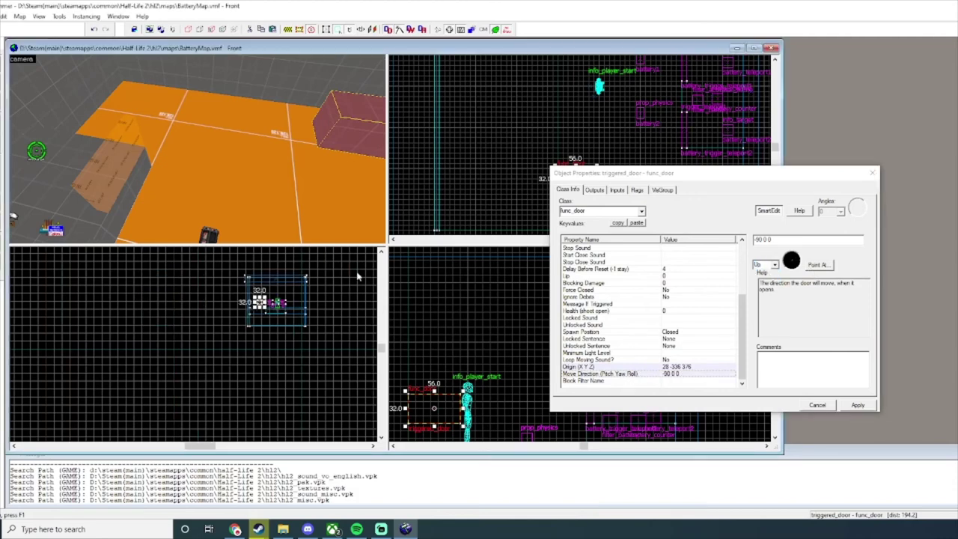
{"action": "left_click", "coordinate": [867, 405]}
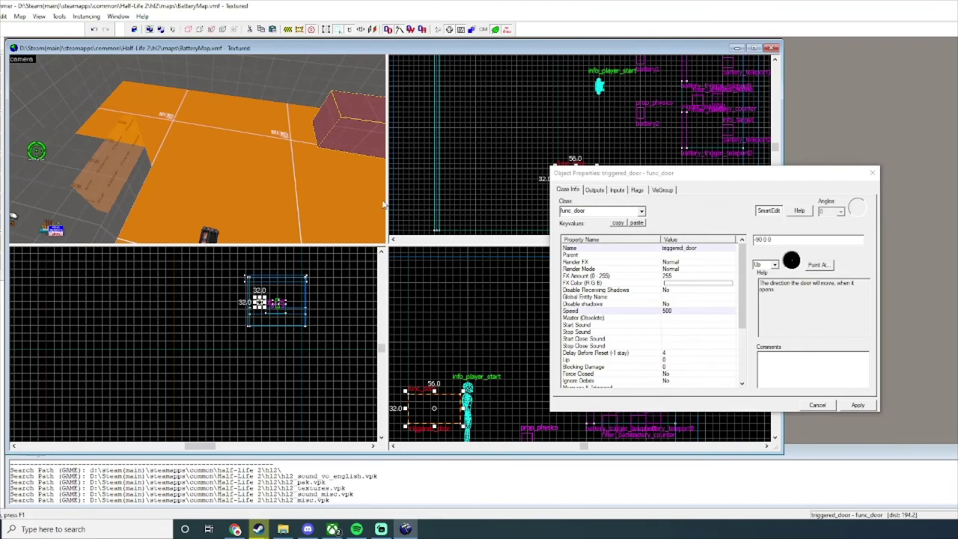
Select the battery_counter entity above the platform and add an output named OnHitMax.
{"action": "key", "text": "z"}
{"action": "key", "text": "z"}
{"action": "left_click", "coordinate": [228, 186]}
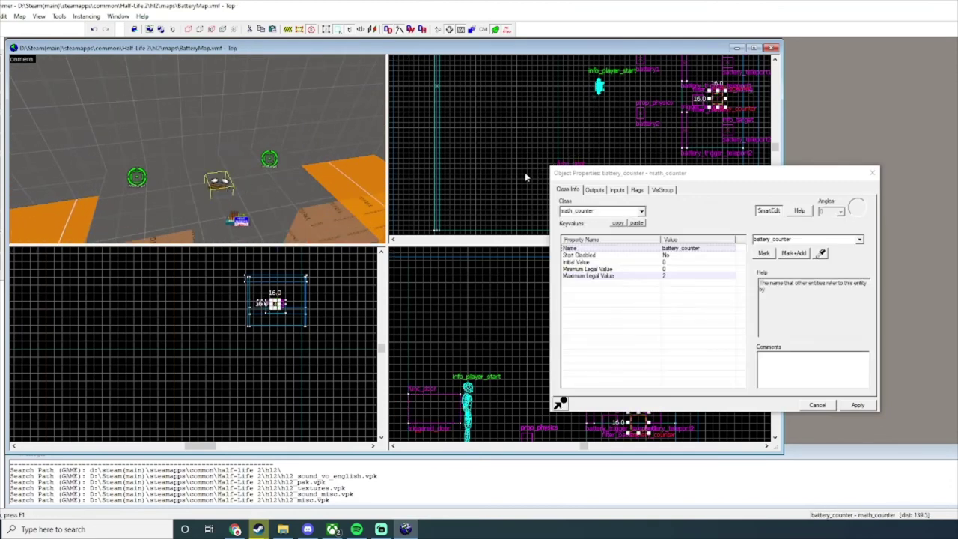
{"action": "left_click", "coordinate": [593, 190]}
{"action": "left_click", "coordinate": [617, 383]}
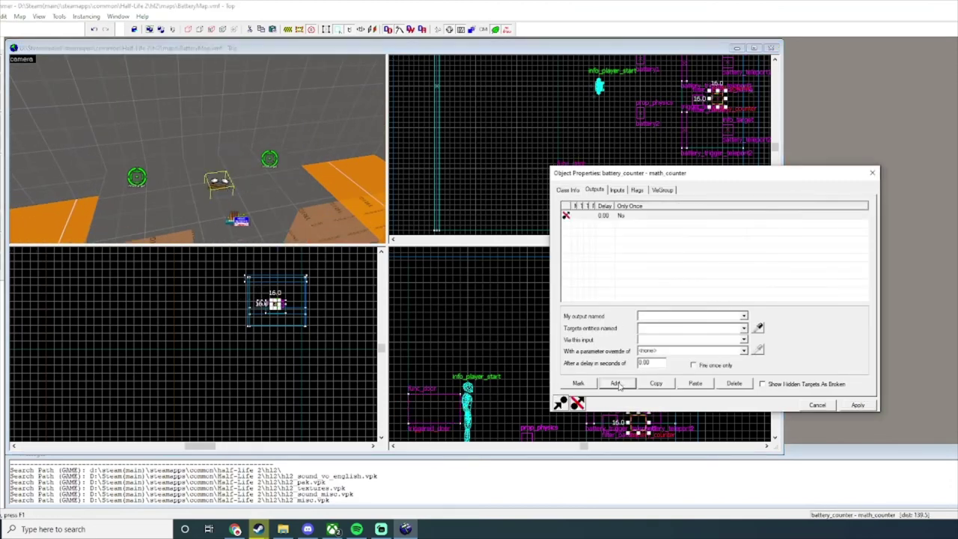
{"action": "type", "text": "OnHitMax"}
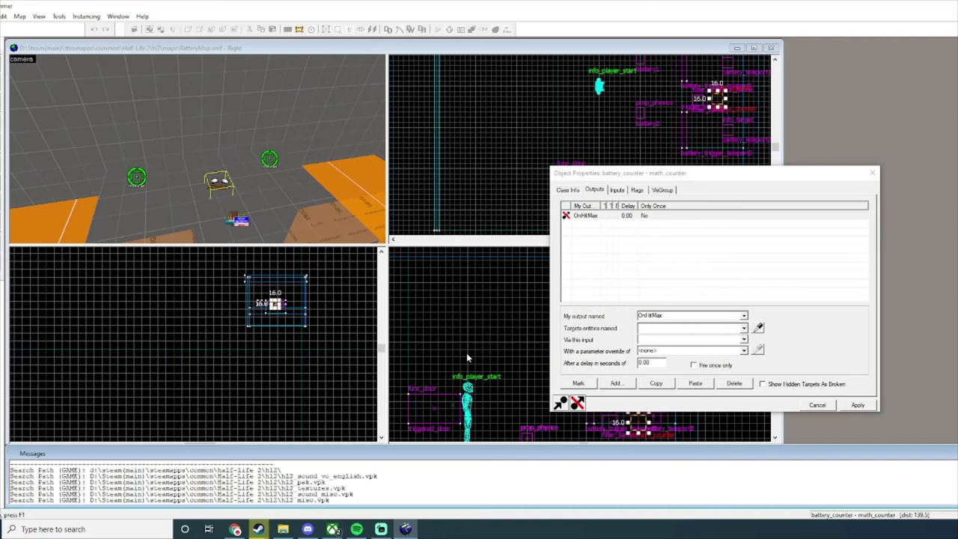
{"action": "left_click", "coordinate": [604, 216]}
{"action": "double_click", "coordinate": [673, 317]}
{"action": "key", "text": "Right"}
{"action": "key", "text": "Down"}
{"action": "key", "text": "Right"}
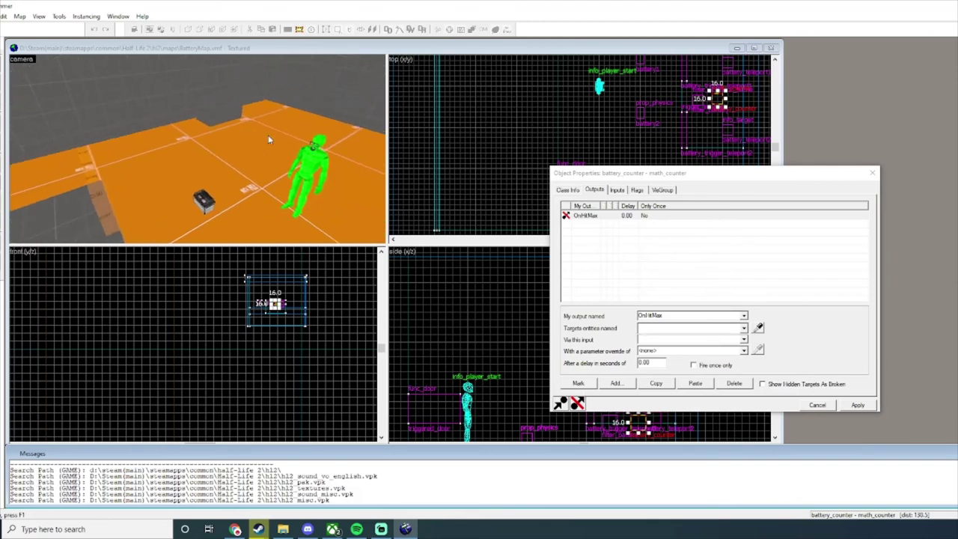
{"action": "key", "text": "Left"}
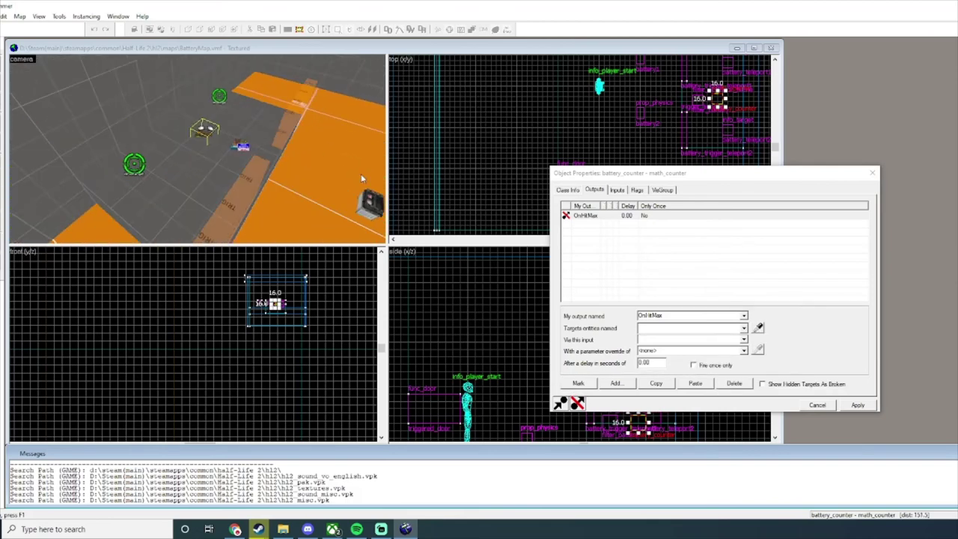
Check battery_counter's maximum legal value, target its OnHitMax output at triggered_door with the input Open, and apply the properties.
{"action": "left_click", "coordinate": [568, 190]}
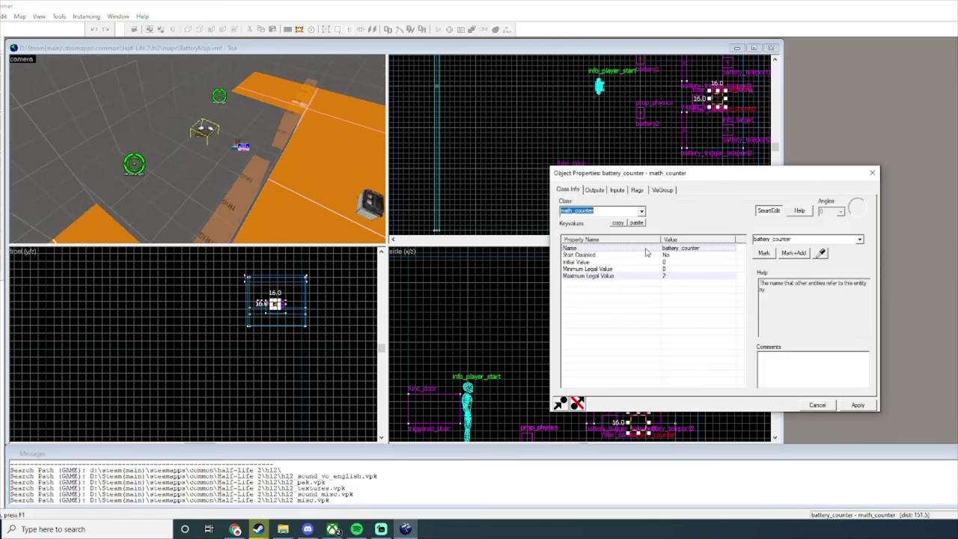
{"action": "left_click", "coordinate": [672, 277]}
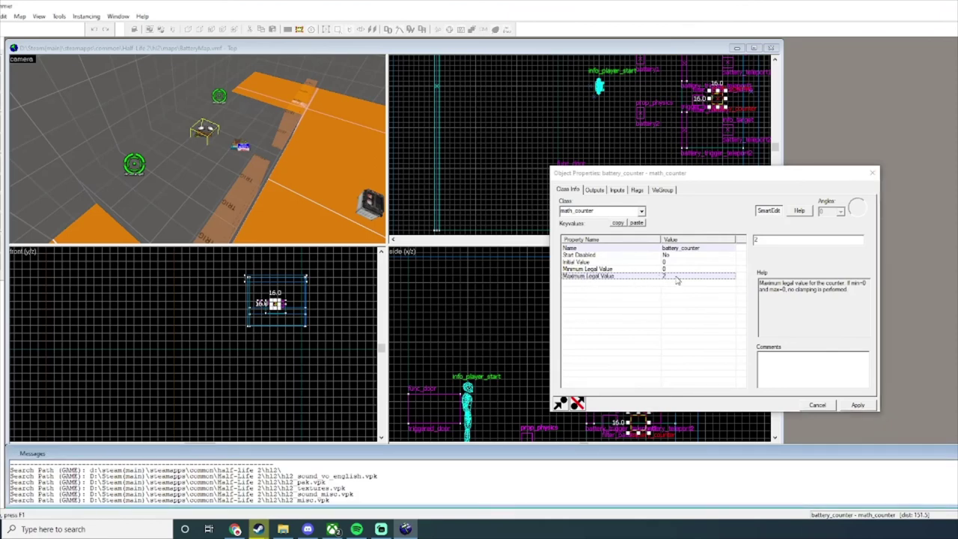
{"action": "left_click", "coordinate": [594, 190]}
{"action": "left_click", "coordinate": [653, 328]}
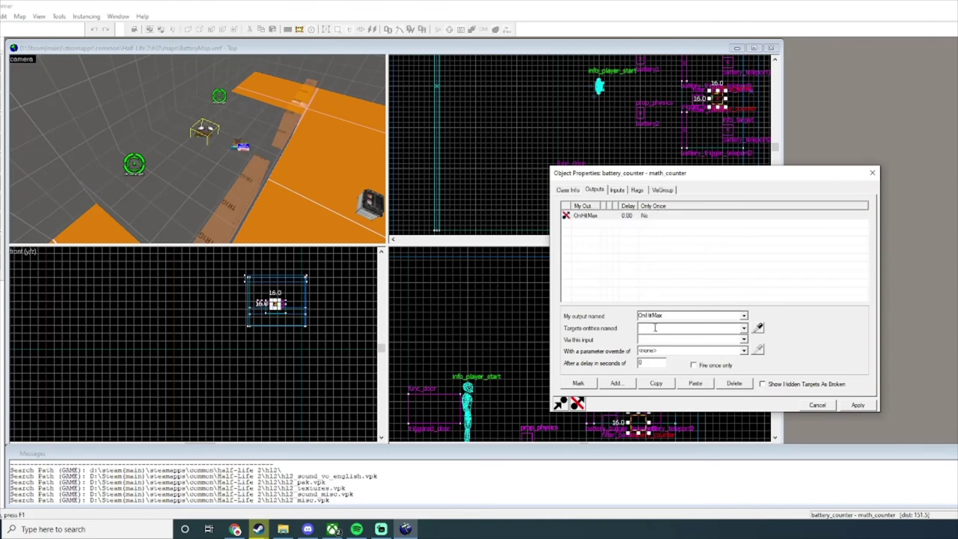
{"action": "type", "text": "trigger"}
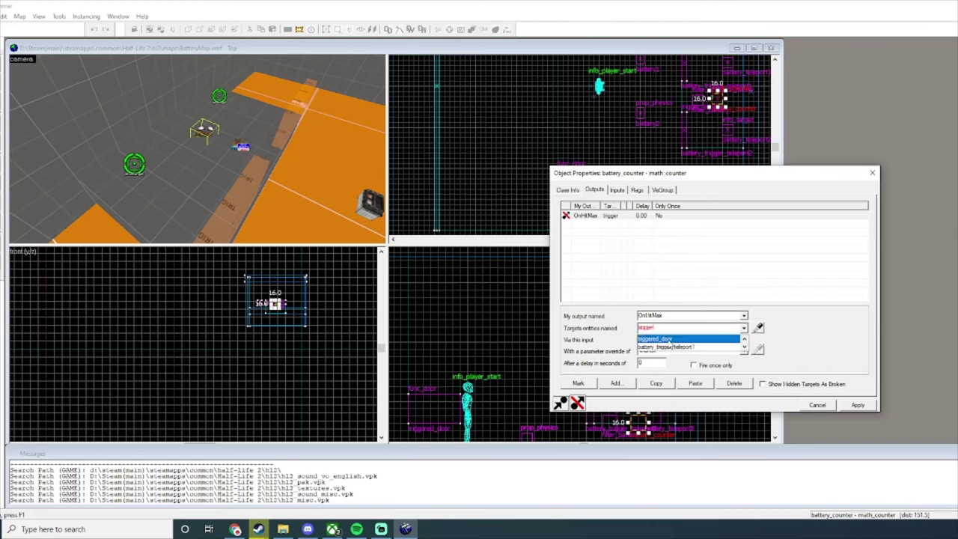
{"action": "left_click", "coordinate": [669, 339]}
{"action": "left_click", "coordinate": [674, 339]}
{"action": "type", "text": "Open"}
{"action": "left_click", "coordinate": [850, 407]}
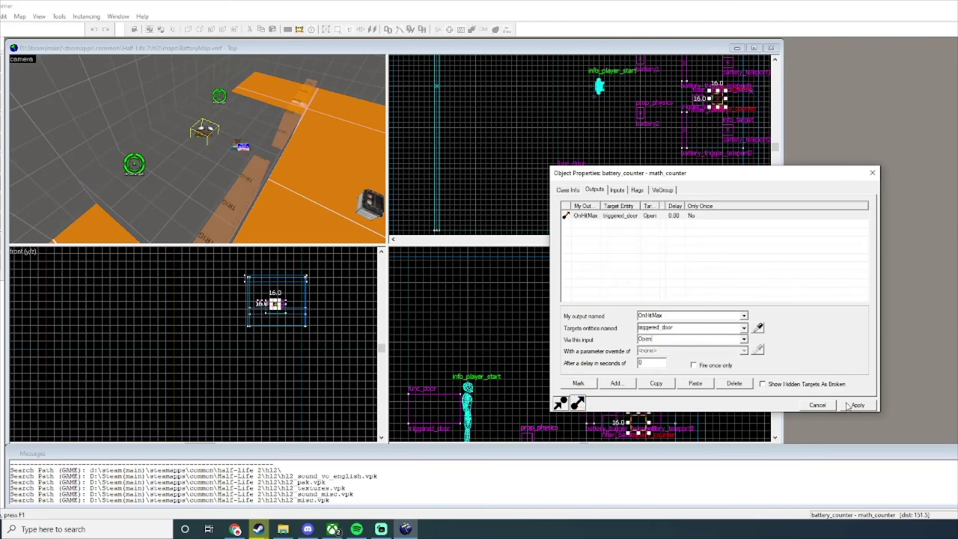
{"action": "left_click", "coordinate": [873, 174]}
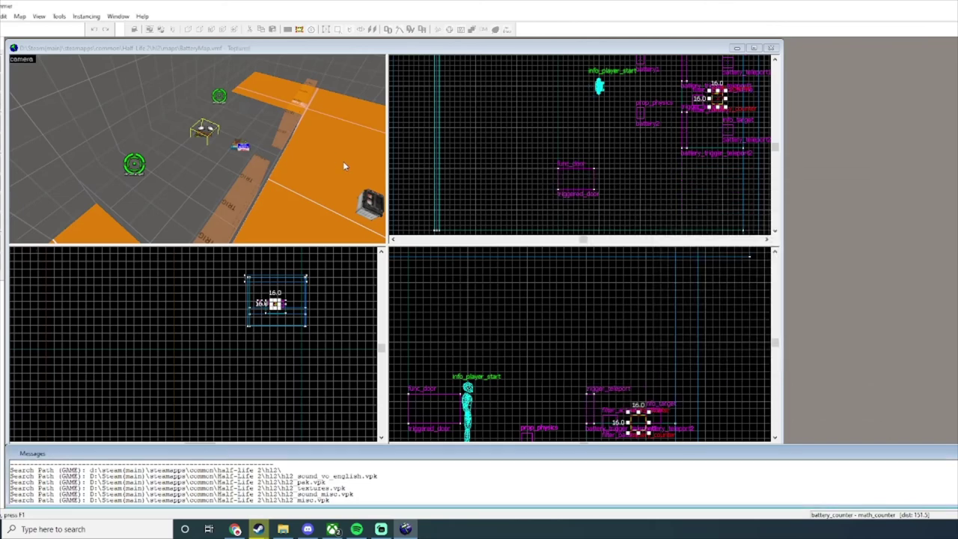
Review the battery_counter's incoming connections and class properties.
{"action": "double_click", "coordinate": [213, 138]}
{"action": "left_click", "coordinate": [636, 191]}
{"action": "left_click", "coordinate": [617, 190]}
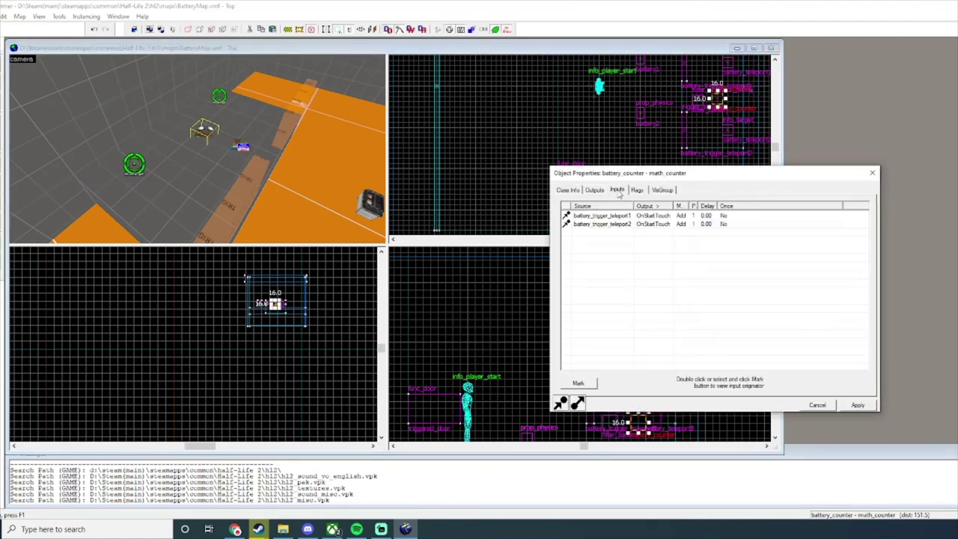
{"action": "left_click", "coordinate": [567, 190]}
{"action": "left_click", "coordinate": [872, 173]}
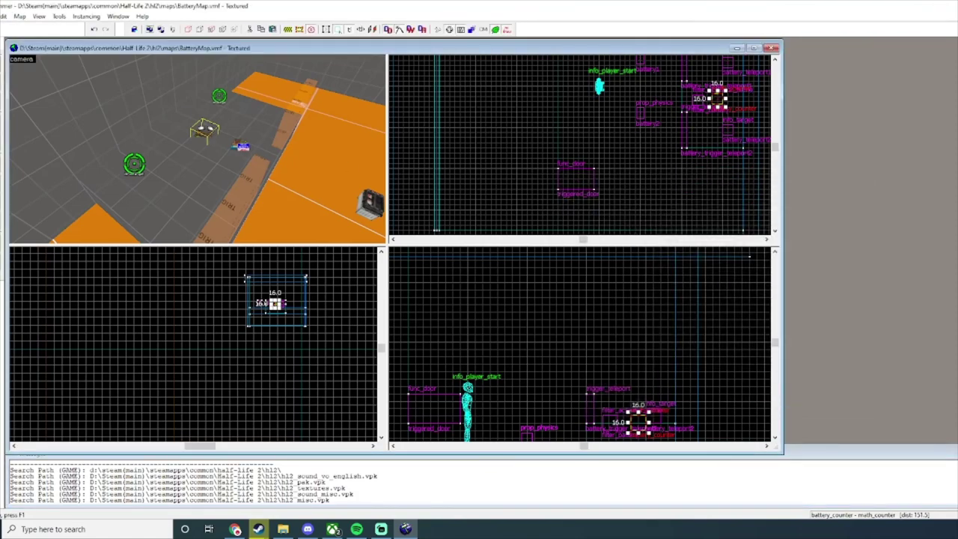
Compile BatteryMap with the existing run settings and launch it in Half-Life 2.
{"action": "left_click", "coordinate": [0, 17]}
{"action": "left_click", "coordinate": [18, 122]}
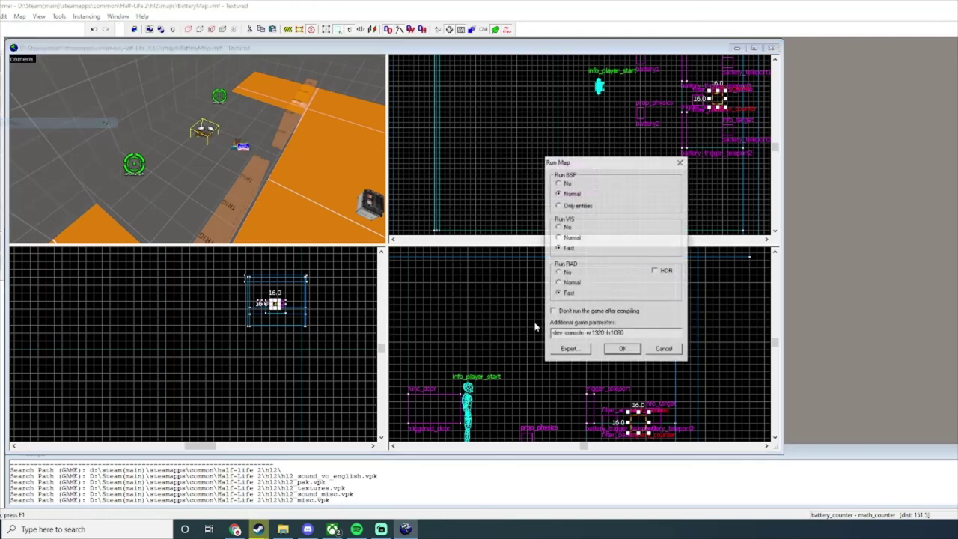
{"action": "left_click", "coordinate": [614, 349]}
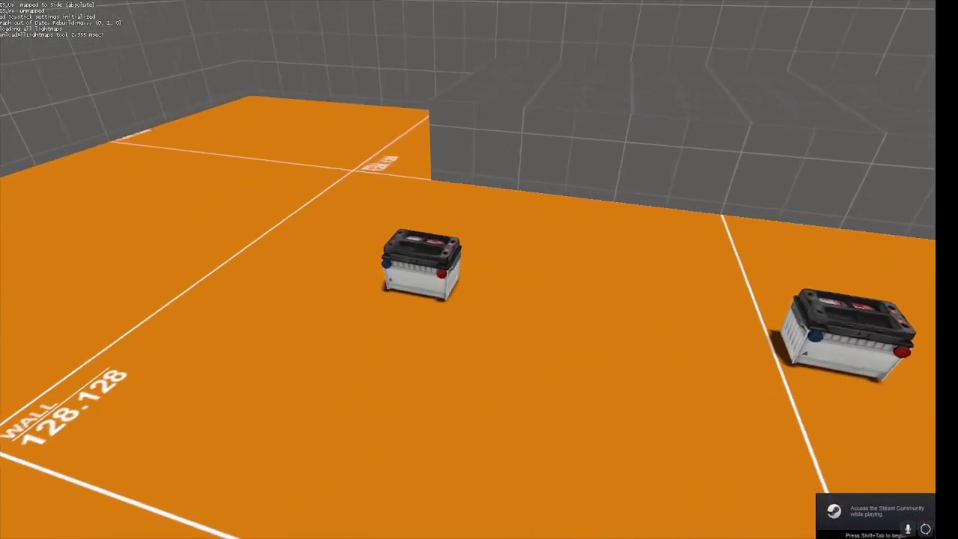
Toggle the display of trigger volumes in the game with the console command showtriggers_toggle.
{"action": "key", "text": "grave"}
{"action": "type", "text": "showtrigge"}
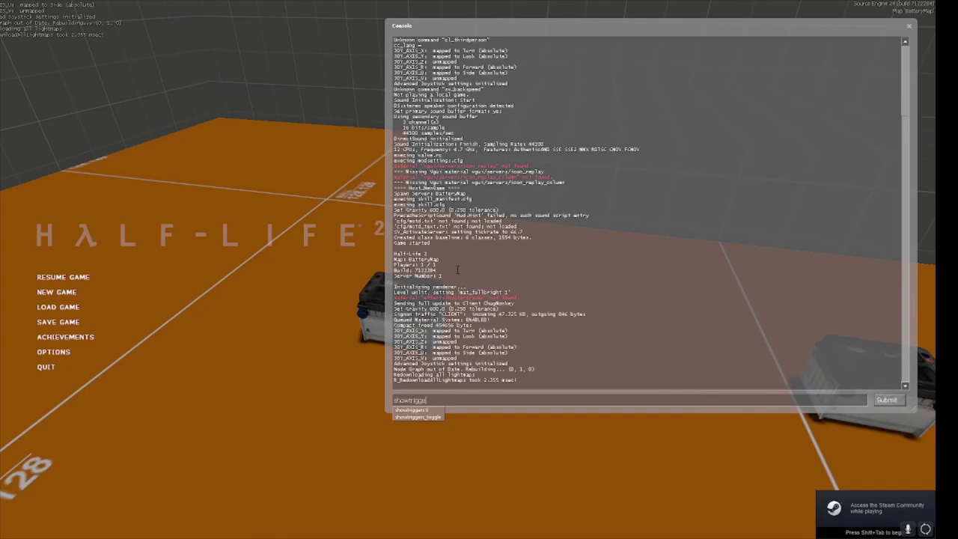
{"action": "type", "text": "rs_toggle"}
{"action": "key", "text": "Return"}
{"action": "key", "text": "grave"}
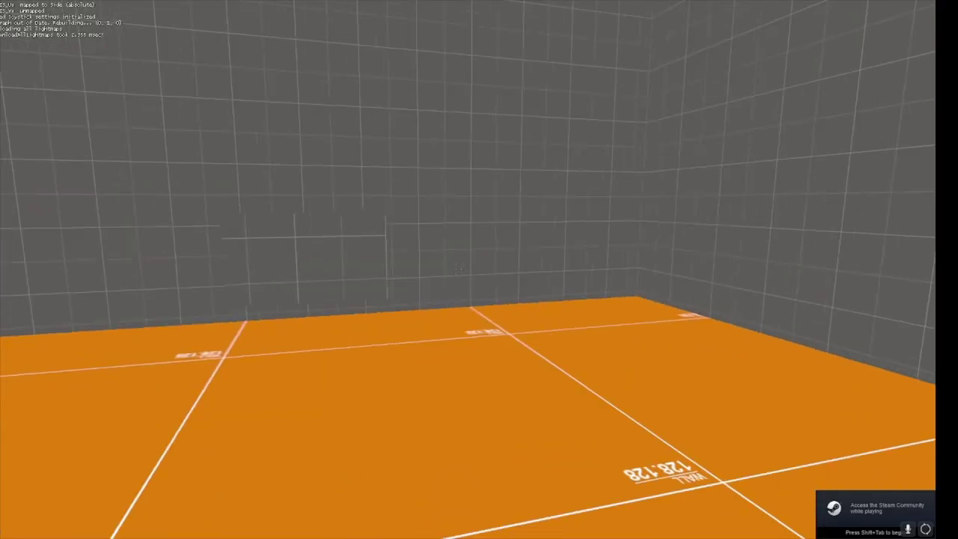
Carry both batteries from the floor into their trigger volumes on the platform.
{"action": "key", "text": "w"}
{"action": "key", "text": "e"}
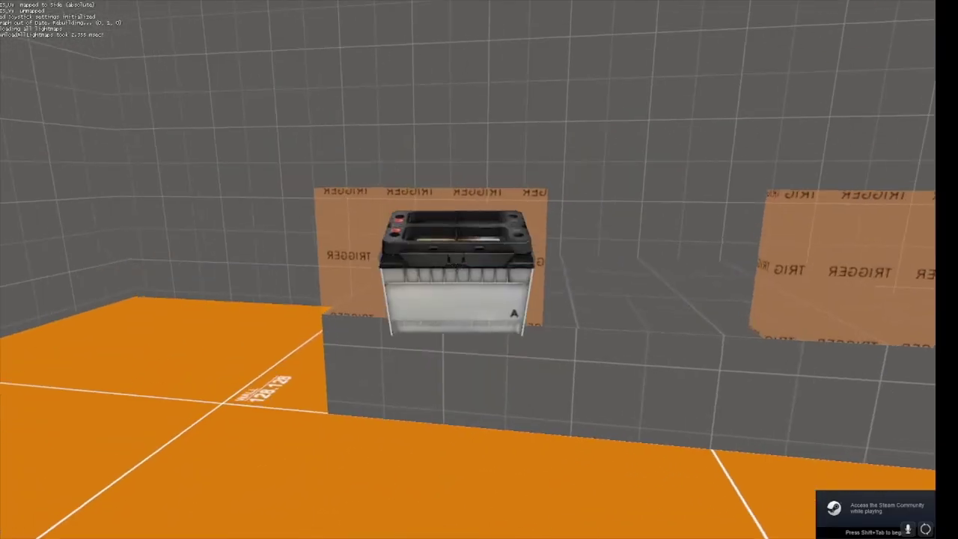
{"action": "key", "text": "w"}
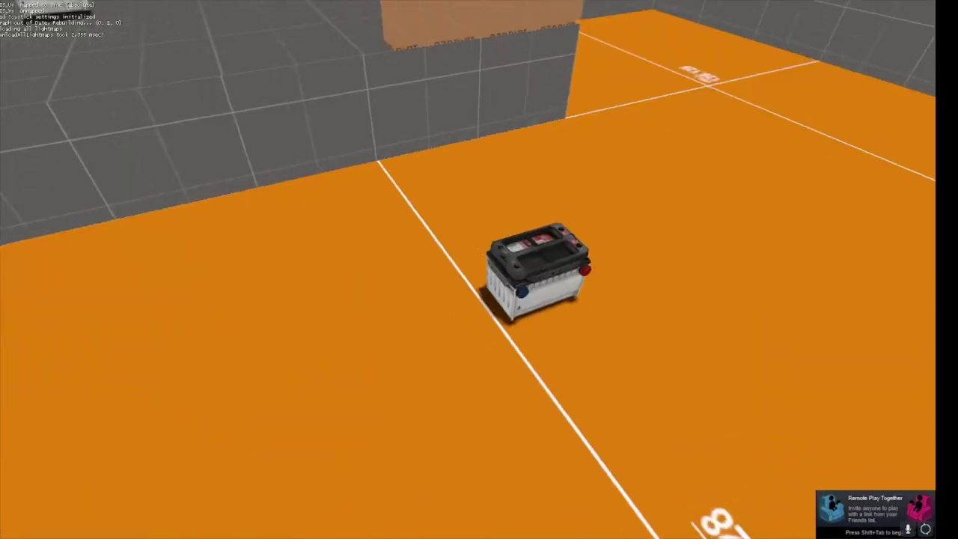
{"action": "key", "text": "e"}
{"action": "key", "text": "w"}
{"action": "key", "text": "e"}
{"action": "key", "text": "w"}
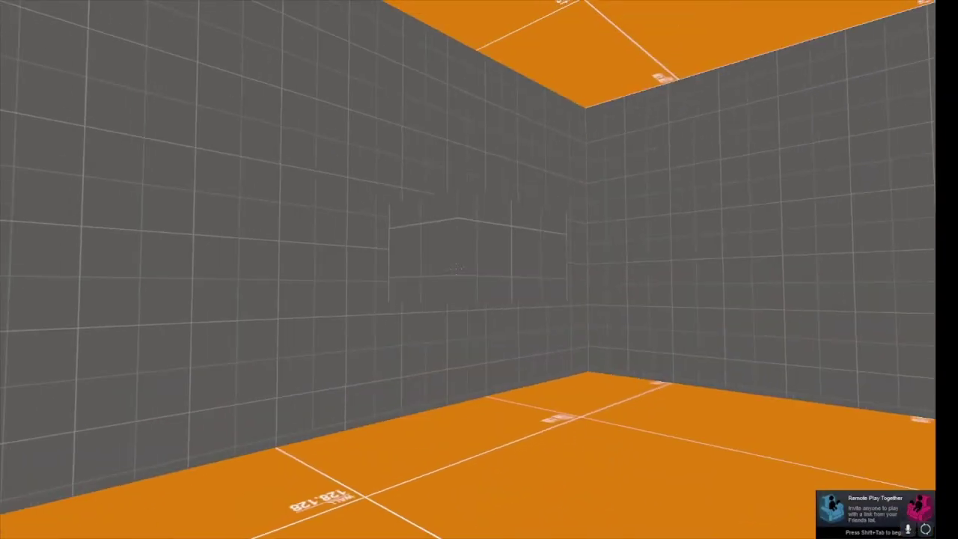
Examine the two teleported batteries on the platform and the surrounding room from several sides.
{"action": "key", "text": "w"}
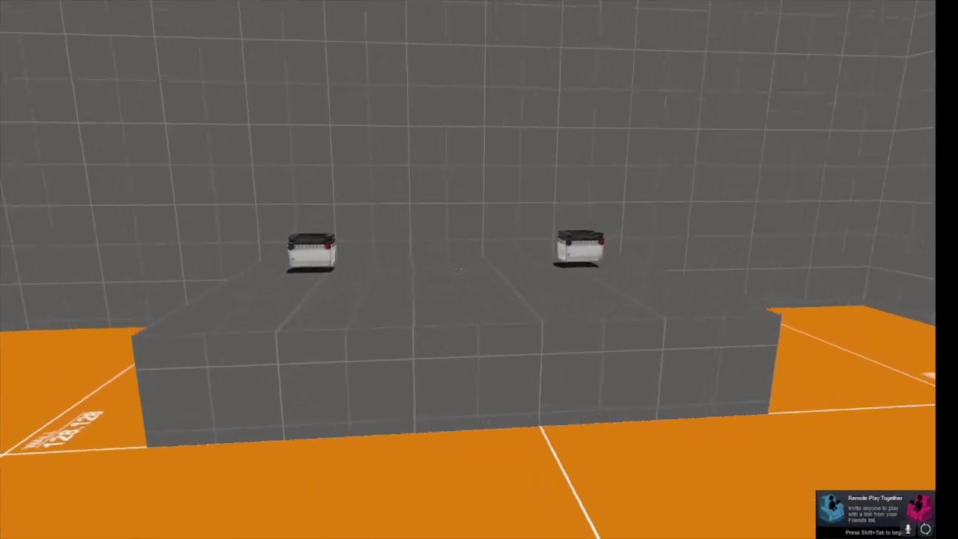
{"action": "key", "text": "w"}
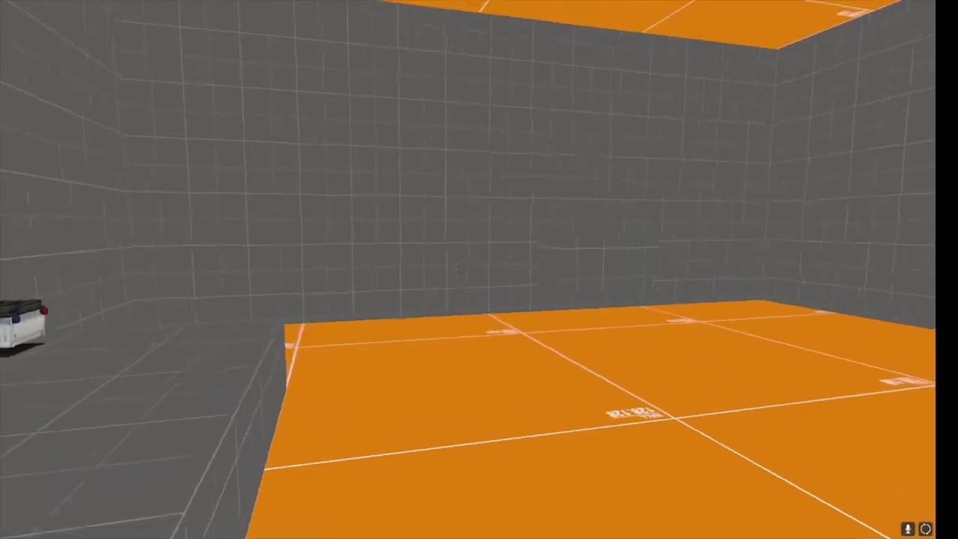
{"action": "key", "text": "s"}
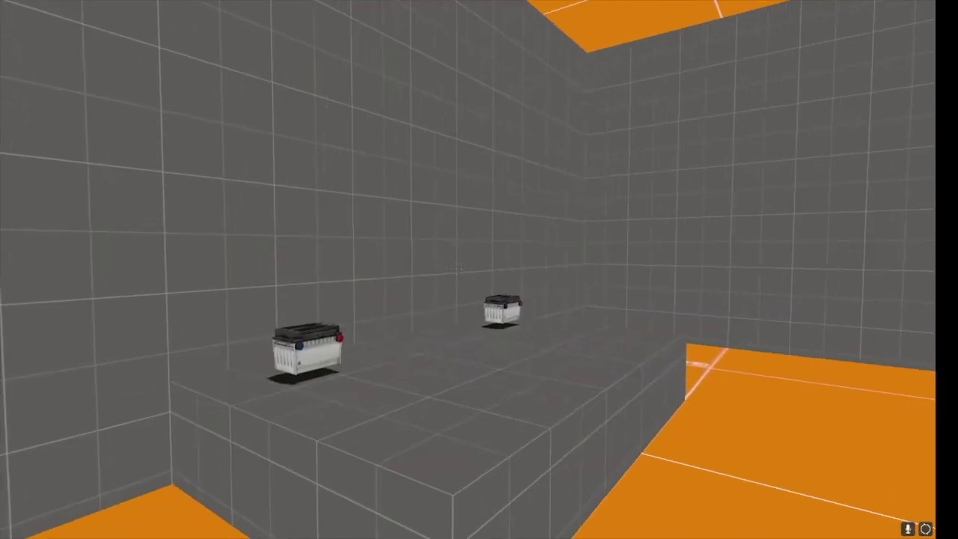
{"action": "key", "text": "w"}
{"action": "key", "text": "w"}
{"action": "key", "text": "s"}
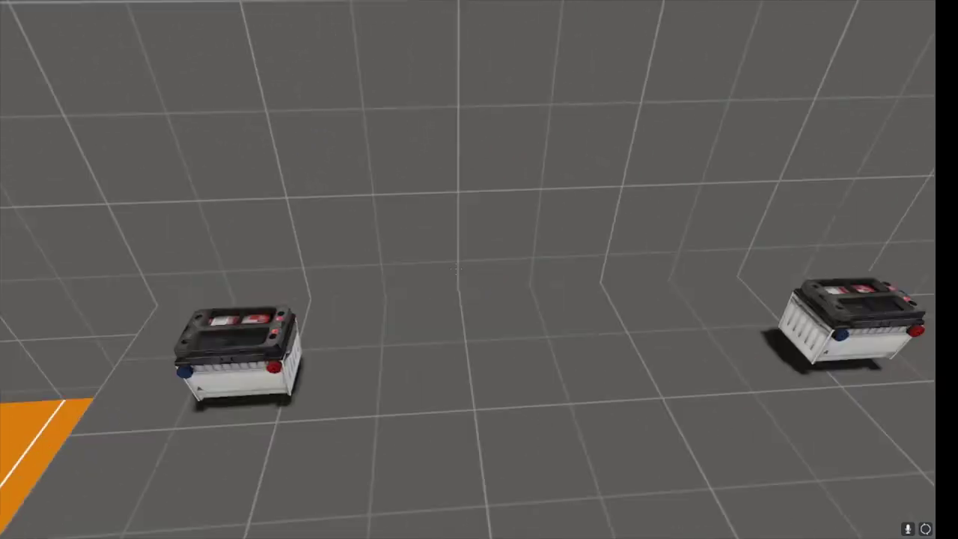
{"action": "key", "text": "s"}
{"action": "key", "text": "s"}
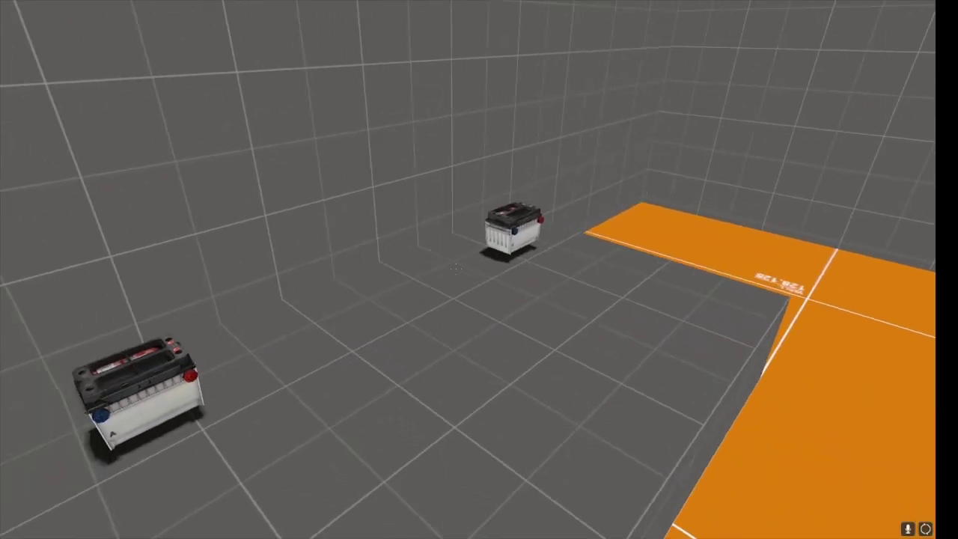
{"action": "key", "text": "a"}
{"action": "key", "text": "w"}
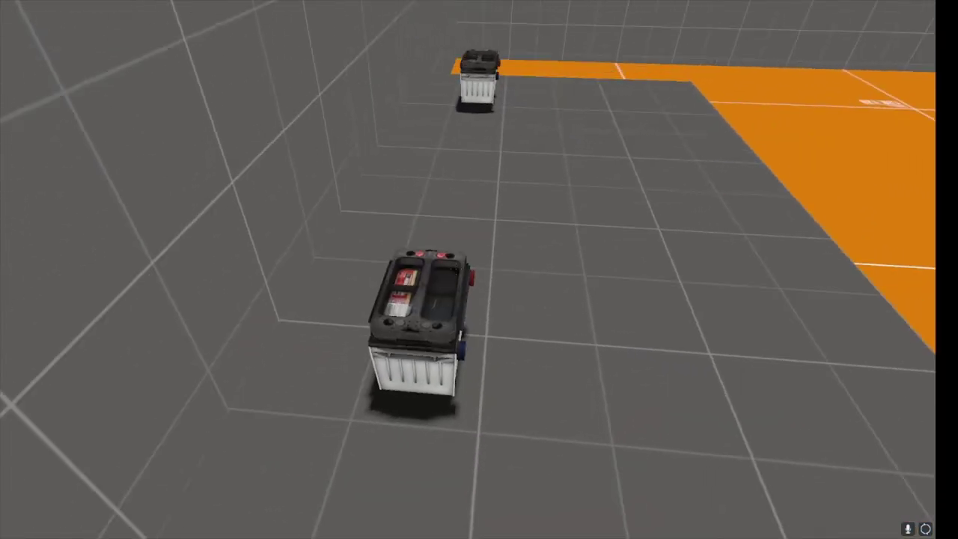
{"action": "key", "text": "w"}
{"action": "key", "text": "d"}
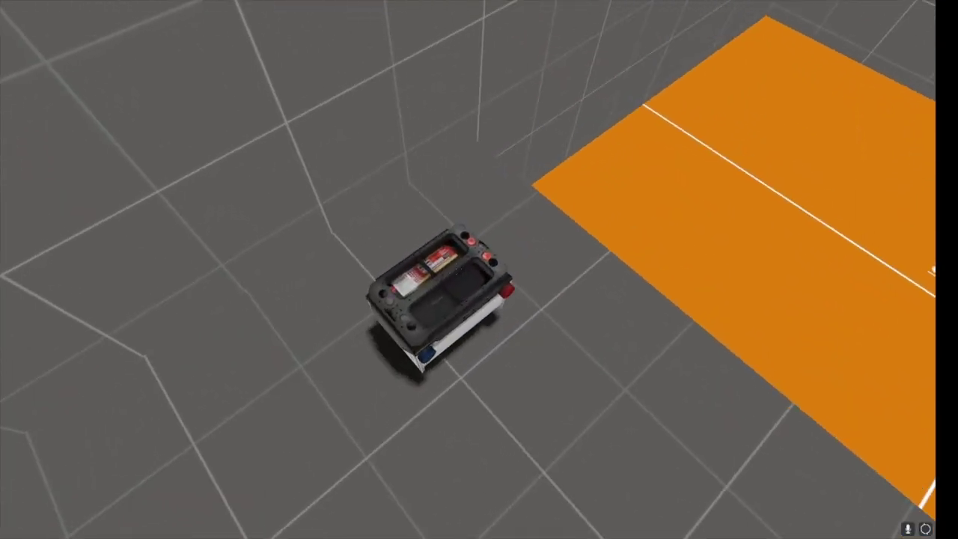
{"action": "key", "text": "w"}
{"action": "key", "text": "s"}
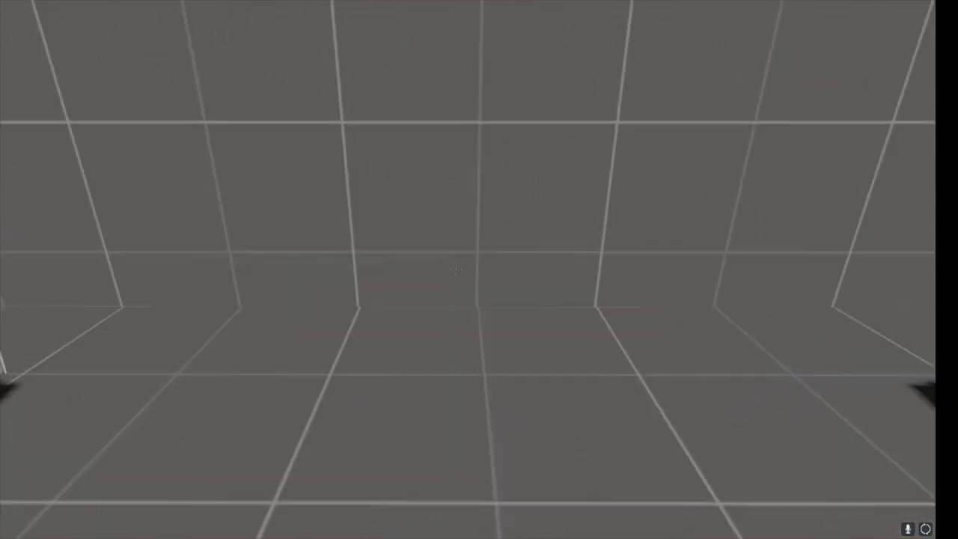
{"action": "key", "text": "w"}
Quit the running game and return to the map in Hammer.
{"action": "key", "text": "Escape"}
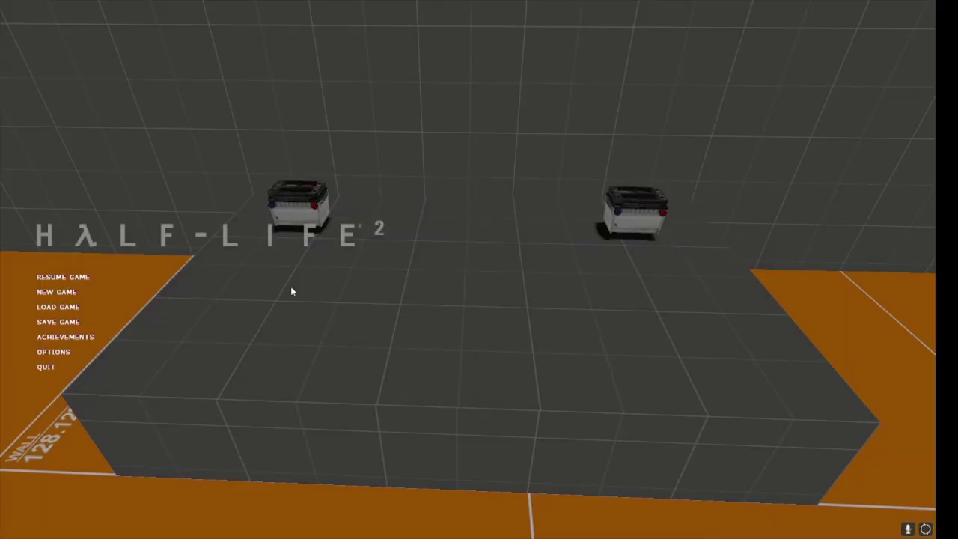
{"action": "left_click", "coordinate": [45, 364]}
{"action": "left_click", "coordinate": [457, 289]}
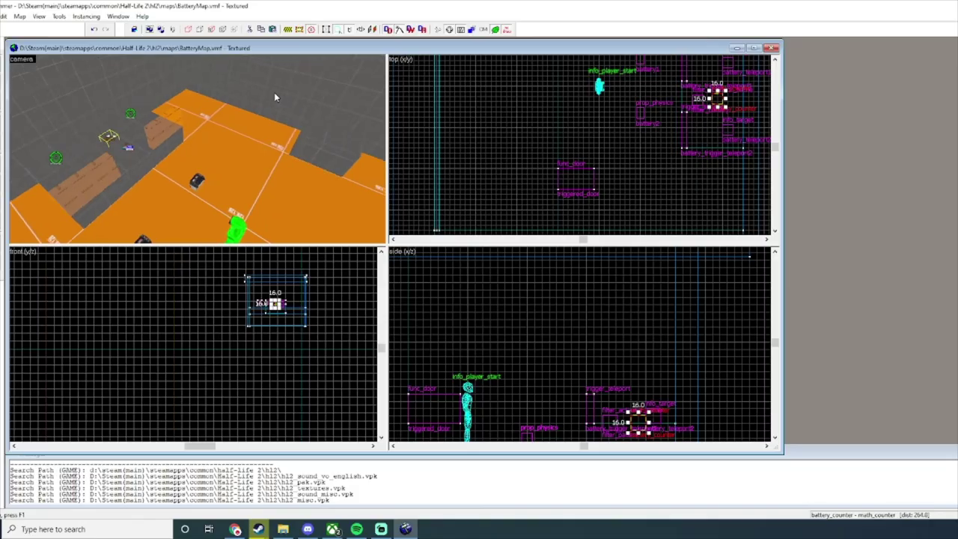
Select the battery_teleport1 info_target above the platform and move it off the platform's end in the top view.
{"action": "key", "text": "d"}
{"action": "key", "text": "a"}
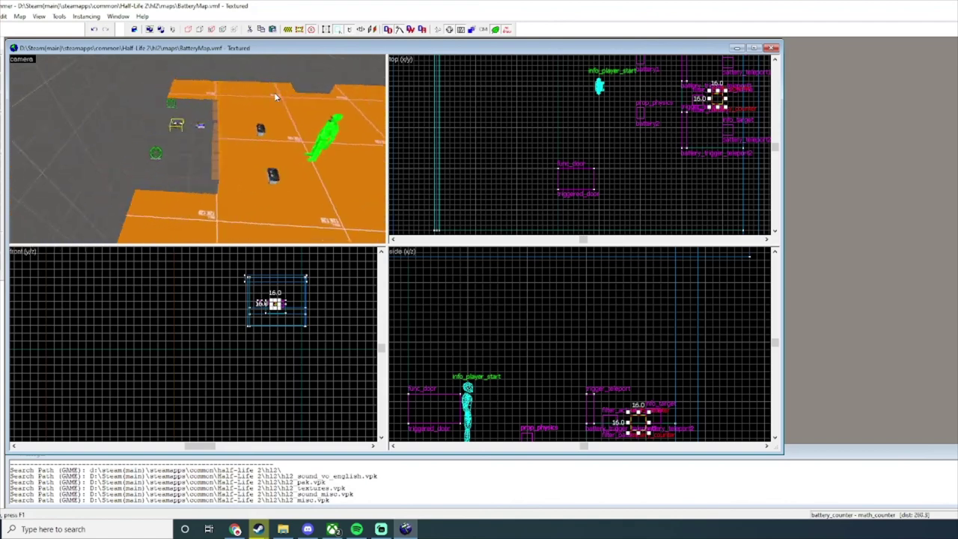
{"action": "key", "text": "Left"}
{"action": "key", "text": "Up"}
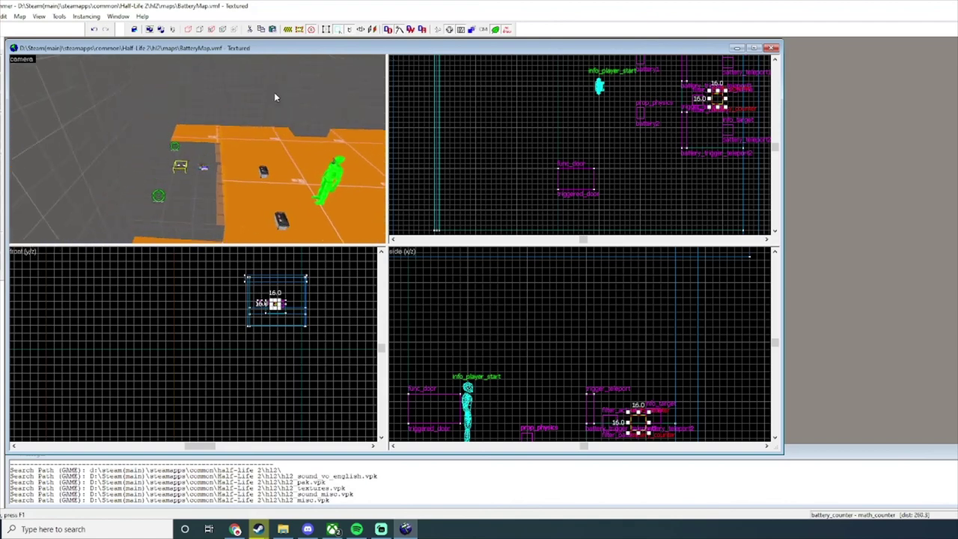
{"action": "key", "text": "Right"}
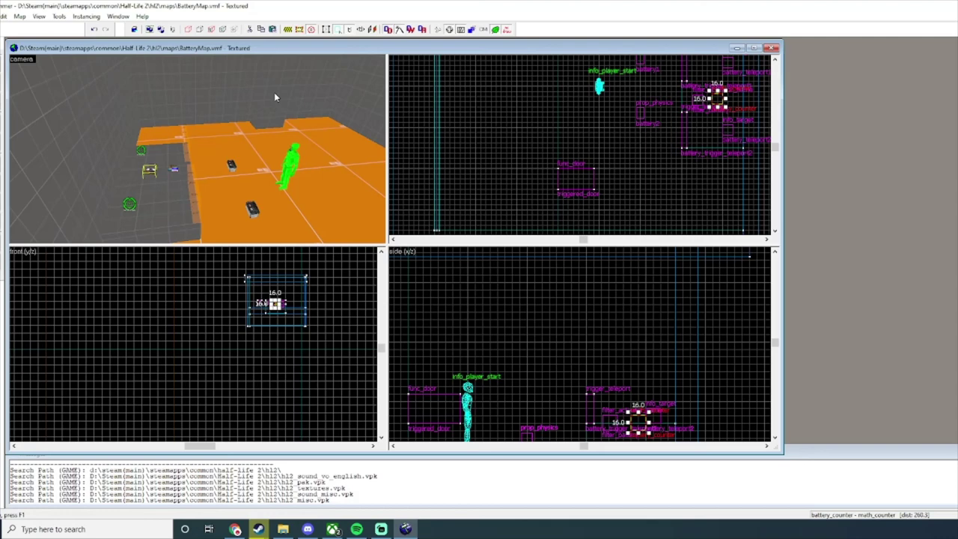
{"action": "left_click", "coordinate": [194, 190]}
{"action": "left_click", "coordinate": [134, 205]}
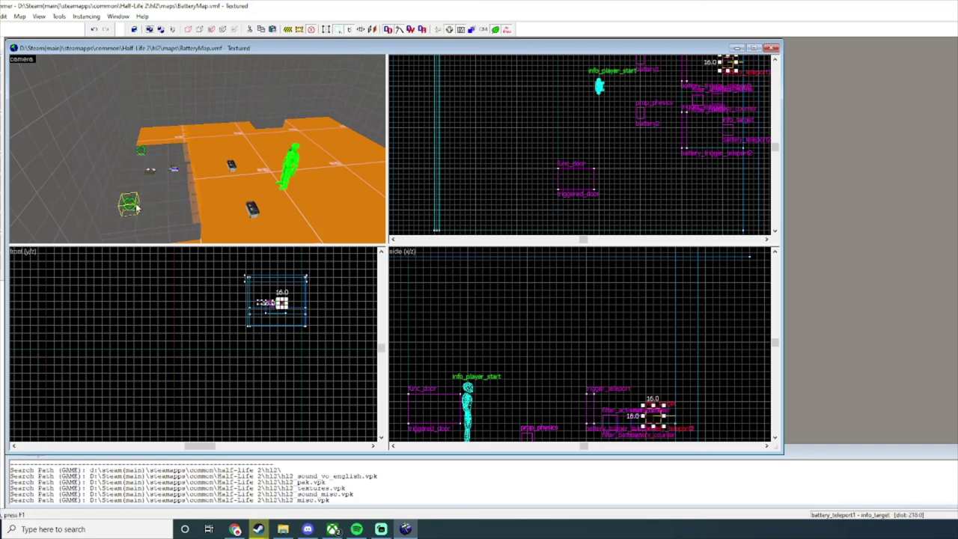
{"action": "key", "text": "d"}
{"action": "key", "text": "Left"}
{"action": "scroll", "coordinate": [715, 62], "scroll_direction": "down", "scroll_amount": 4}
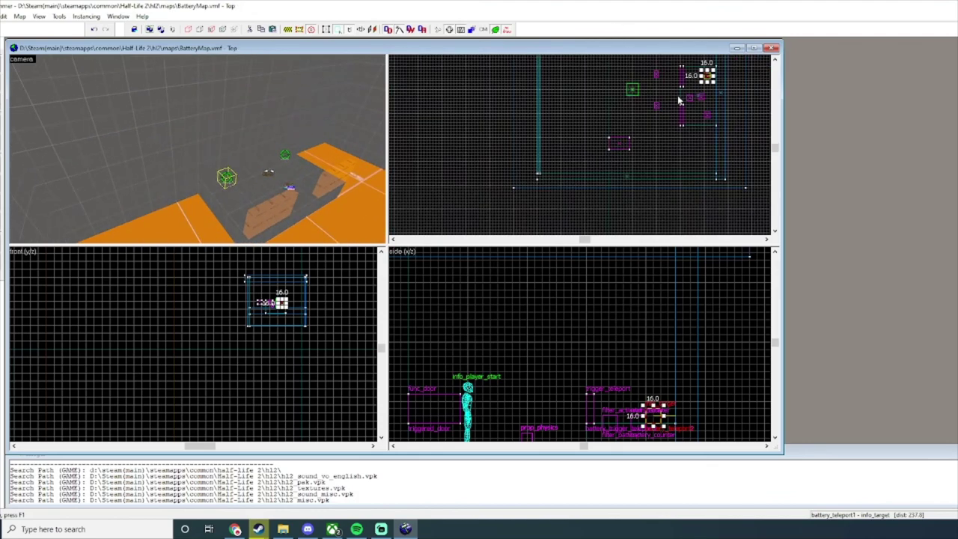
{"action": "scroll", "coordinate": [705, 69], "scroll_direction": "up", "scroll_amount": 6}
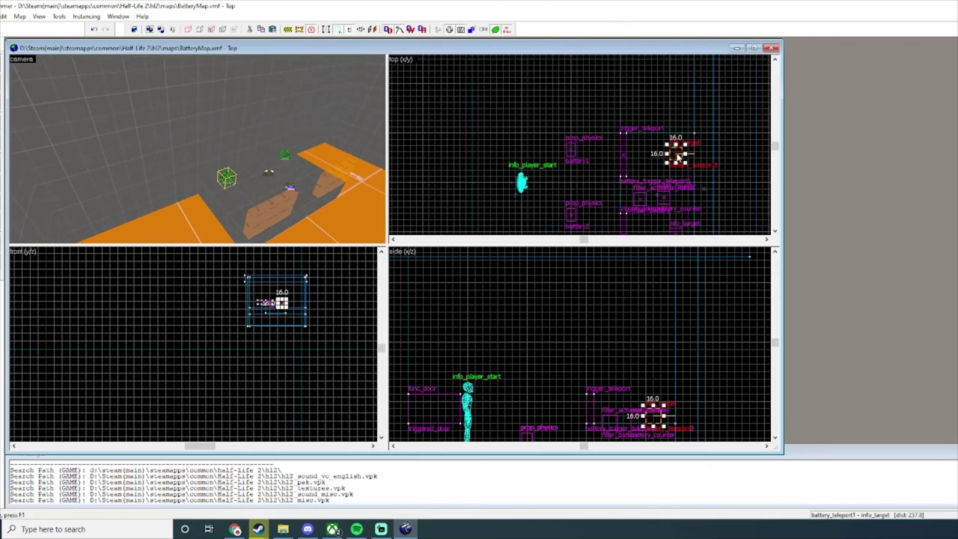
{"action": "left_click_drag", "start_coordinate": [681, 155], "coordinate": [637, 89]}
Lower the battery_teleport1 info_target to just above the floor and shift it towards the batteries in the side view.
{"action": "scroll", "coordinate": [584, 142], "scroll_direction": "down", "scroll_amount": 4}
{"action": "scroll", "coordinate": [607, 315], "scroll_direction": "down", "scroll_amount": 3}
{"action": "scroll", "coordinate": [616, 408], "scroll_direction": "up", "scroll_amount": 5}
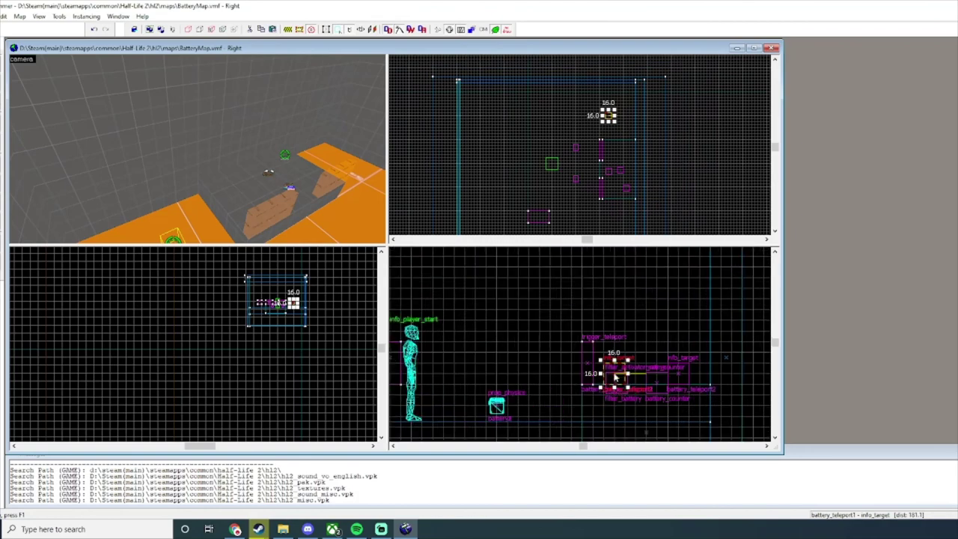
{"action": "left_click_drag", "start_coordinate": [616, 381], "coordinate": [550, 399]}
{"action": "left_click_drag", "start_coordinate": [291, 193], "coordinate": [288, 173]}
Compile and run the map again, and carry a battery into its trigger to test the relocated teleport destination.
{"action": "left_click", "coordinate": [1, 16]}
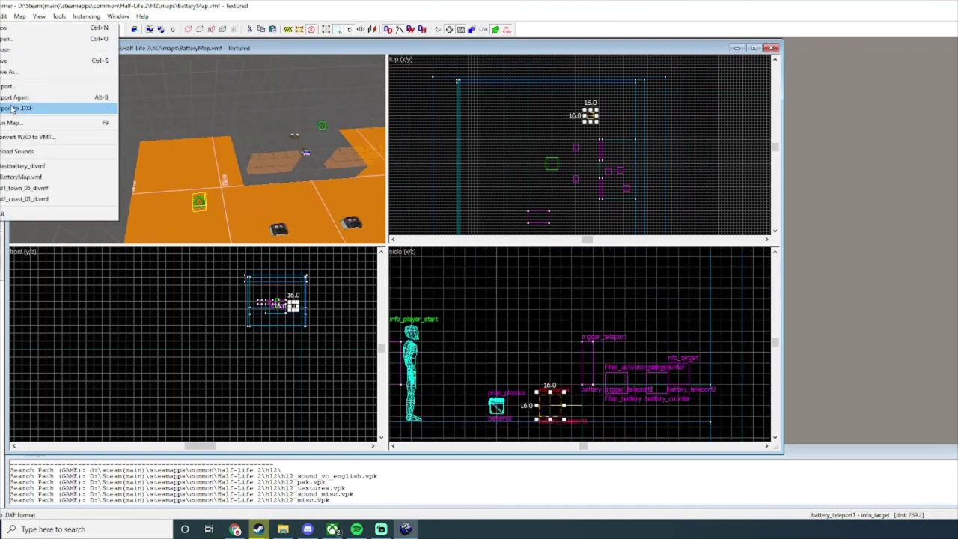
{"action": "left_click", "coordinate": [15, 123]}
{"action": "left_click", "coordinate": [623, 349]}
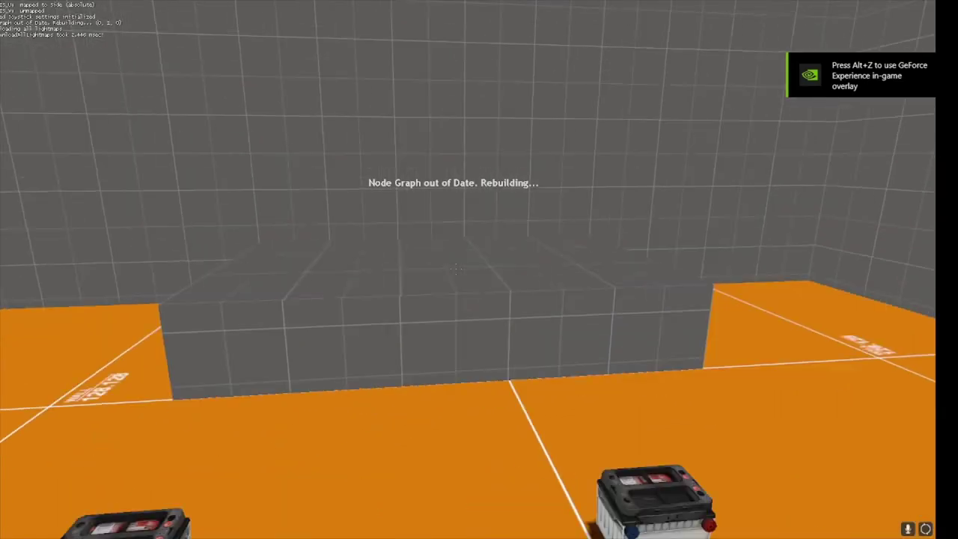
{"action": "key", "text": "e"}
{"action": "key", "text": "e"}
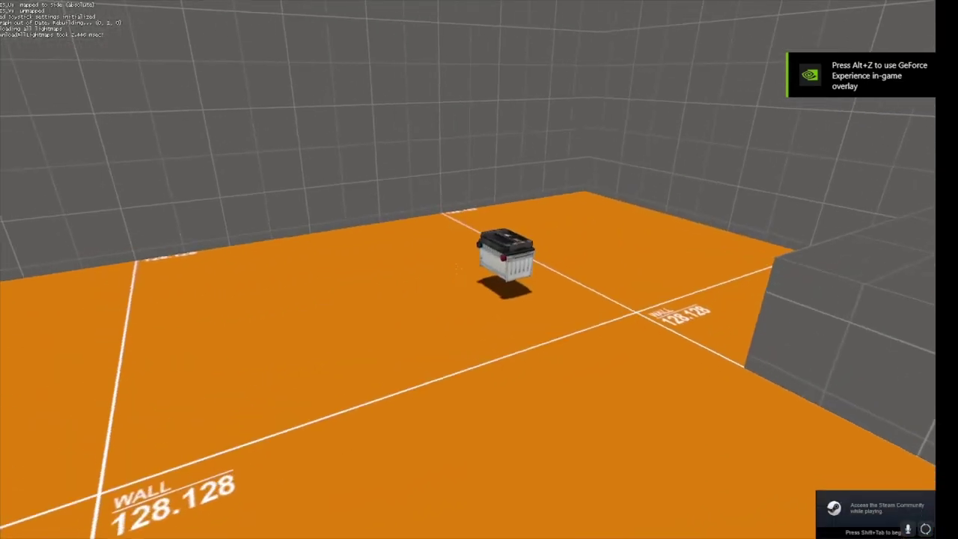
Test picking up and releasing the battery in the game, quit it, and return to the map in Hammer.
{"action": "key", "text": "e"}
{"action": "key", "text": "e"}
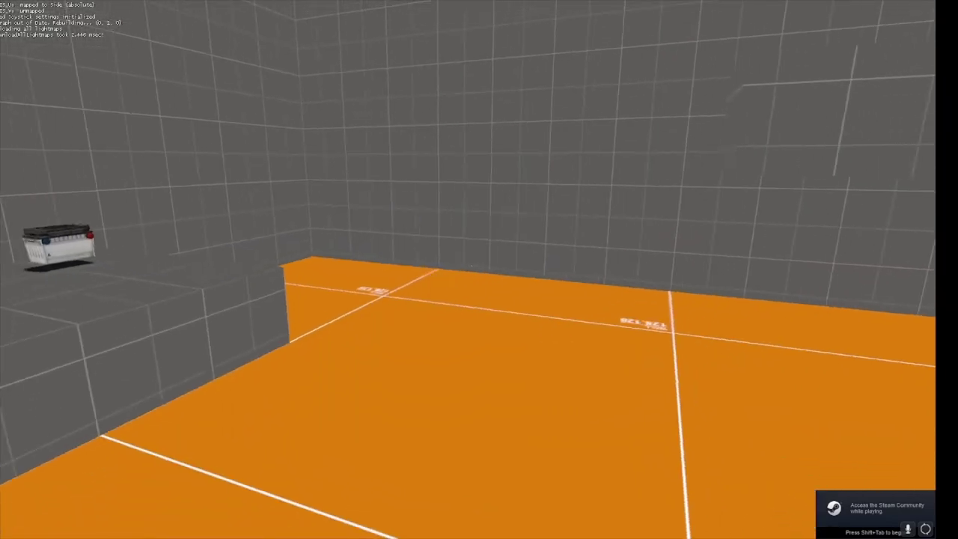
{"action": "key", "text": "Escape"}
{"action": "left_click", "coordinate": [46, 368]}
{"action": "left_click", "coordinate": [462, 284]}
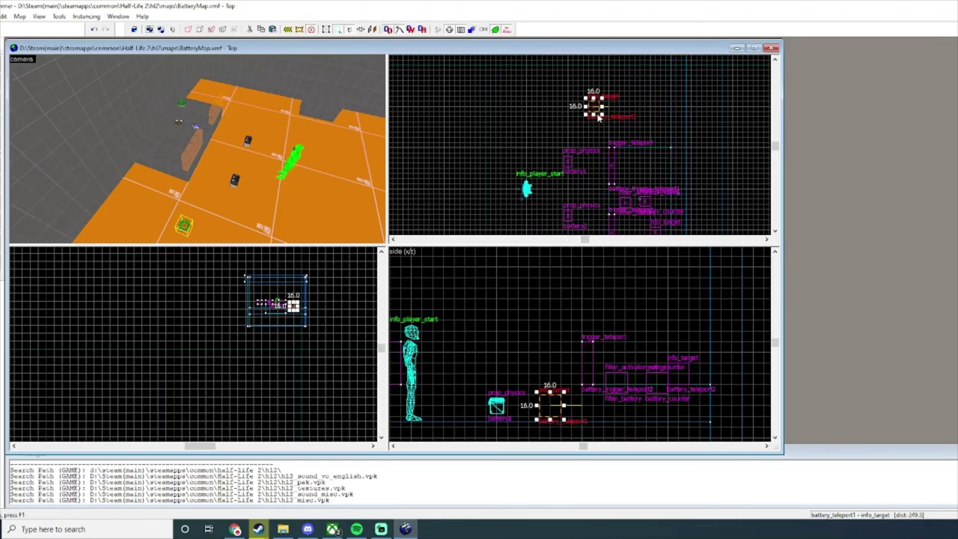
Move the battery_teleport1 info_target back over the platform in the top view and raise it level with battery_teleport2 in the side view.
{"action": "left_click_drag", "start_coordinate": [599, 117], "coordinate": [661, 173]}
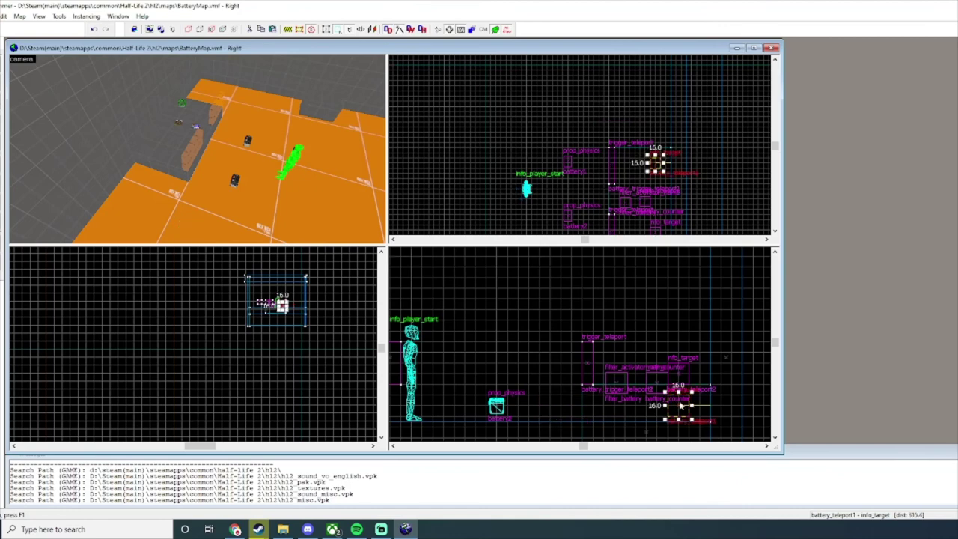
{"action": "left_click_drag", "start_coordinate": [682, 405], "coordinate": [681, 373]}
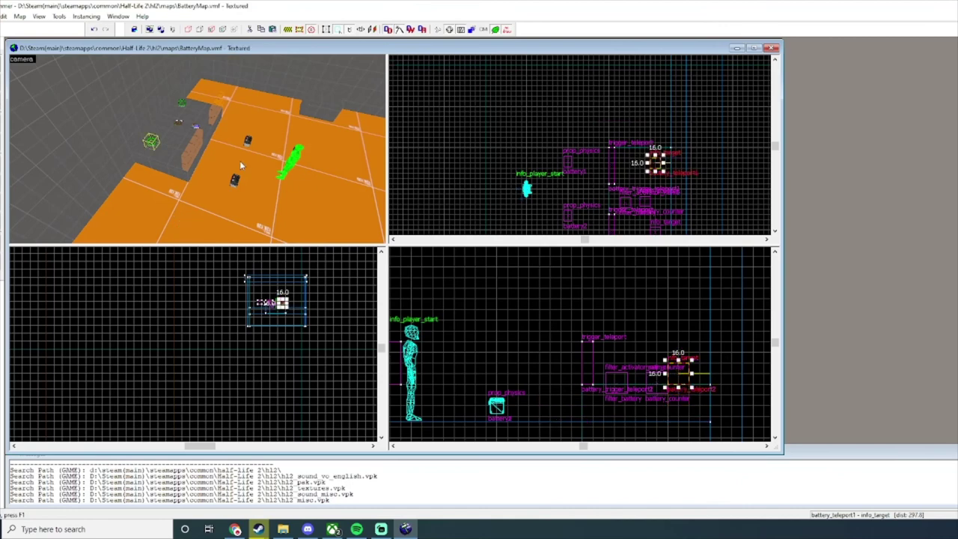
Examine the platform, batteries, teleport triggers and repositioned info_target from several angles in the 3D view.
{"action": "key", "text": "z"}
{"action": "key", "text": "d"}
{"action": "key", "text": "a"}
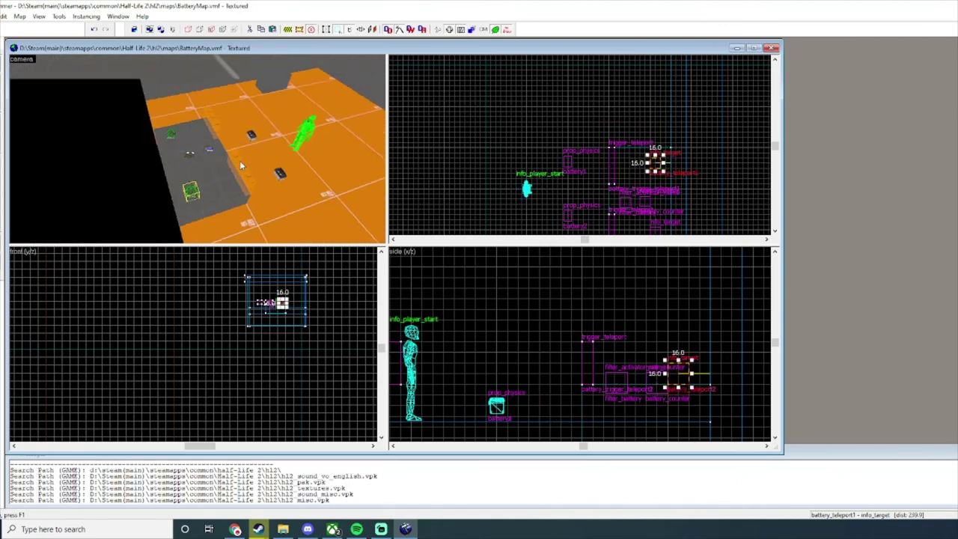
{"action": "key", "text": "w"}
{"action": "key", "text": "s"}
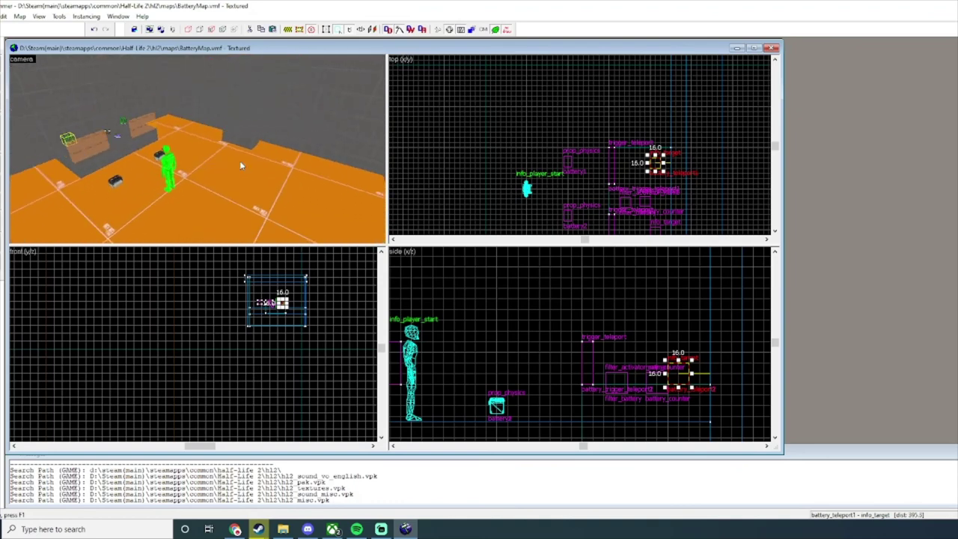
{"action": "key", "text": "Left"}
{"action": "key", "text": "Left"}
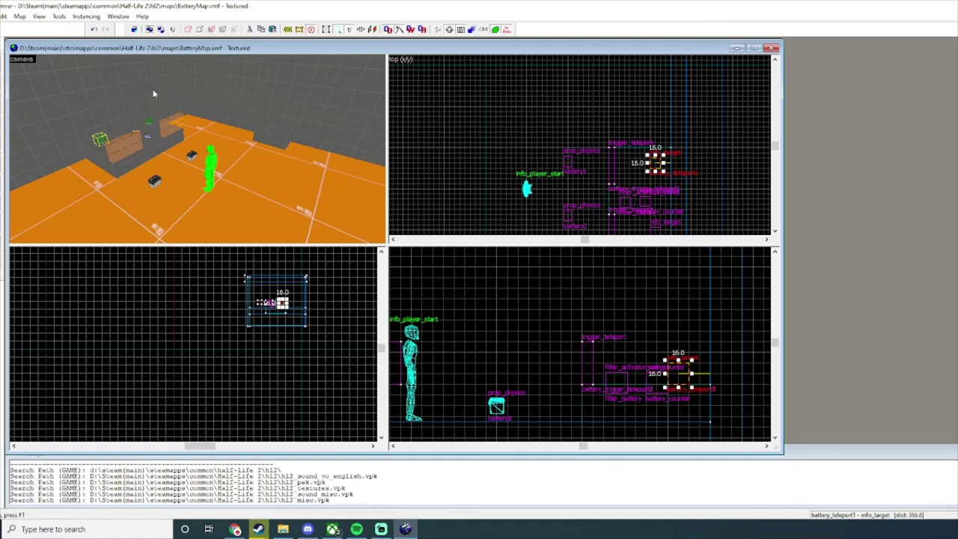
{"action": "key", "text": "d"}
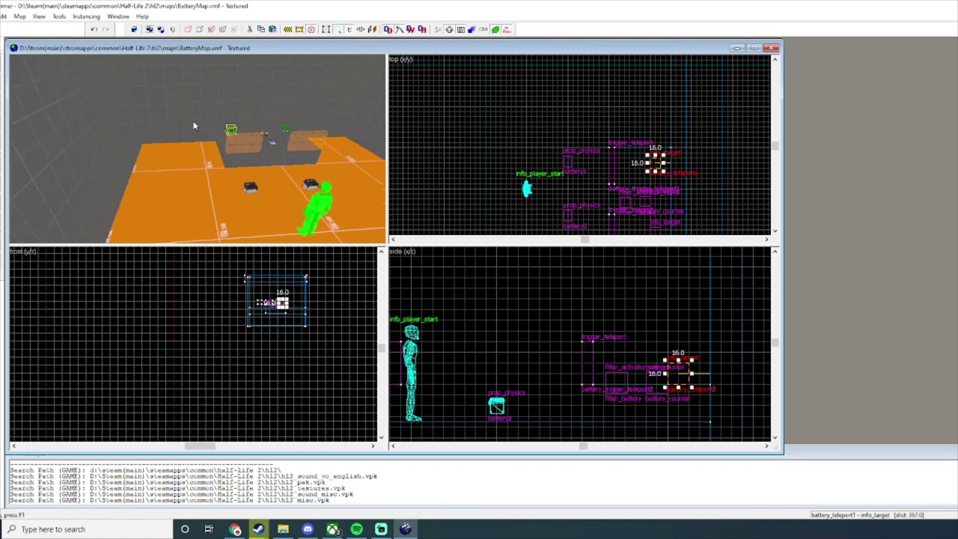
{"action": "key", "text": "a"}
{"action": "key", "text": "w"}
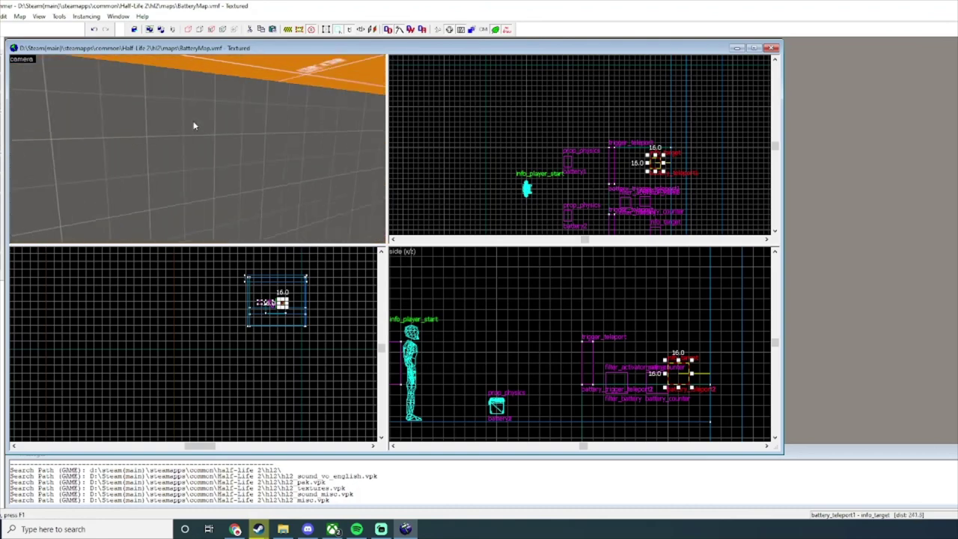
{"action": "key", "text": "s"}
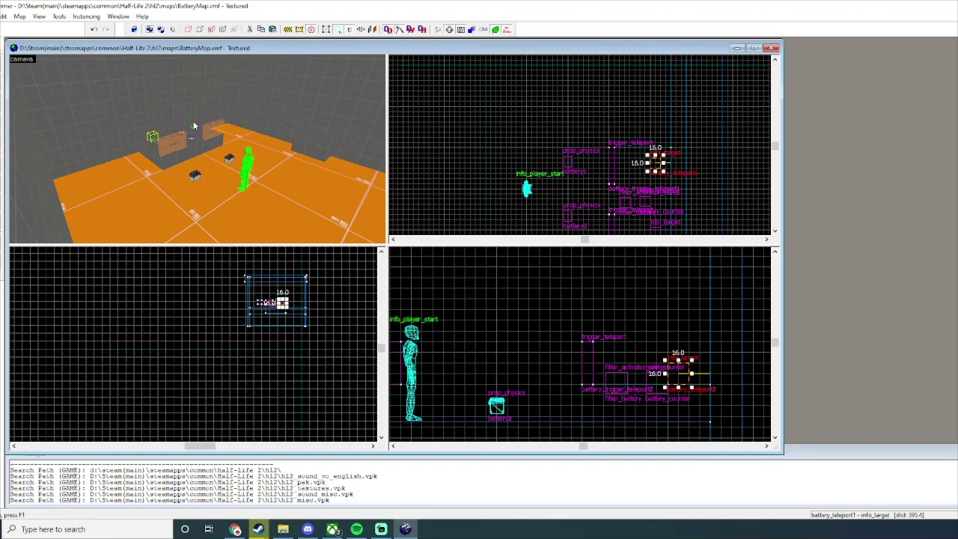
Select the battery_trigger_teleport1 brush, review its OnStartTouch outputs, and close its properties.
{"action": "double_click", "coordinate": [183, 140]}
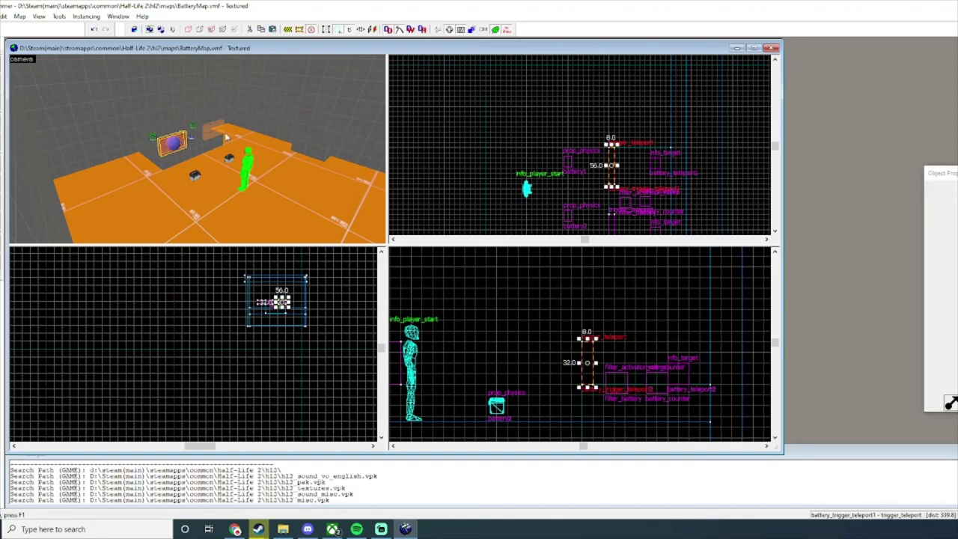
{"action": "left_click_drag", "start_coordinate": [957, 173], "coordinate": [518, 141]}
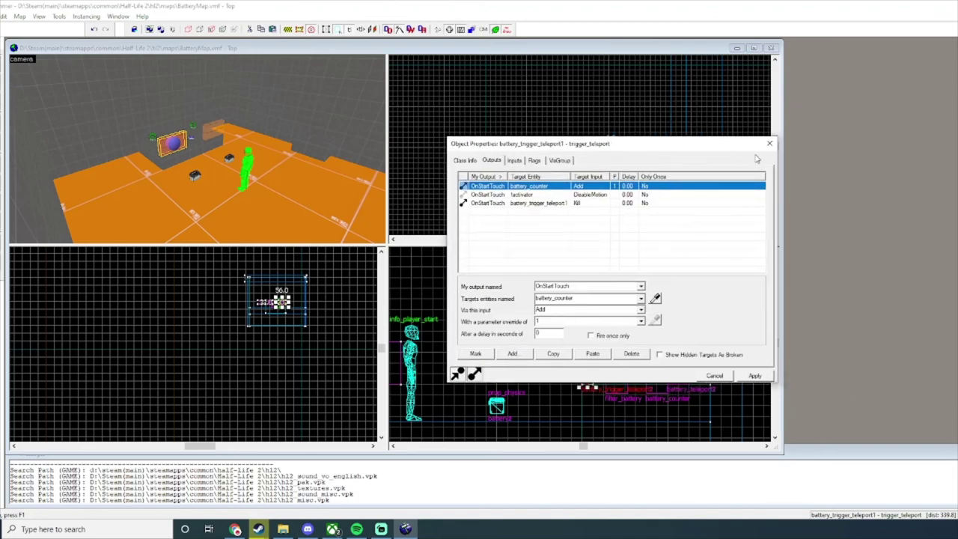
{"action": "left_click", "coordinate": [771, 142]}
Examine the teleport targets, filter and counter entities behind the selected trigger up close in the 3D view.
{"action": "key", "text": "w"}
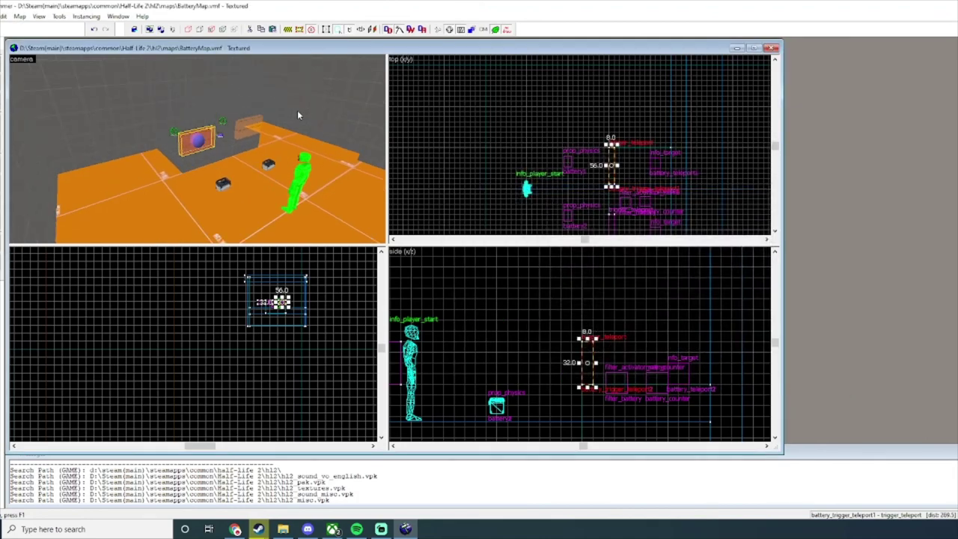
{"action": "key", "text": "d"}
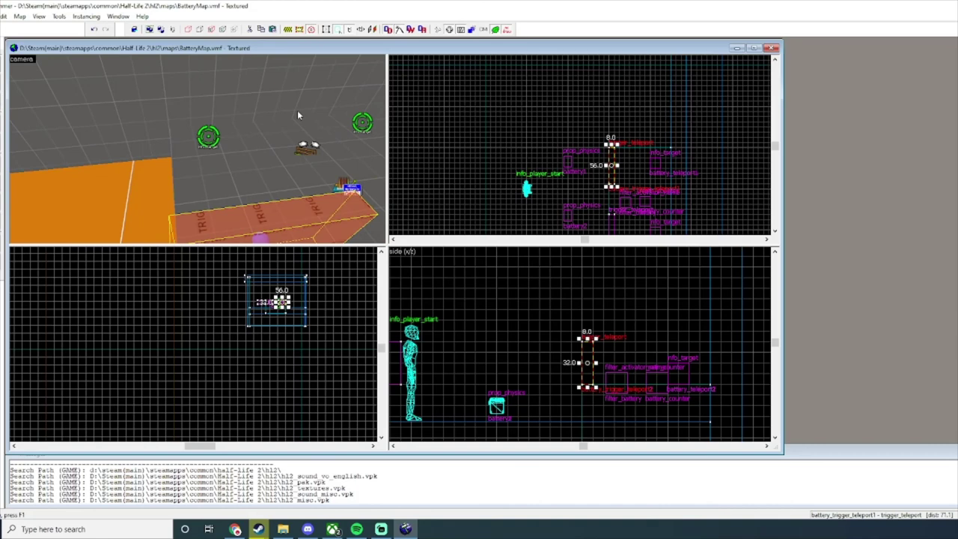
{"action": "key", "text": "s"}
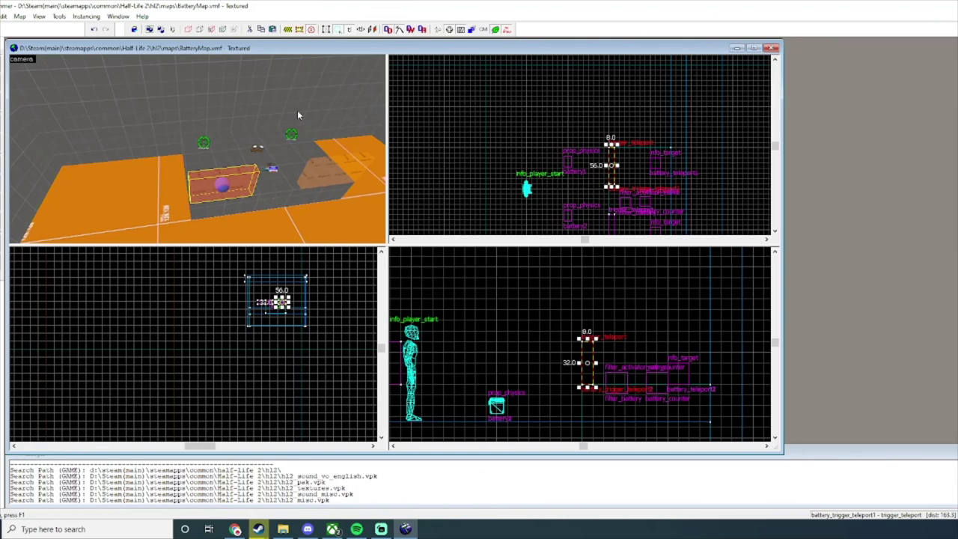
{"action": "key", "text": "s"}
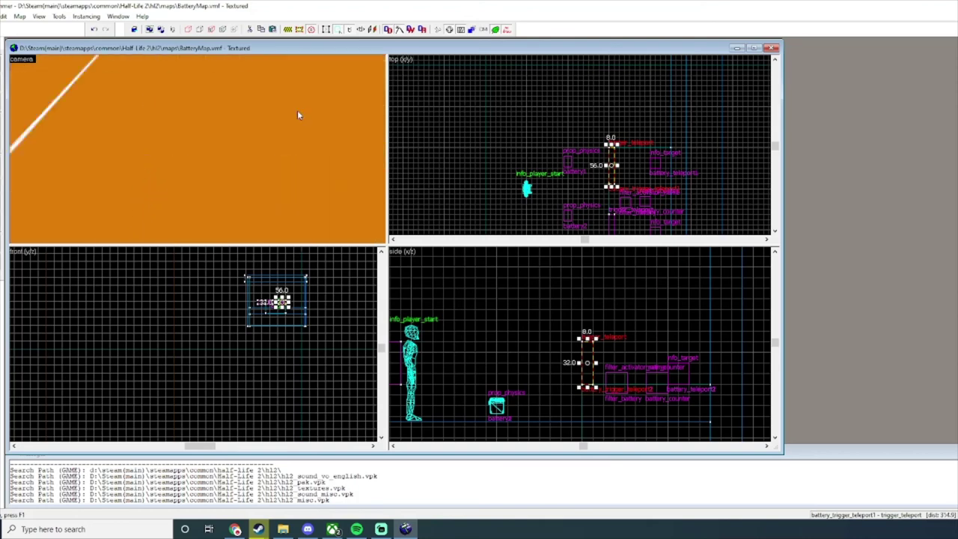
{"action": "key", "text": "w"}
{"action": "key", "text": "a"}
{"action": "key", "text": "Right"}
{"action": "key", "text": "Down"}
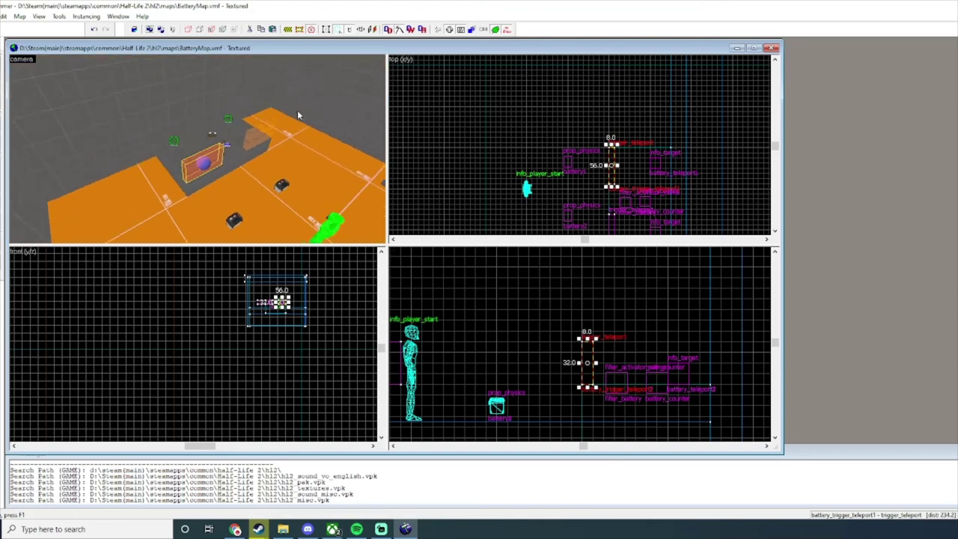
Reopen the selected trigger_teleport's properties, recheck its class settings and outputs, and close them without changes.
{"action": "key", "text": "alt+Return"}
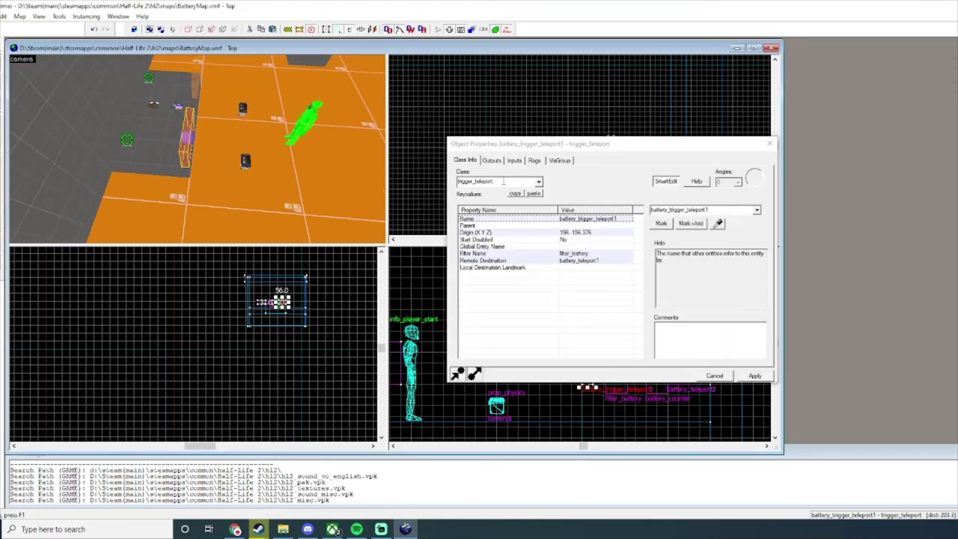
{"action": "left_click", "coordinate": [492, 160]}
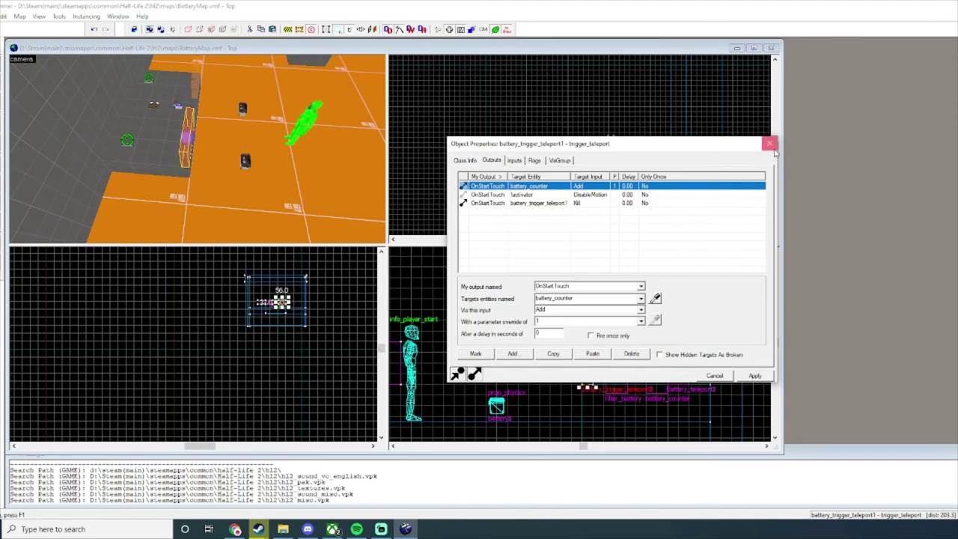
{"action": "left_click", "coordinate": [769, 143]}
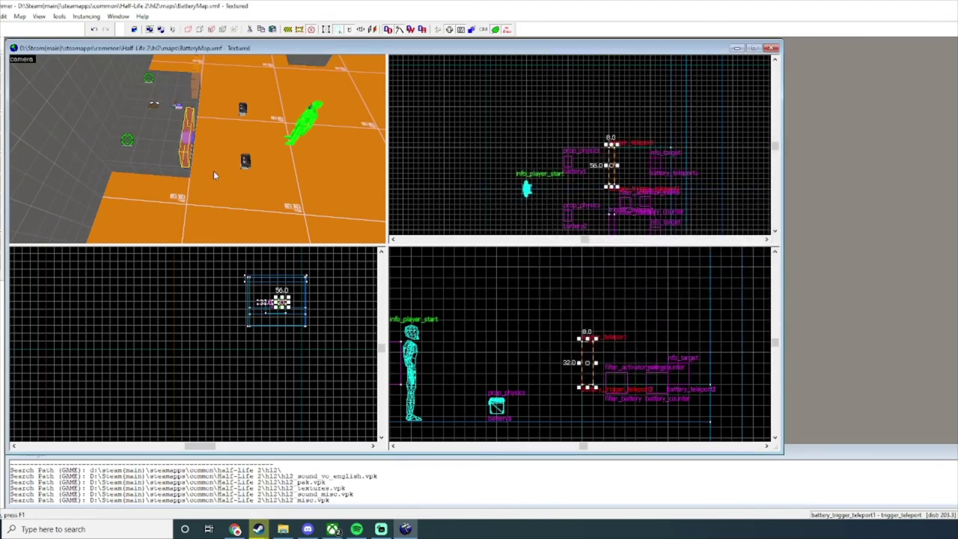
{"action": "key", "text": "z"}
{"action": "key", "text": "a"}
{"action": "key", "text": "z"}
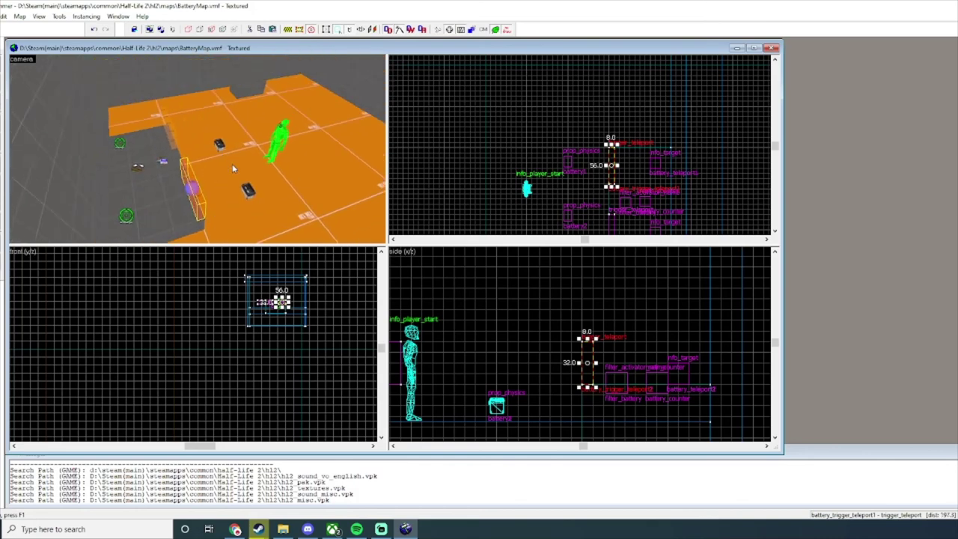
{"action": "key", "text": "z"}
{"action": "key", "text": "d"}
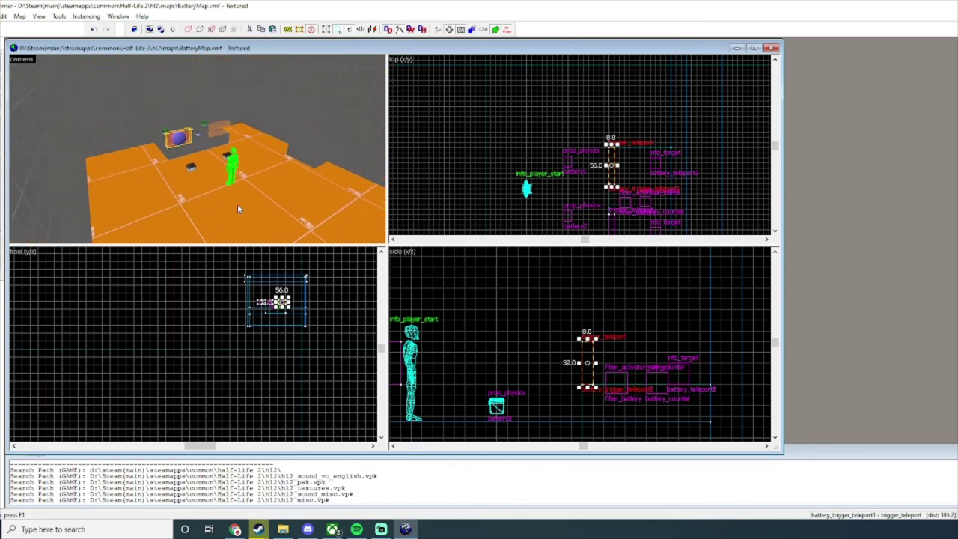
{"action": "key", "text": "Right"}
{"action": "key", "text": "Right"}
{"action": "key", "text": "Right"}
{"action": "key", "text": "s"}
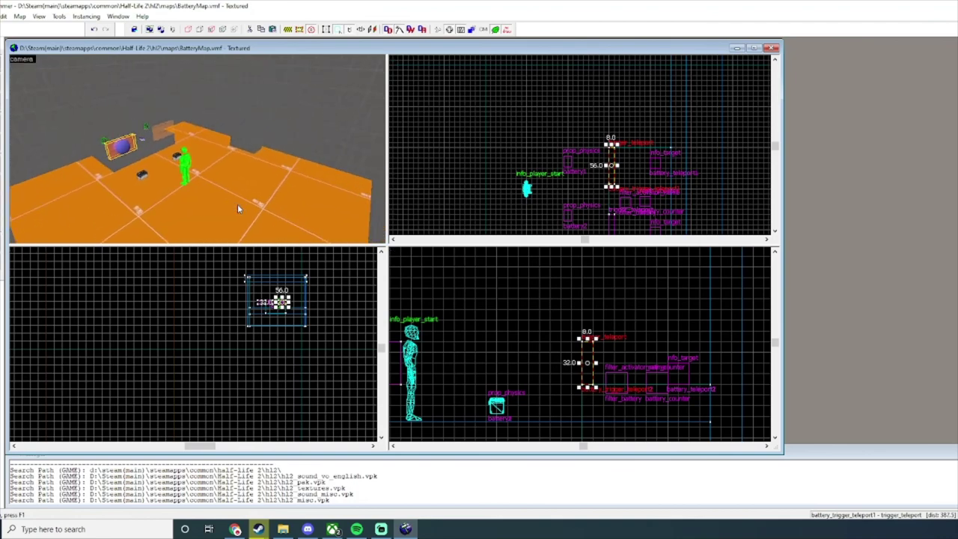
{"action": "left_click", "coordinate": [381, 529]}
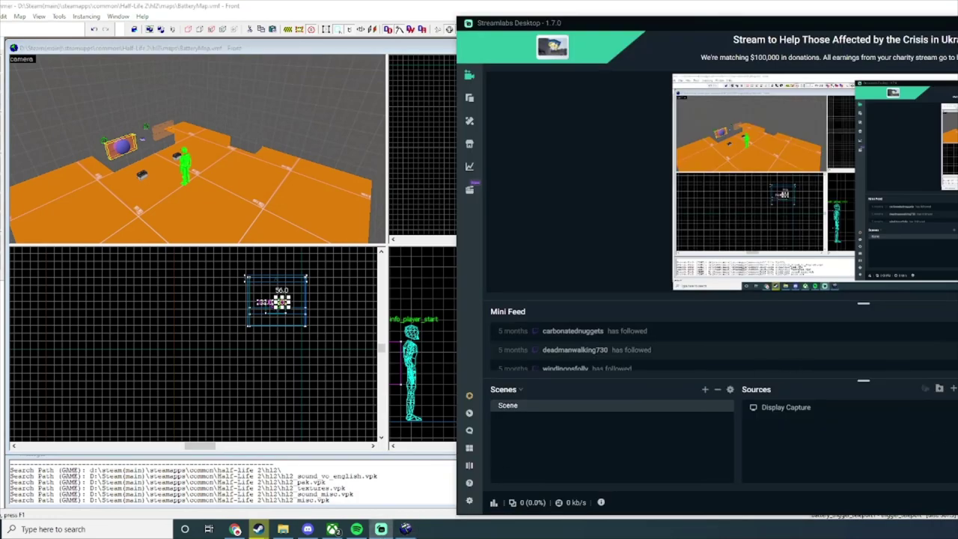